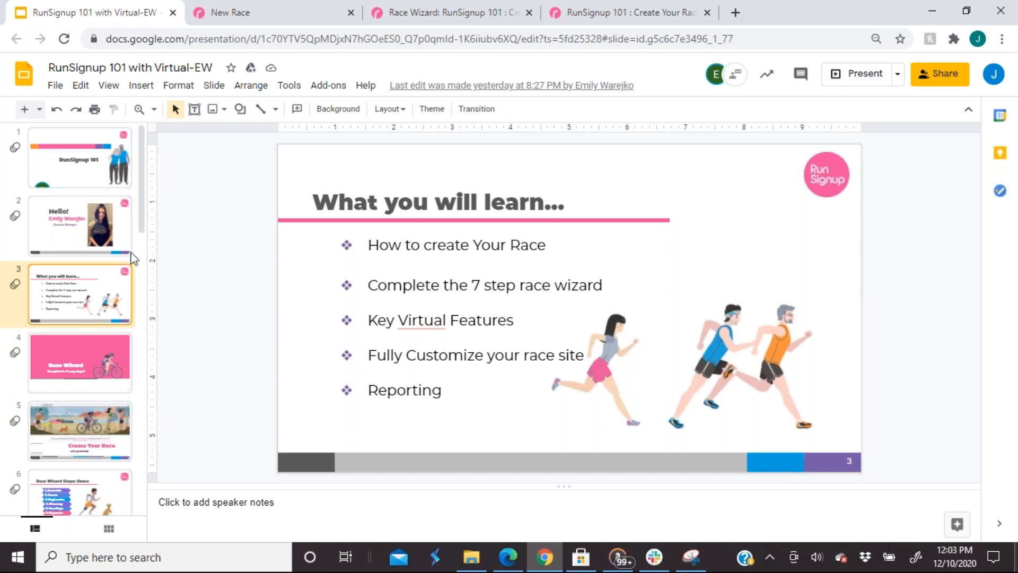
# - Show the Race Wizard slide and the Create Your Race slide of the presentation
pyautogui.click(71, 345)
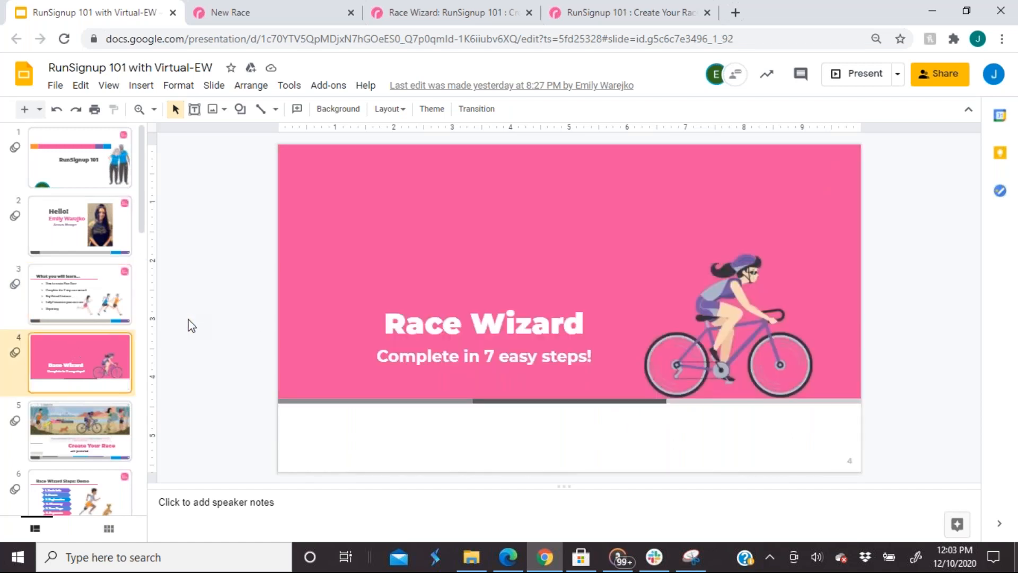
pyautogui.click(75, 433)
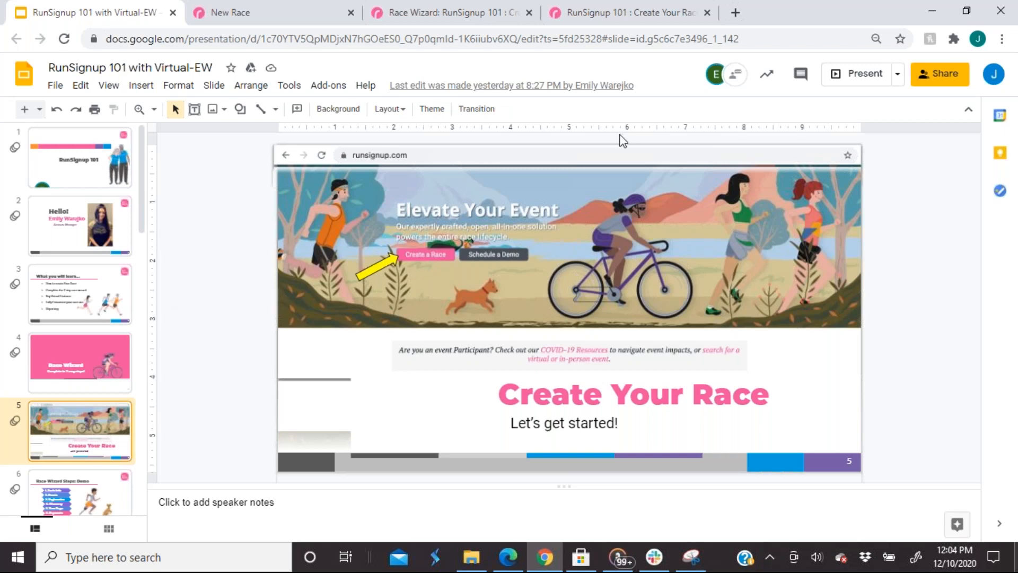
# - Switch to RunSignup, go to its home page and start creating a new race
pyautogui.click(287, 7)
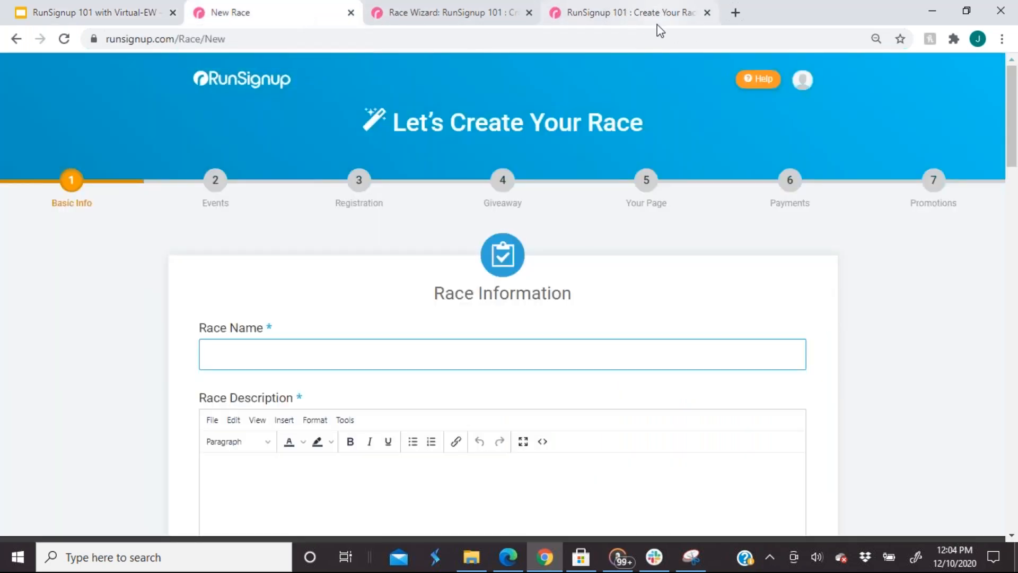
pyautogui.click(227, 85)
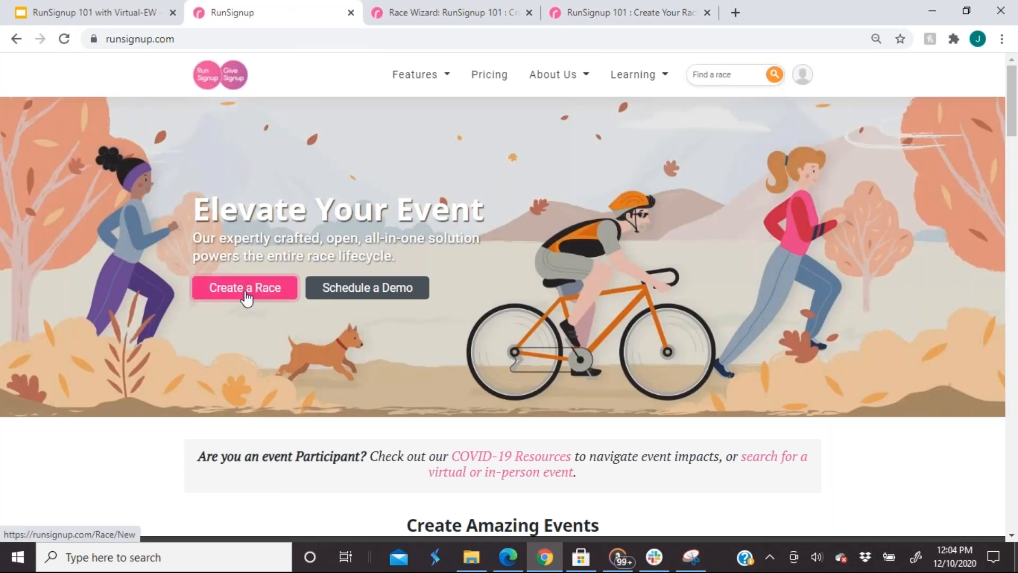
pyautogui.click(246, 298)
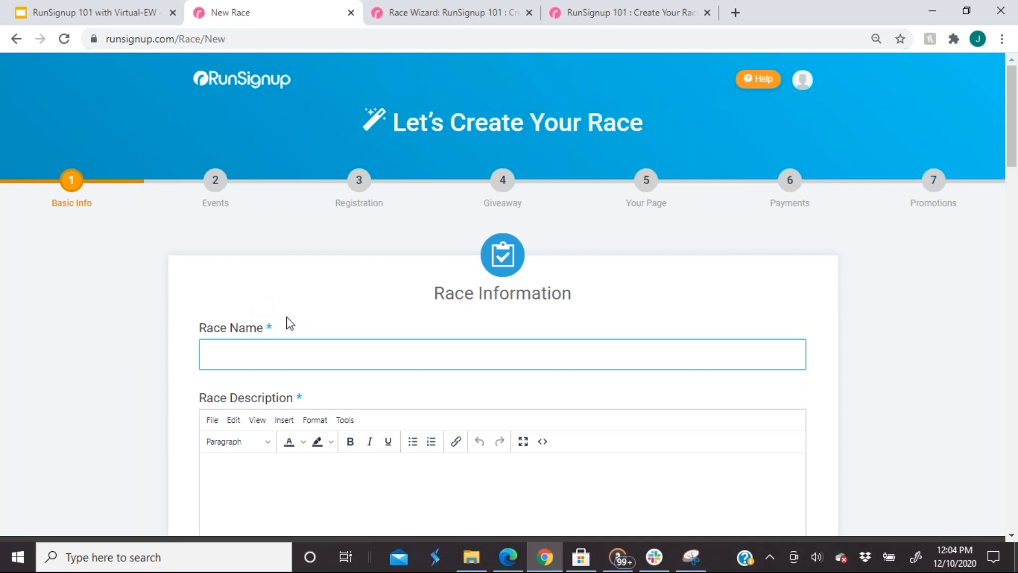
# - Return to the Google Slides presentation and show the Race Wizard Steps: Demo slide
pyautogui.click(414, 19)
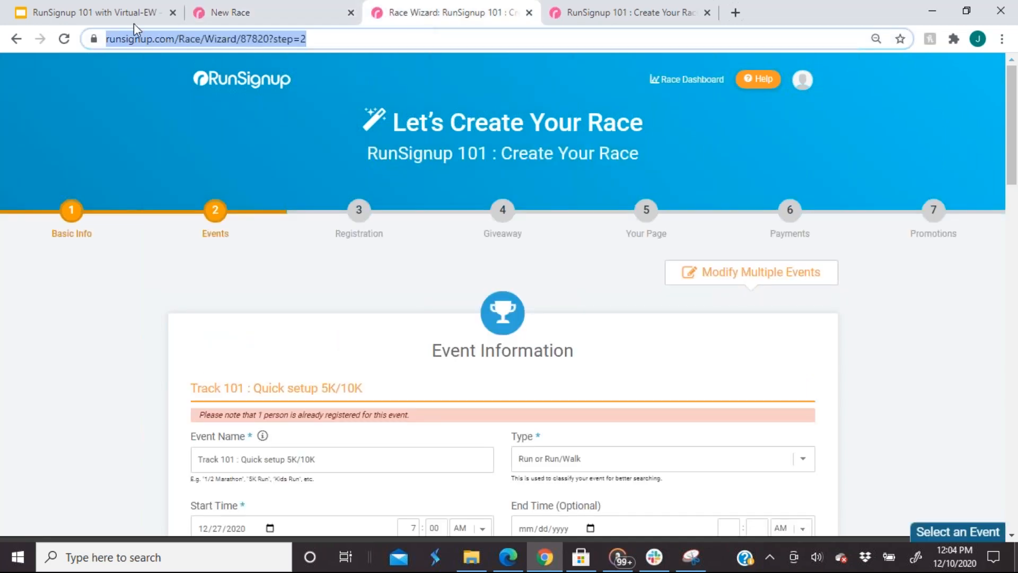
pyautogui.click(100, 13)
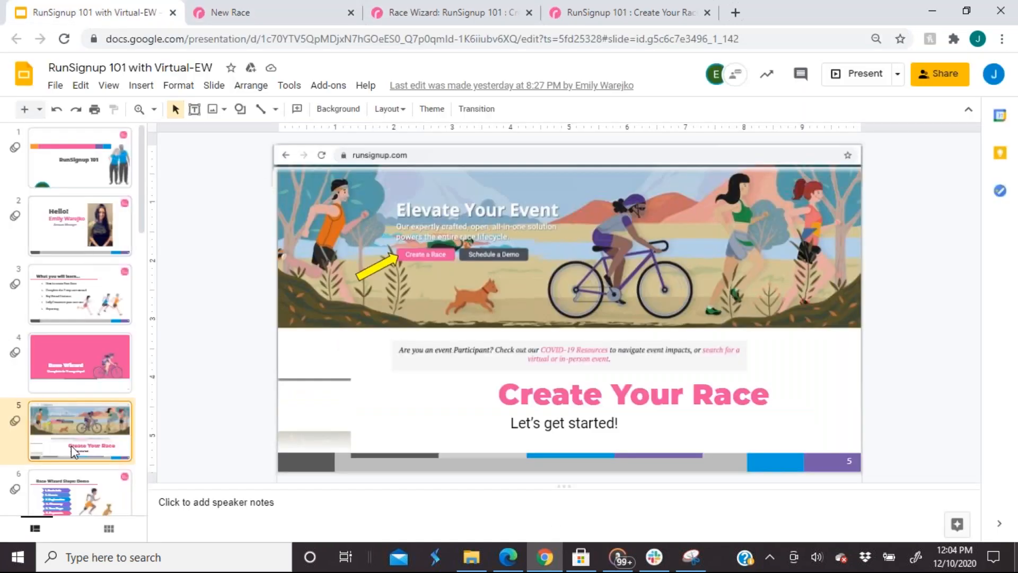
pyautogui.click(66, 490)
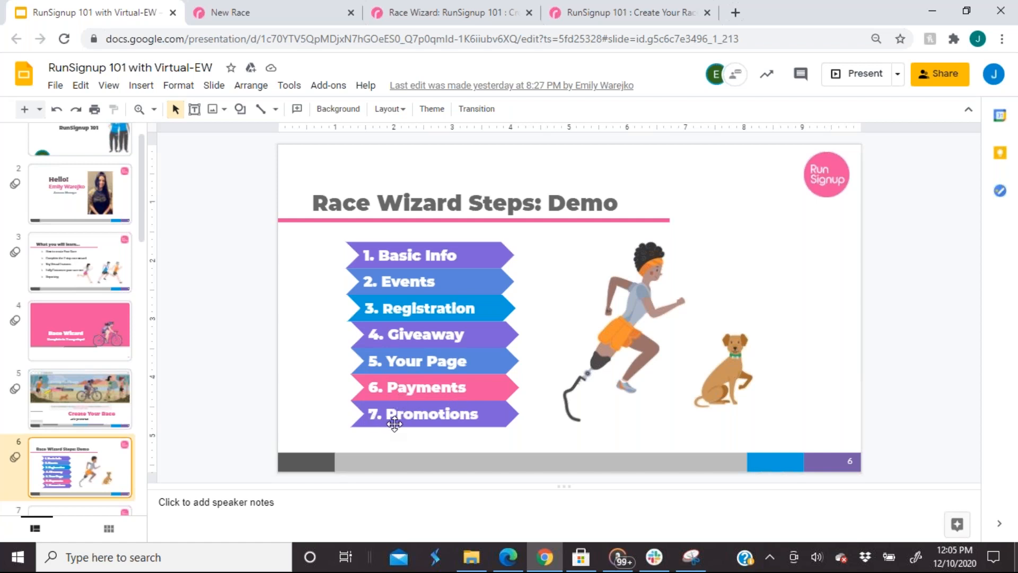
# - Switch to the RunSignup new race form and examine the Race Name and Race Description fields
pyautogui.click(256, 14)
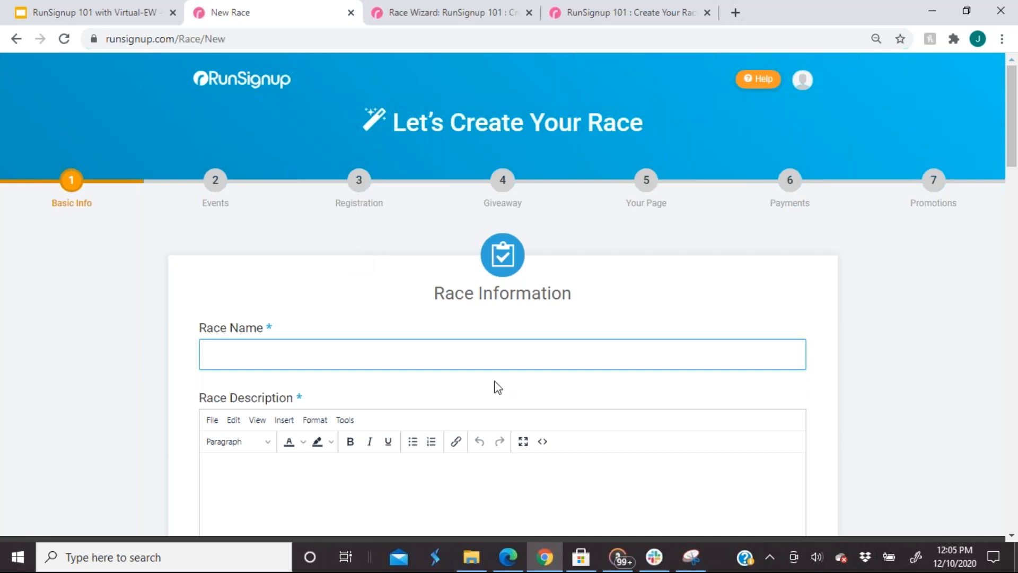
pyautogui.scroll(-1, 497, 387)
pyautogui.click(494, 354)
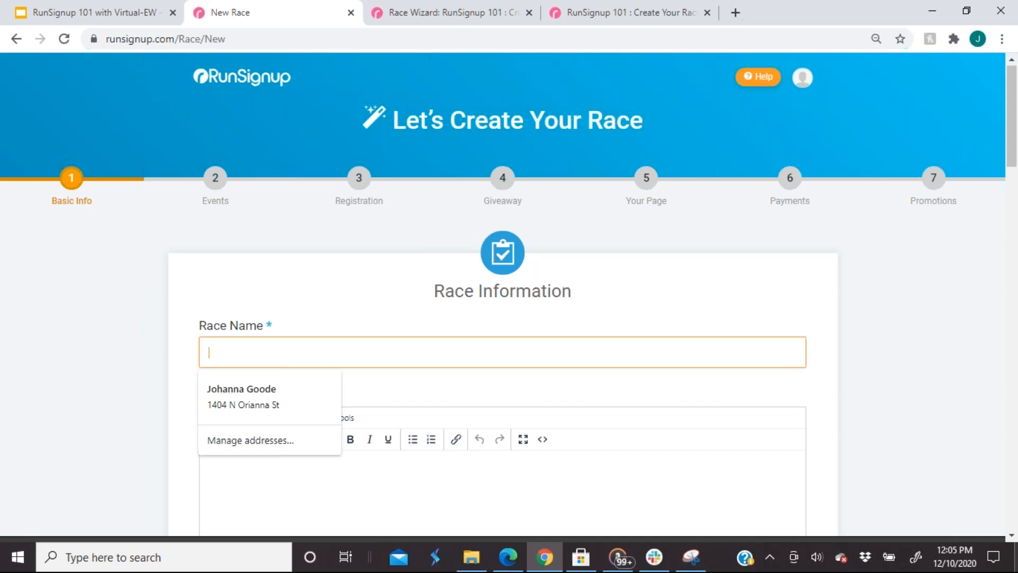
pyautogui.click(472, 498)
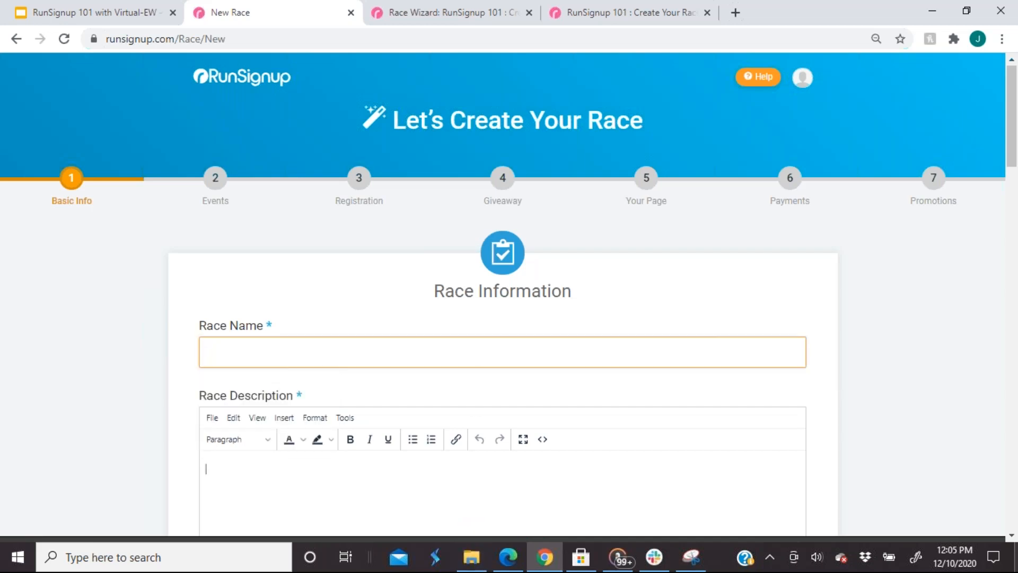
pyautogui.scroll(-1, 472, 498)
pyautogui.scroll(-2, 503, 297)
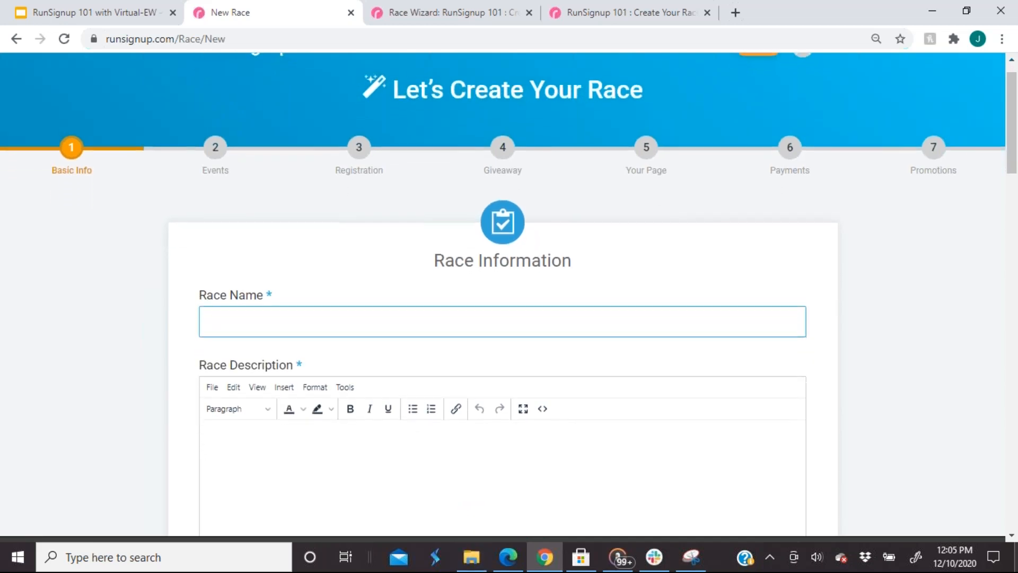
pyautogui.scroll(-1, 503, 296)
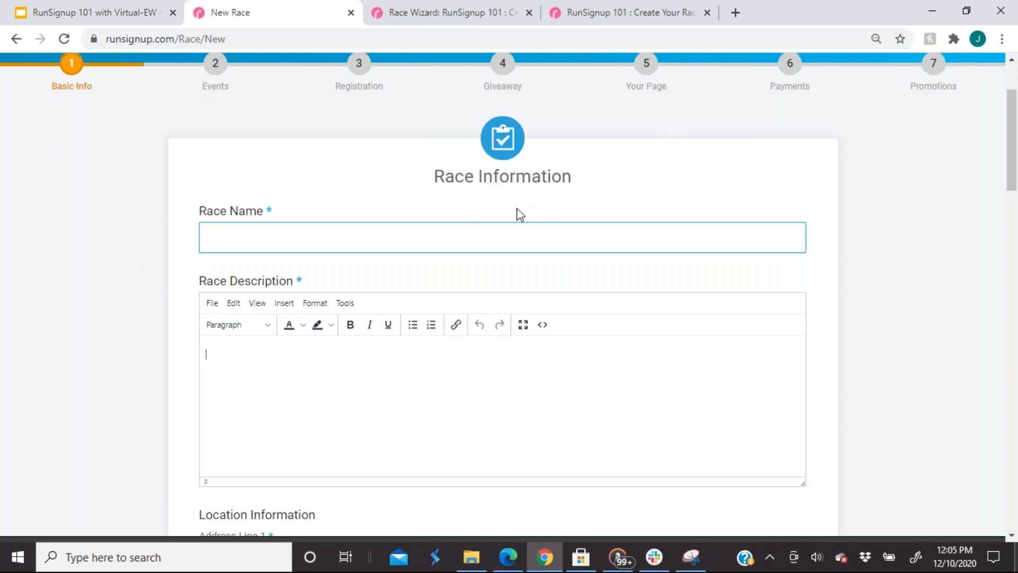
pyautogui.click(441, 230)
pyautogui.click(380, 399)
pyautogui.scroll(-1, 879, 278)
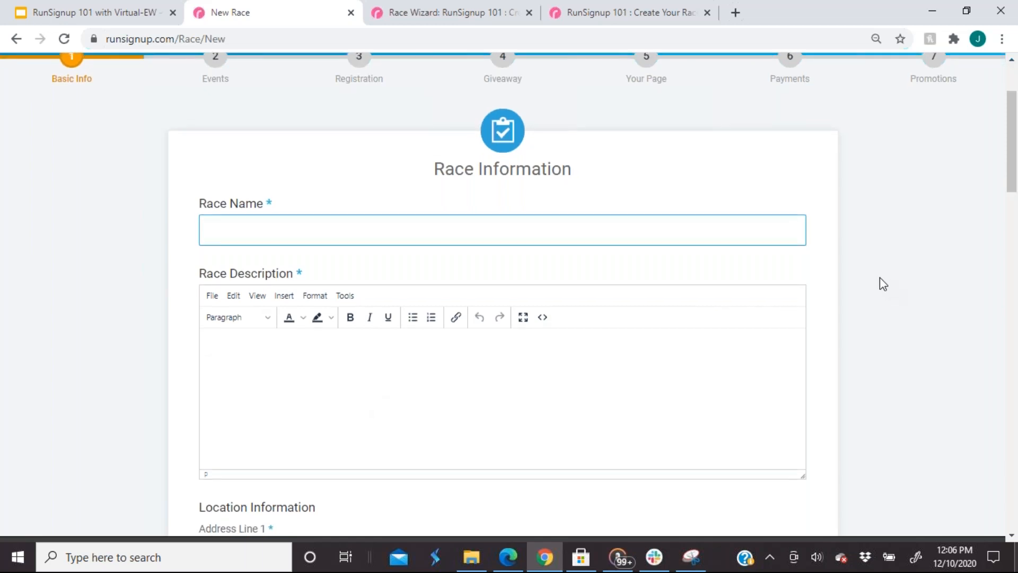
pyautogui.scroll(-1, 879, 277)
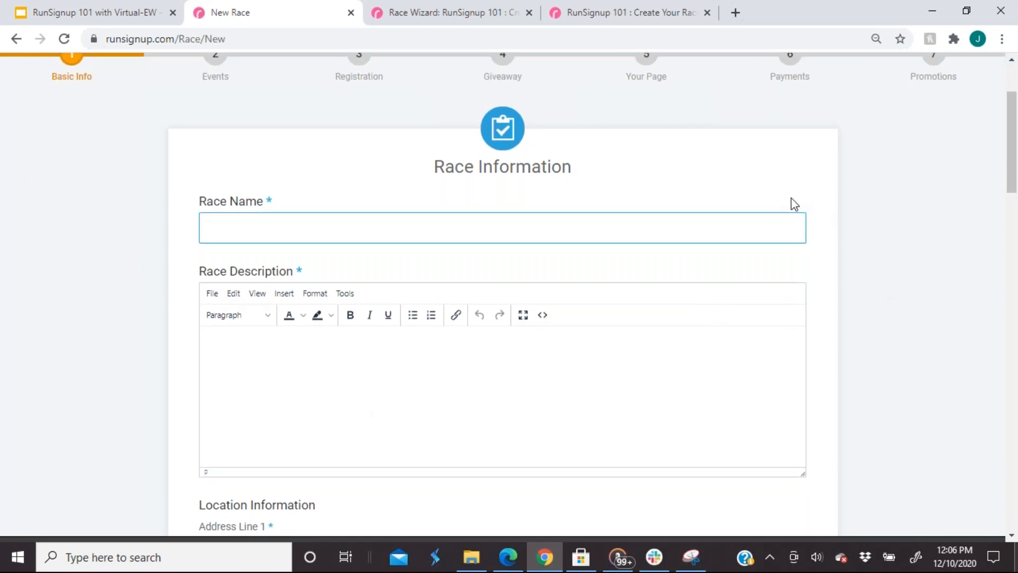
pyautogui.scroll(-1, 511, 411)
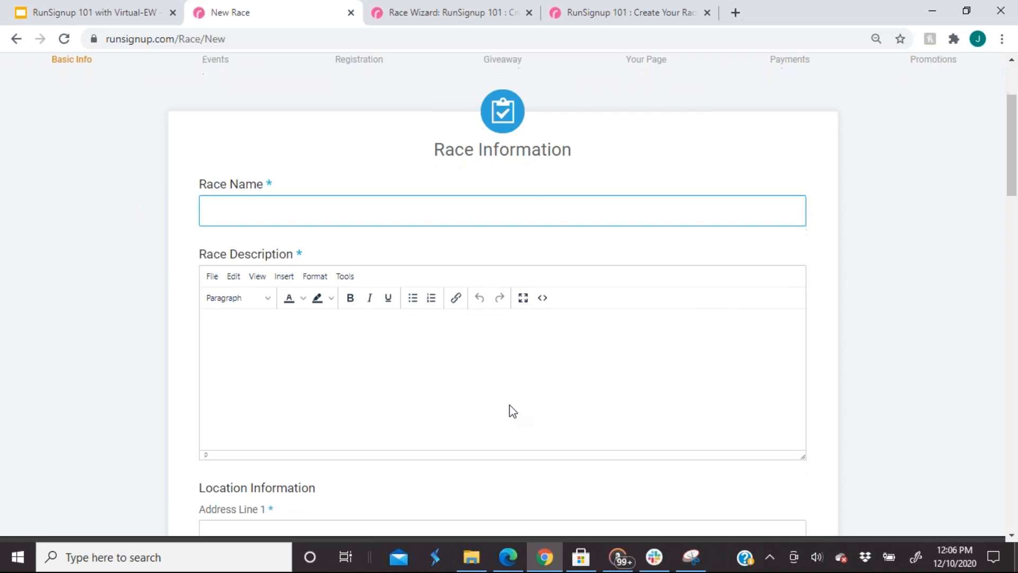
# - Examine the Location Information fields and the Race URL field of the new race form
pyautogui.scroll(-4, 512, 411)
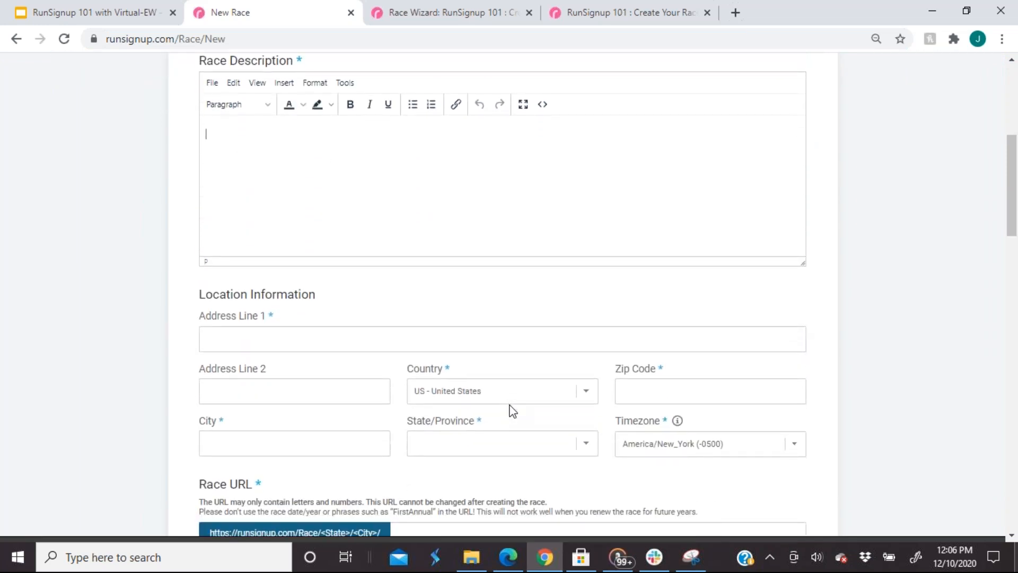
pyautogui.click(244, 339)
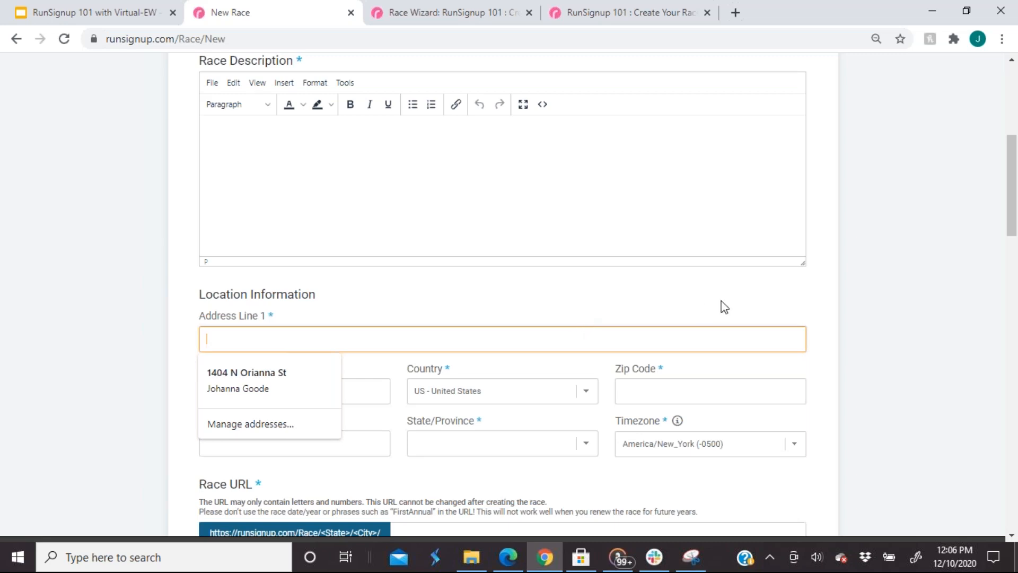
pyautogui.click(758, 295)
pyautogui.scroll(-1, 729, 313)
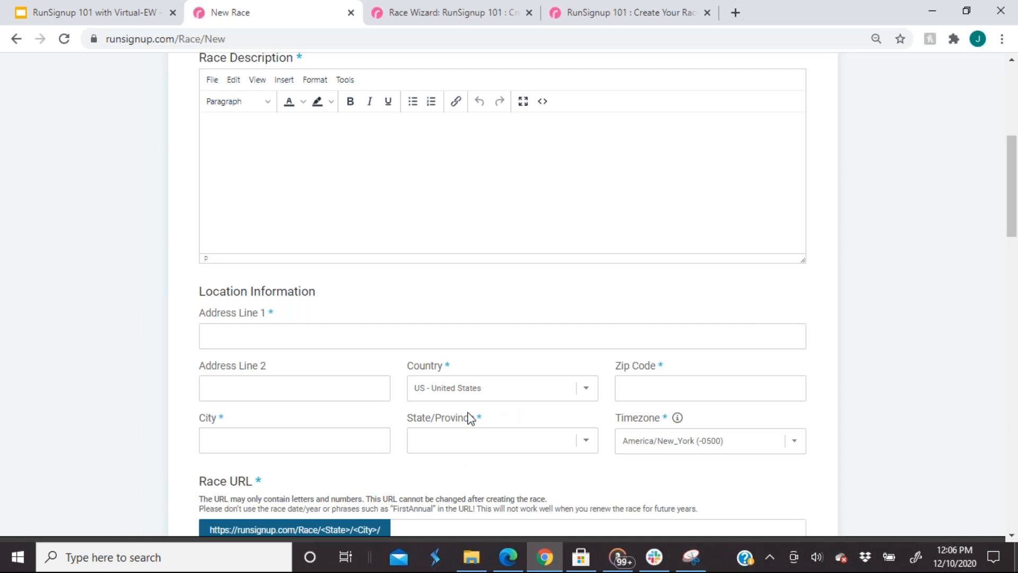
pyautogui.scroll(-1, 469, 419)
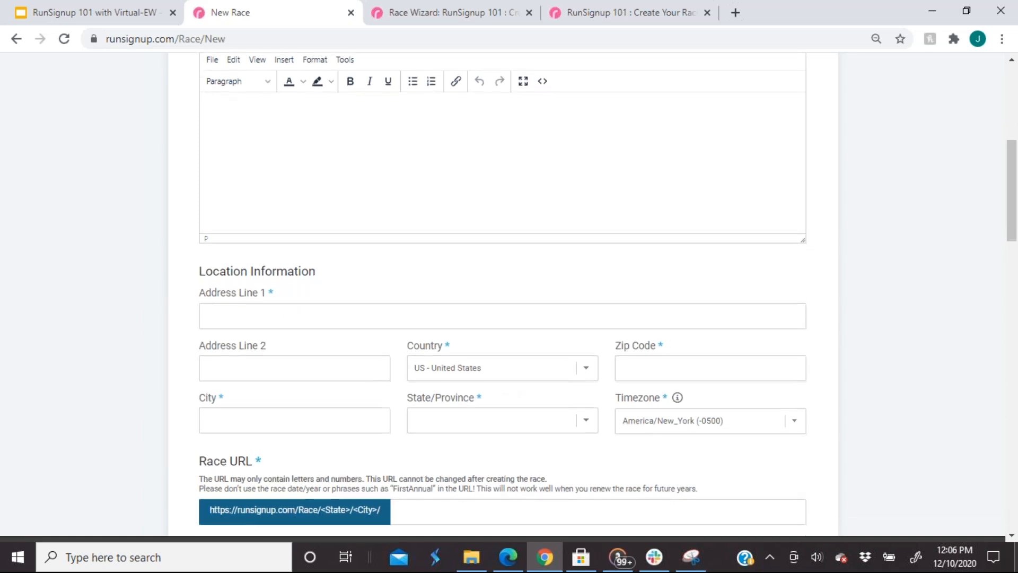
pyautogui.scroll(-1, 502, 295)
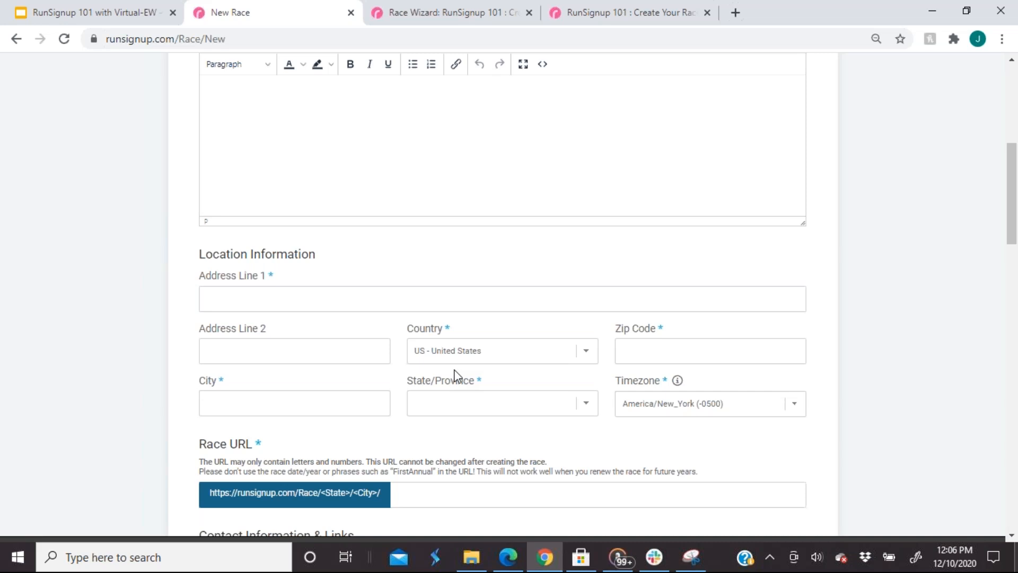
pyautogui.click(434, 501)
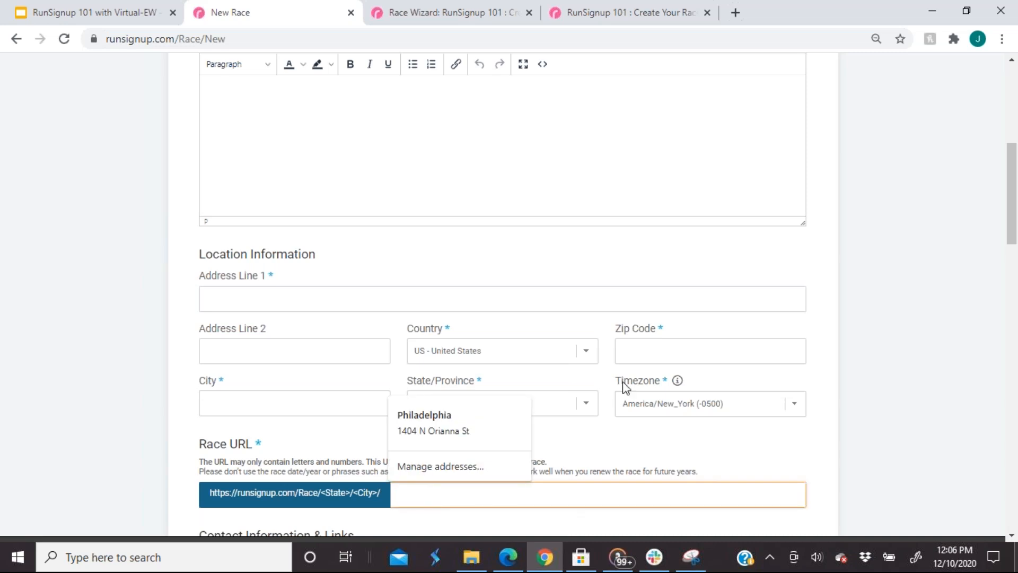
pyautogui.moveTo(687, 433); pyautogui.dragTo(676, 408)
pyautogui.scroll(1, 684, 429)
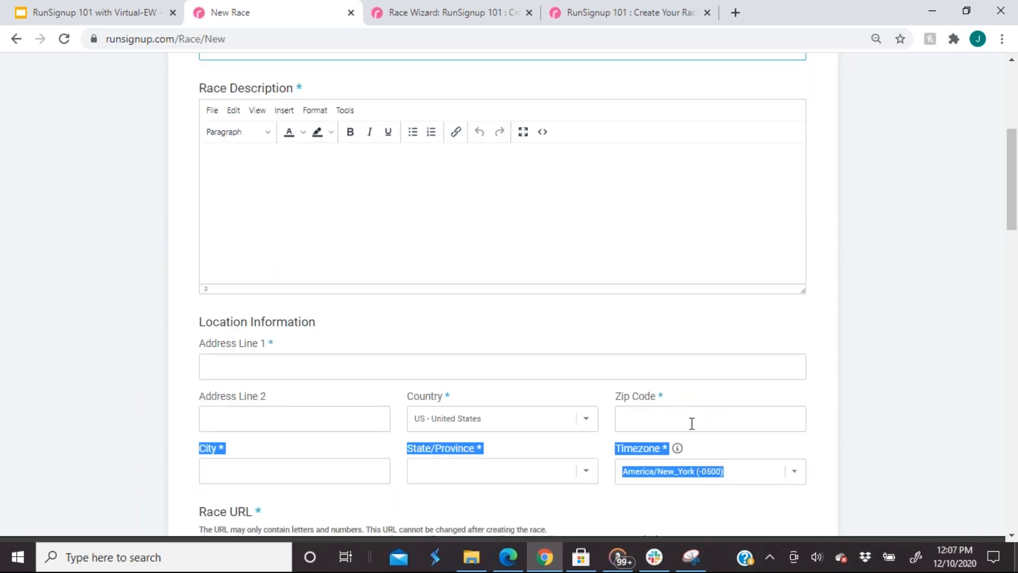
pyautogui.click(828, 456)
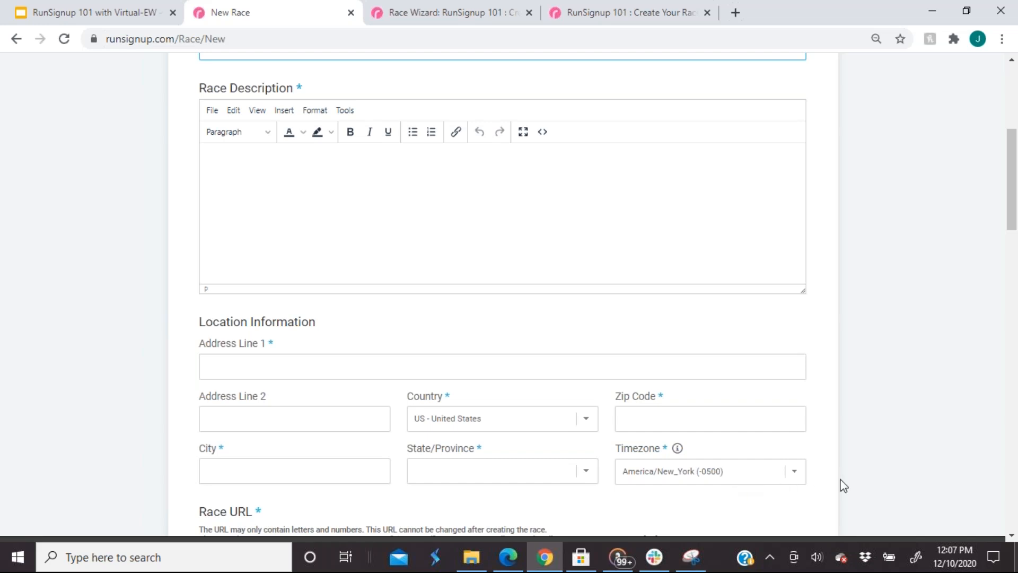
# - Review the Contact Information & Links section, including the race contact e-mail and the external and Facebook link fields
pyautogui.scroll(-4, 843, 485)
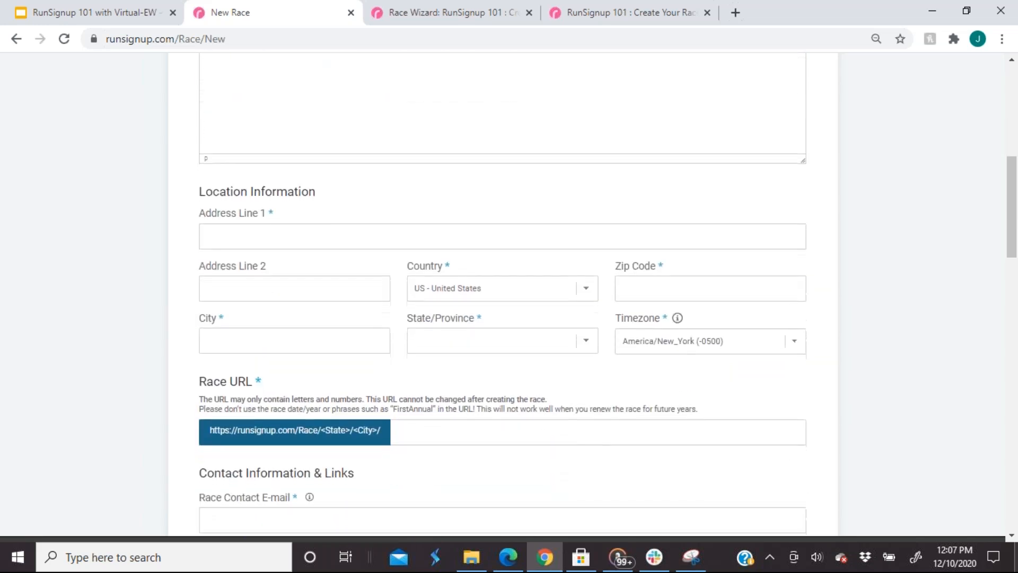
pyautogui.scroll(-2, 843, 485)
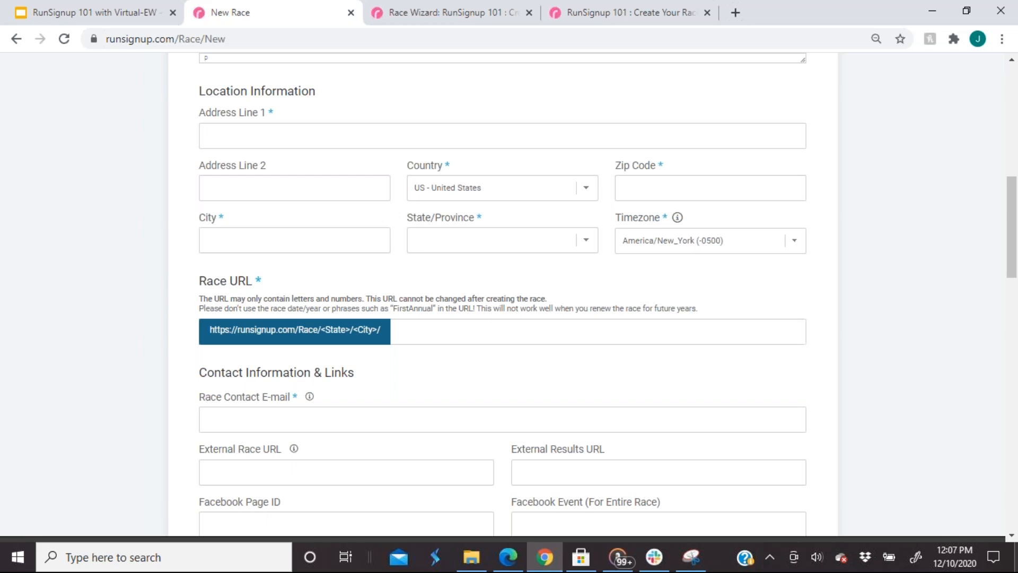
pyautogui.click(420, 419)
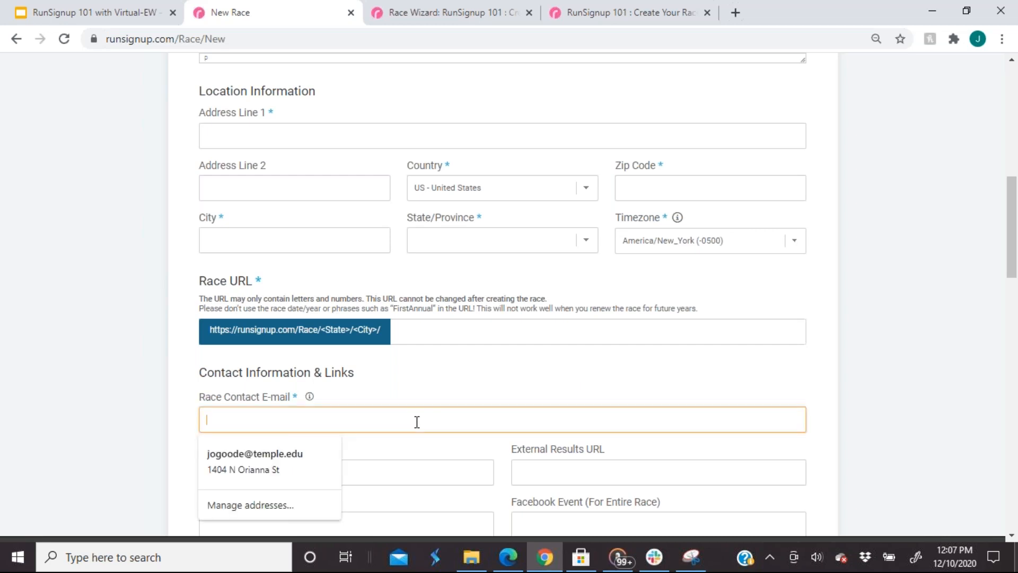
pyautogui.click(596, 386)
pyautogui.scroll(-1, 600, 393)
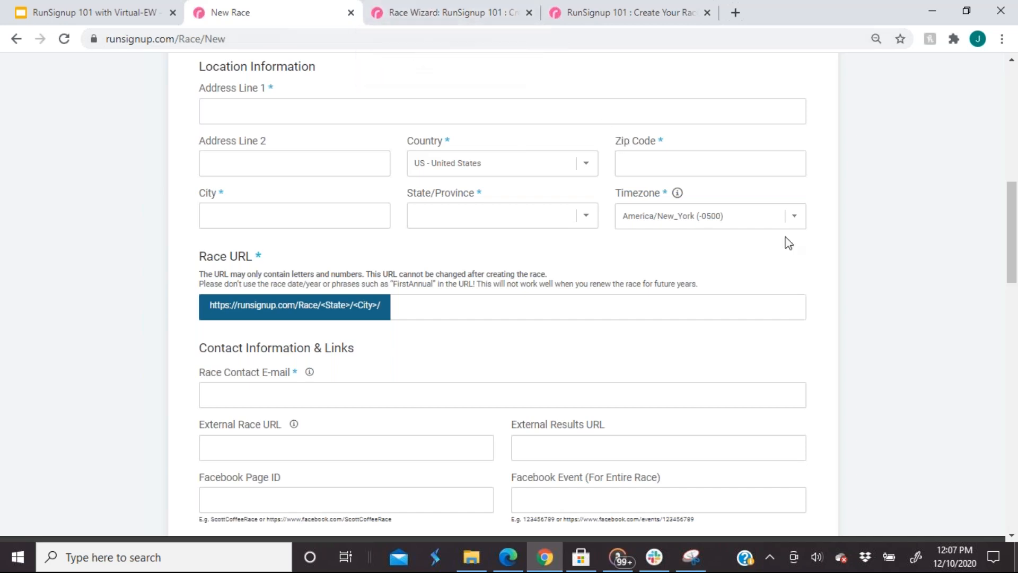
pyautogui.scroll(-3, 789, 243)
pyautogui.scroll(-2, 788, 243)
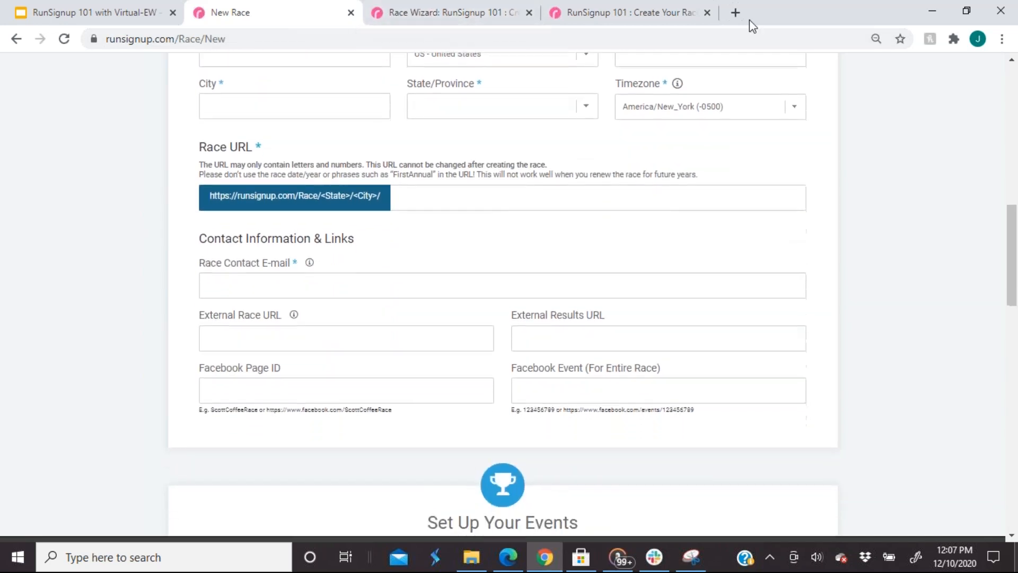
# - Name the first event 5k in the Set Up Your Events section
pyautogui.scroll(-3, 754, 367)
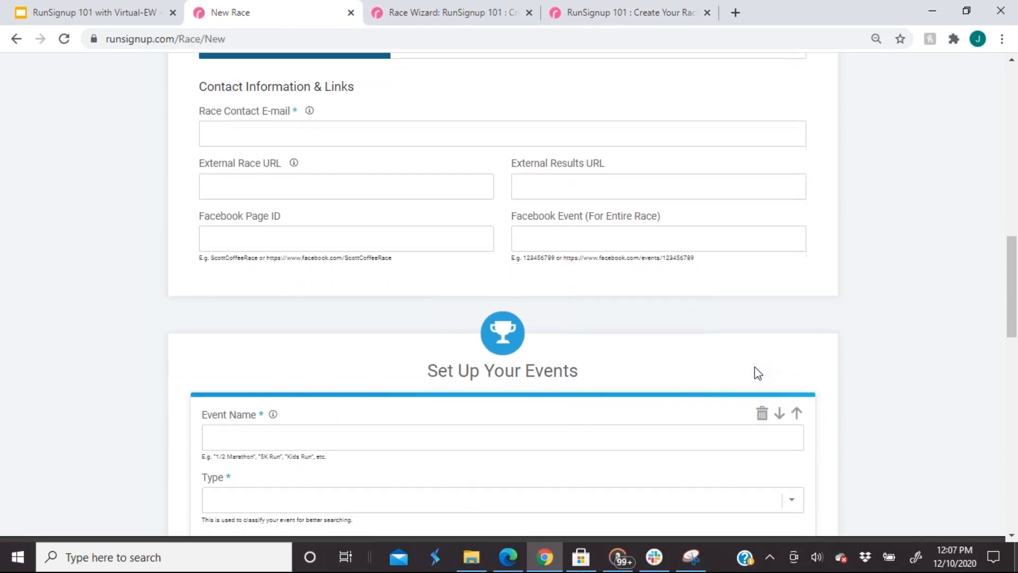
pyautogui.scroll(-1, 755, 367)
pyautogui.scroll(-1, 755, 367)
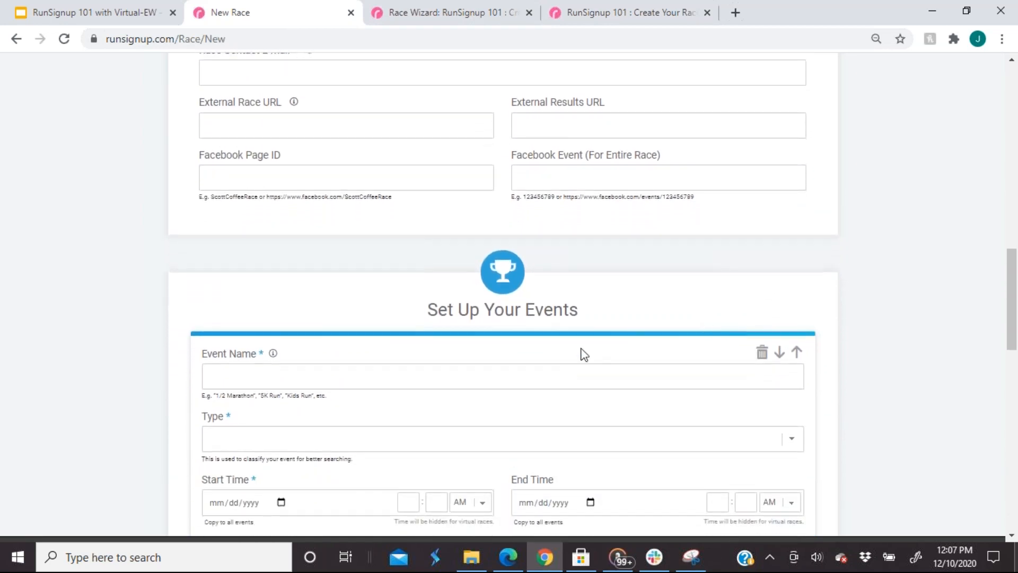
pyautogui.click(376, 378)
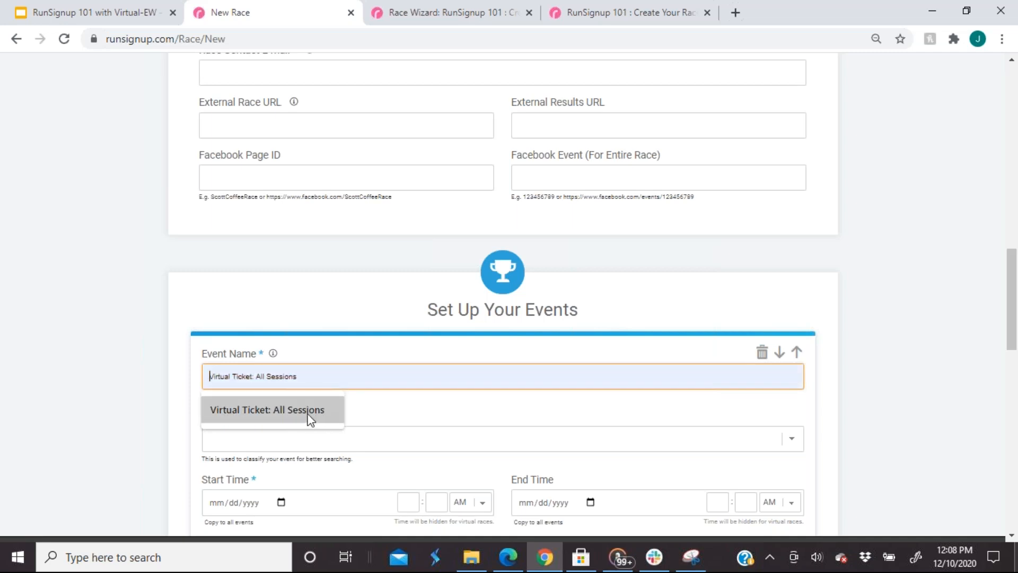
pyautogui.write('5k')
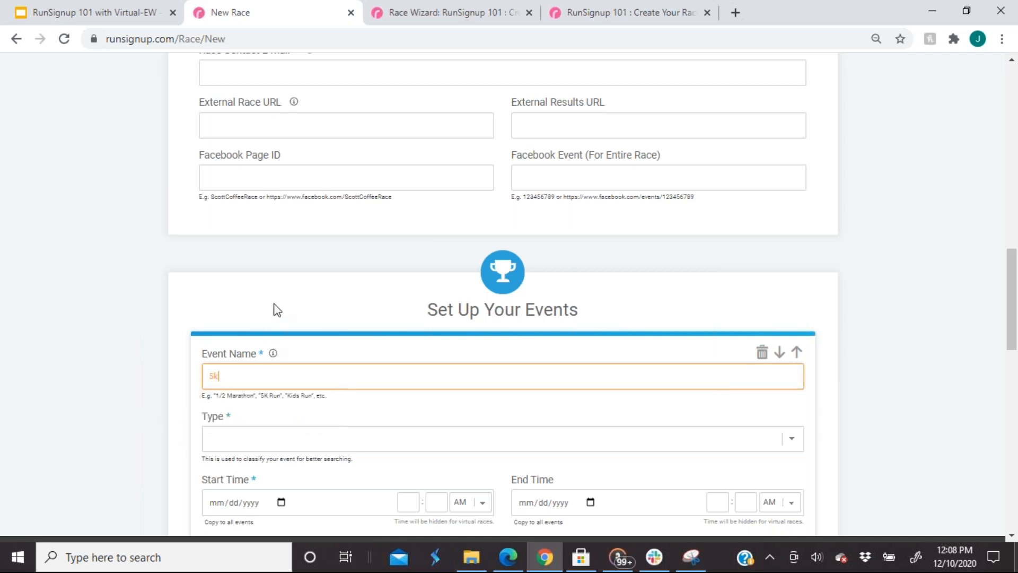
# - Look through the available event types for the 5k event without choosing one
pyautogui.click(259, 438)
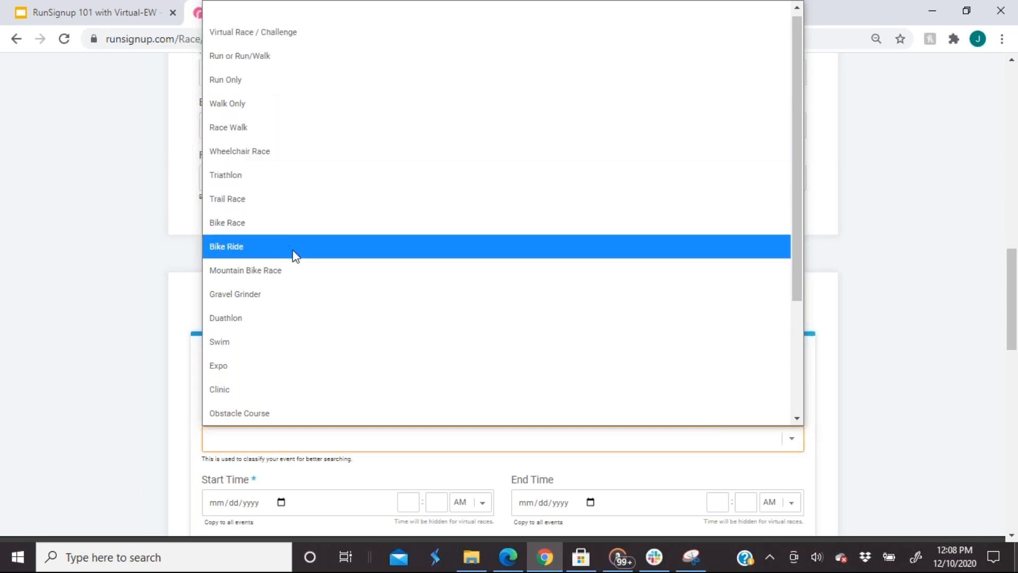
pyautogui.scroll(-3, 702, 307)
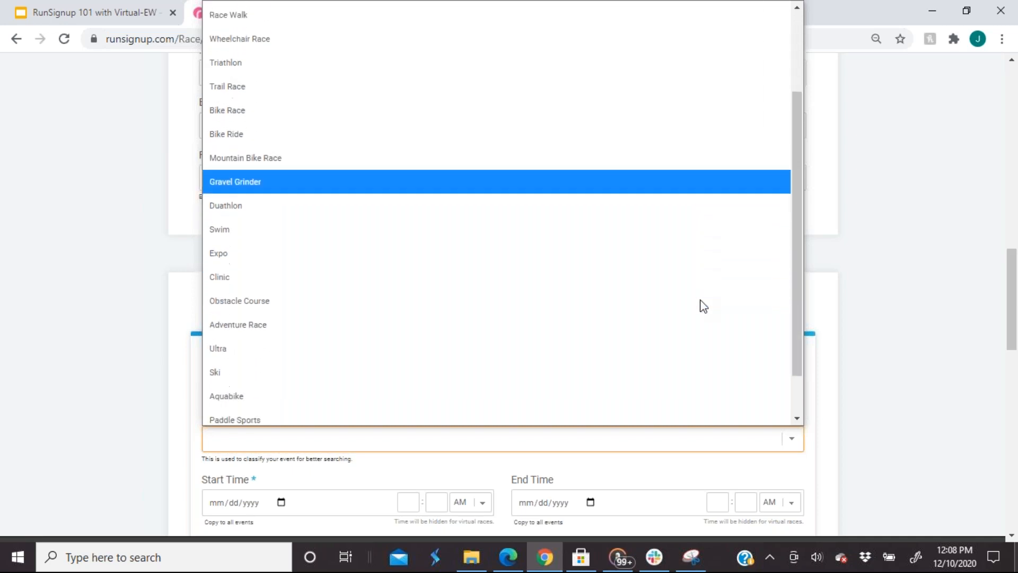
pyautogui.click(935, 244)
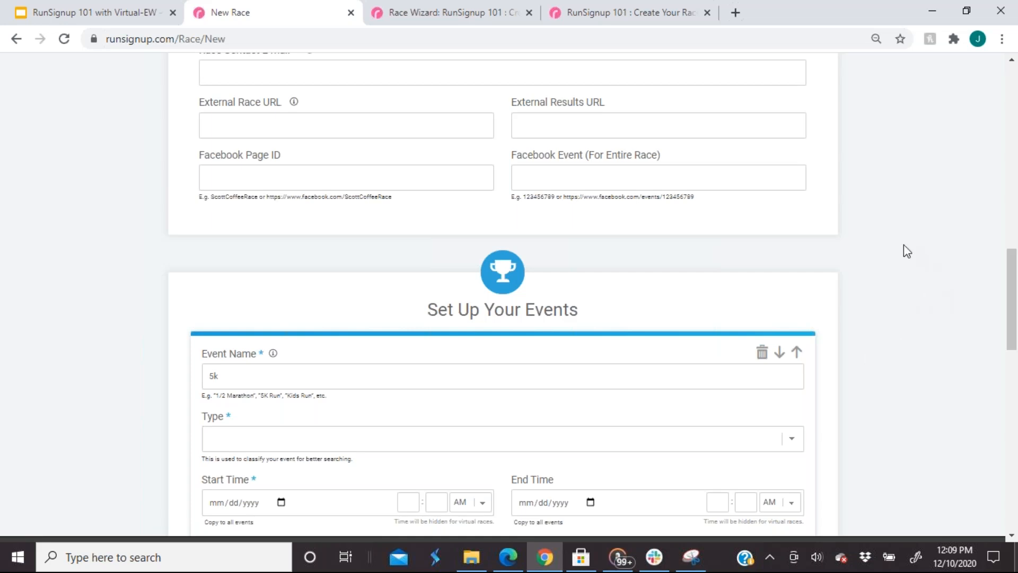
# - Examine the 5k event's start and end time fields, the option for adding another event, and the Processing Fees choices
pyautogui.scroll(-3, 901, 247)
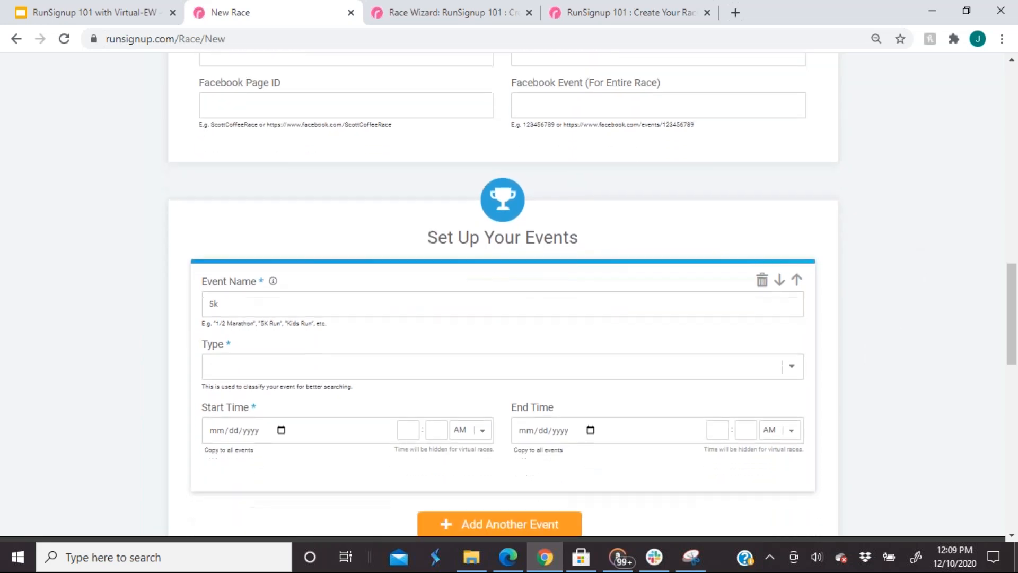
pyautogui.scroll(-3, 503, 294)
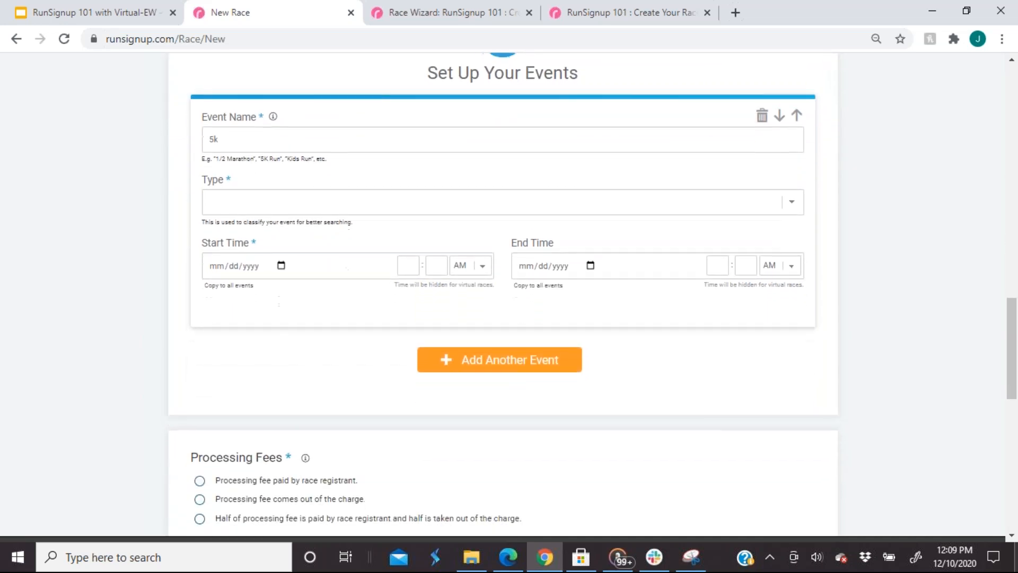
pyautogui.scroll(-1, 887, 306)
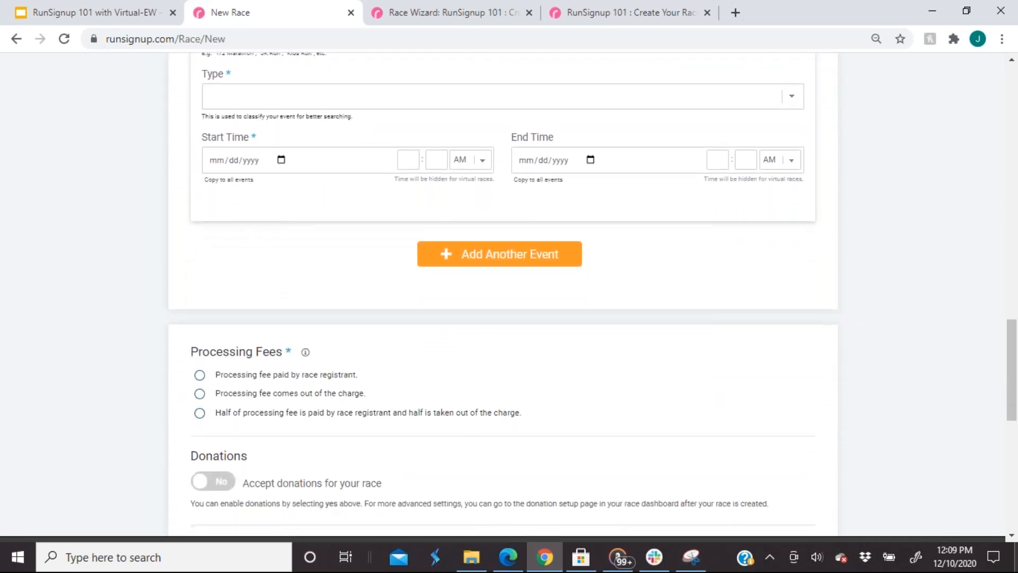
pyautogui.scroll(-1, 886, 312)
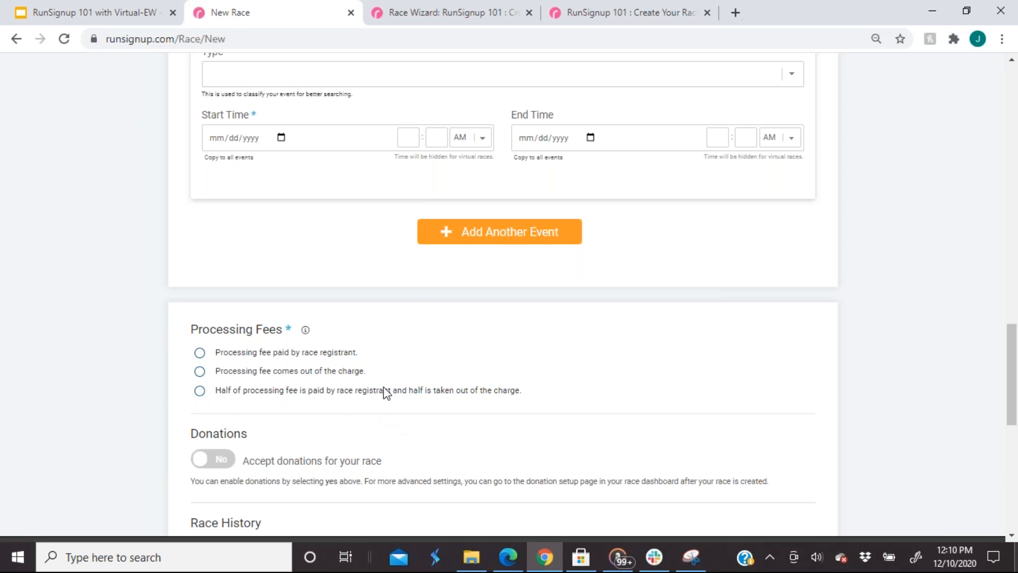
pyautogui.scroll(-1, 383, 391)
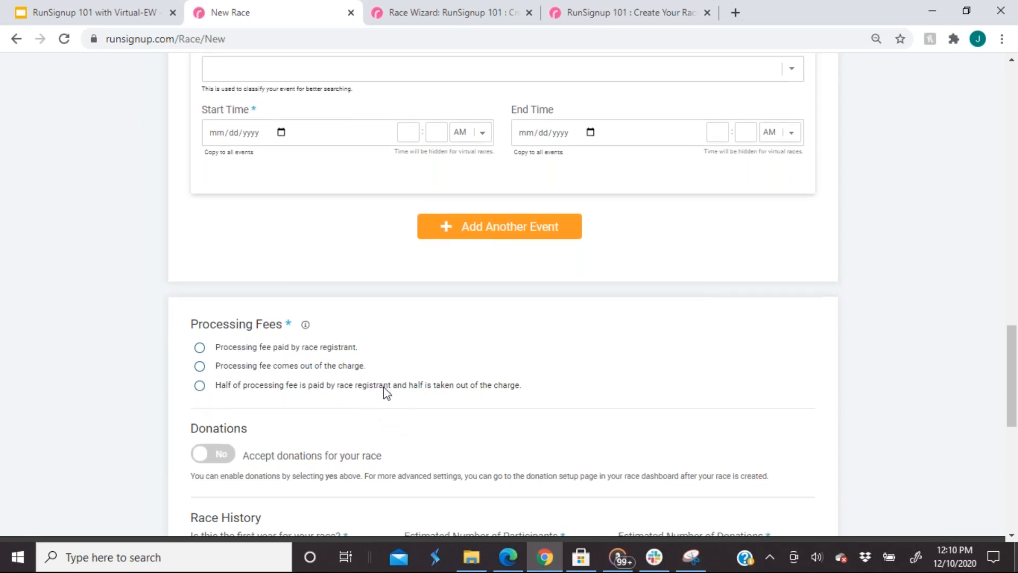
pyautogui.scroll(-1, 541, 395)
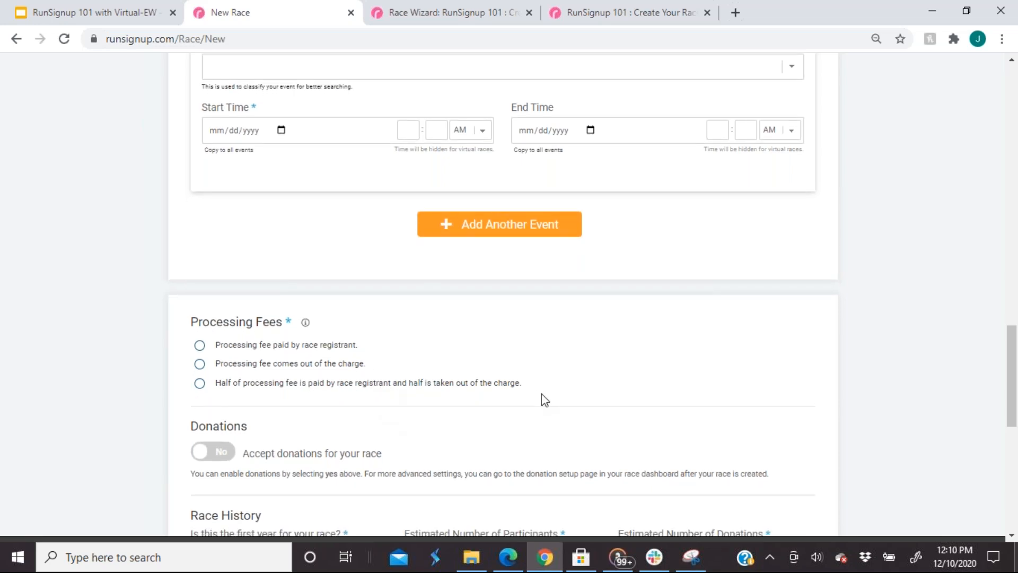
pyautogui.scroll(-2, 542, 395)
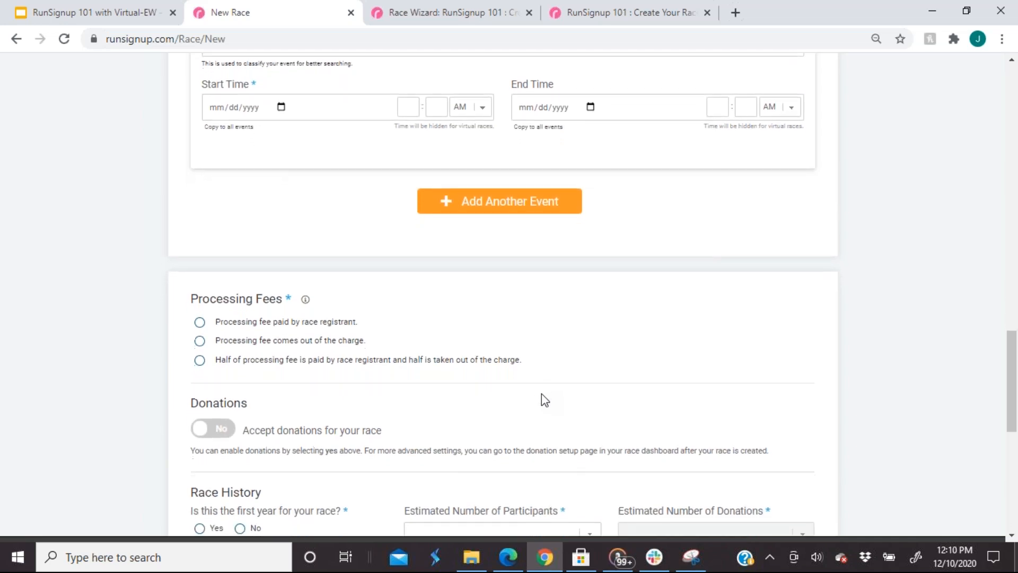
pyautogui.scroll(-1, 542, 394)
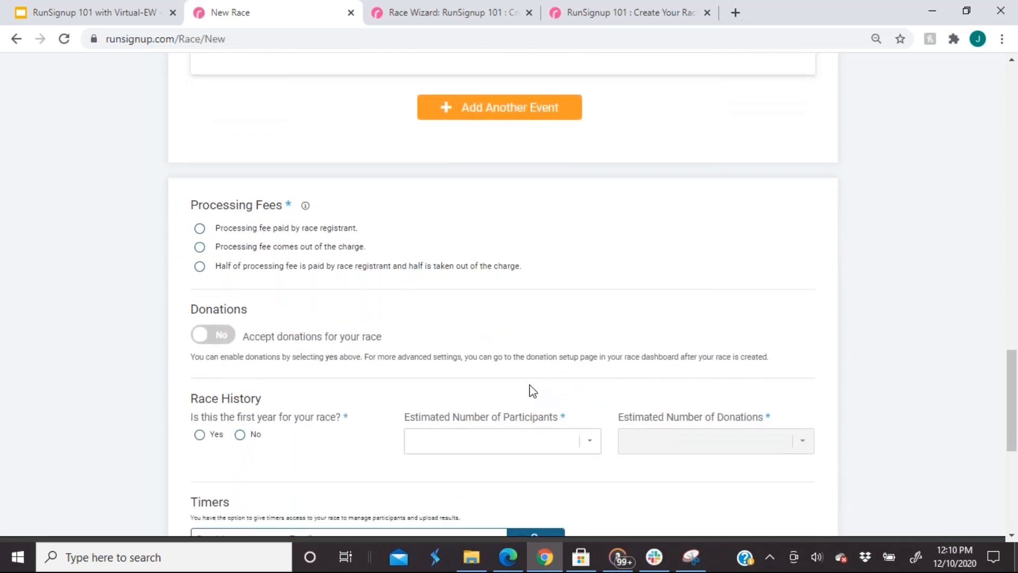
# - Preview the donation settings by turning donations on and off again, and review the Race History questions
pyautogui.click(213, 337)
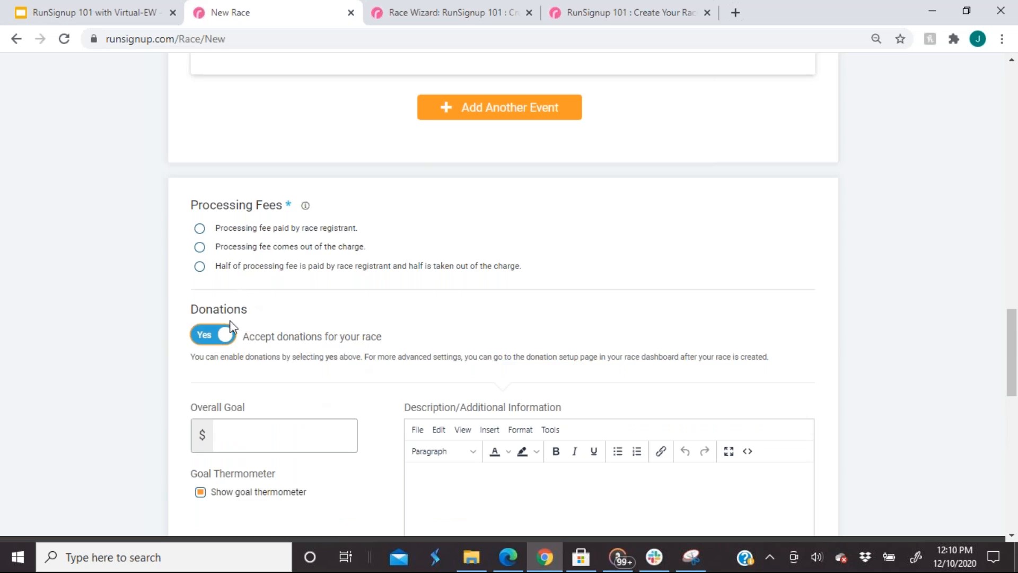
pyautogui.click(223, 337)
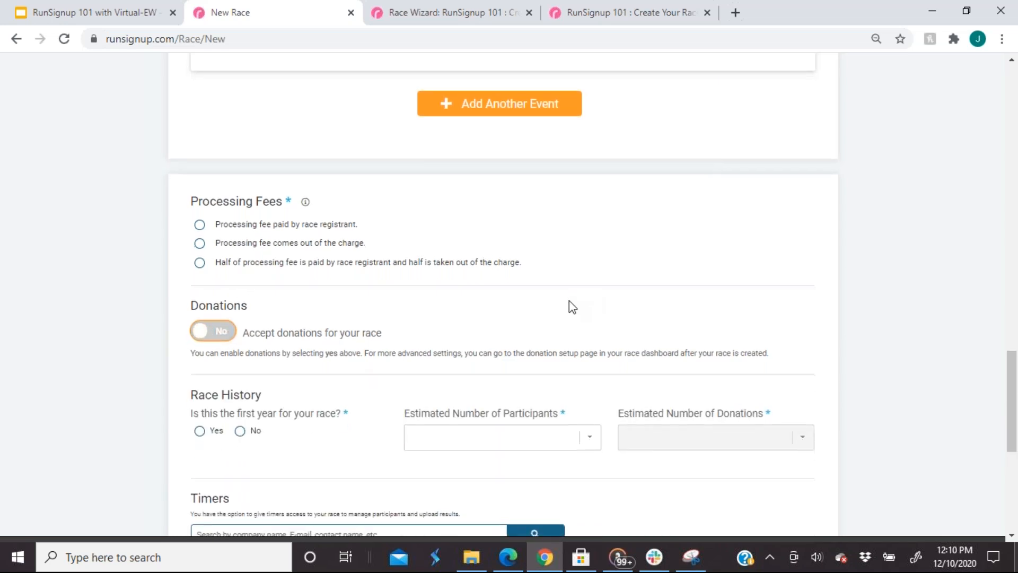
pyautogui.scroll(-1, 571, 307)
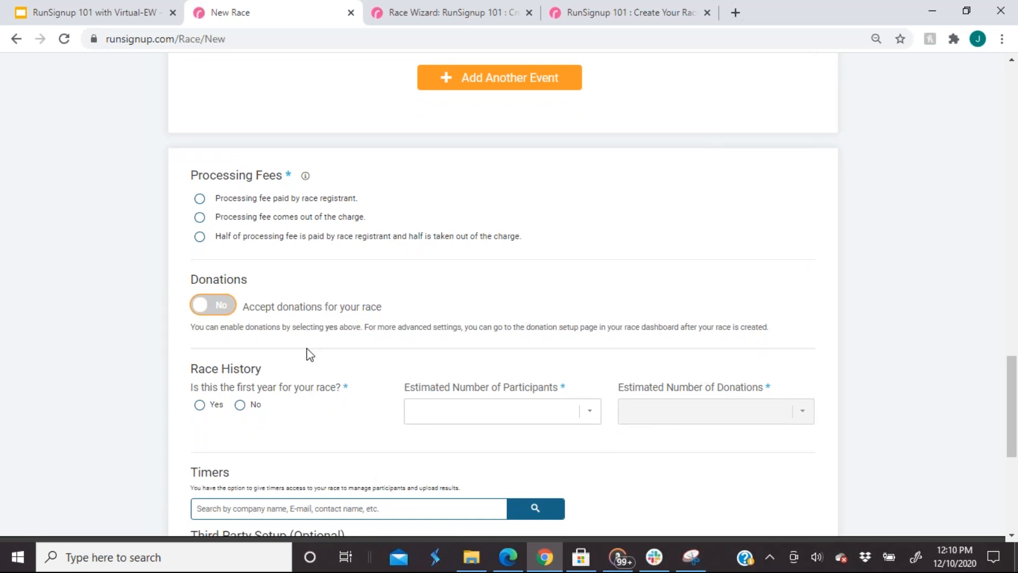
pyautogui.scroll(-1, 310, 354)
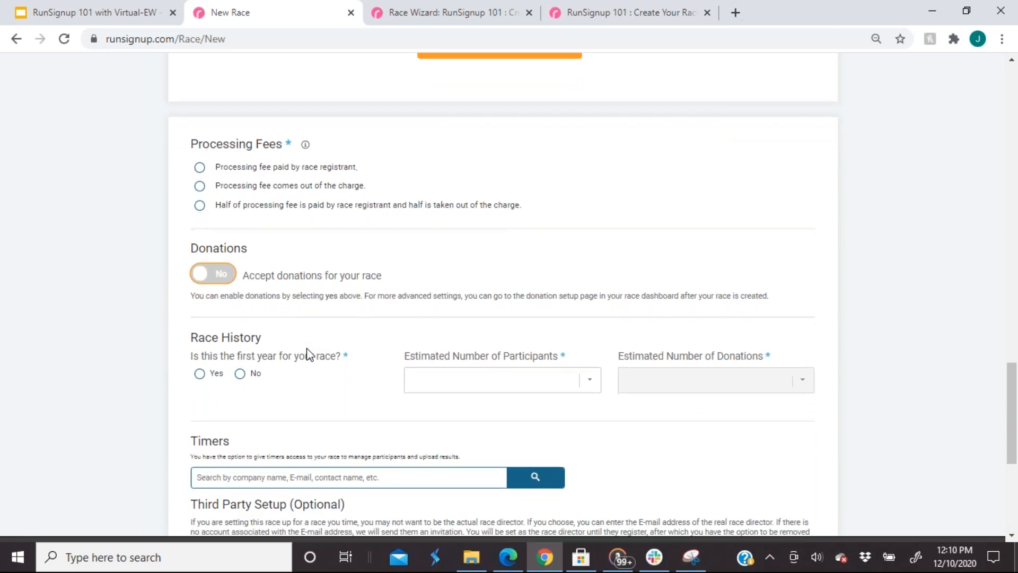
pyautogui.scroll(-1, 310, 354)
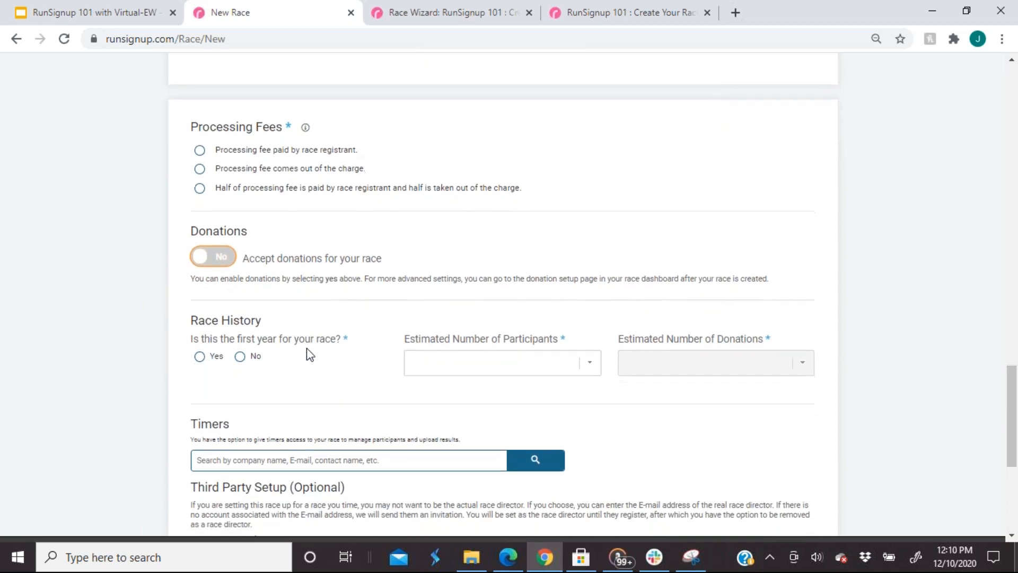
# - Search the Timers section for "e events" and clear the search text
pyautogui.scroll(-1, 310, 354)
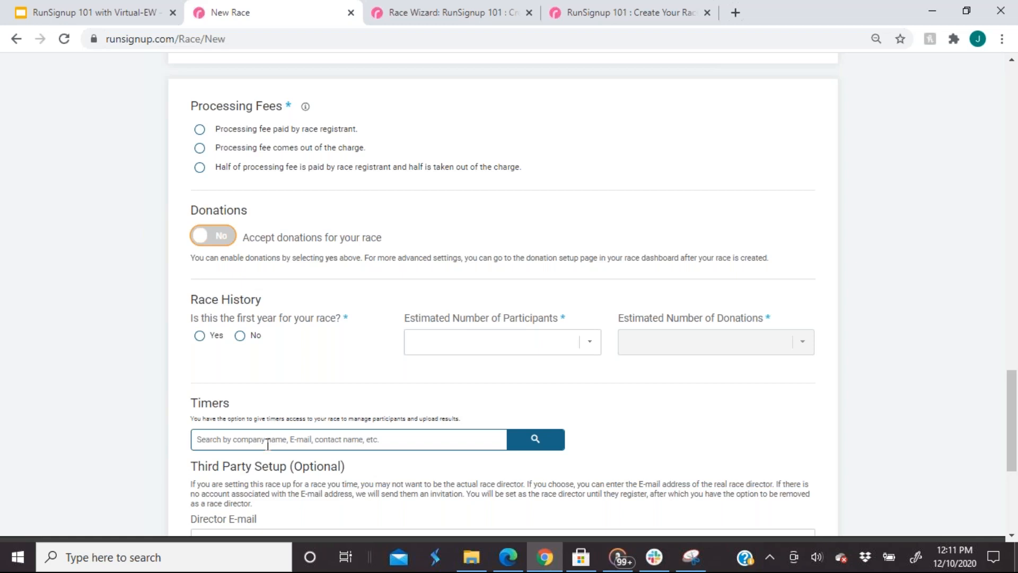
pyautogui.click(251, 431)
pyautogui.write('e events')
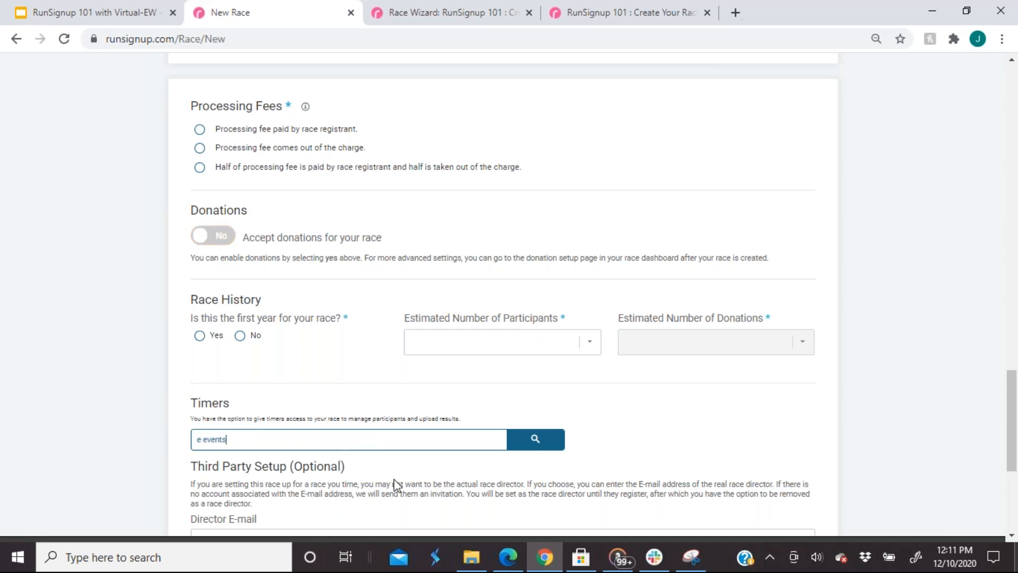
pyautogui.click(544, 441)
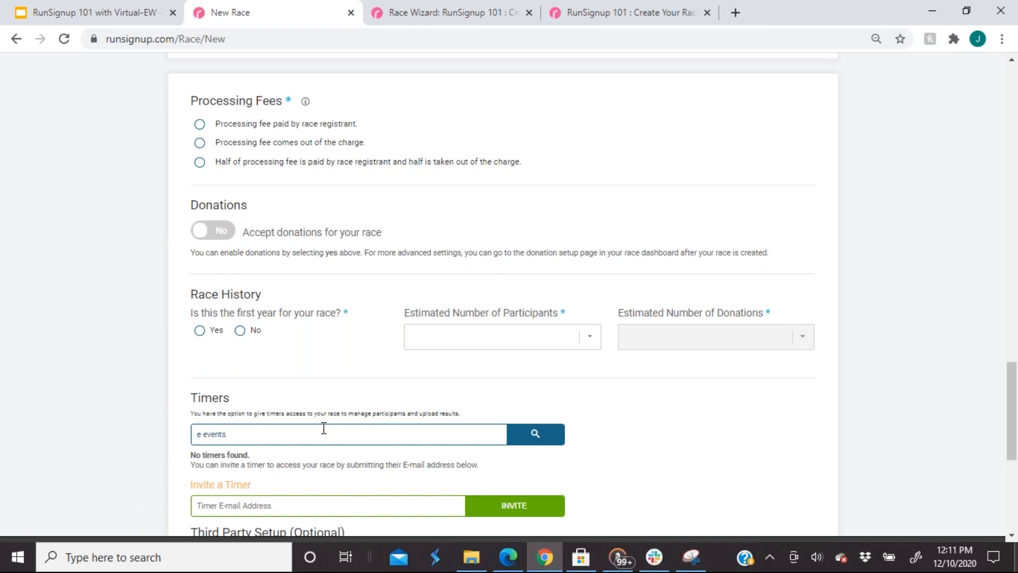
pyautogui.click(302, 427)
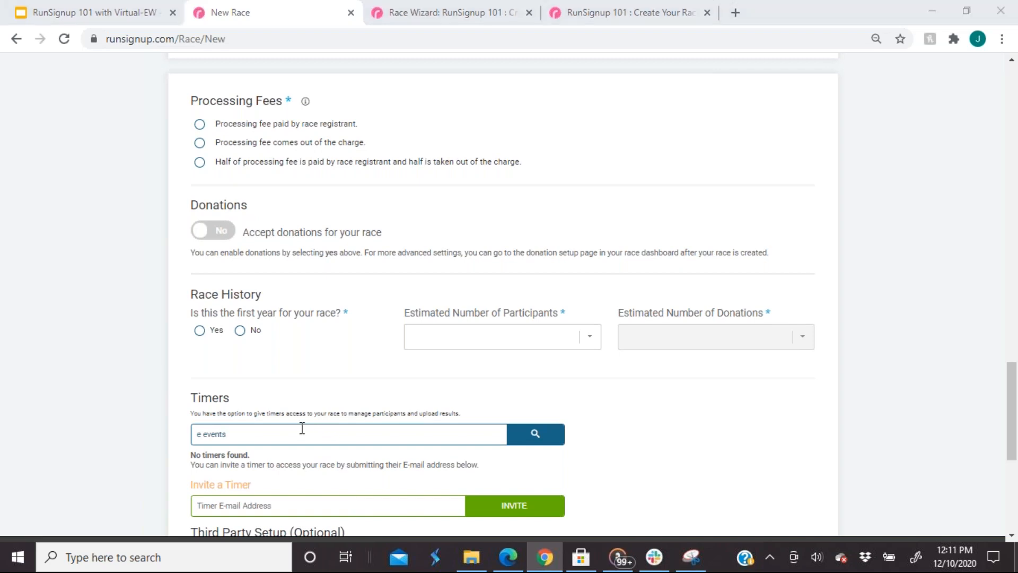
pyautogui.moveTo(242, 435); pyautogui.dragTo(197, 431)
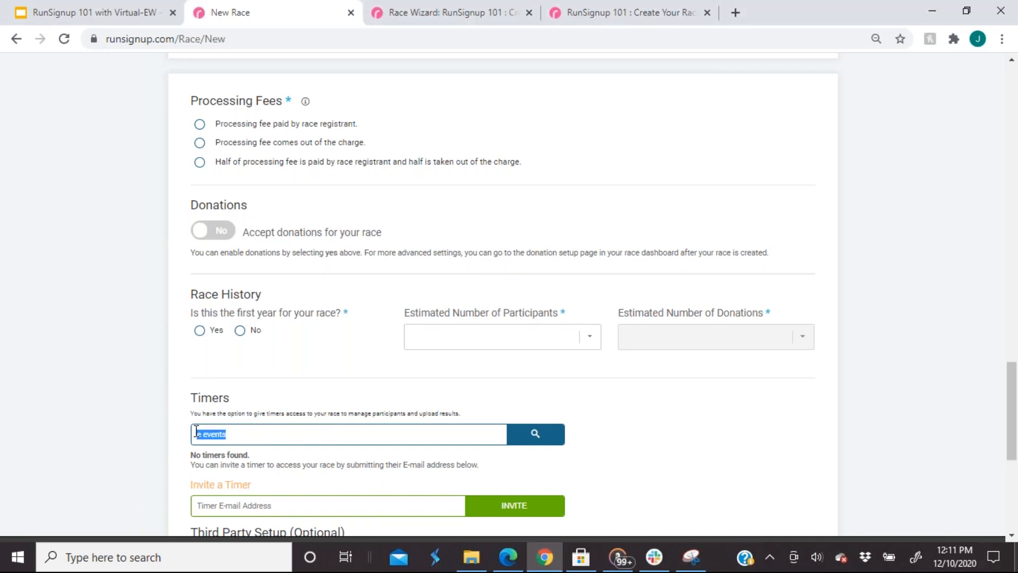
pyautogui.press('BackSpace')
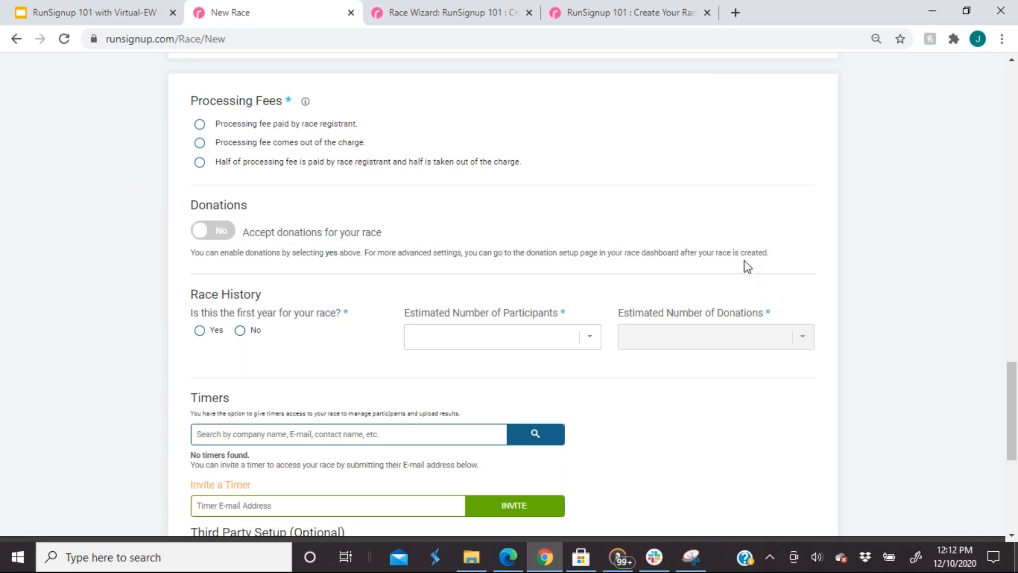
# - Select the Save as Draft option for the new race at the end of the form
pyautogui.scroll(-4, 748, 266)
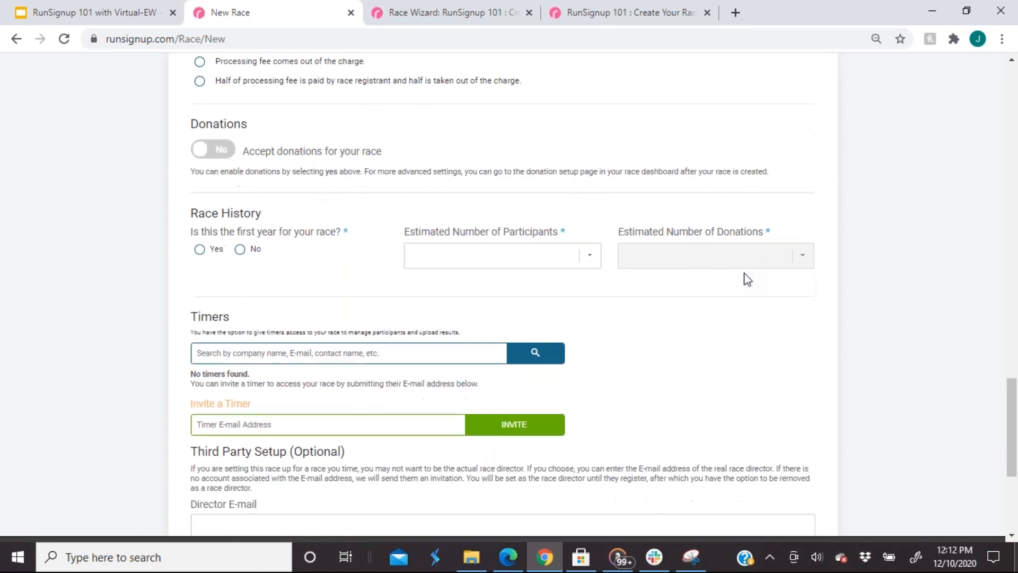
pyautogui.scroll(-3, 745, 278)
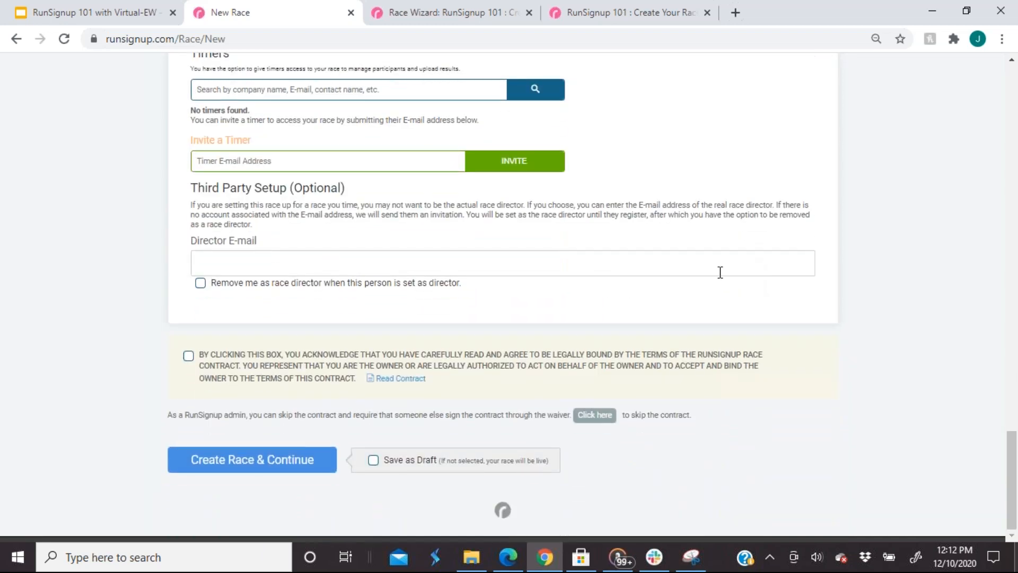
pyautogui.click(374, 460)
# - Switch to the RunSignup 101 race wizard and examine the Event Information fields of the Track 101 event in the Events step
pyautogui.click(459, 16)
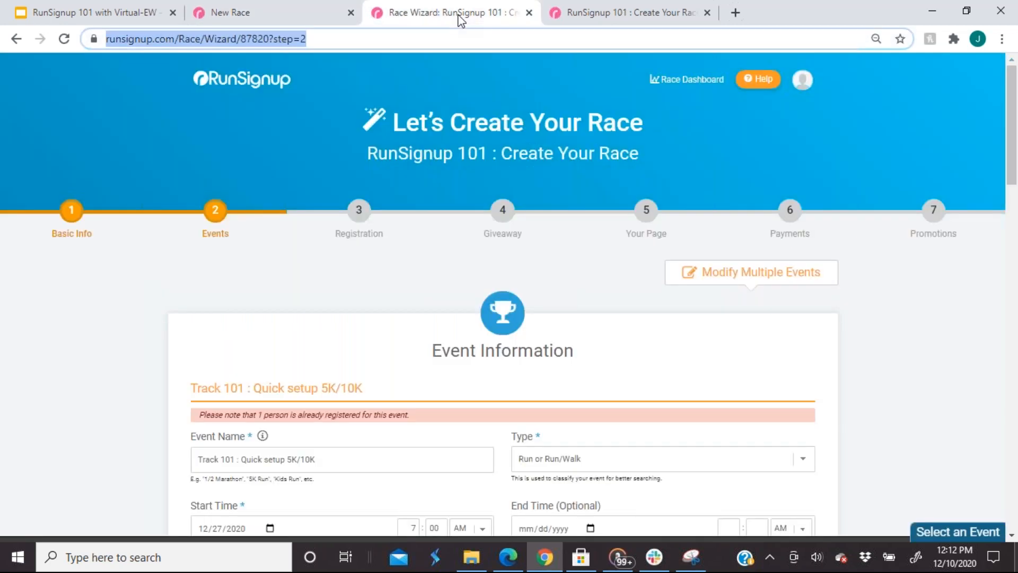
pyautogui.scroll(-1, 433, 159)
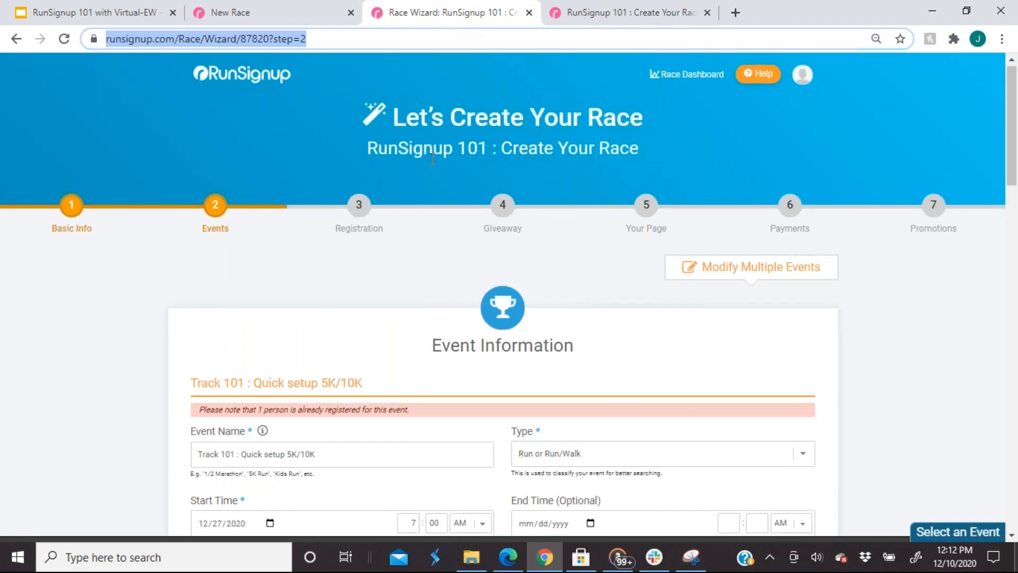
pyautogui.scroll(-1, 432, 159)
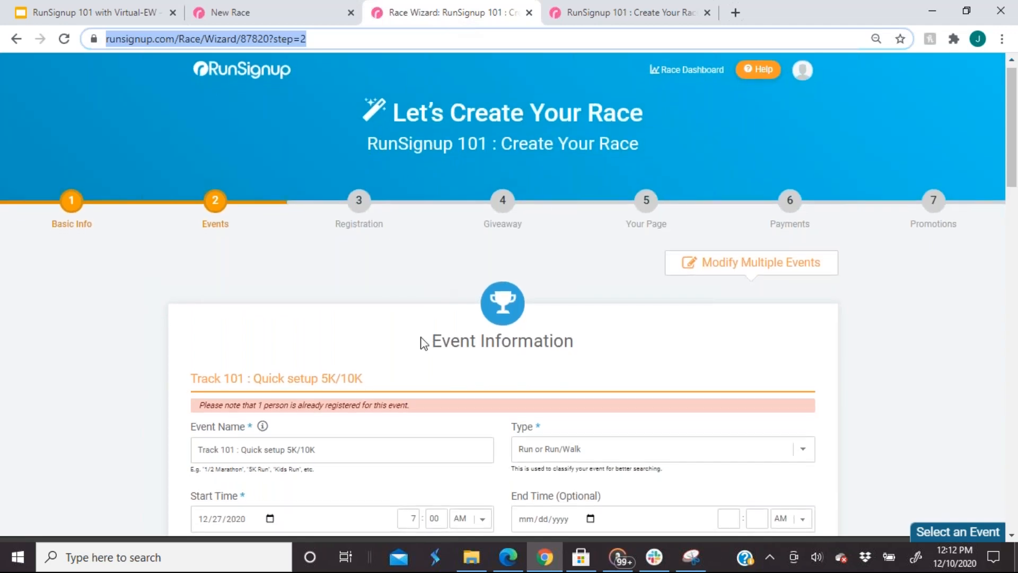
pyautogui.scroll(-1, 423, 341)
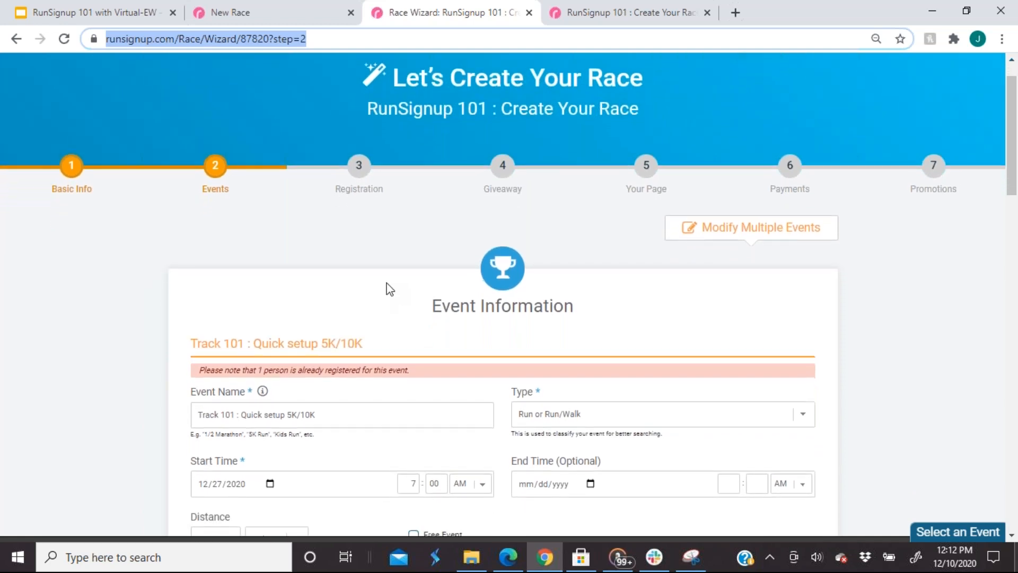
pyautogui.scroll(-1, 389, 289)
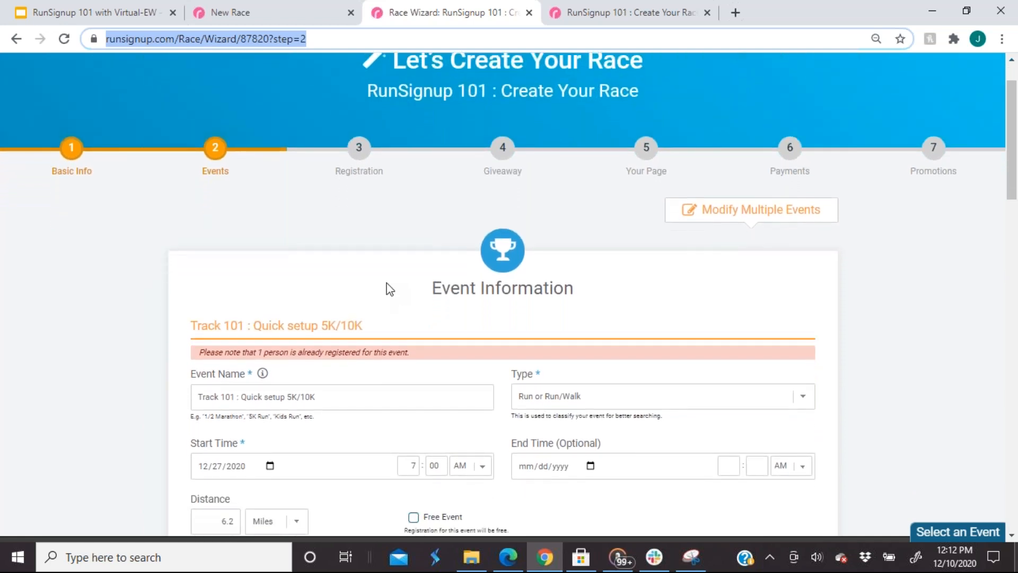
pyautogui.scroll(-1, 389, 289)
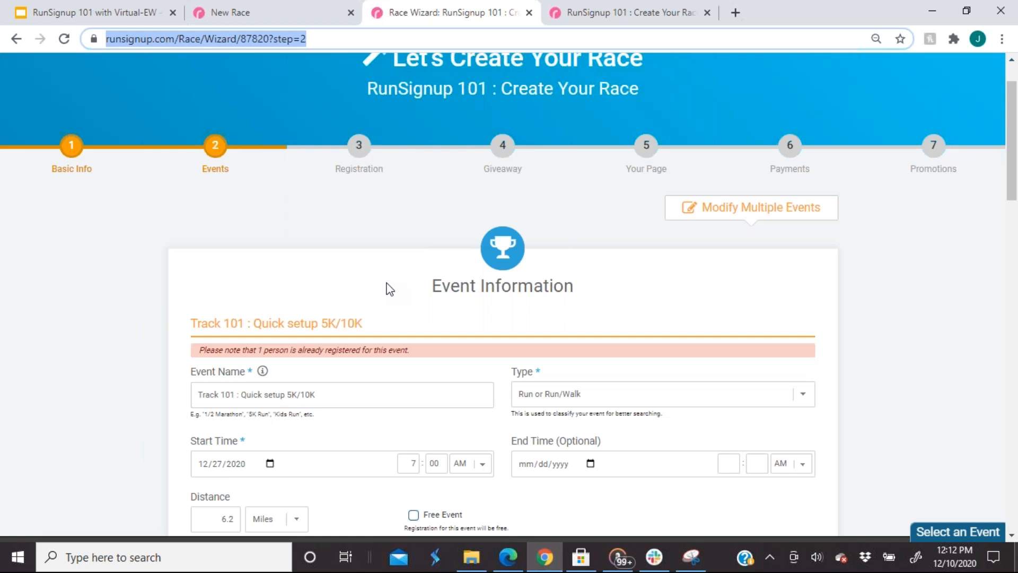
pyautogui.scroll(-1, 390, 289)
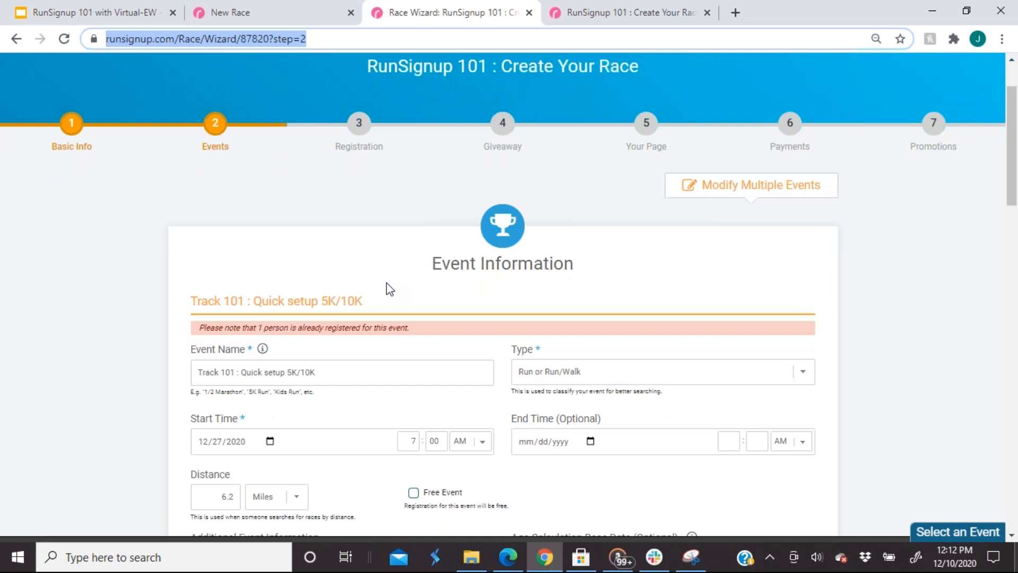
pyautogui.scroll(-1, 389, 289)
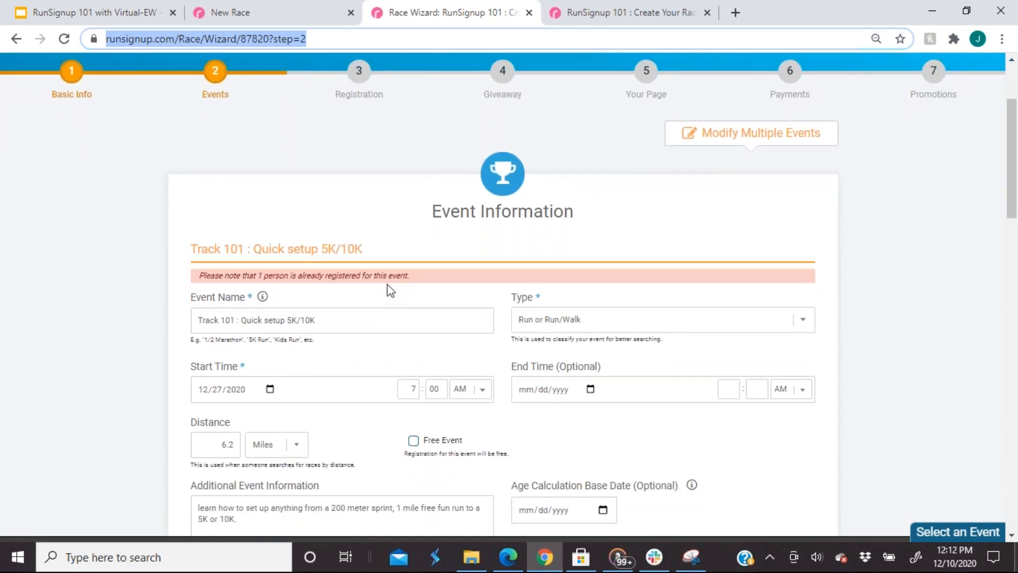
# - Mark the Track 101 : Quick setup 5K/10K event as a Free Event and dismiss the warning
pyautogui.scroll(-1, 434, 392)
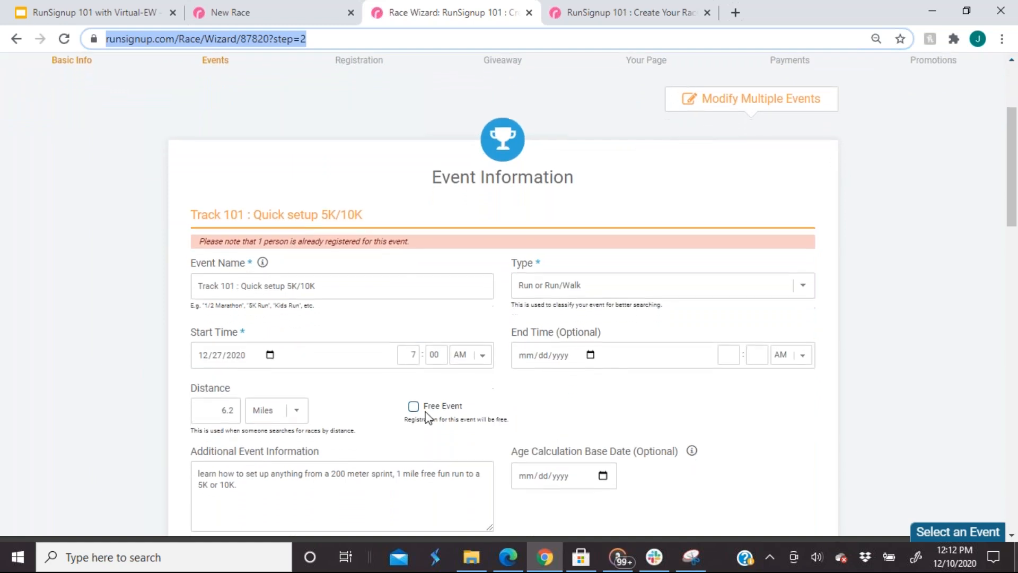
pyautogui.click(418, 405)
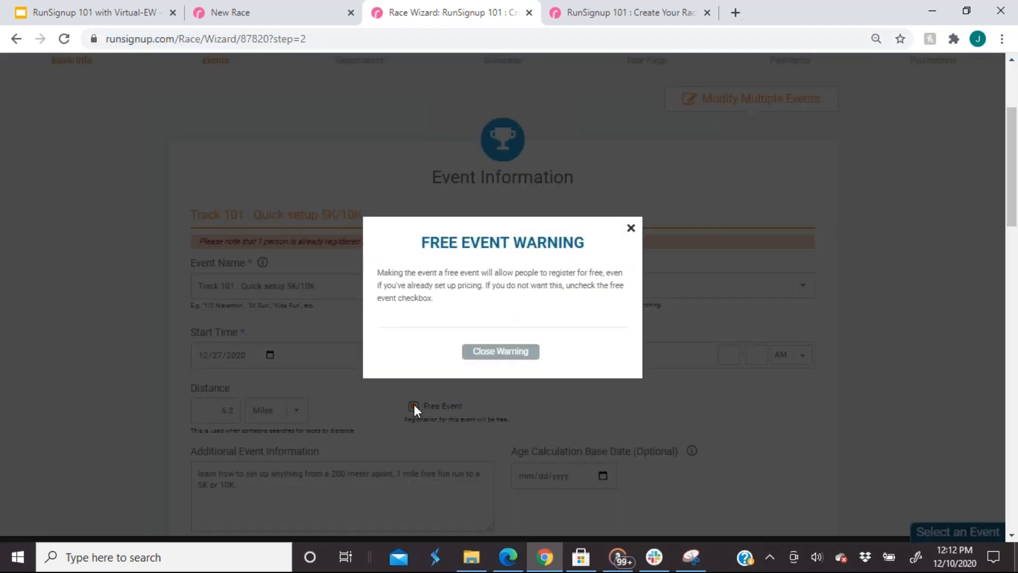
pyautogui.click(631, 227)
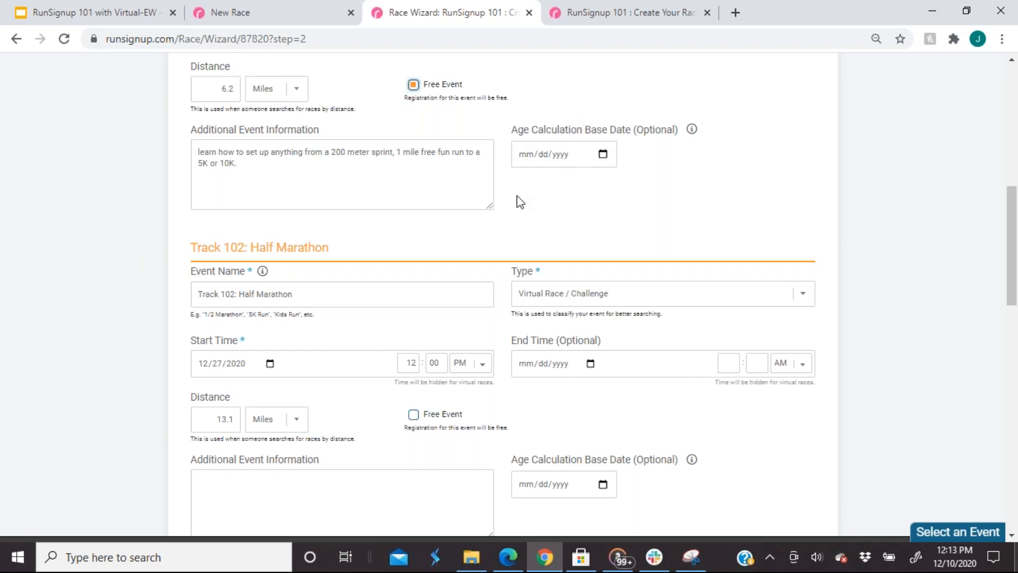
# - Move on to the Registration step of the race wizard, leaving the Events page without saving its changes
pyautogui.scroll(9, 530, 219)
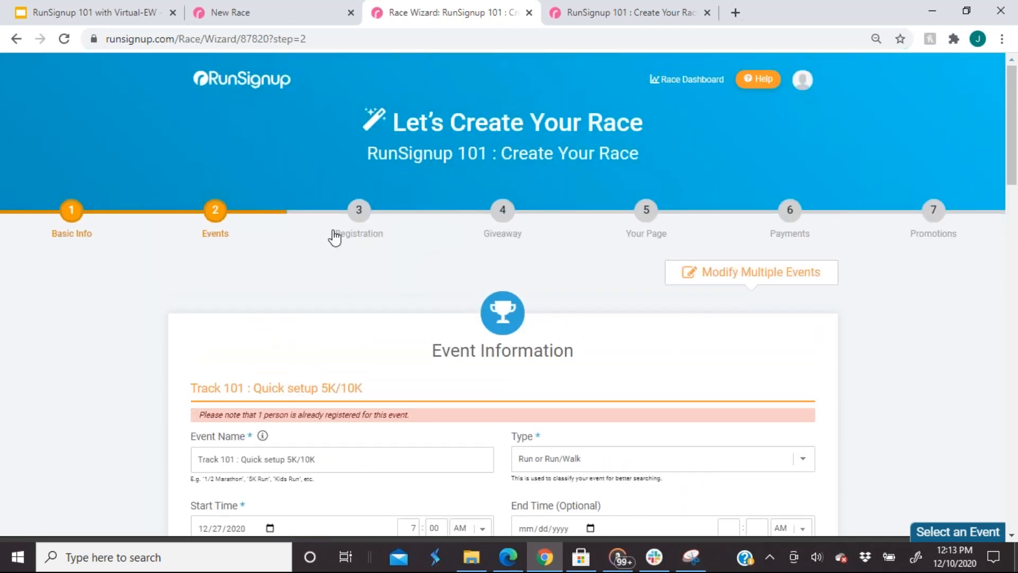
pyautogui.click(354, 227)
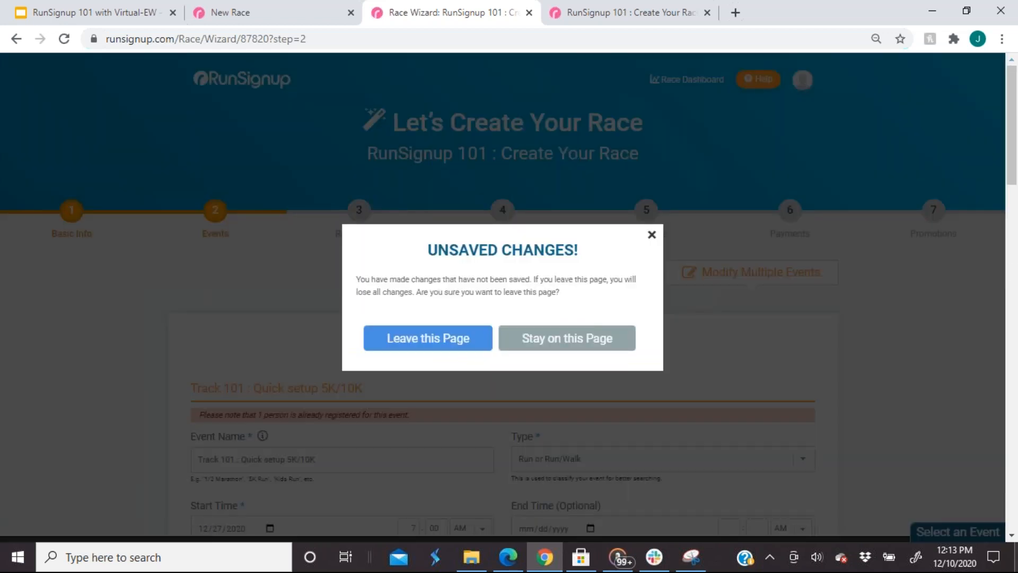
pyautogui.click(454, 338)
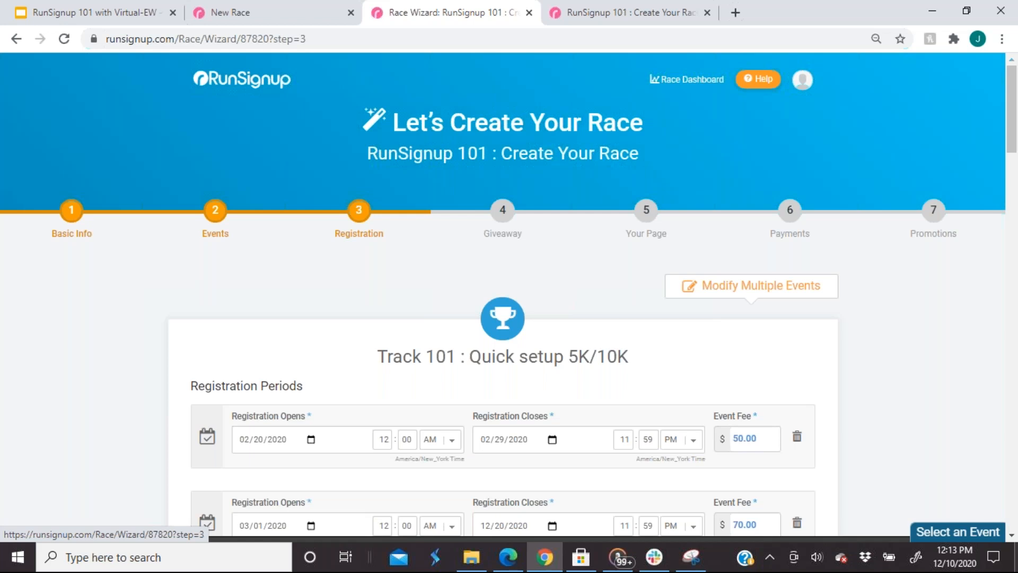
# - View the Track 101 registration opening date and the Edit Multiple Events settings, closing them without copying anything to events
pyautogui.click(247, 442)
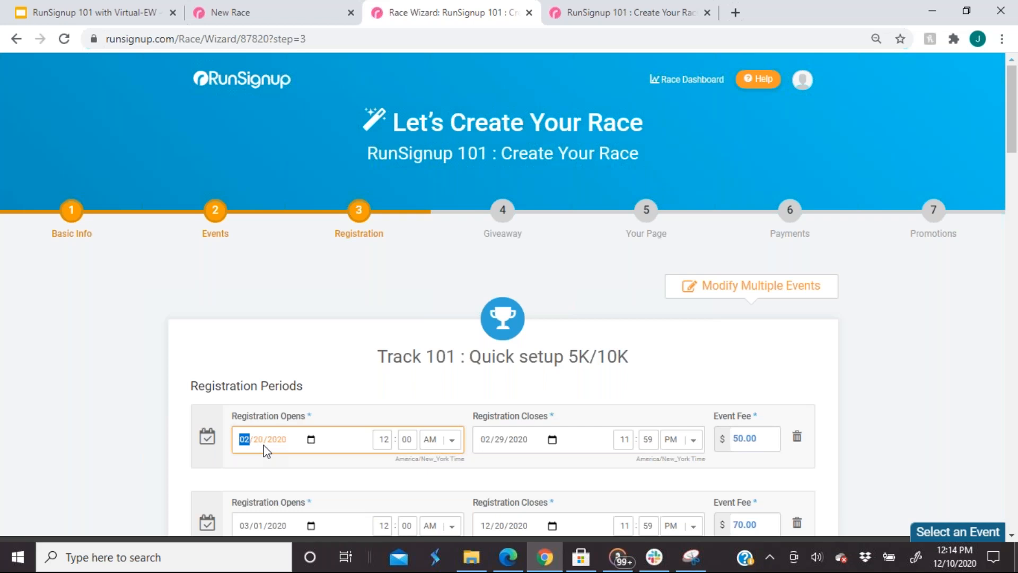
pyautogui.click(724, 292)
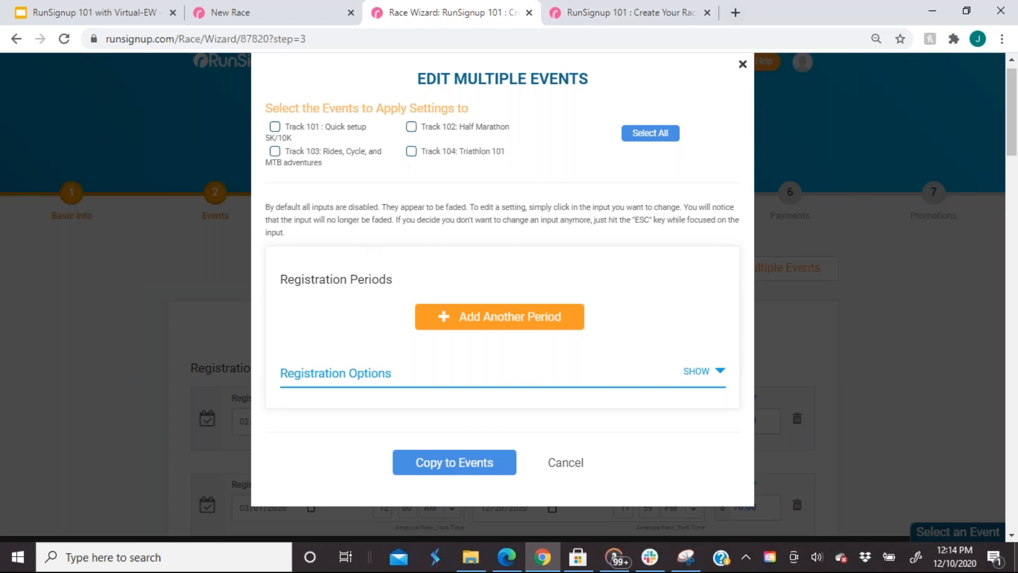
pyautogui.click(743, 64)
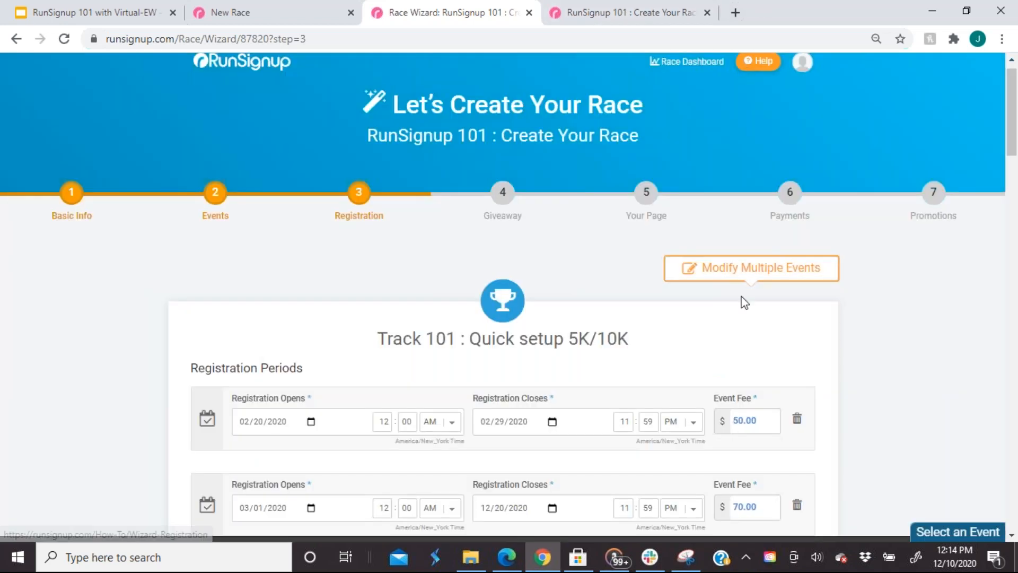
# - Examine the registration periods of the remaining events and the waiver text and signing settings under Waiver Options
pyautogui.scroll(-1, 709, 322)
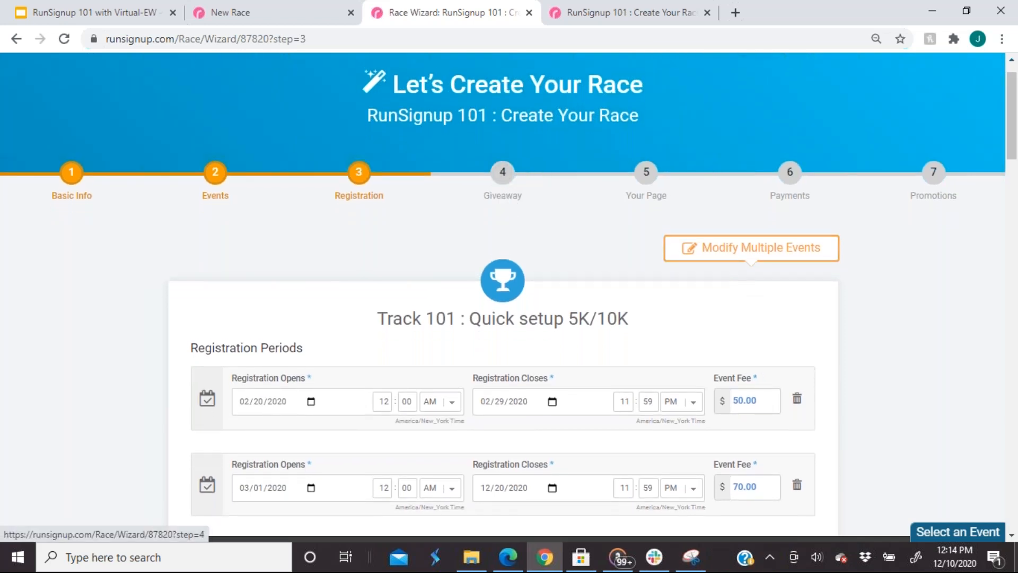
pyautogui.scroll(-4, 496, 189)
pyautogui.scroll(-12, 503, 295)
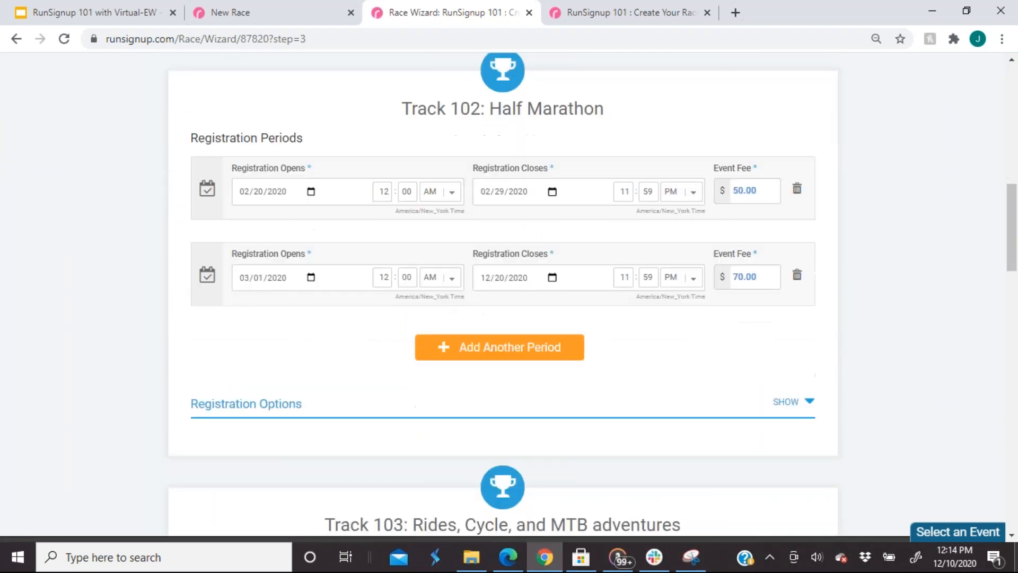
pyautogui.scroll(-10, 503, 294)
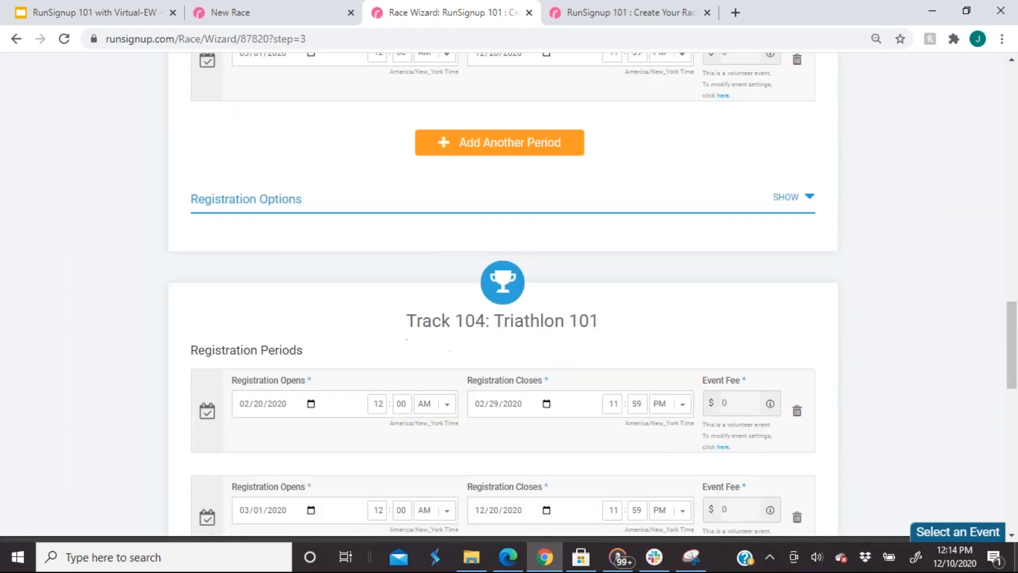
pyautogui.scroll(-8, 503, 294)
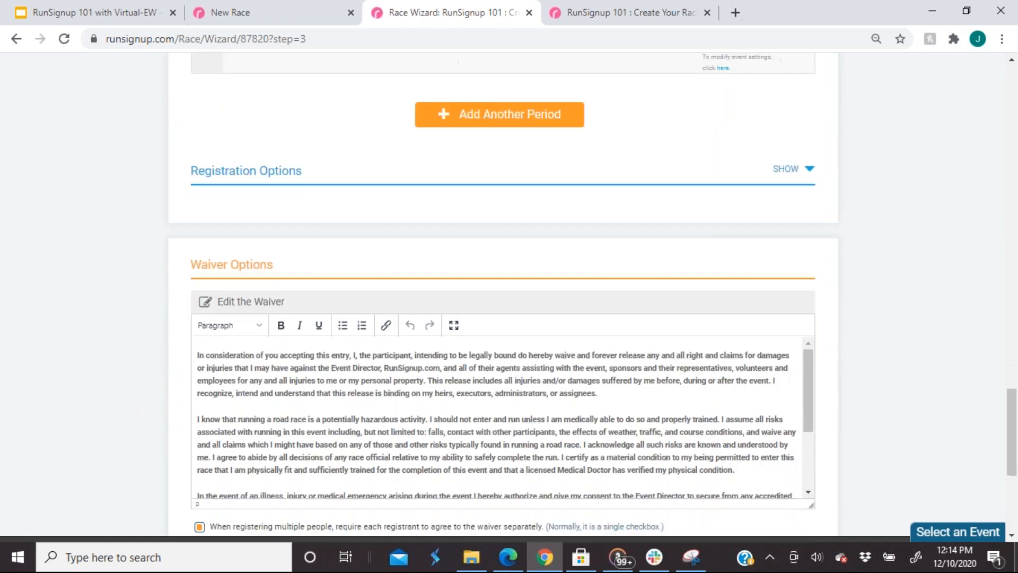
pyautogui.scroll(-3, 439, 125)
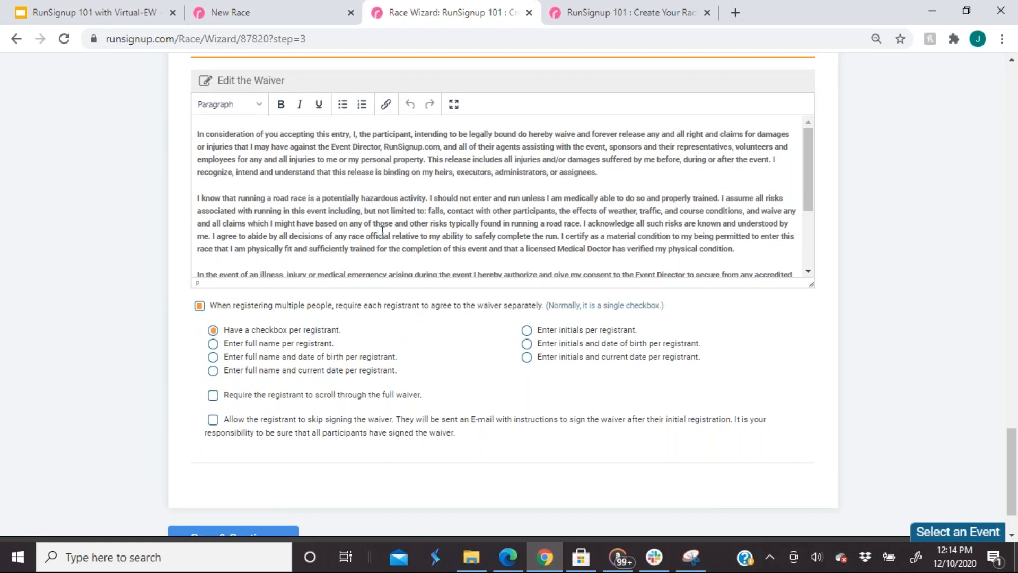
pyautogui.doubleClick(312, 144)
pyautogui.click(354, 155)
pyautogui.moveTo(343, 147); pyautogui.dragTo(401, 156)
pyautogui.click(305, 188)
# - Move on to the Giveaway step of the race wizard, leaving the Registration page without saving its changes
pyautogui.scroll(20, 503, 351)
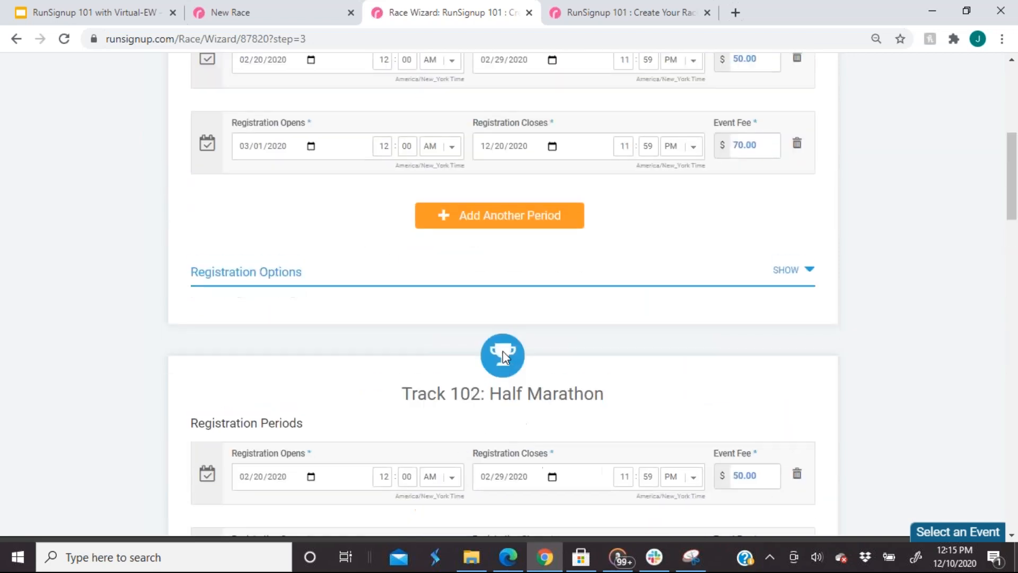
pyautogui.scroll(10, 502, 351)
pyautogui.click(511, 215)
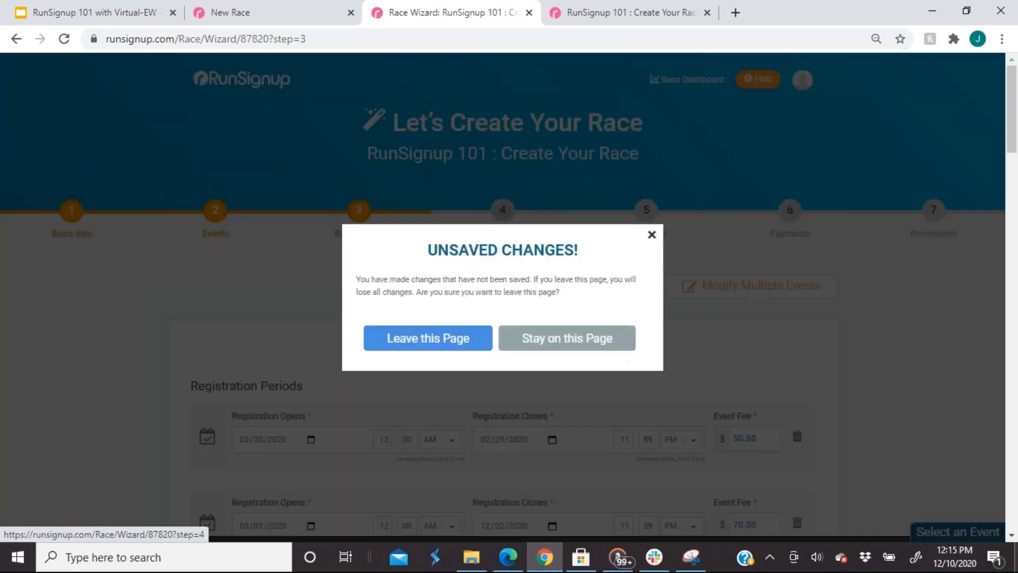
pyautogui.click(422, 356)
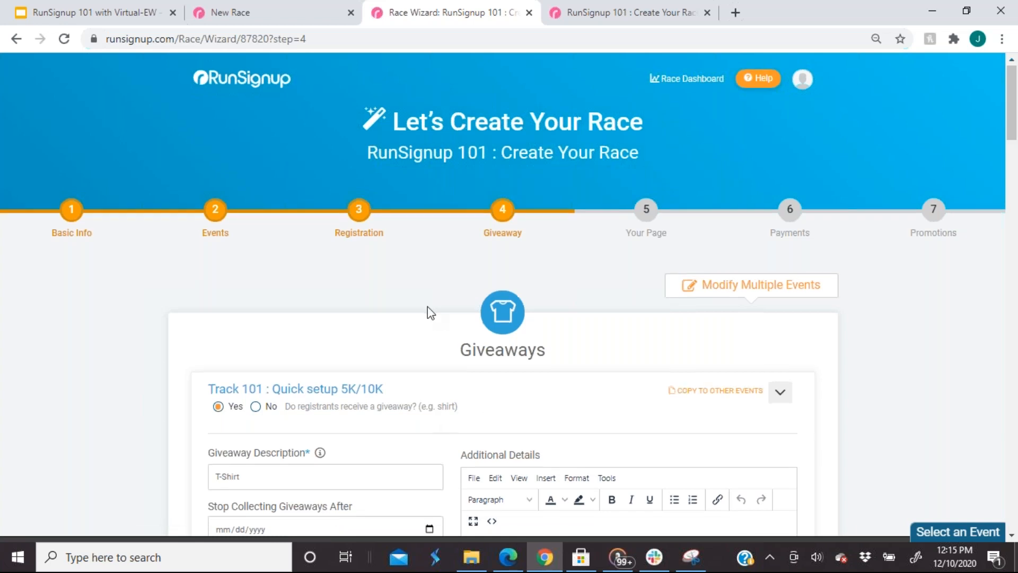
# - Examine the Track 101 giveaway's description, Stop Collecting Giveaways After date and Additional Details fields
pyautogui.scroll(-1, 428, 307)
pyautogui.scroll(-1, 427, 306)
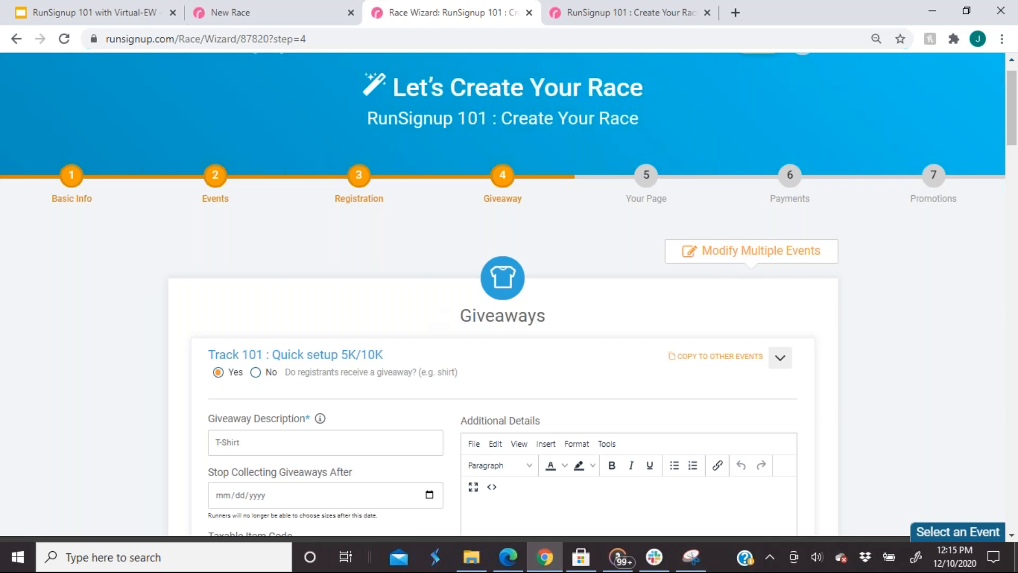
pyautogui.scroll(-1, 382, 277)
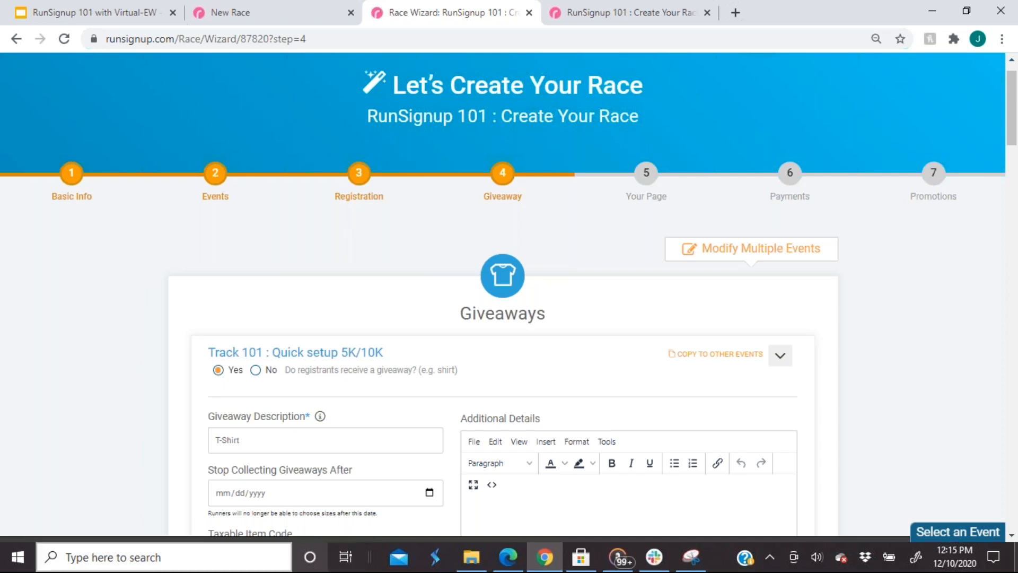
pyautogui.click(286, 498)
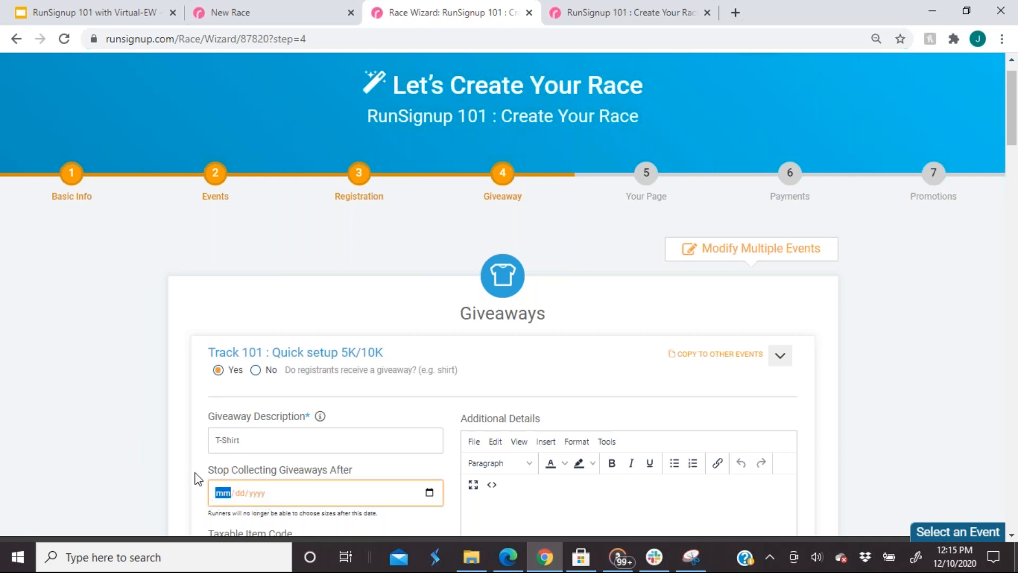
pyautogui.click(259, 492)
pyautogui.click(530, 507)
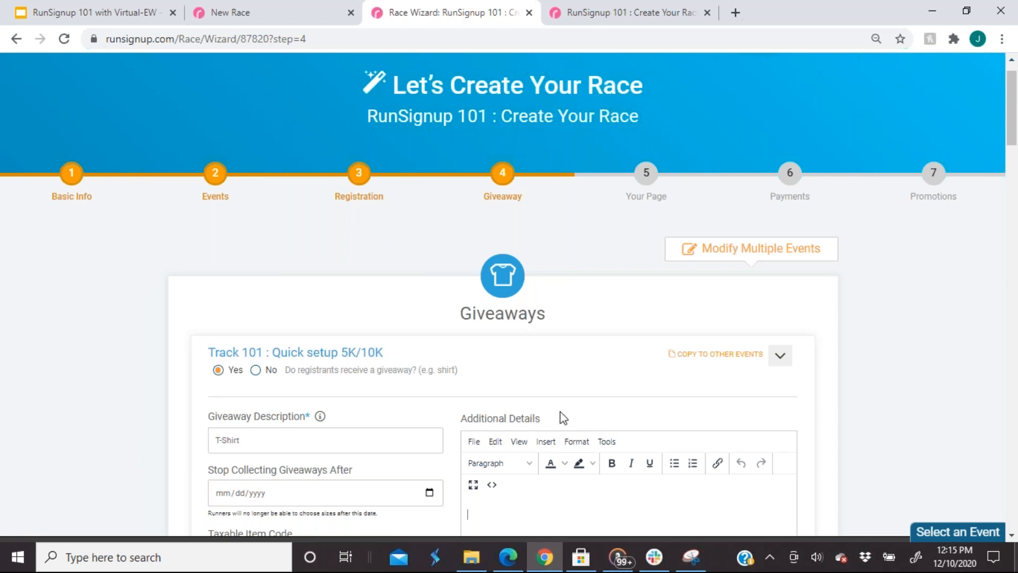
pyautogui.scroll(-1, 554, 366)
pyautogui.scroll(-3, 554, 366)
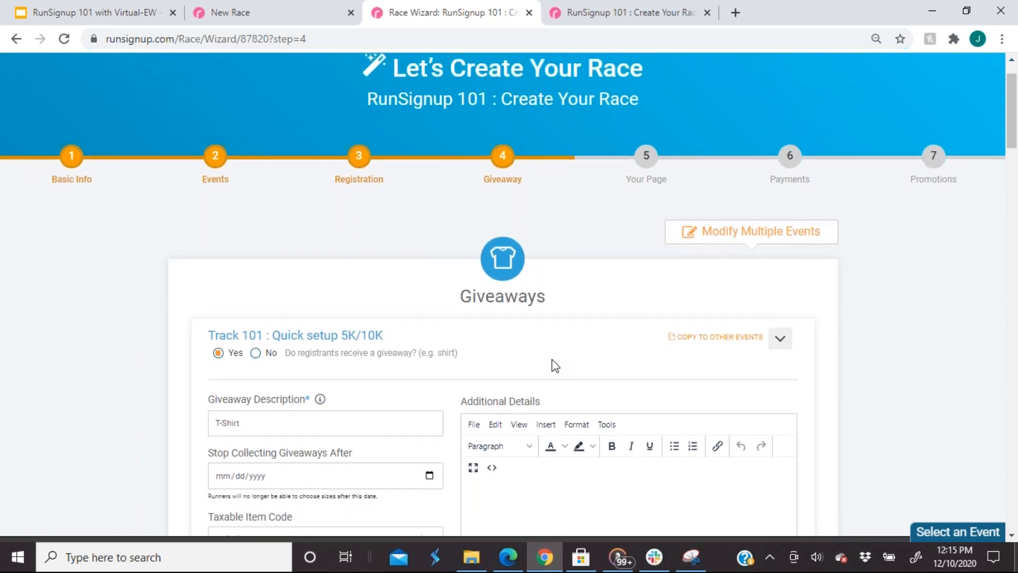
pyautogui.click(554, 366)
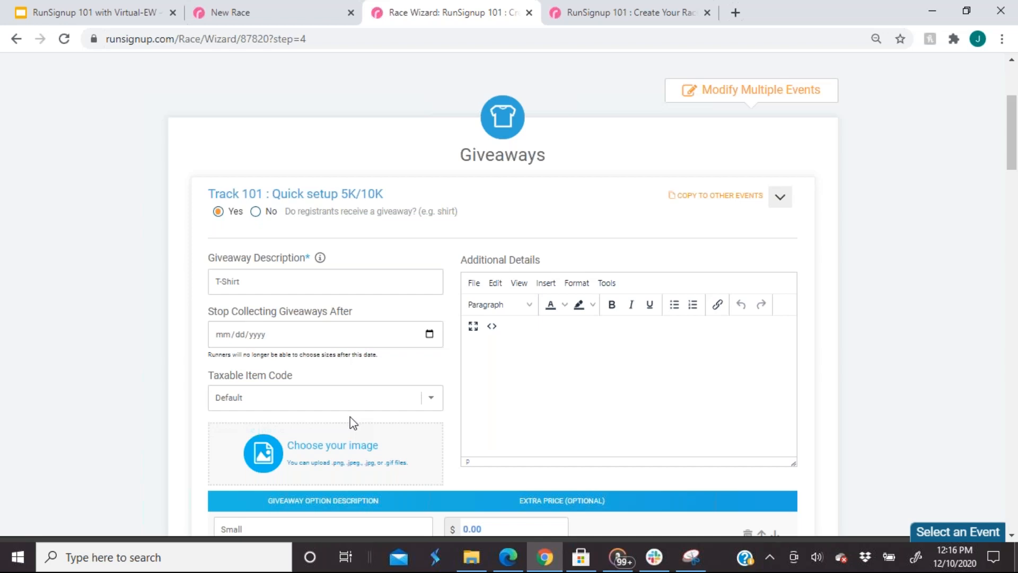
# - Examine the Track 101 giveaway's image, size options and extra prices, and view the Copy to Event choices without copying
pyautogui.scroll(-1, 350, 422)
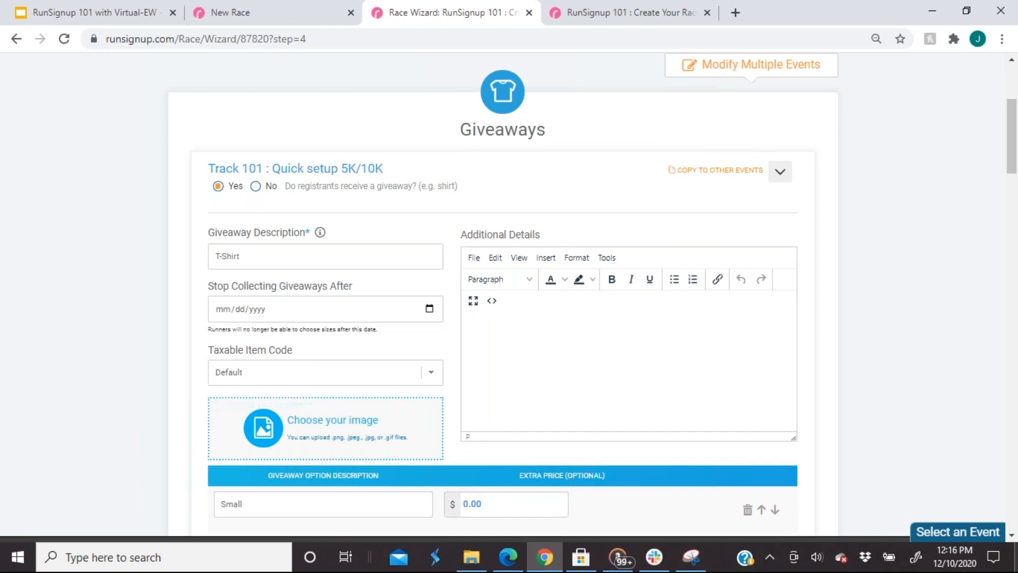
pyautogui.scroll(-3, 486, 300)
pyautogui.scroll(-1, 487, 303)
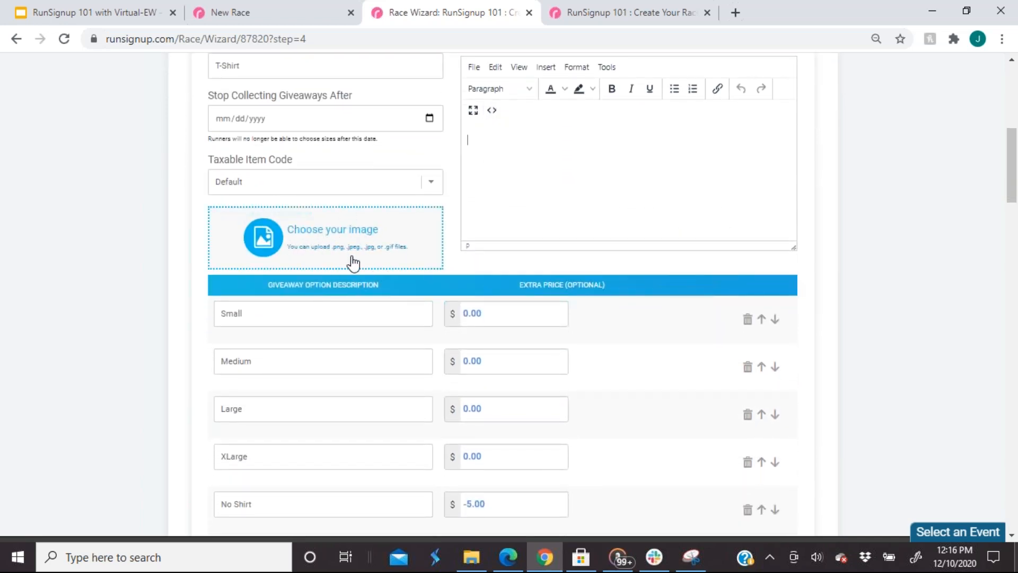
pyautogui.click(600, 225)
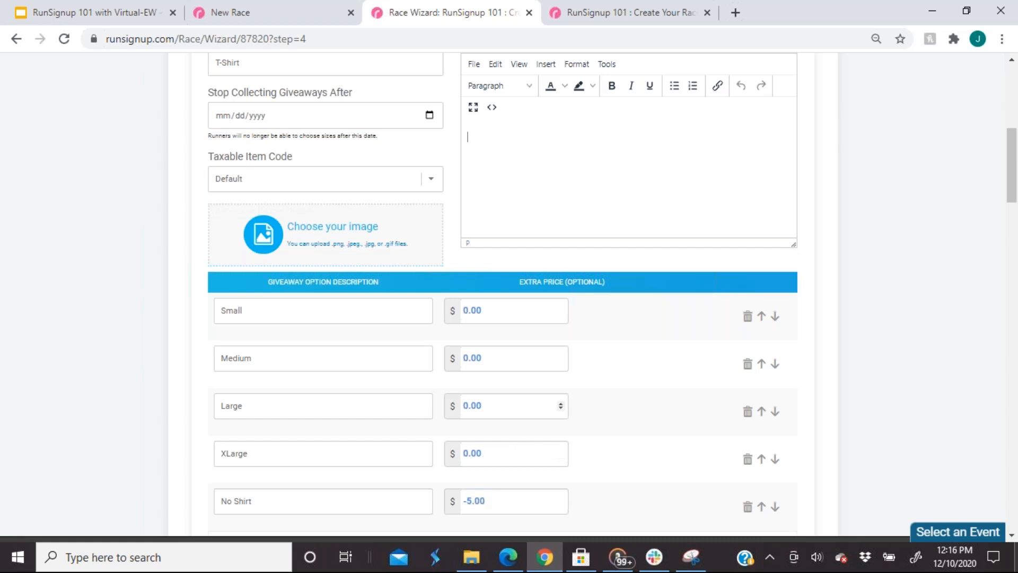
pyautogui.scroll(-1, 509, 404)
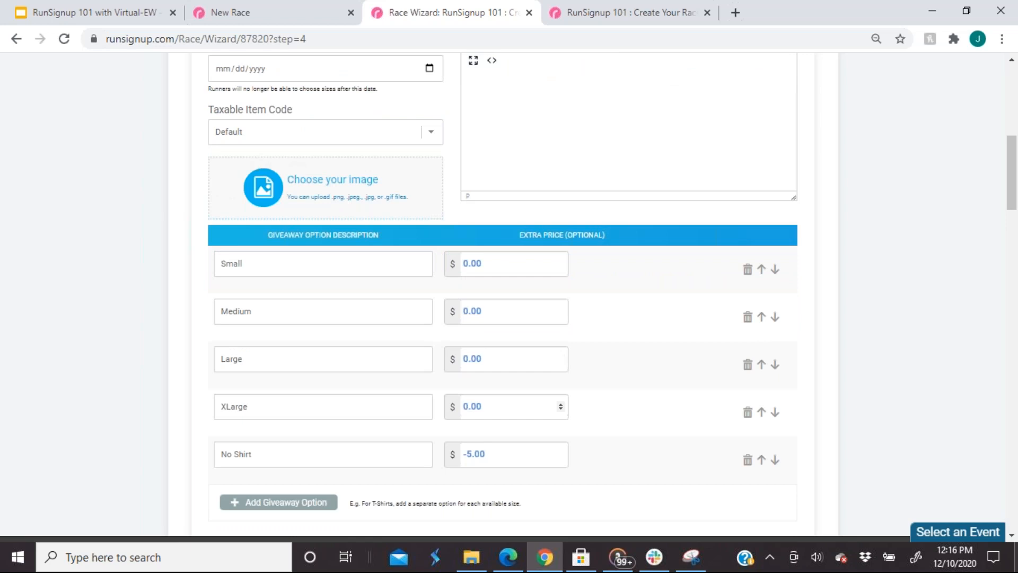
pyautogui.scroll(1, 568, 271)
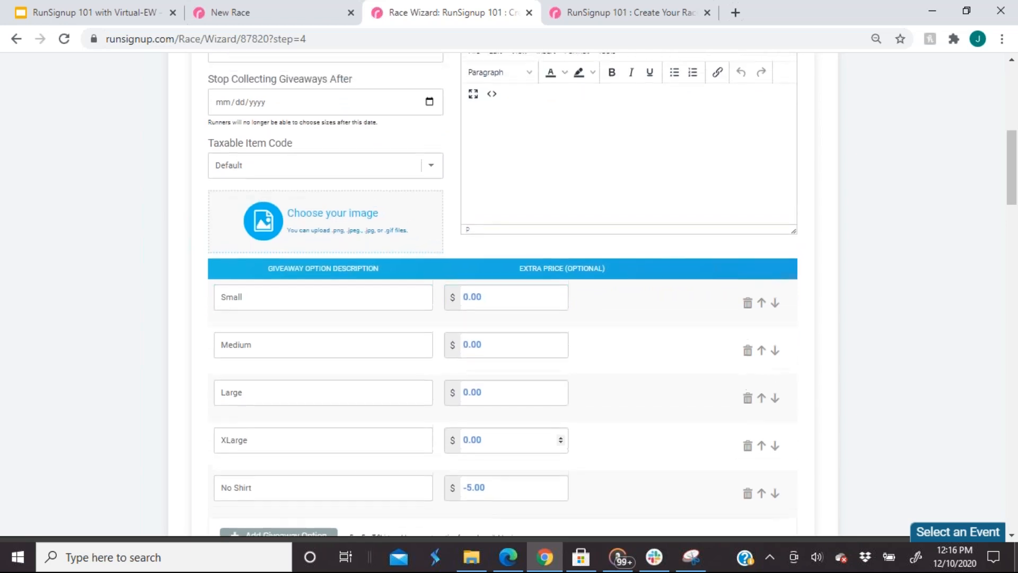
pyautogui.scroll(3, 569, 272)
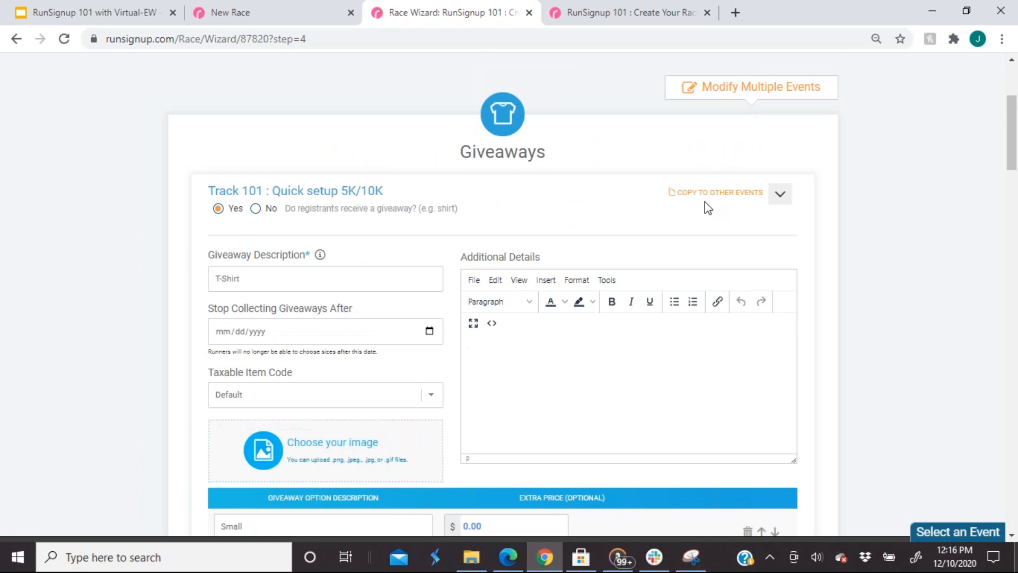
pyautogui.click(705, 194)
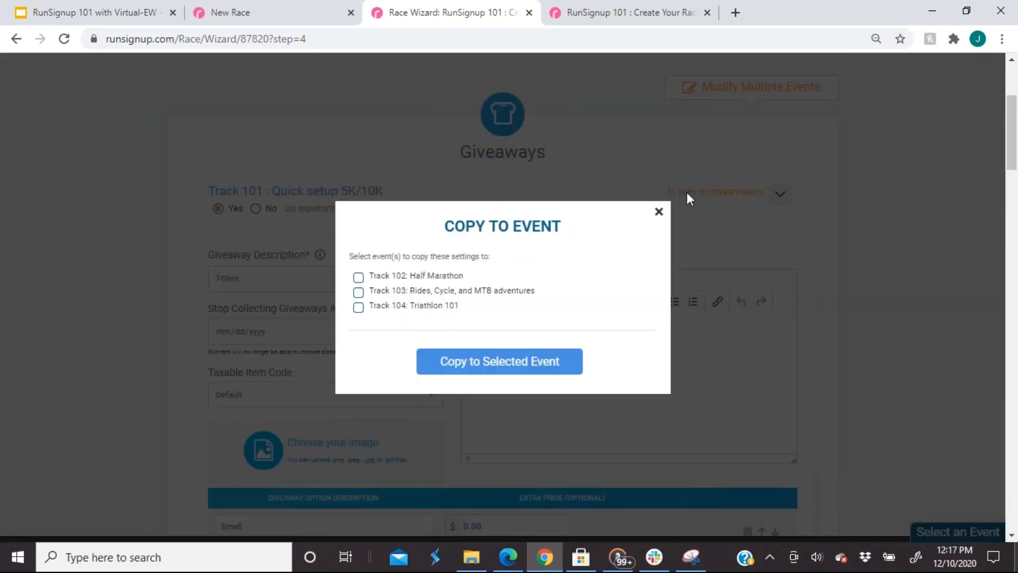
pyautogui.click(659, 213)
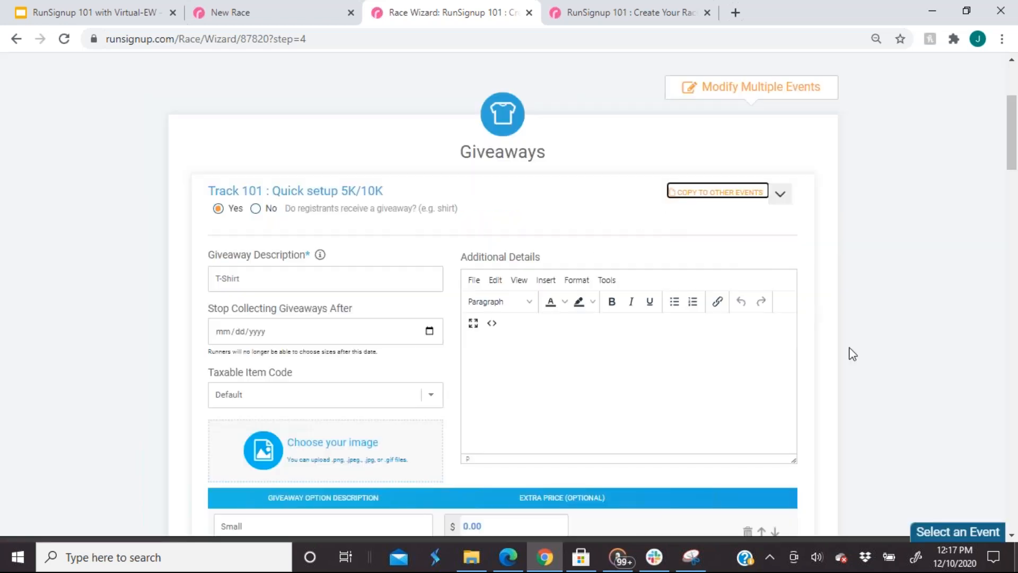
# - Continue to the Your Page step and examine the race logo, default icon logos and banner image options
pyautogui.scroll(4, 800, 335)
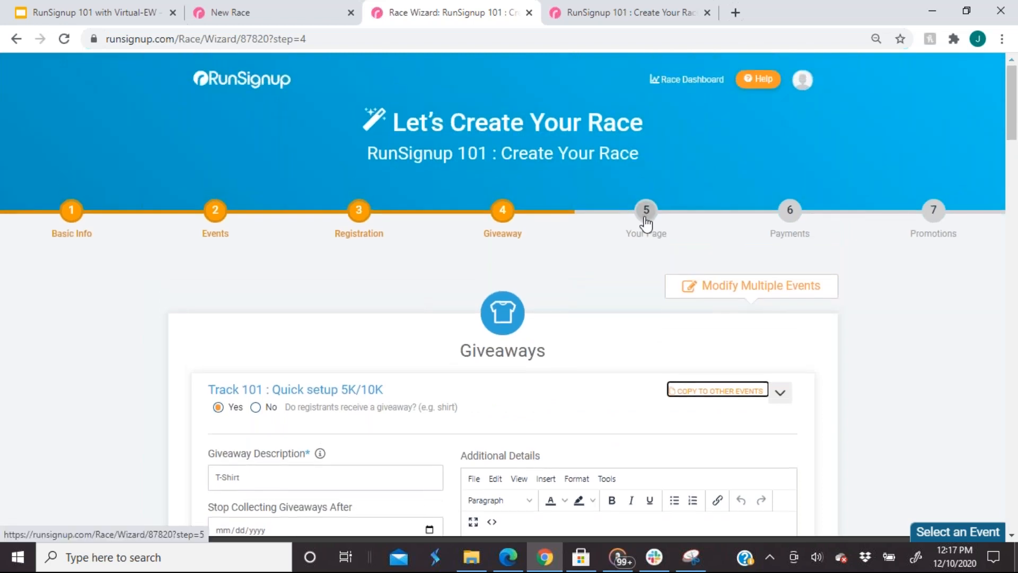
pyautogui.click(646, 214)
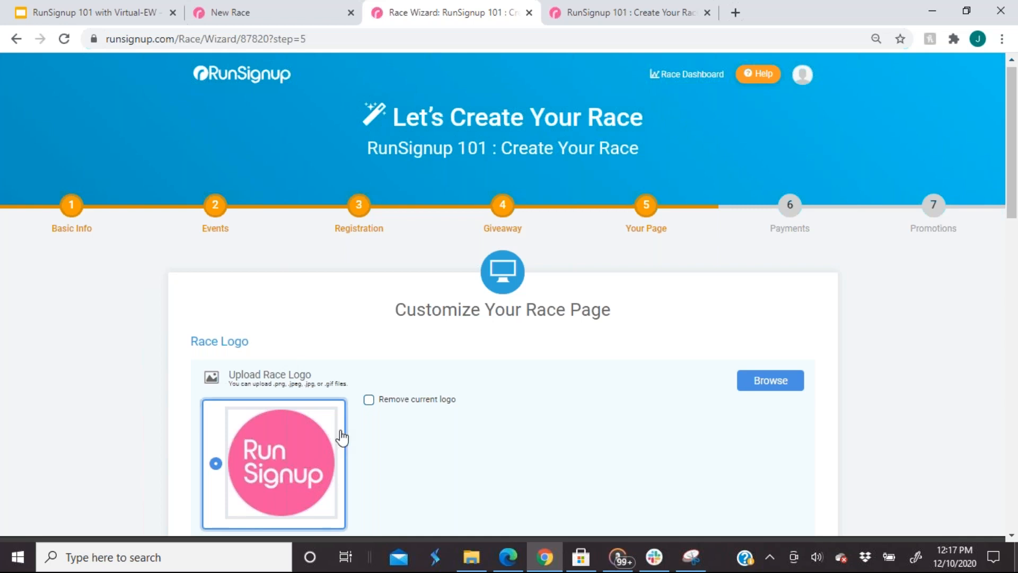
pyautogui.scroll(-2, 485, 403)
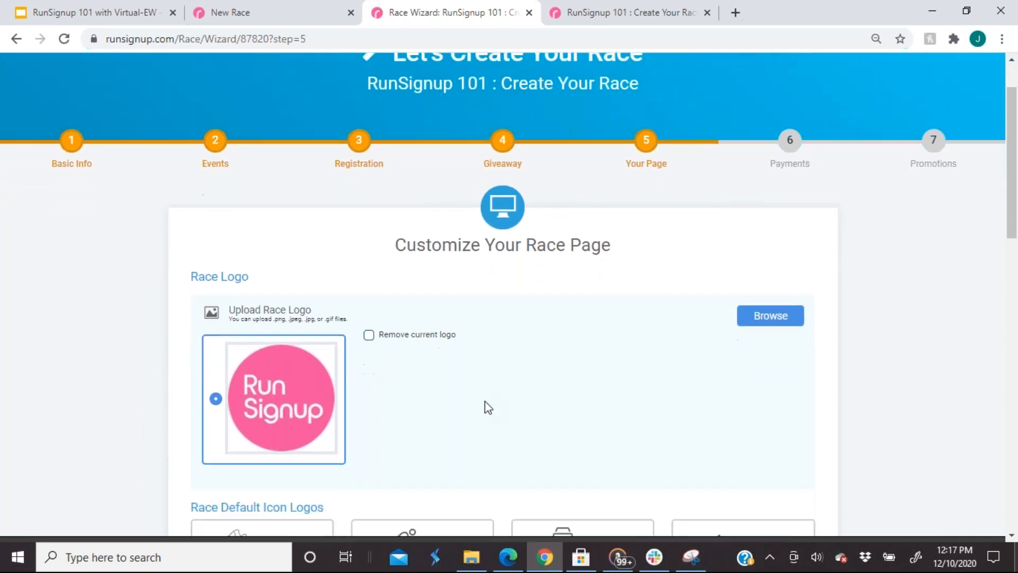
pyautogui.scroll(-5, 485, 401)
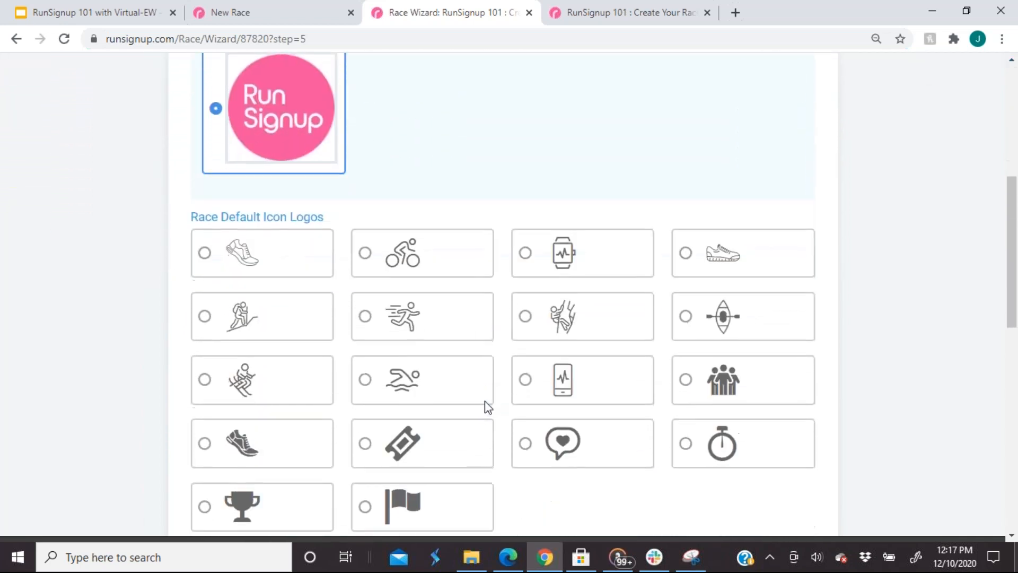
pyautogui.scroll(-1, 484, 401)
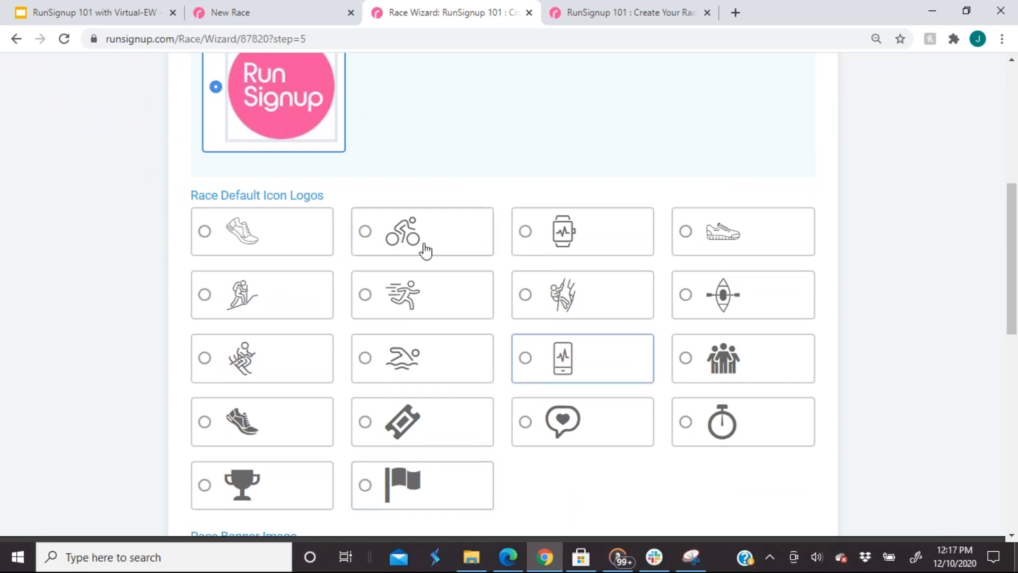
pyautogui.scroll(-1, 553, 250)
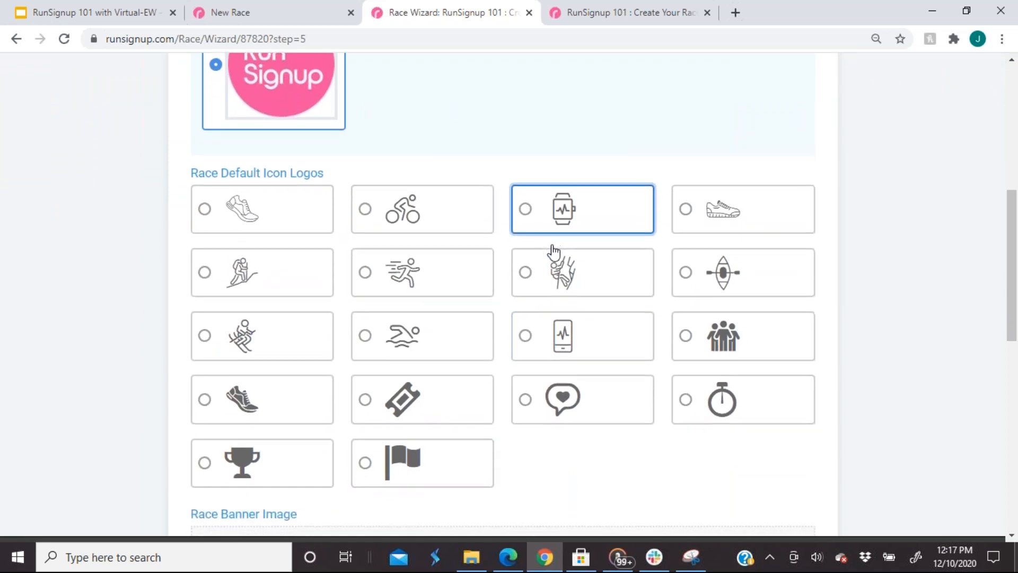
pyautogui.scroll(-4, 553, 250)
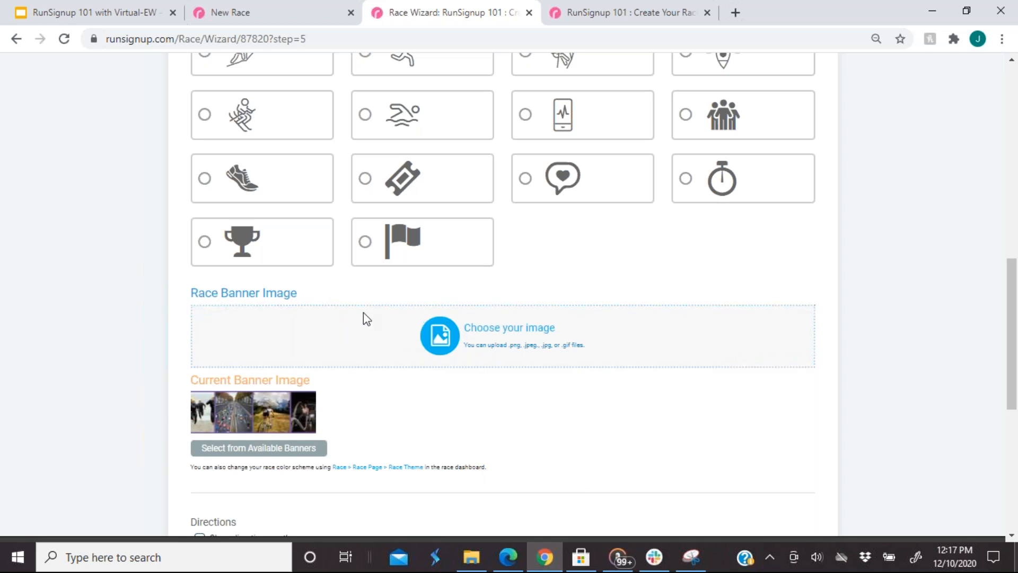
# - View the race banner image upload prompt and the gallery of available banners without choosing an image
pyautogui.click(406, 338)
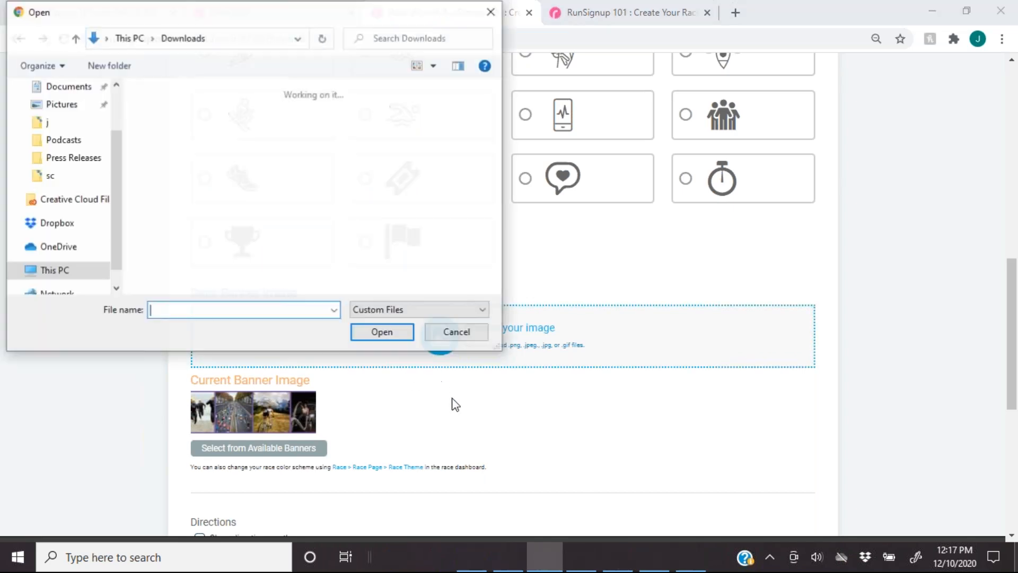
pyautogui.click(451, 335)
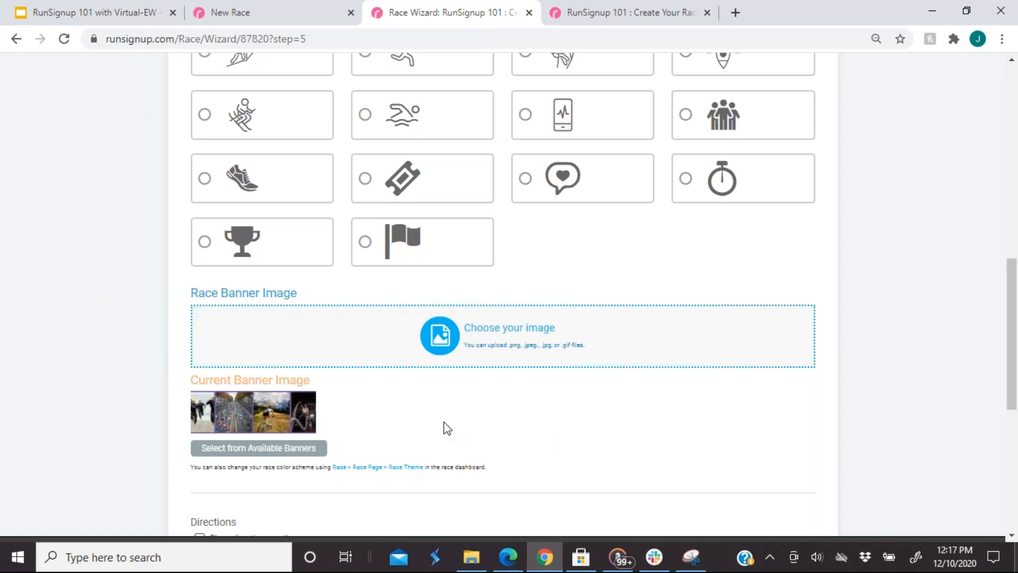
pyautogui.click(265, 450)
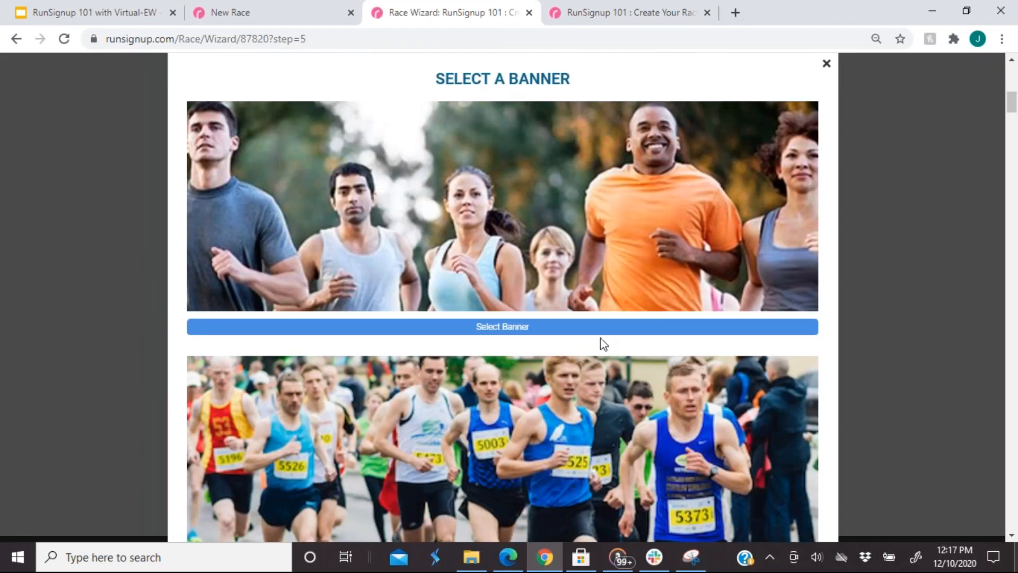
pyautogui.scroll(-1, 600, 338)
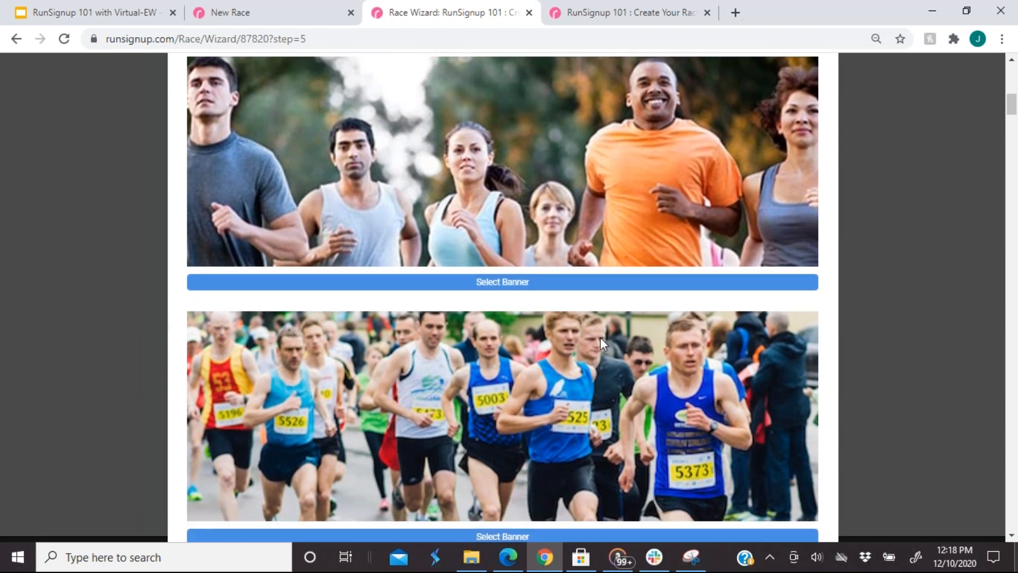
pyautogui.scroll(8, 600, 337)
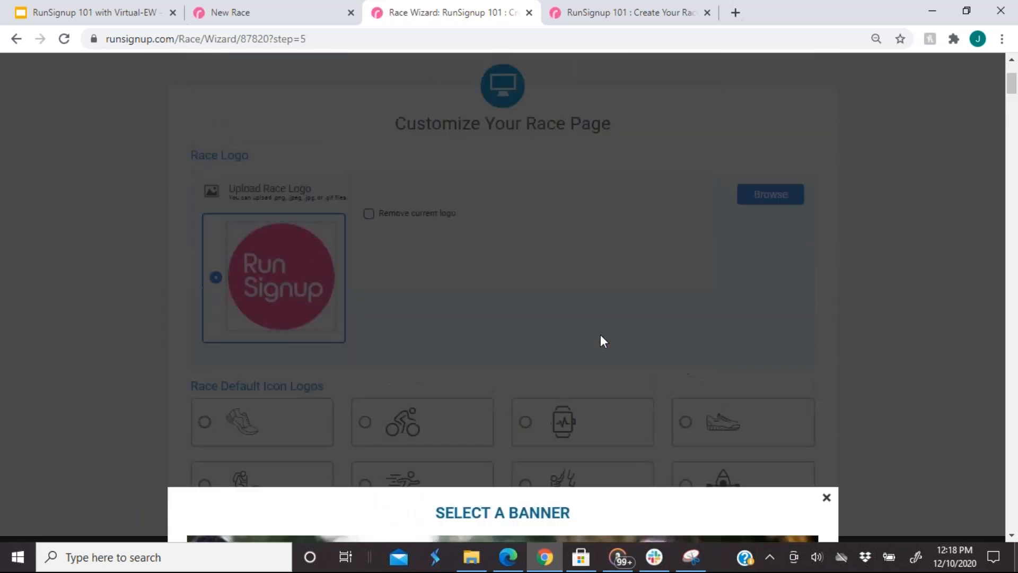
pyautogui.scroll(2, 716, 355)
pyautogui.scroll(-2, 840, 377)
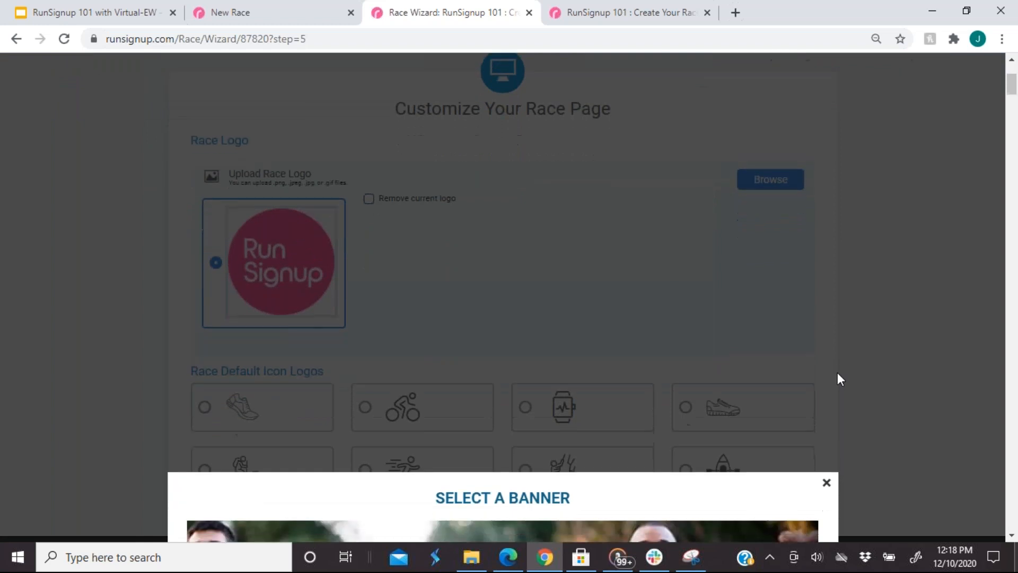
pyautogui.scroll(-1, 838, 379)
pyautogui.click(827, 449)
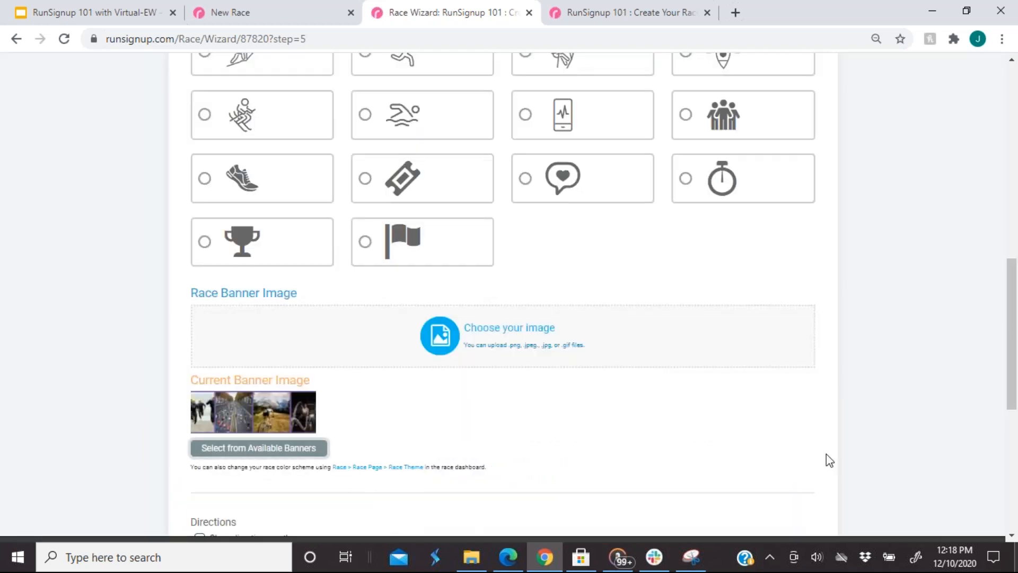
# - Examine the Directions, Contact Form, Event Display and Custom "Event" Text settings for the race page
pyautogui.scroll(-3, 858, 397)
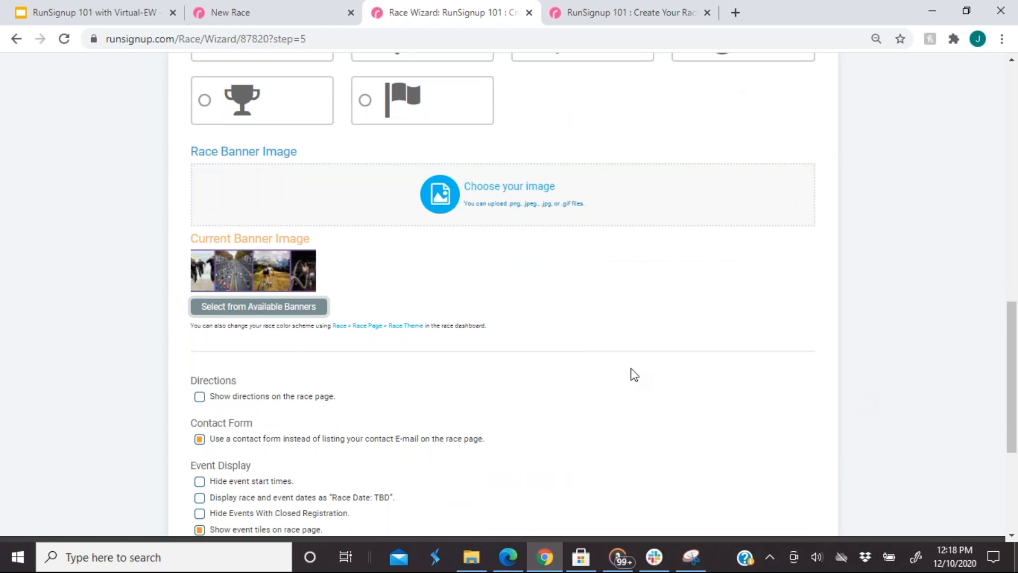
pyautogui.scroll(-1, 631, 375)
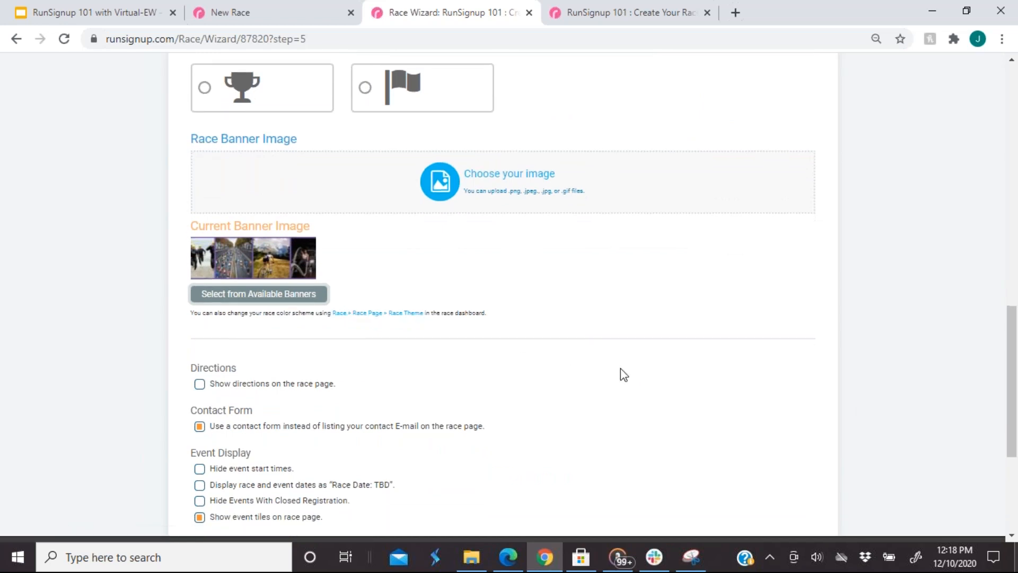
pyautogui.scroll(-1, 624, 374)
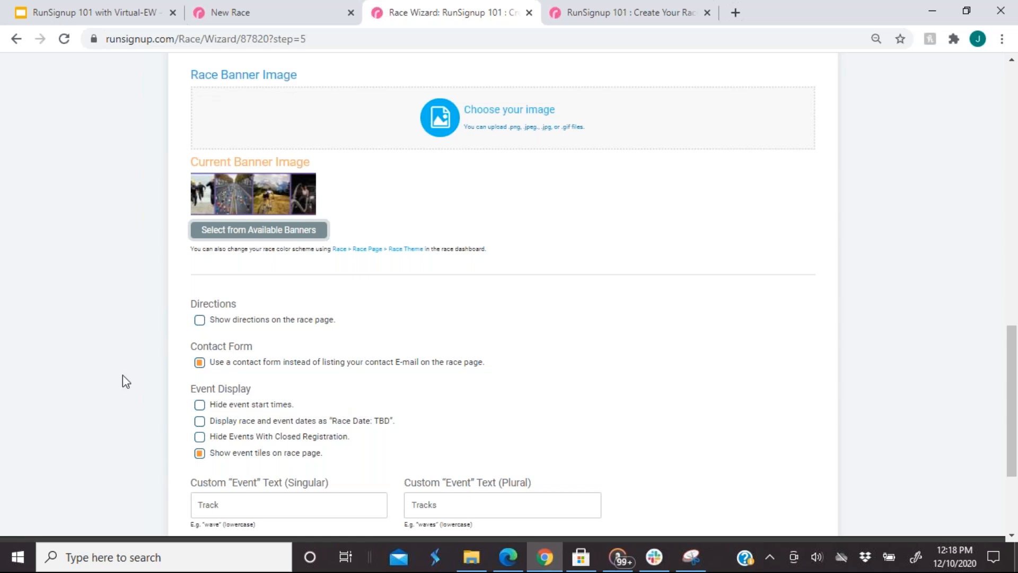
pyautogui.scroll(-1, 580, 397)
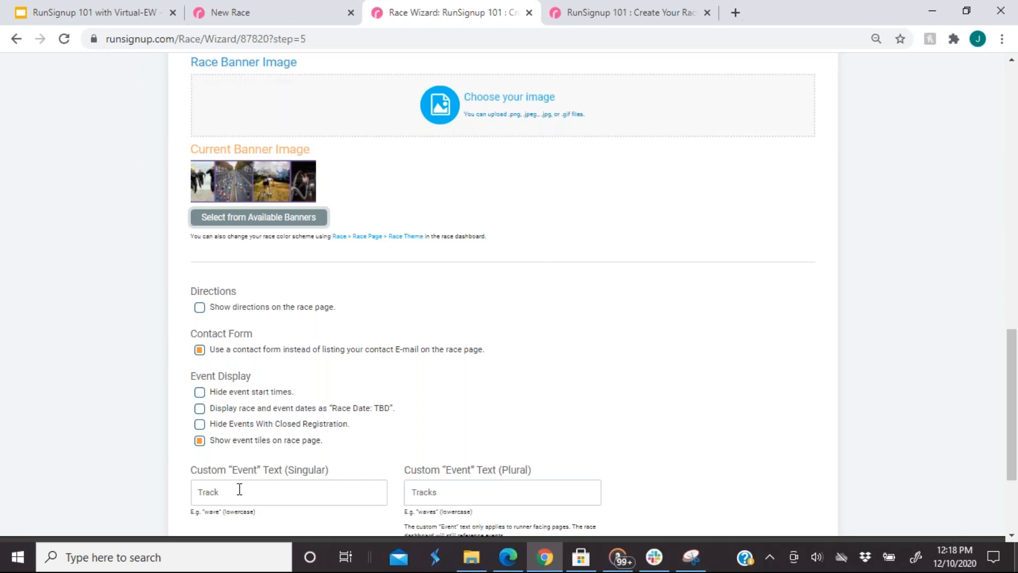
pyautogui.scroll(-1, 422, 408)
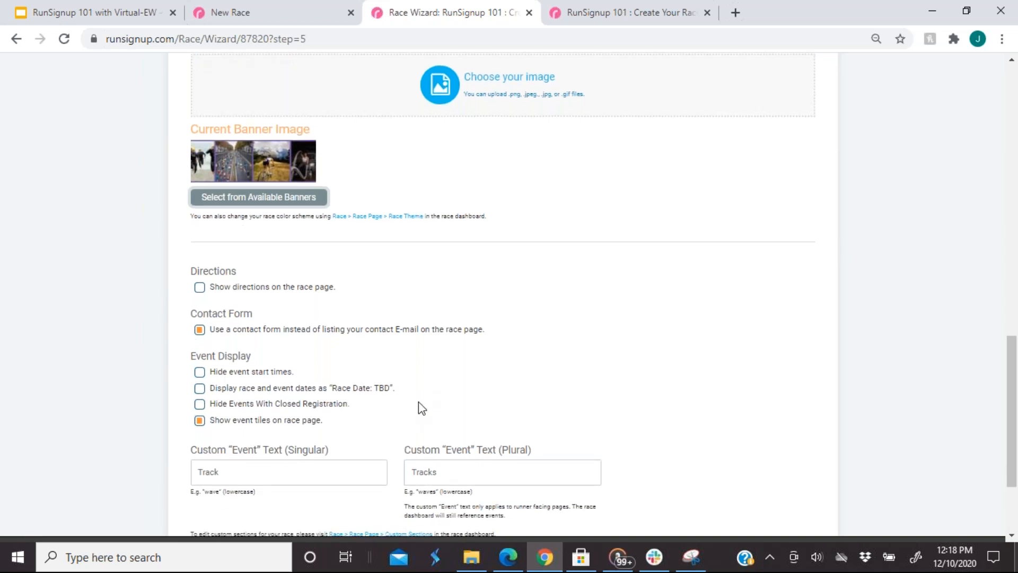
# - Continue to the Payments step and examine its payment account section, viewing the account choices without changing the selection
pyautogui.scroll(15, 421, 407)
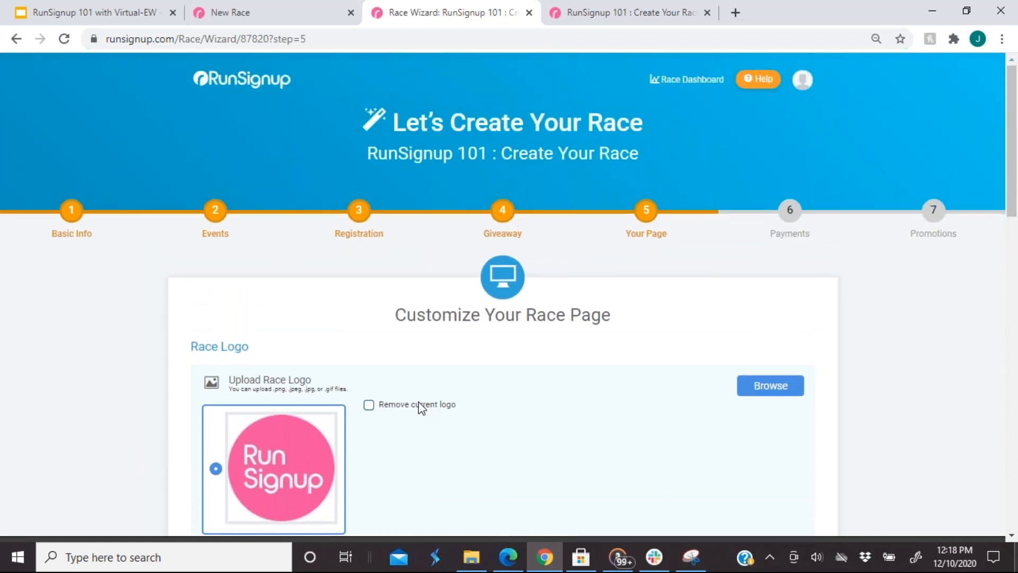
pyautogui.click(791, 223)
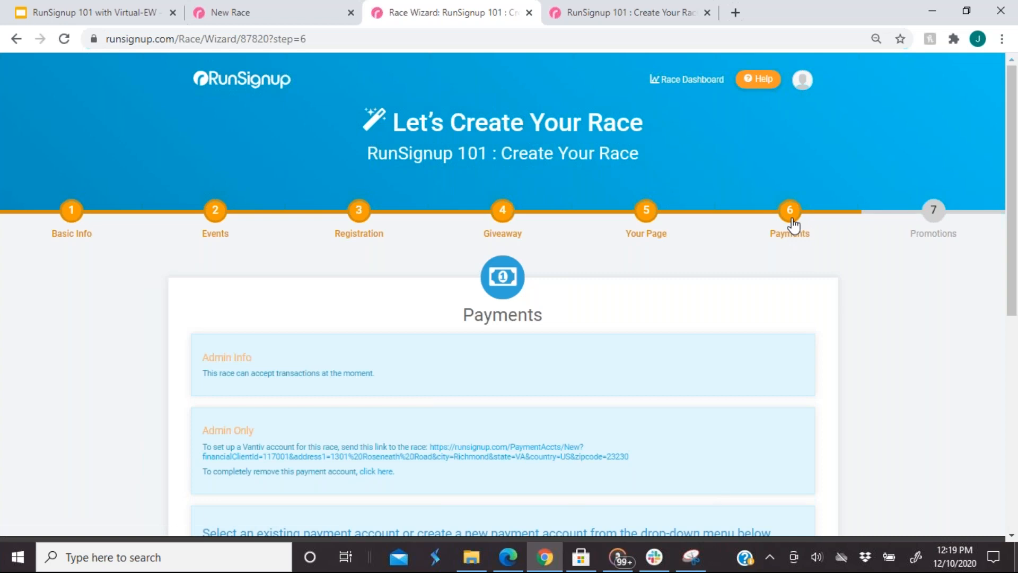
pyautogui.scroll(-2, 792, 225)
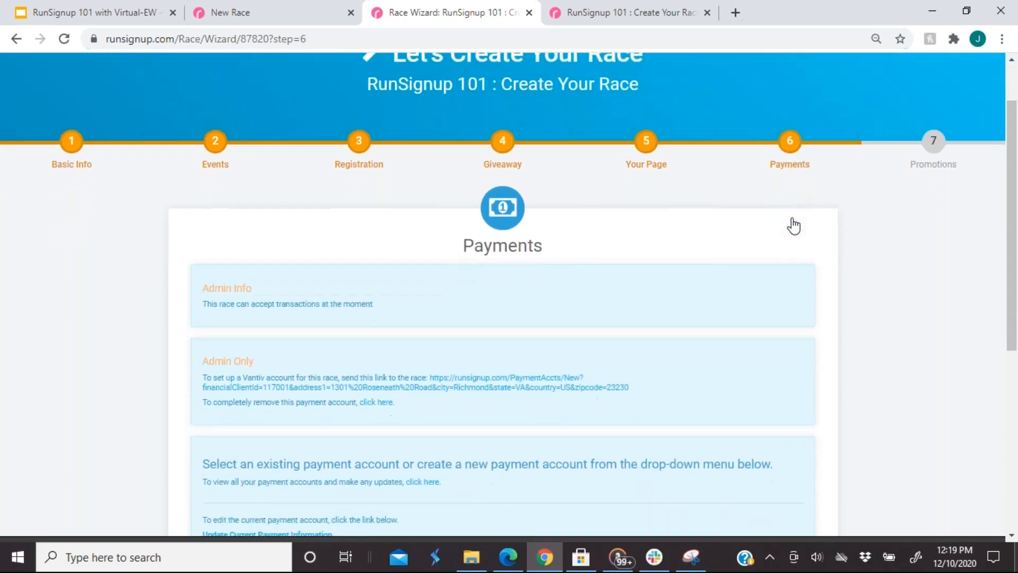
pyautogui.scroll(-2, 781, 408)
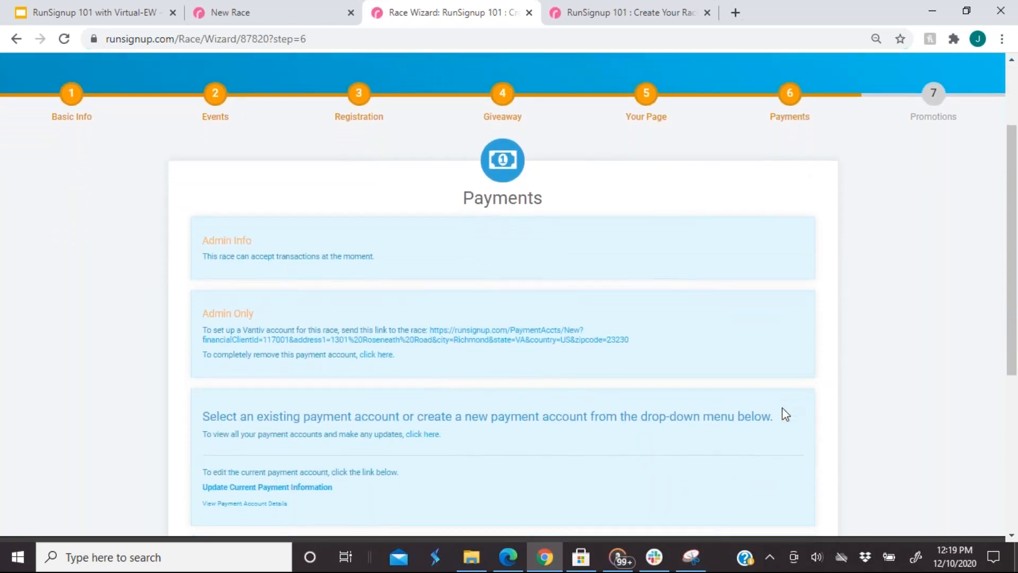
pyautogui.scroll(-1, 782, 408)
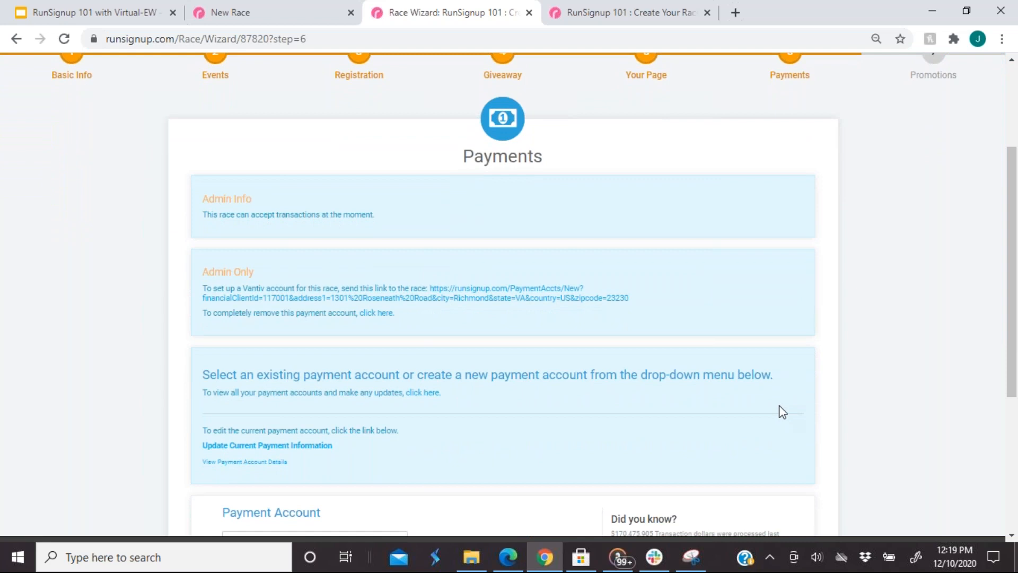
pyautogui.scroll(-2, 714, 365)
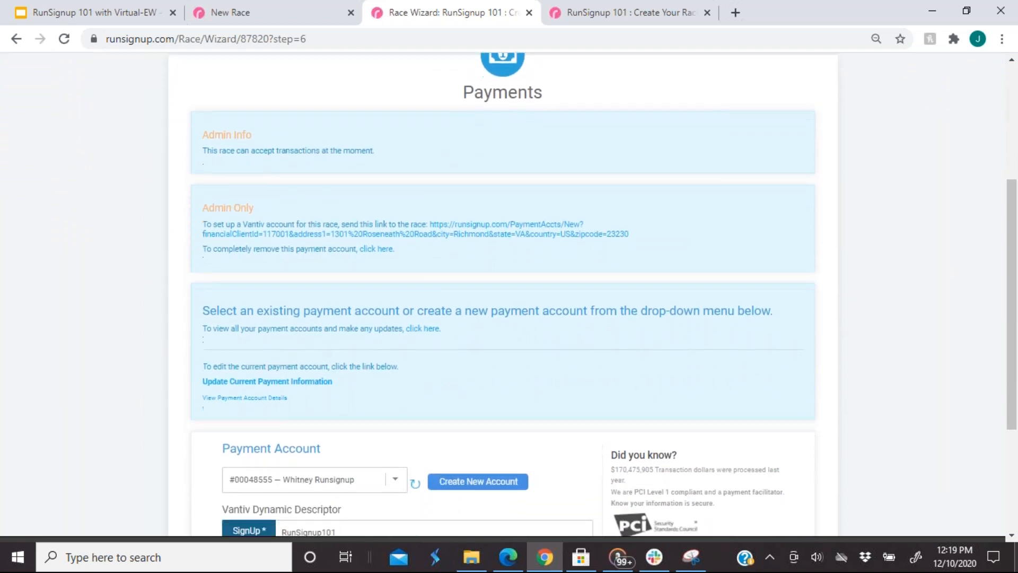
pyautogui.scroll(-1, 700, 336)
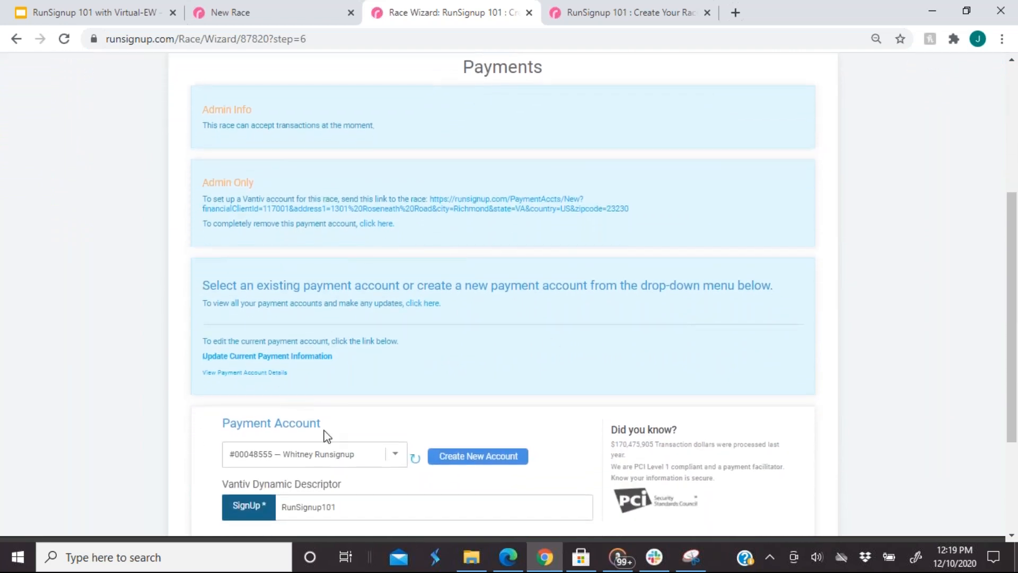
pyautogui.click(382, 457)
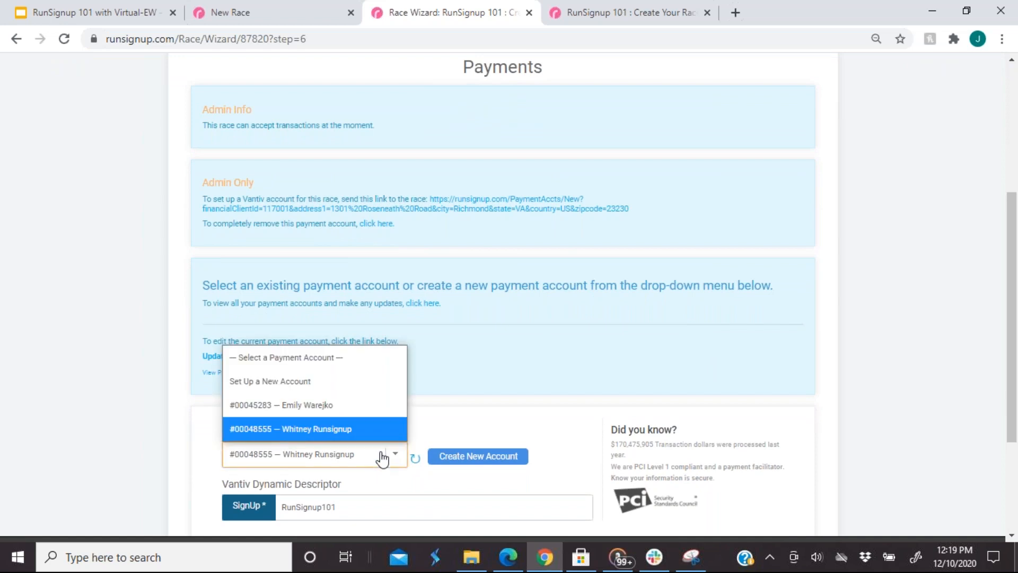
pyautogui.click(462, 379)
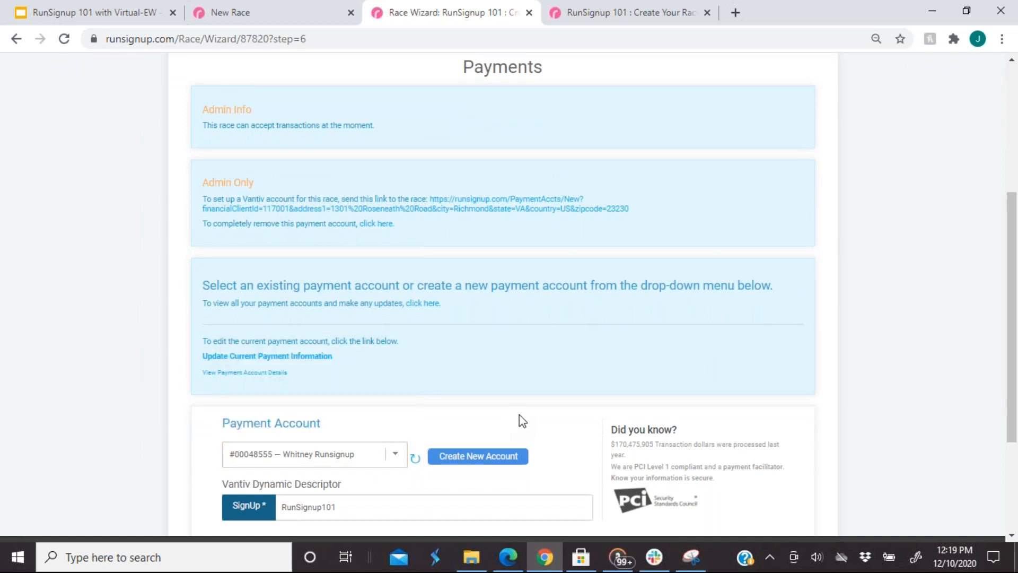
# - Continue to the Promotions step and examine the Automated Emails and Referral Rewards options
pyautogui.scroll(4, 522, 420)
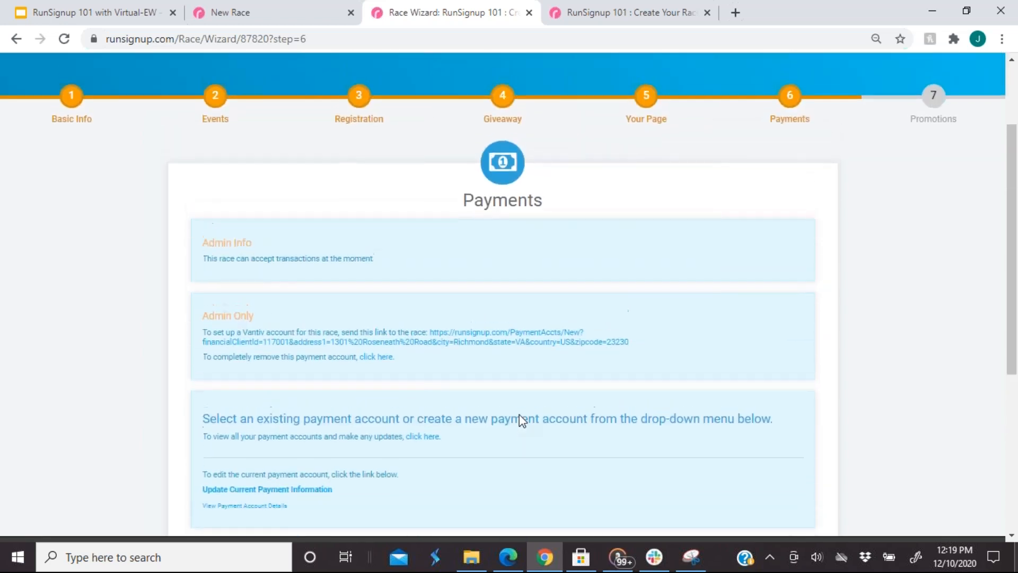
pyautogui.scroll(2, 689, 265)
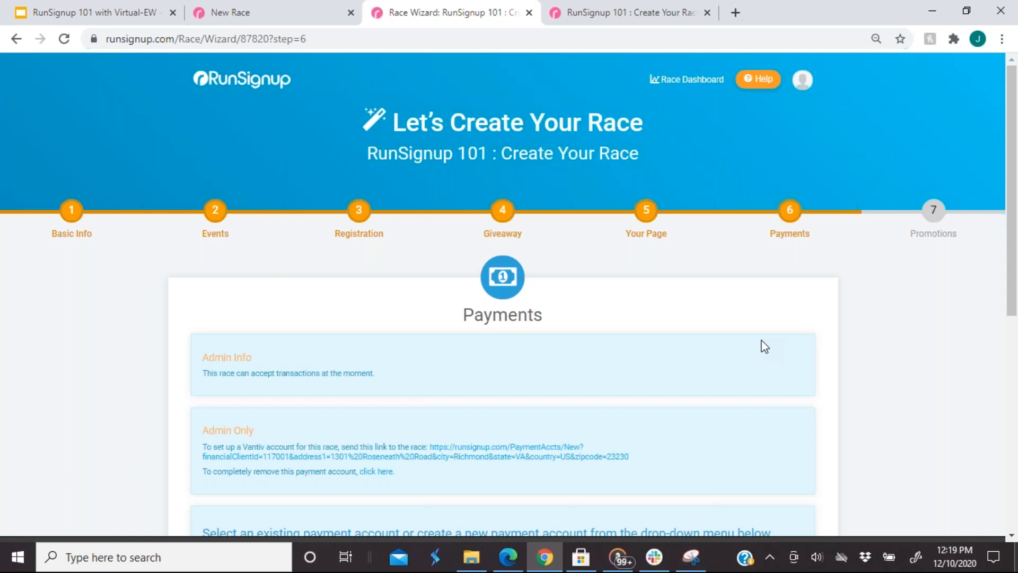
pyautogui.click(939, 221)
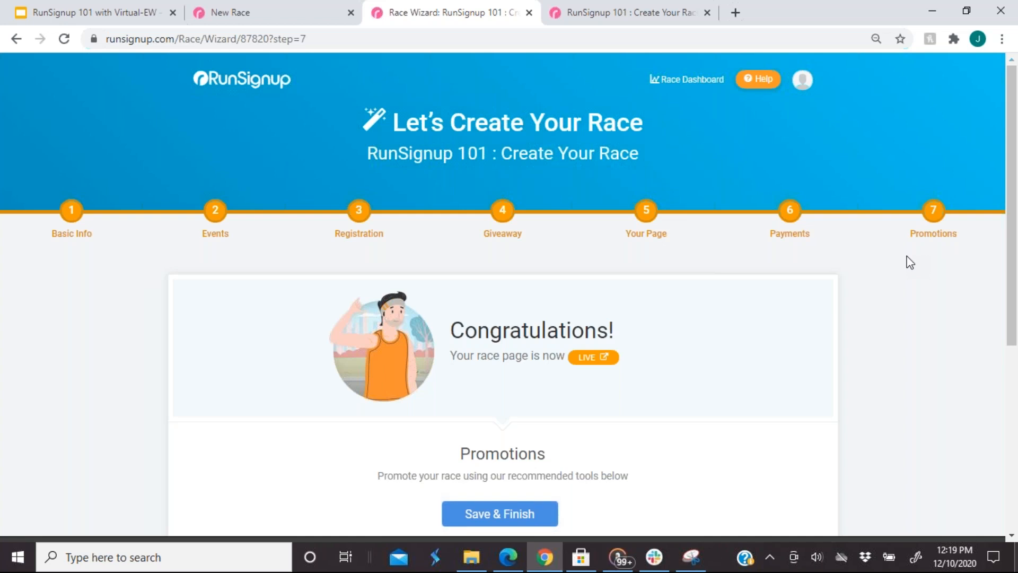
pyautogui.scroll(-1, 910, 262)
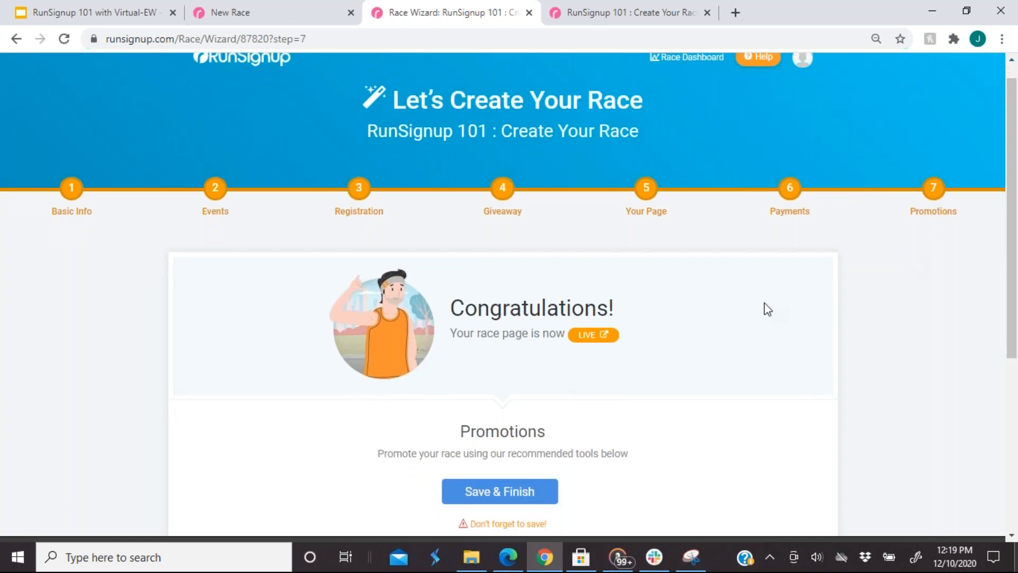
pyautogui.scroll(-2, 768, 309)
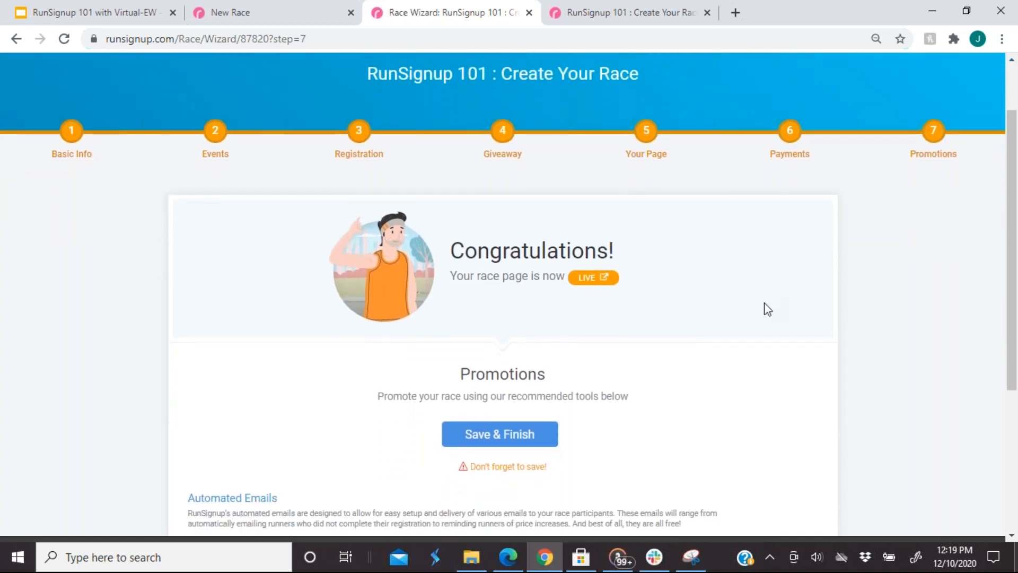
pyautogui.scroll(-1, 768, 309)
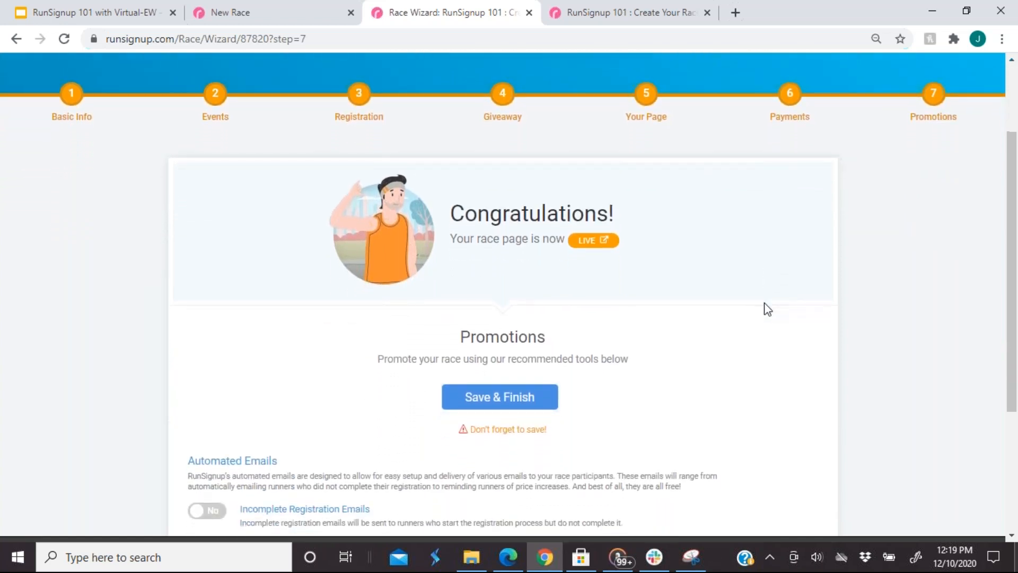
pyautogui.scroll(-2, 768, 309)
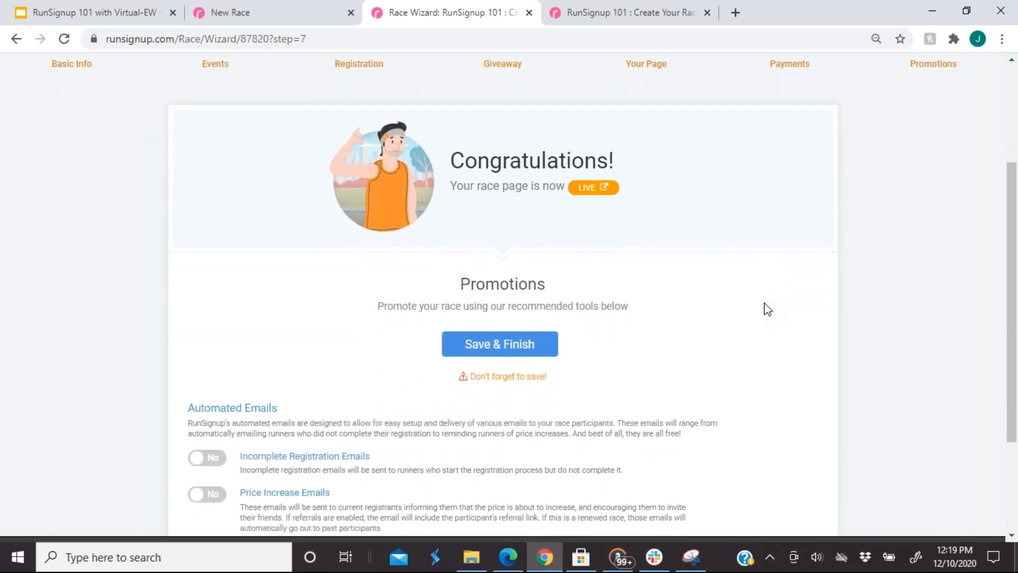
pyautogui.scroll(-3, 768, 309)
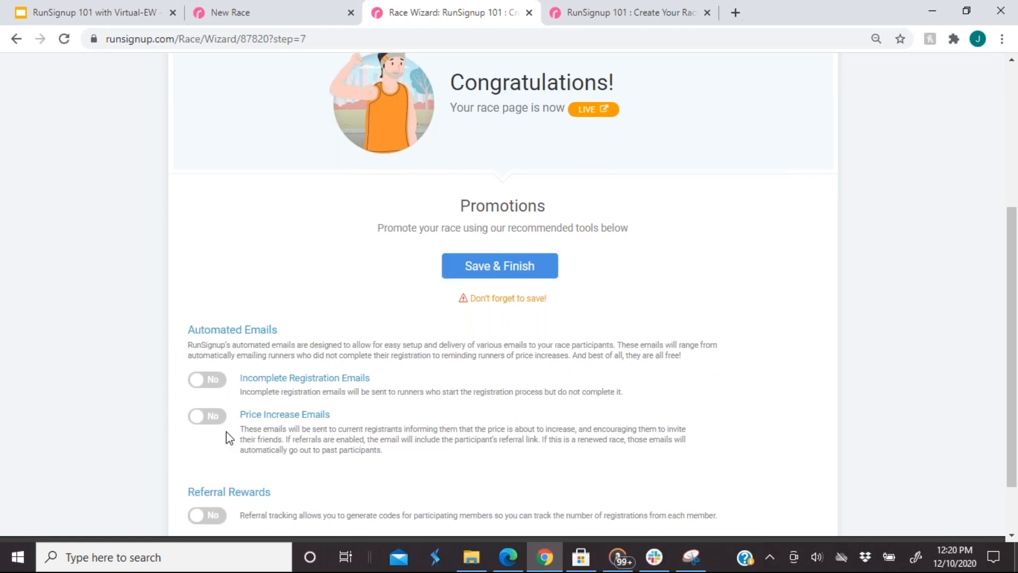
pyautogui.scroll(-2, 135, 419)
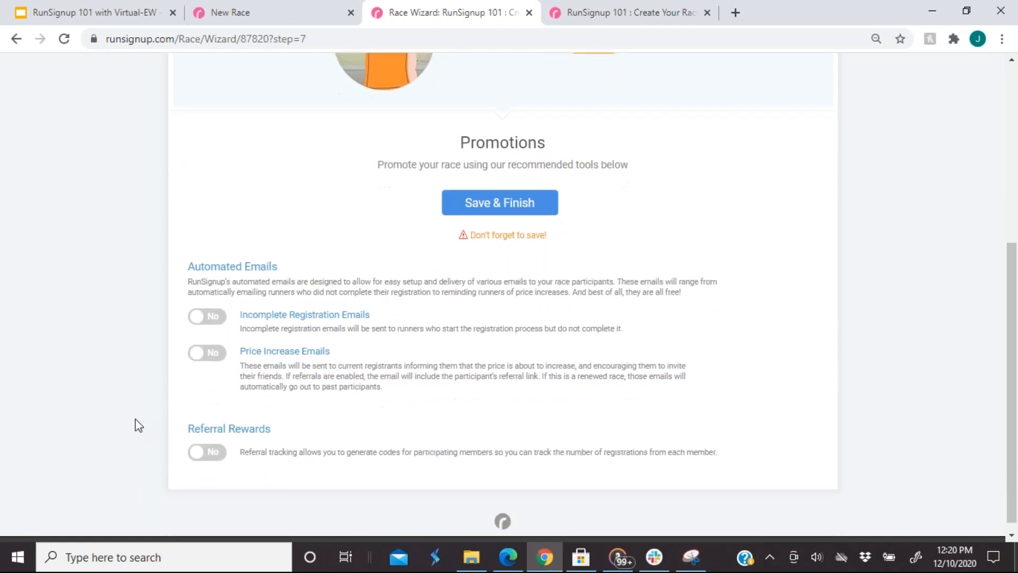
pyautogui.scroll(-1, 136, 419)
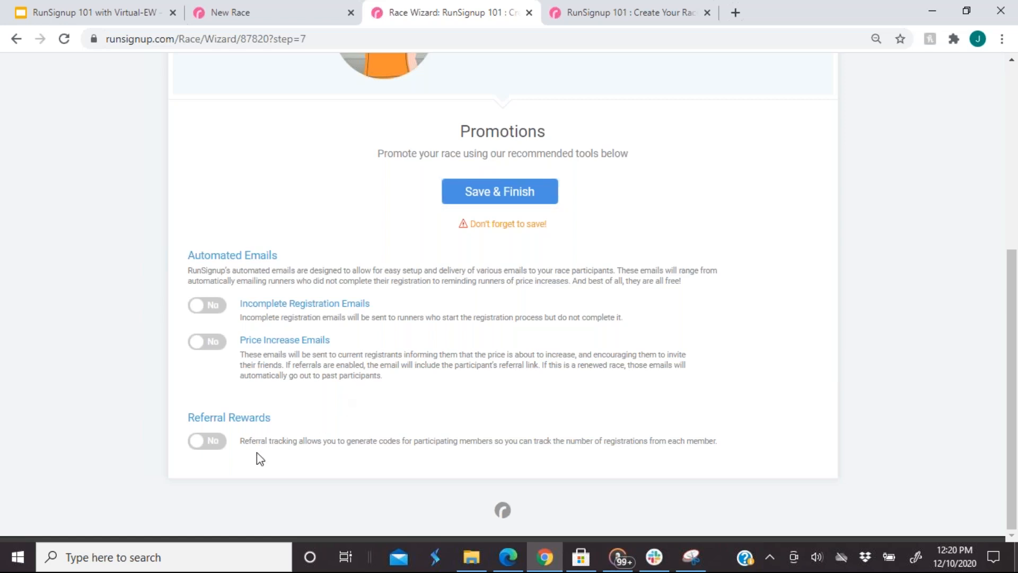
# - Enable Referral Rewards briefly to view its registration threshold and refund amount fields, and turn it back off
pyautogui.click(207, 443)
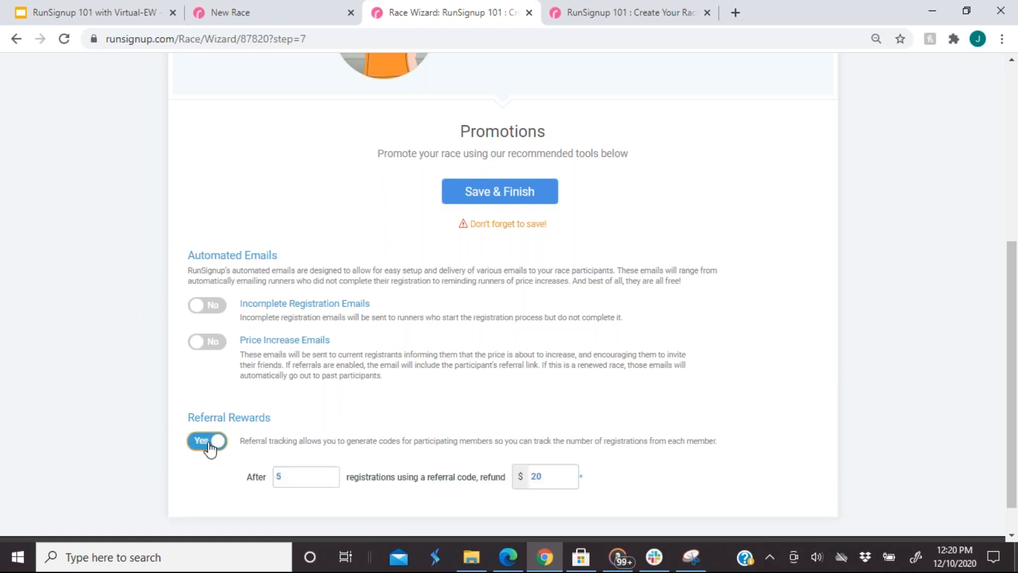
pyautogui.click(302, 481)
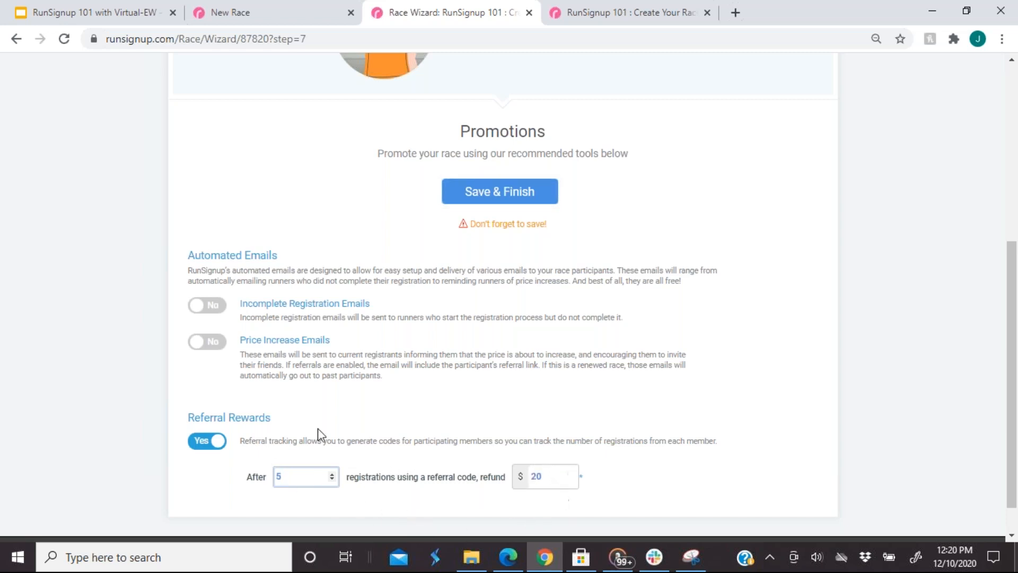
pyautogui.click(212, 440)
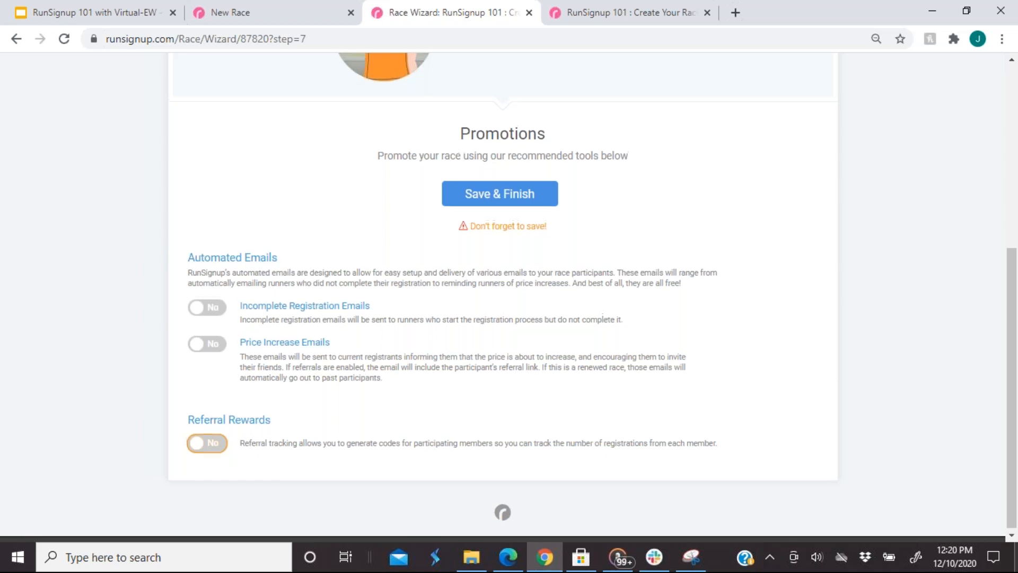
pyautogui.scroll(5, 214, 445)
pyautogui.scroll(1, 502, 294)
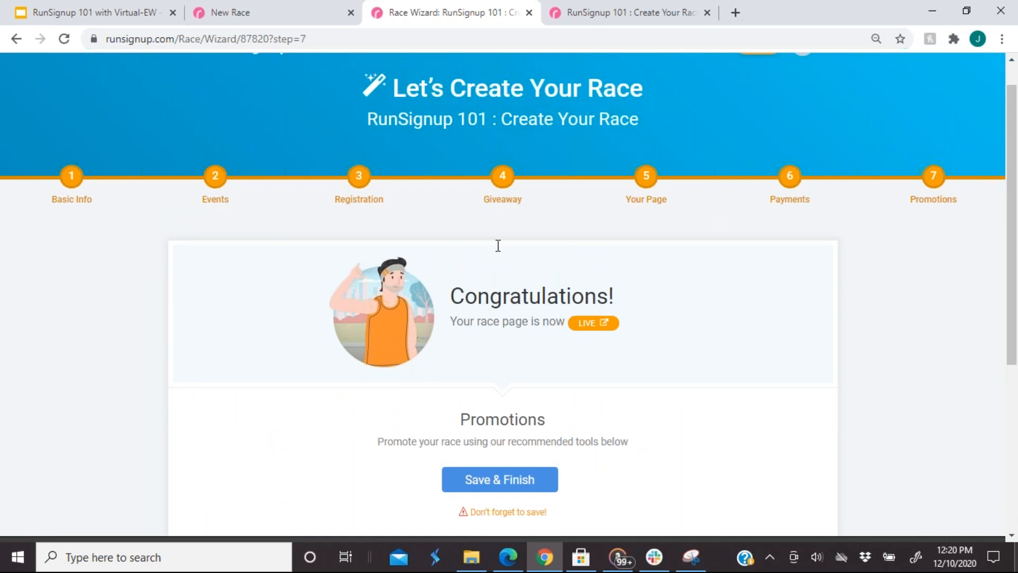
# - Open the race dashboard, search its settings for "cover page" and open the Cover Page settings
pyautogui.scroll(1, 621, 70)
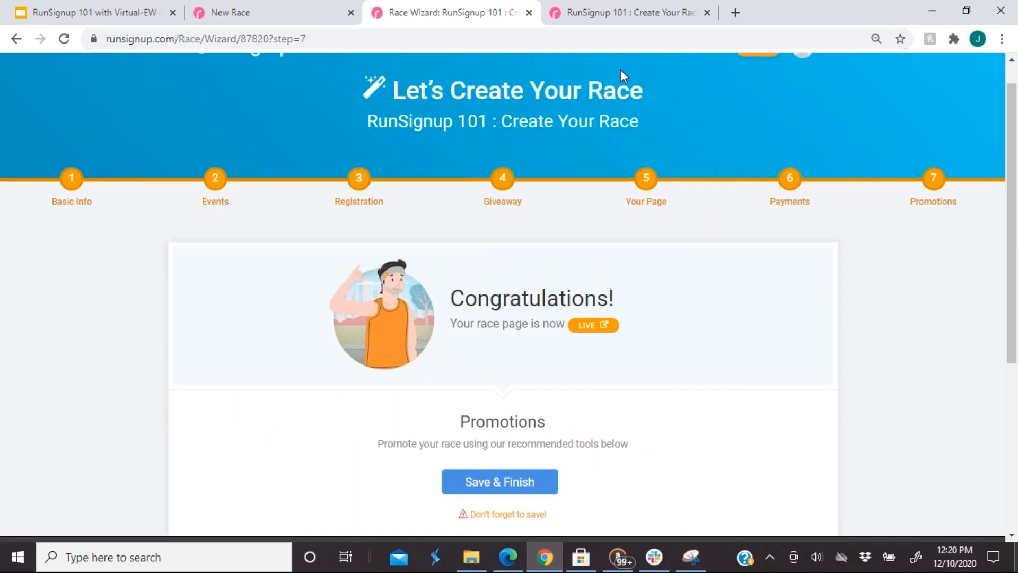
pyautogui.scroll(1, 646, 191)
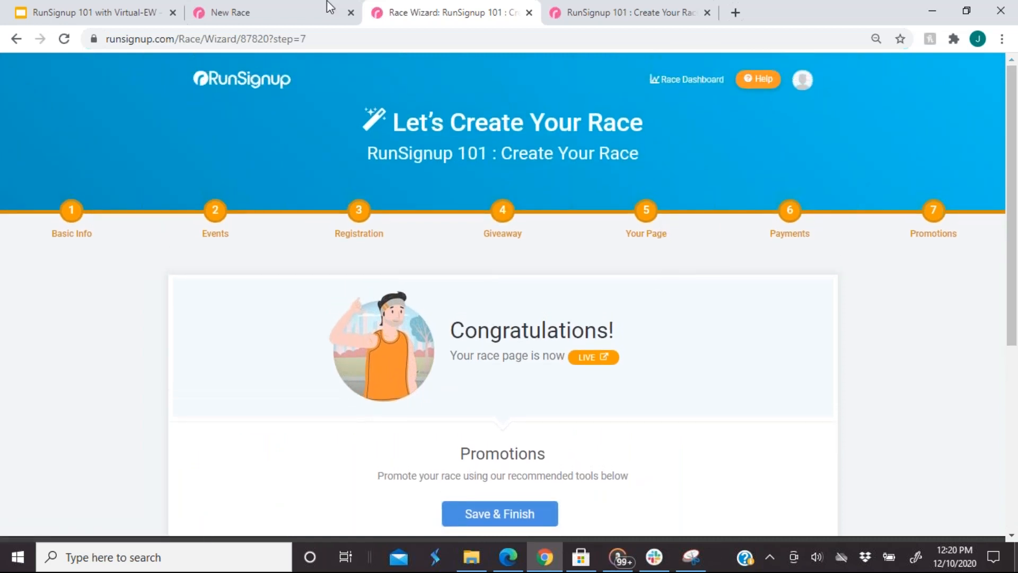
pyautogui.click(702, 85)
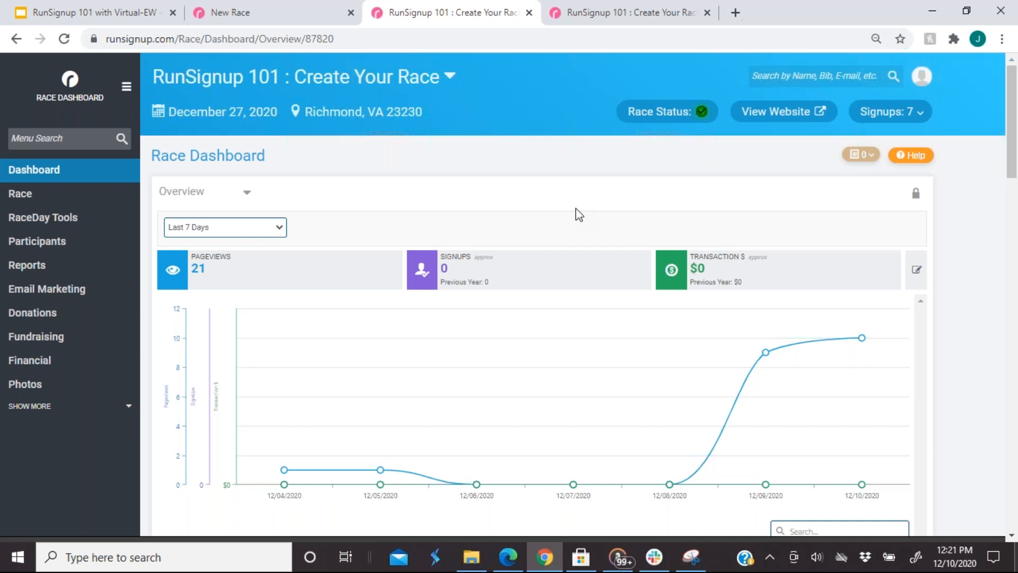
pyautogui.click(62, 139)
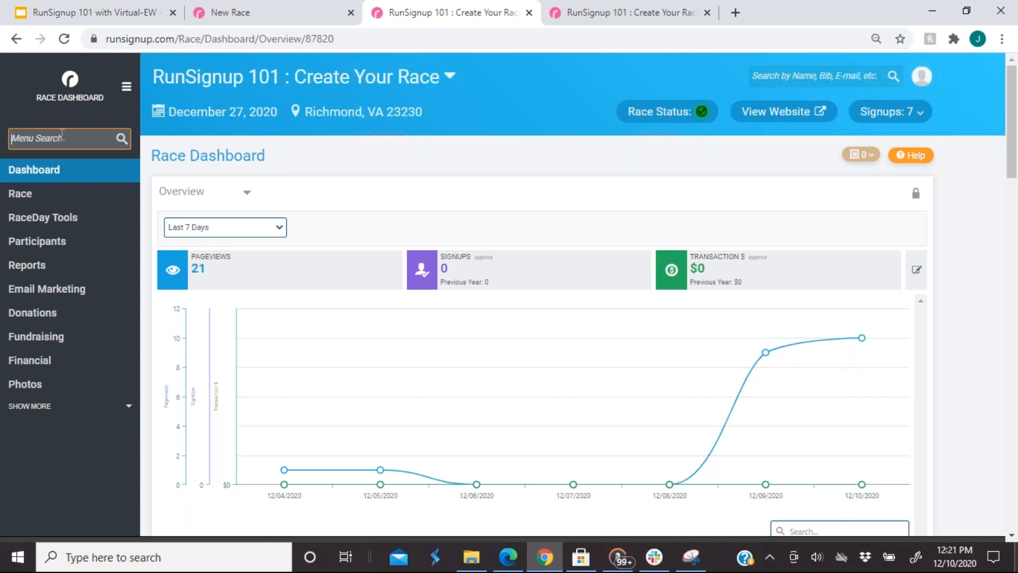
pyautogui.write('cover p0age')
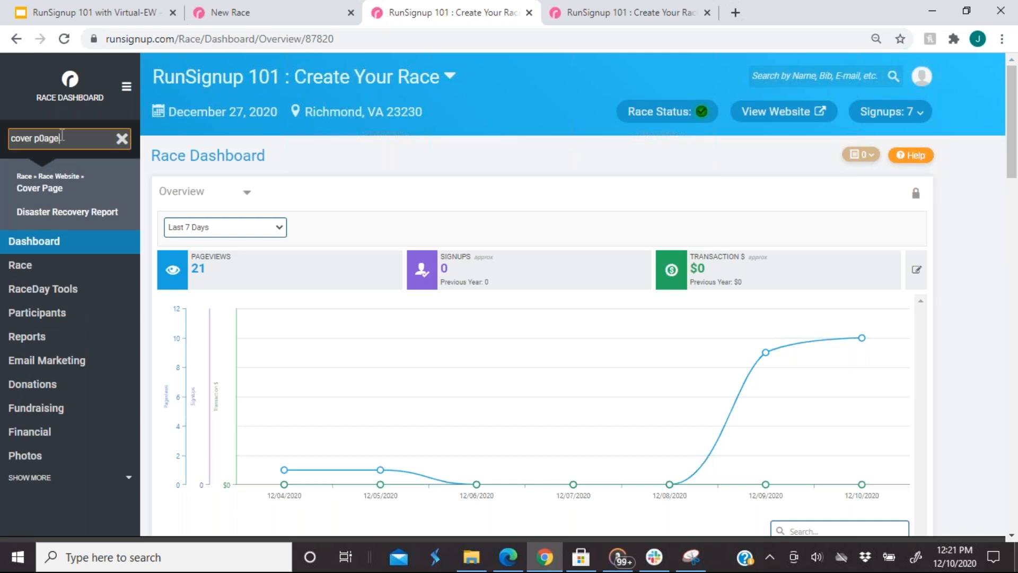
pyautogui.click(45, 188)
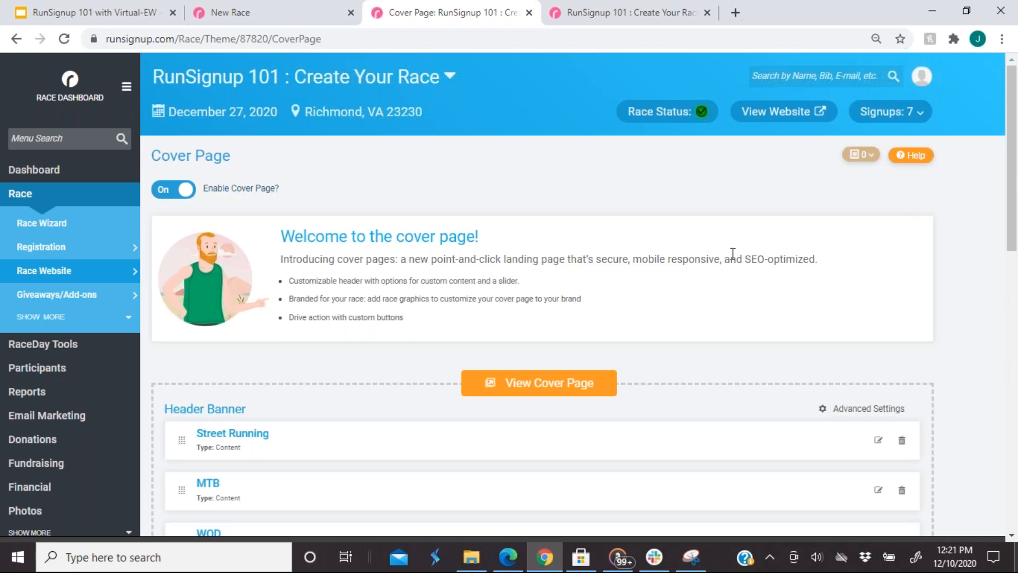
# - View the public race website, start a sign-up and choose the account holder as the registrant
pyautogui.click(762, 120)
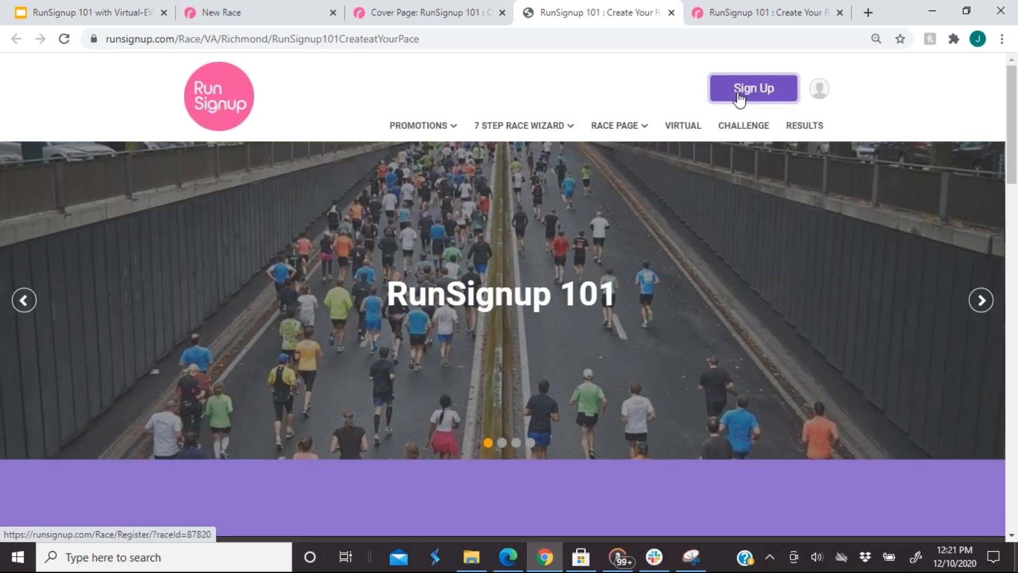
pyautogui.click(740, 98)
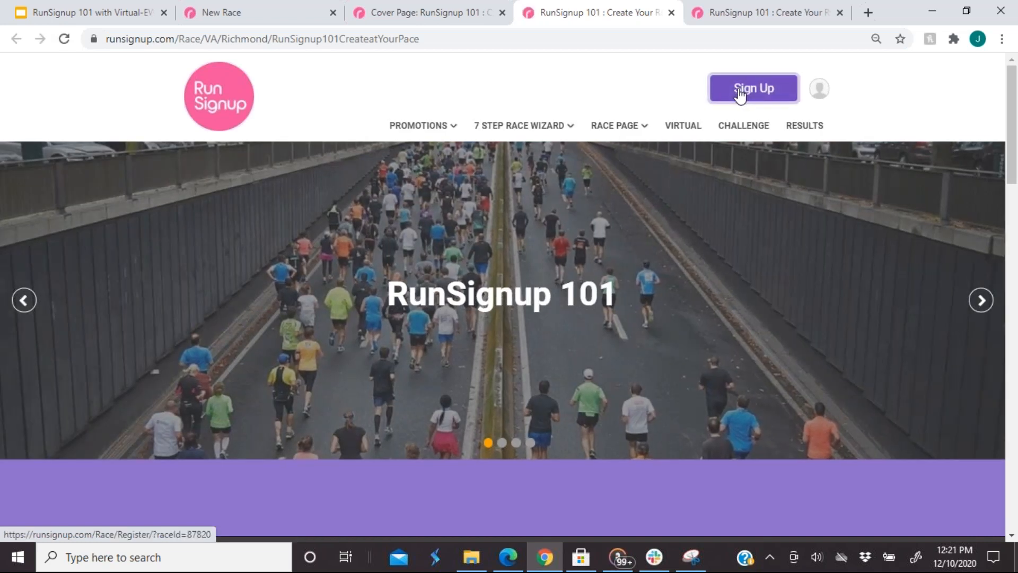
pyautogui.click(508, 247)
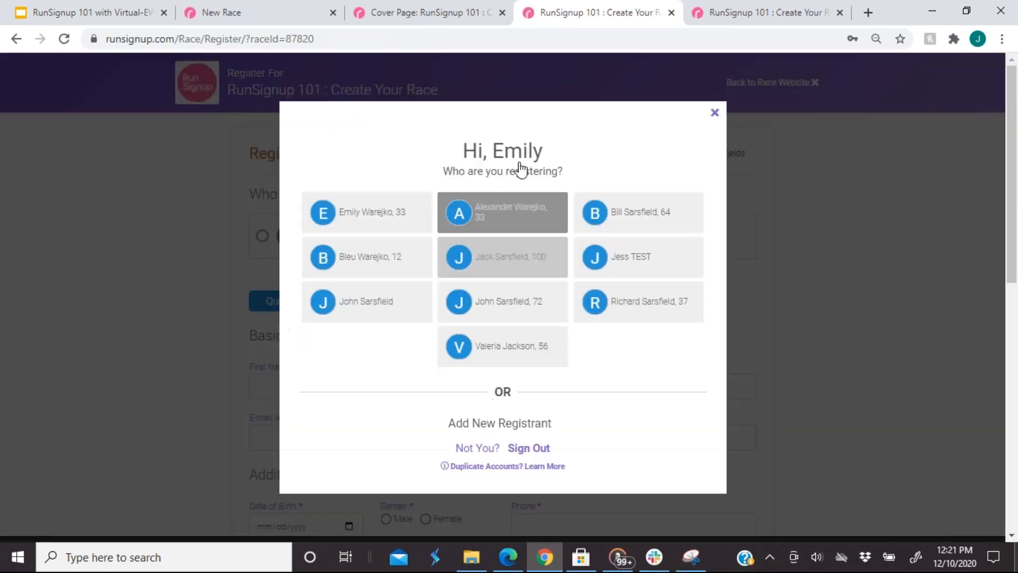
pyautogui.click(345, 220)
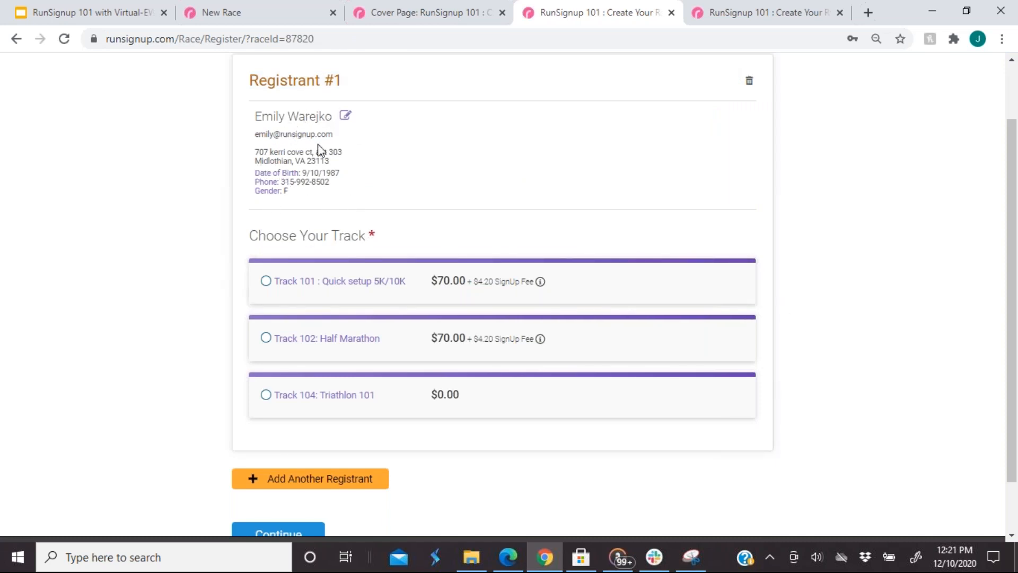
# - Select Track 101 : Quick setup 5K/10K for the registrant and agree to the waiver
pyautogui.click(265, 281)
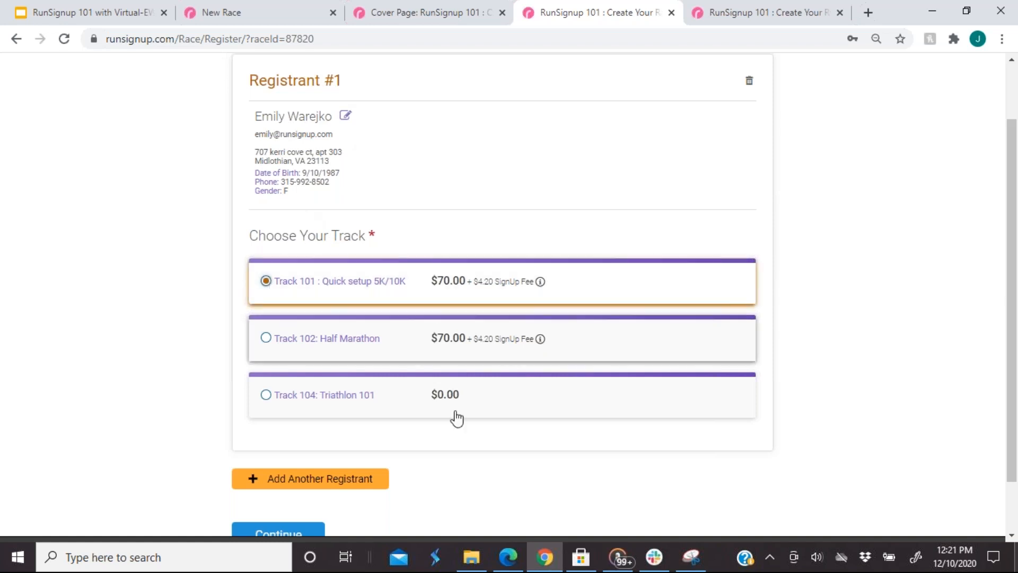
pyautogui.scroll(-1, 494, 503)
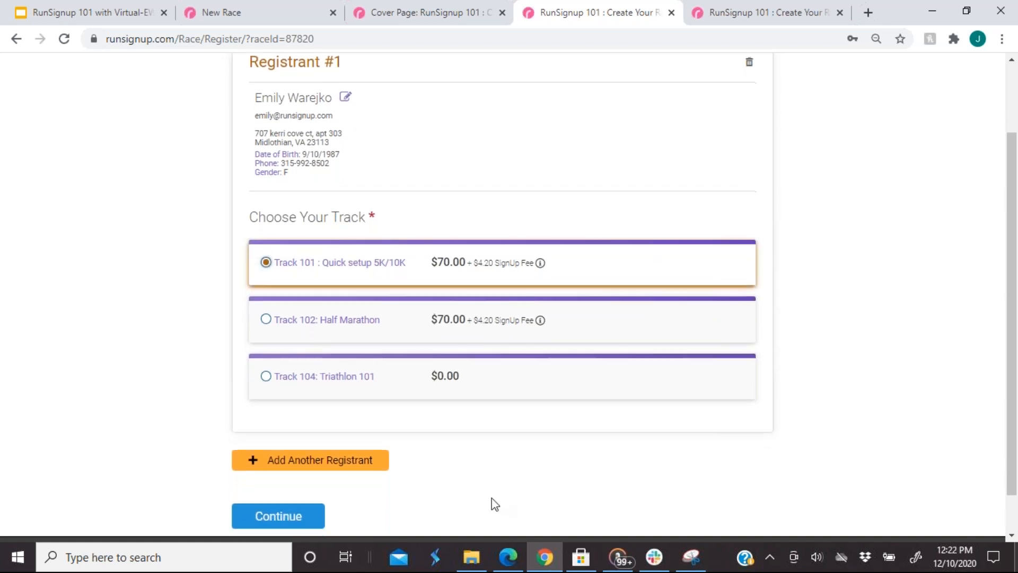
pyautogui.click(273, 521)
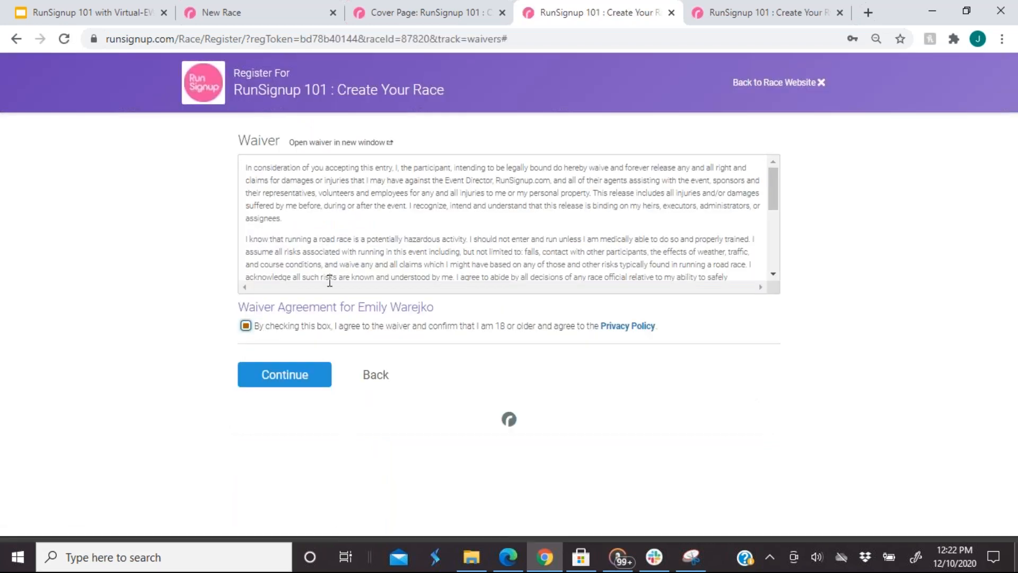
pyautogui.scroll(-5, 342, 286)
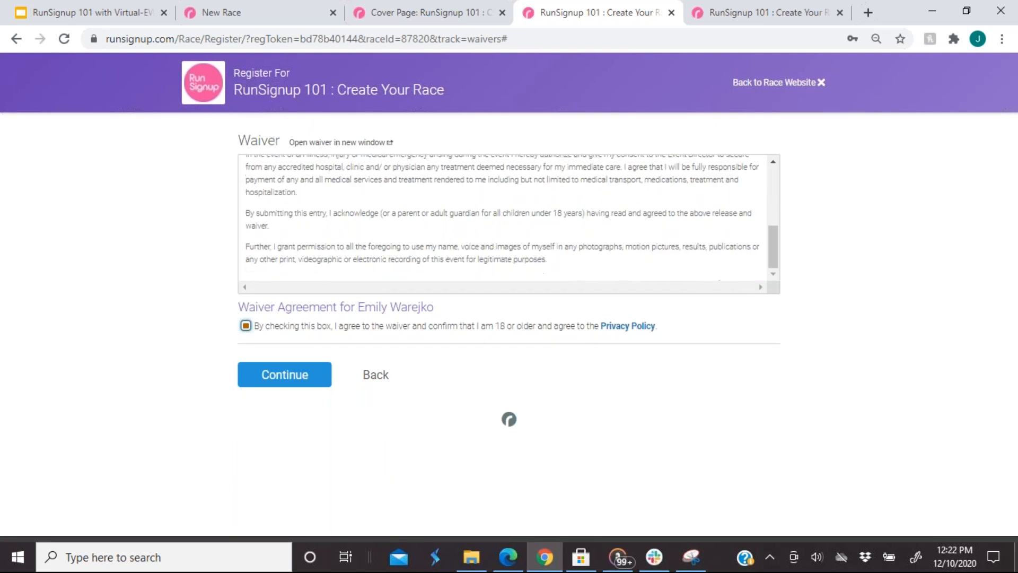
pyautogui.click(282, 381)
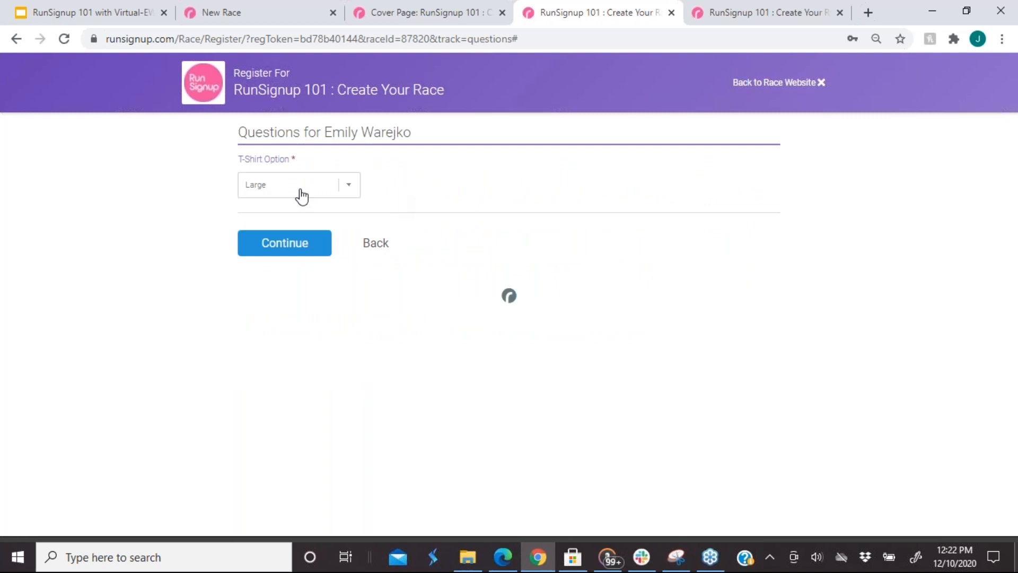
# - Set the T-Shirt Option to No Shirt (-$5.00) and continue to the registration review
pyautogui.click(348, 194)
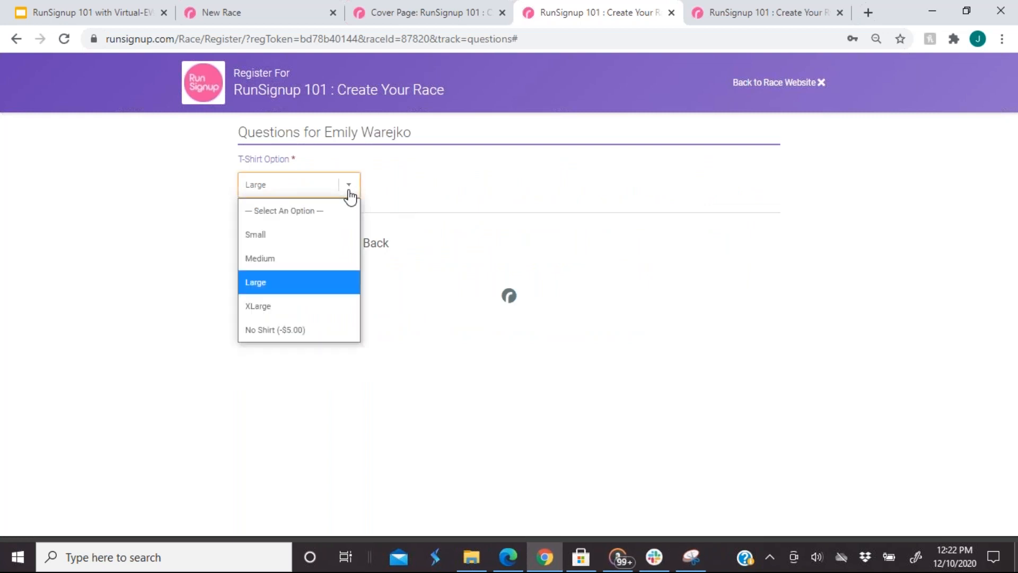
pyautogui.click(312, 331)
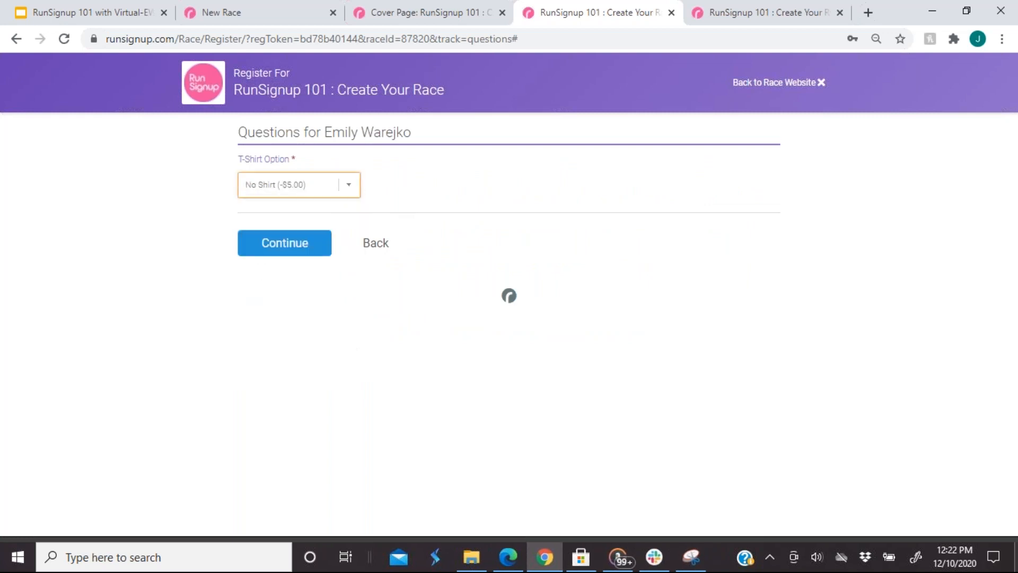
pyautogui.click(283, 249)
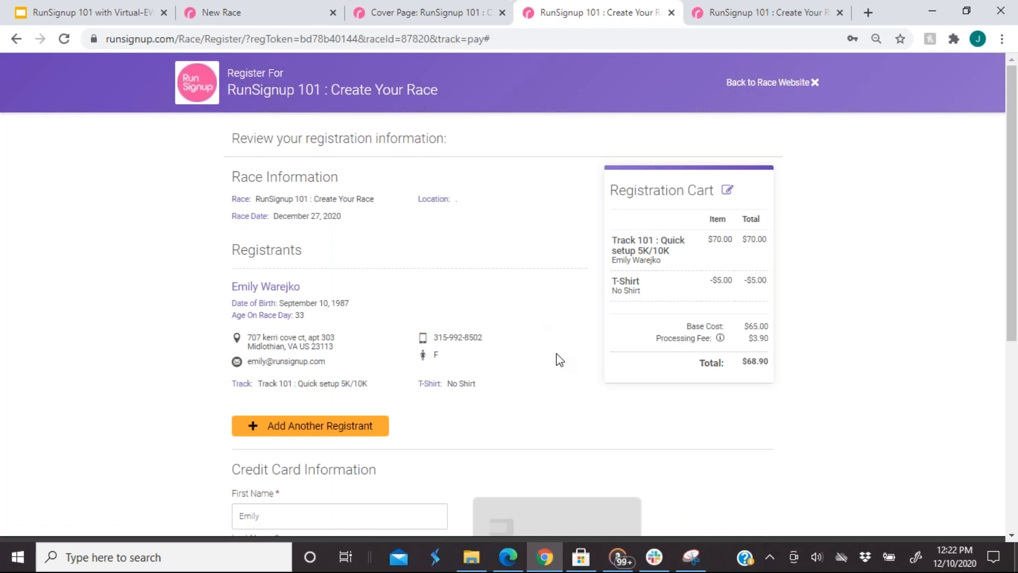
# - Review the registration details and cart, and return to the race website without paying
pyautogui.scroll(-1, 556, 354)
pyautogui.scroll(1, 555, 354)
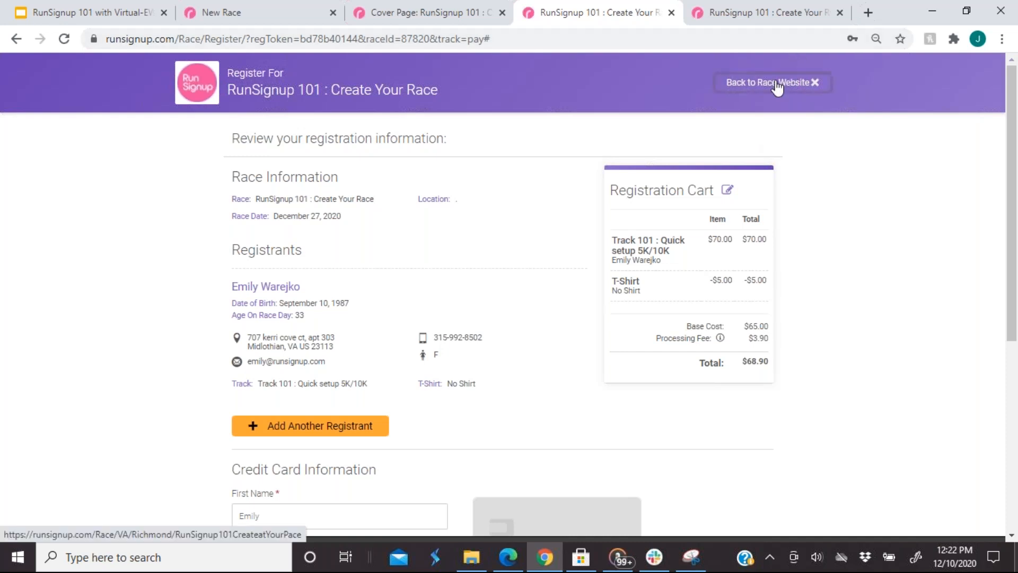
pyautogui.click(781, 80)
pyautogui.click(466, 318)
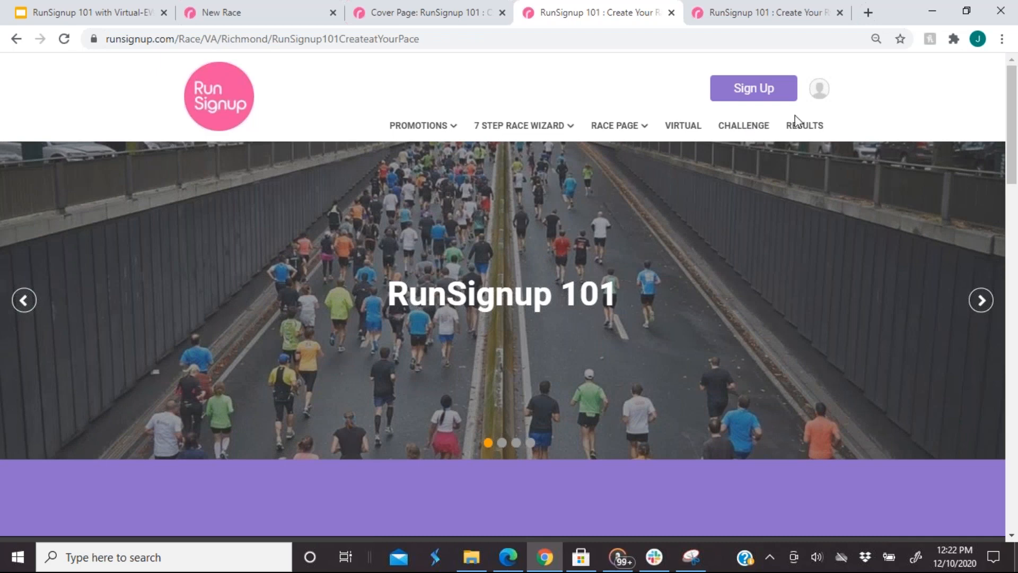
# - Return to the race dashboard and open the Theme settings of the race website
pyautogui.click(816, 94)
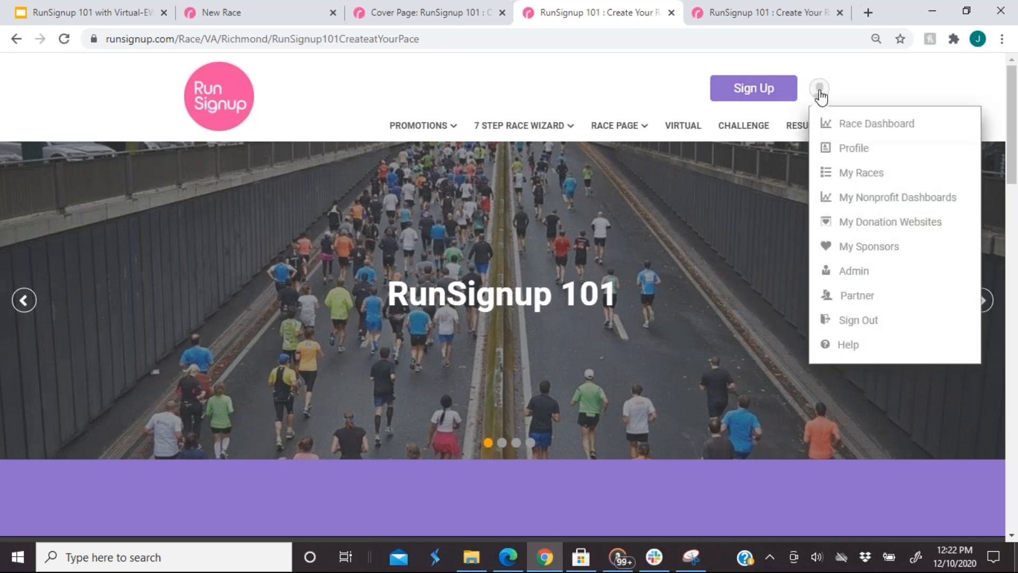
pyautogui.click(838, 127)
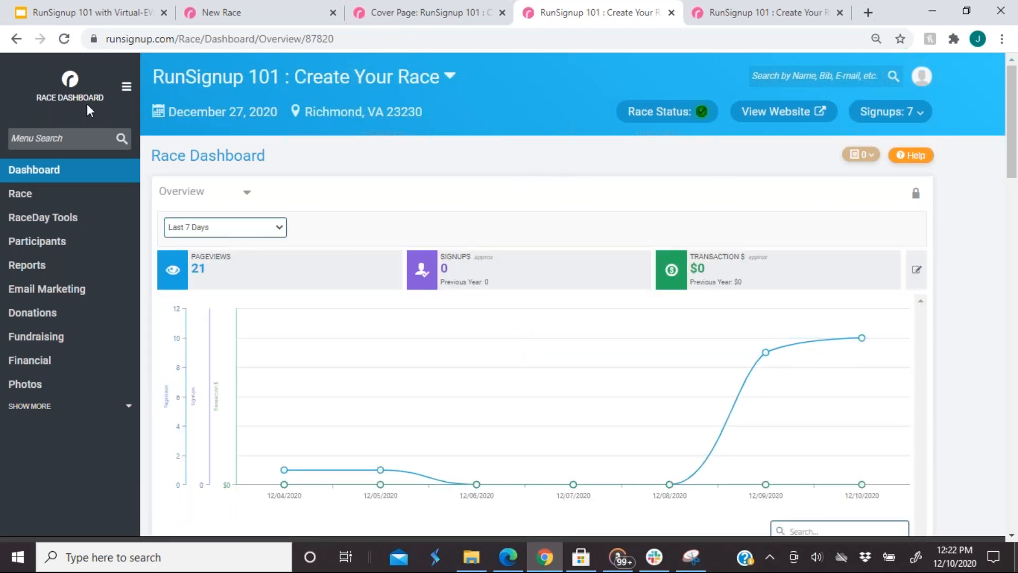
pyautogui.click(29, 195)
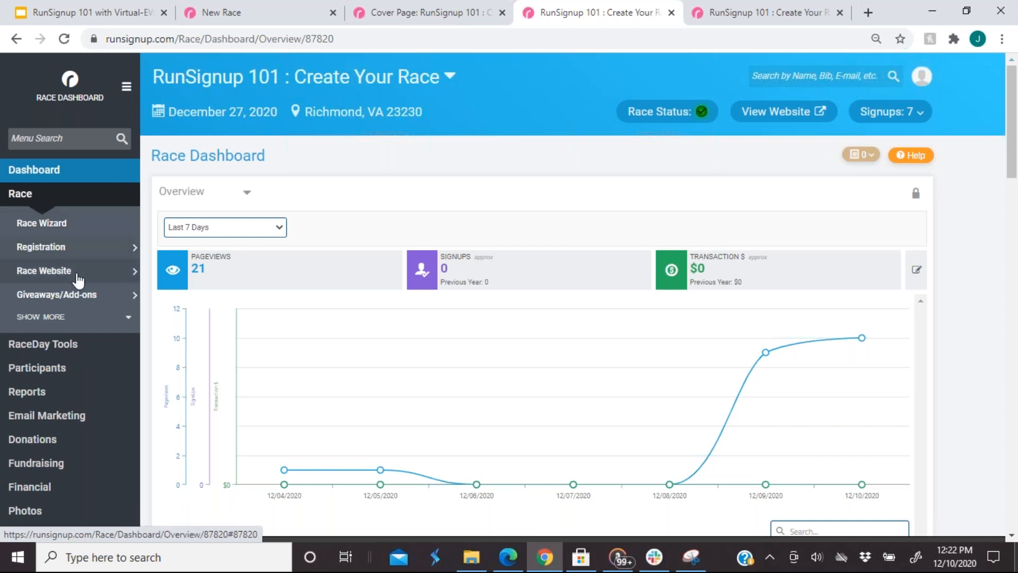
pyautogui.moveTo(80, 274)
pyautogui.click(245, 265)
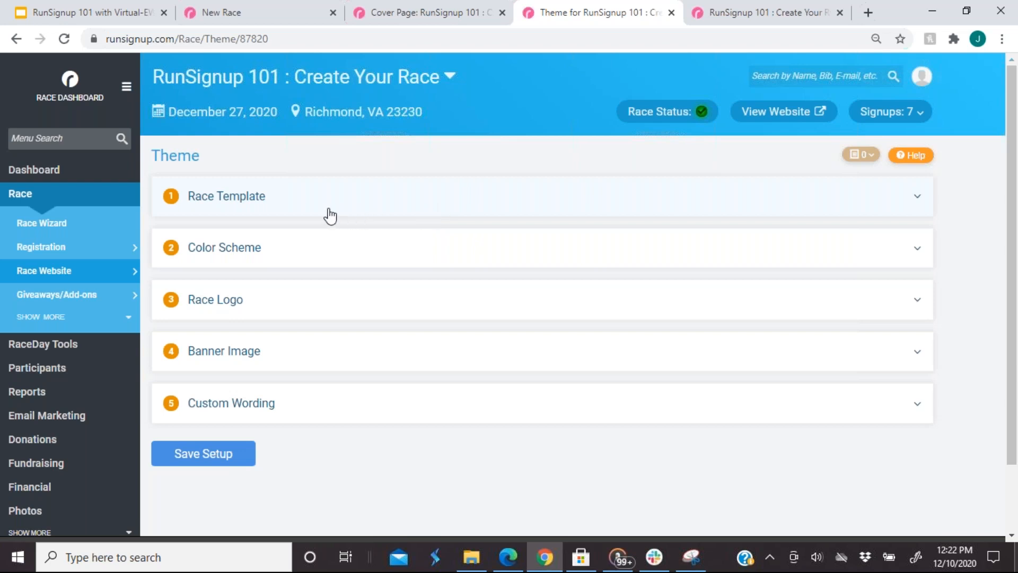
# - Examine the Race Template choices, including the Design & Layout and Social Media options of the horizontal template
pyautogui.click(289, 208)
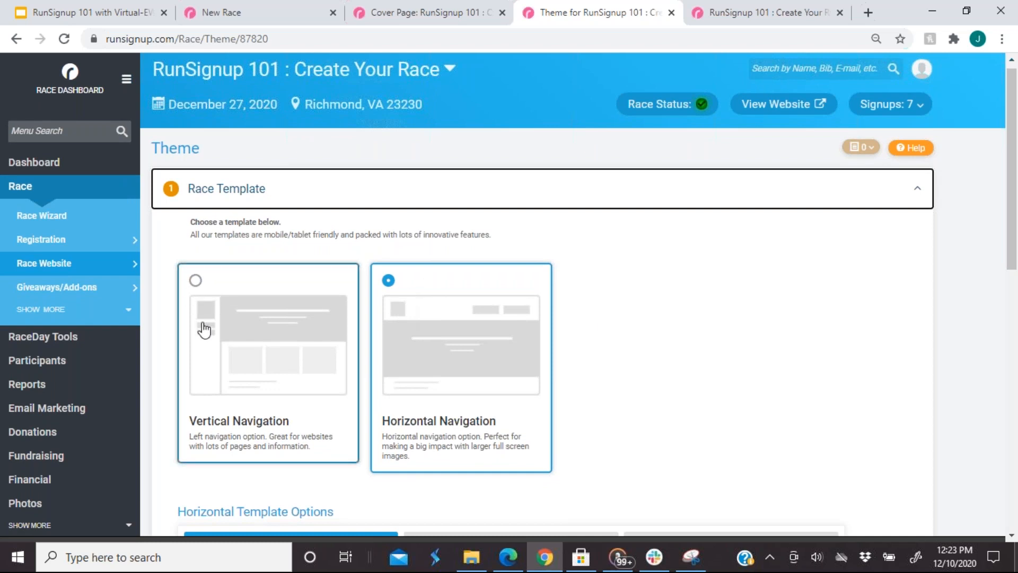
pyautogui.scroll(-3, 743, 313)
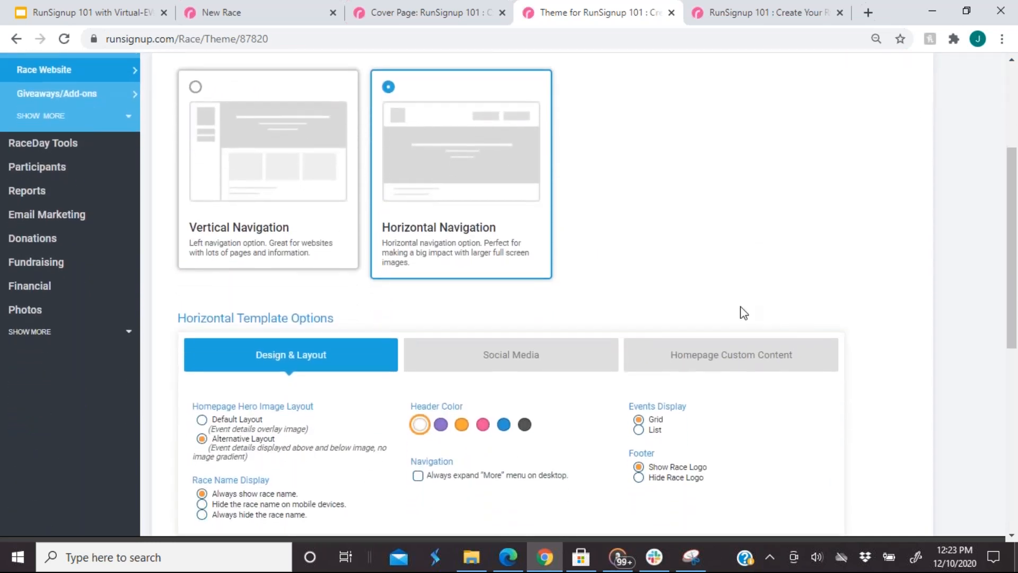
pyautogui.click(522, 363)
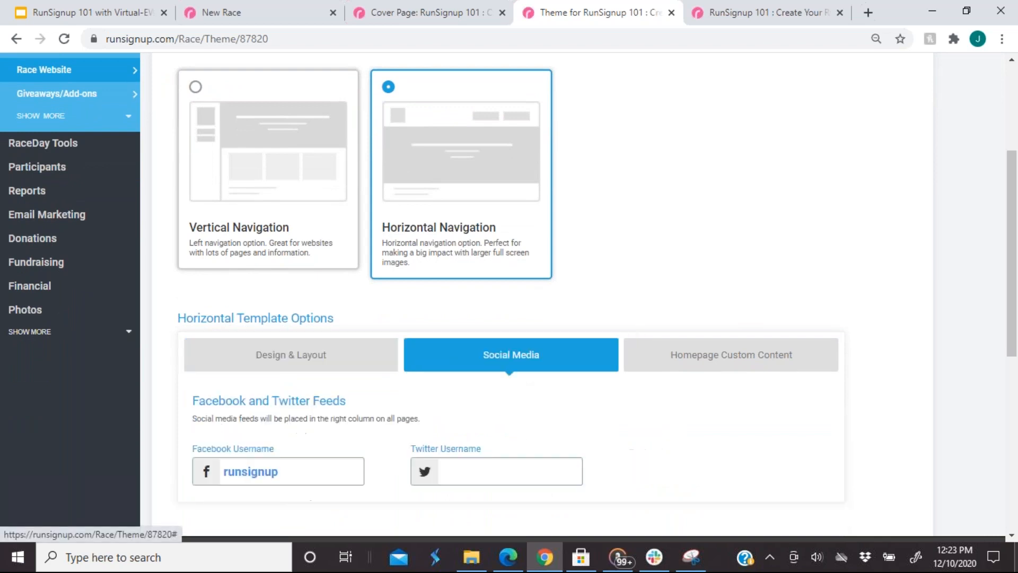
pyautogui.scroll(-1, 525, 265)
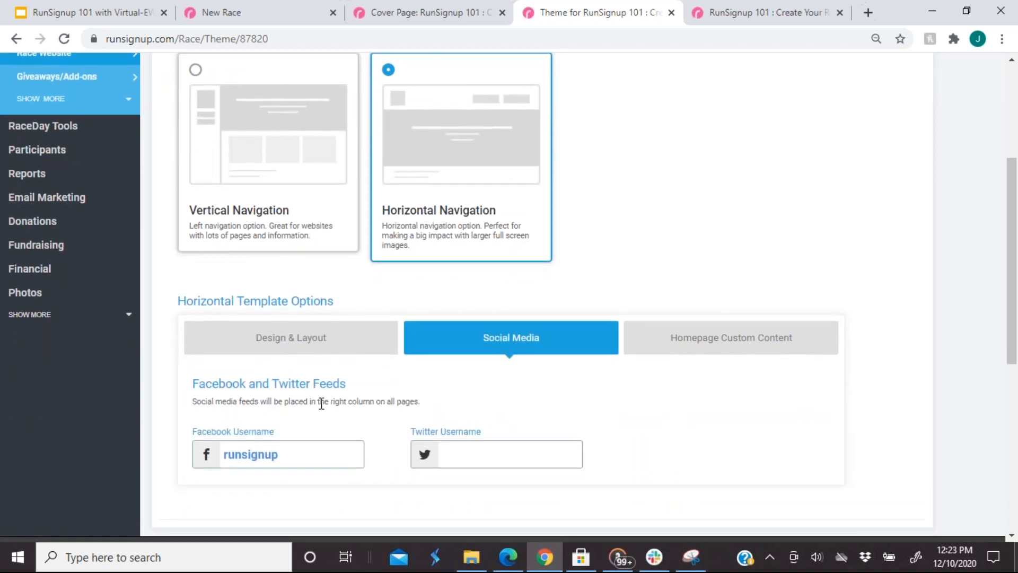
pyautogui.moveTo(302, 458); pyautogui.dragTo(222, 457)
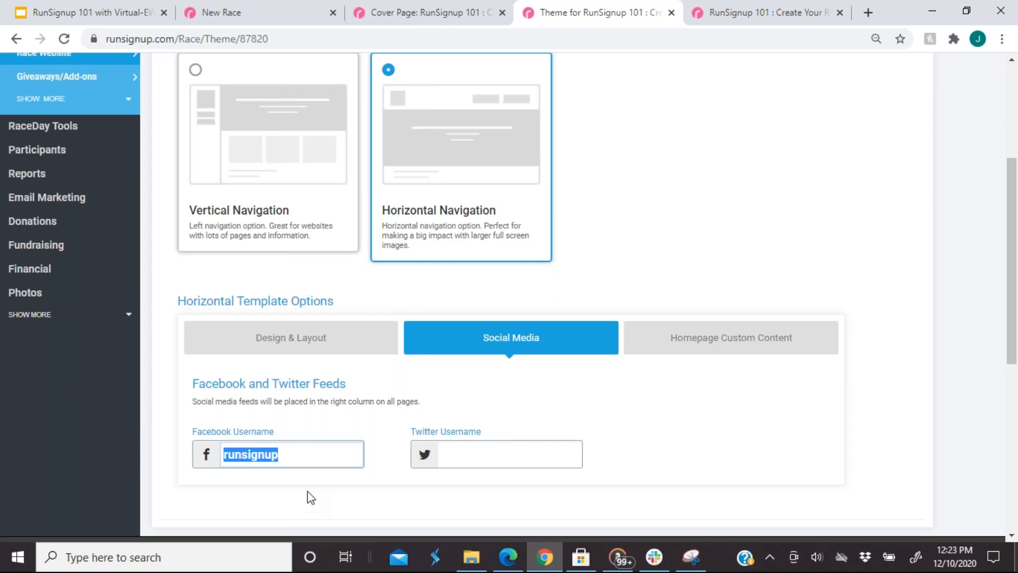
# - Set the Countdown Clock in the template's Homepage Custom Content to Race Day Countdown
pyautogui.click(695, 345)
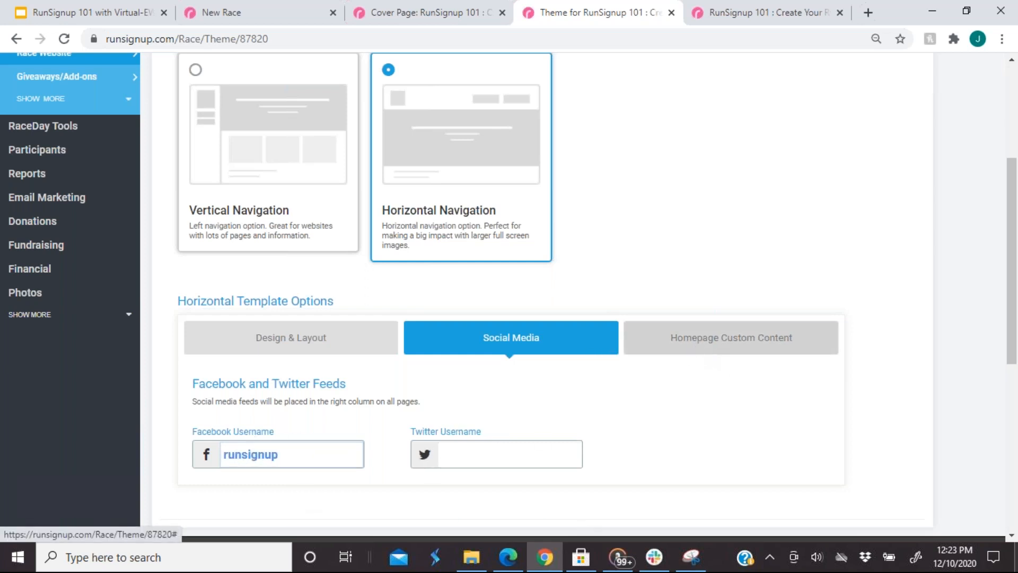
pyautogui.click(556, 472)
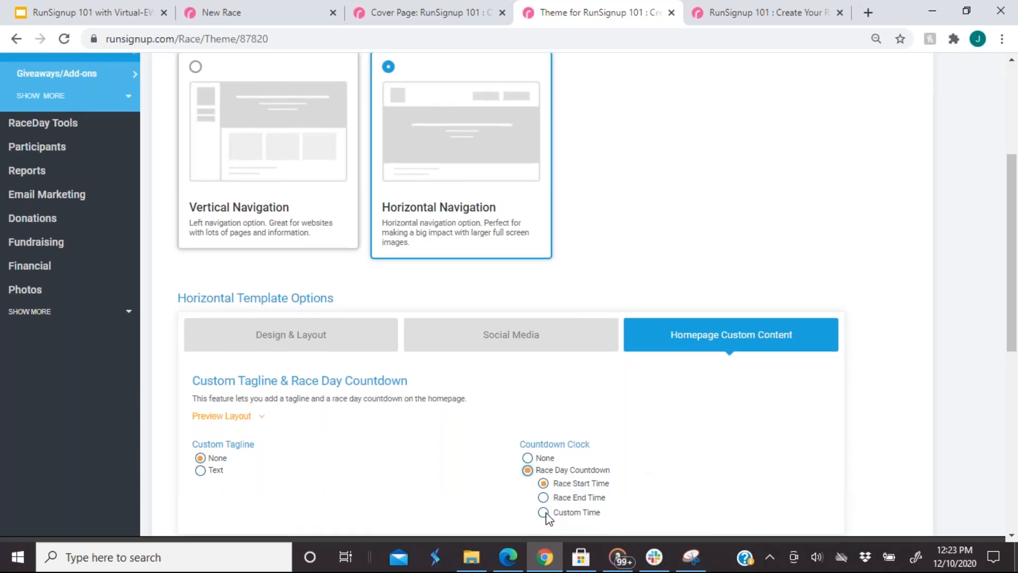
# - Open the Color Scheme section and examine the available color themes and custom scheme option
pyautogui.scroll(-7, 542, 519)
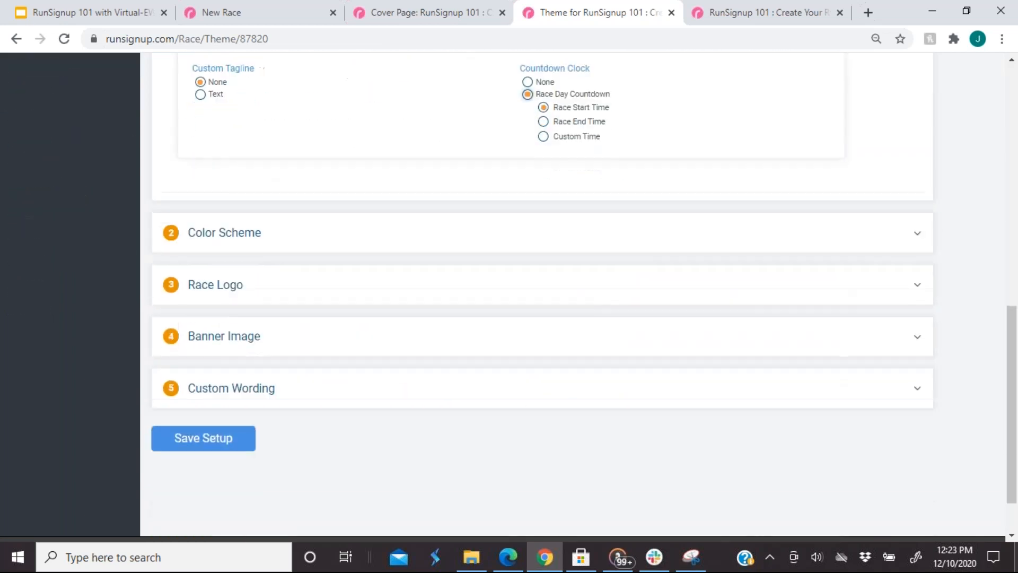
pyautogui.click(246, 239)
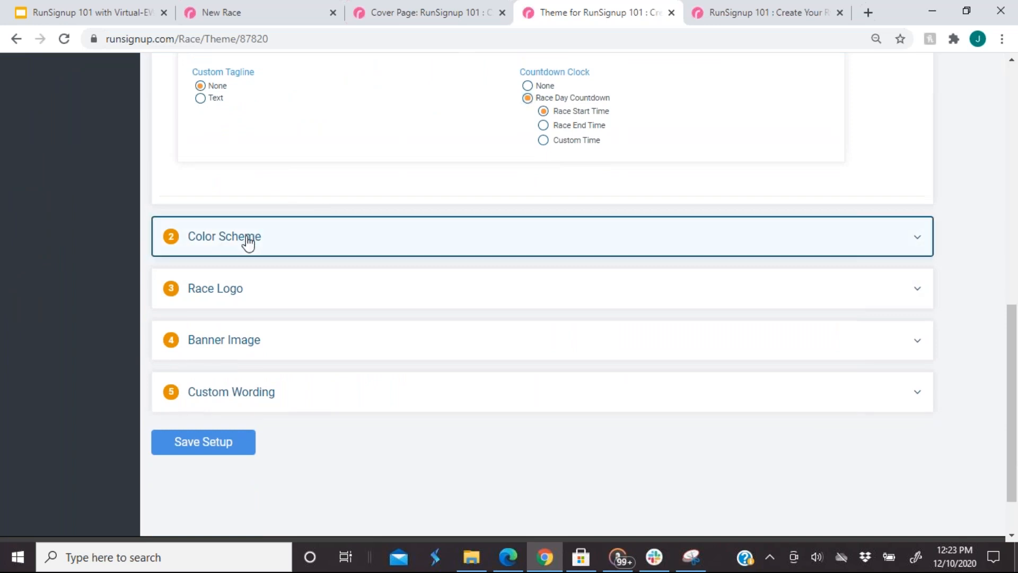
pyautogui.scroll(6, 475, 273)
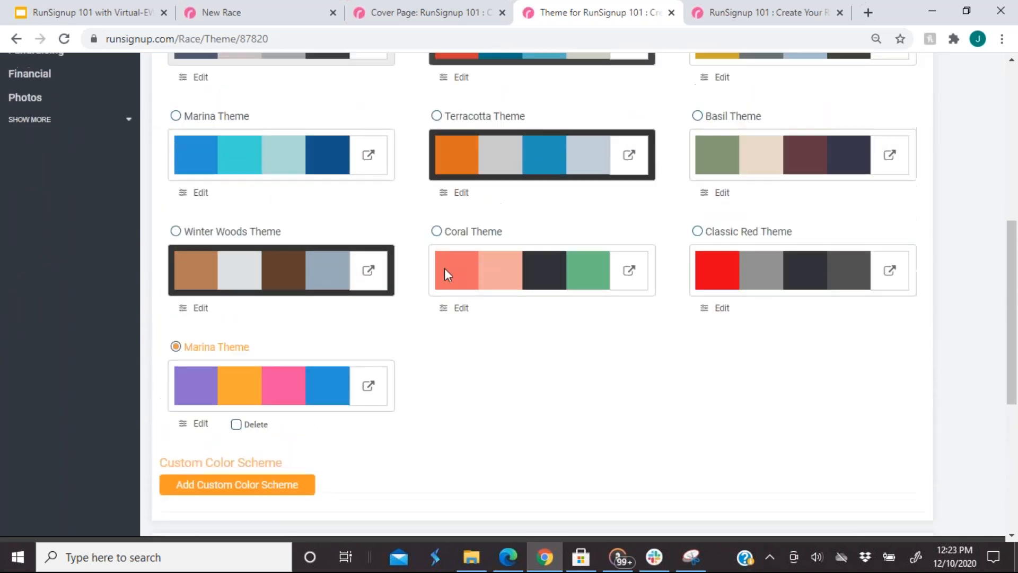
pyautogui.scroll(4, 444, 268)
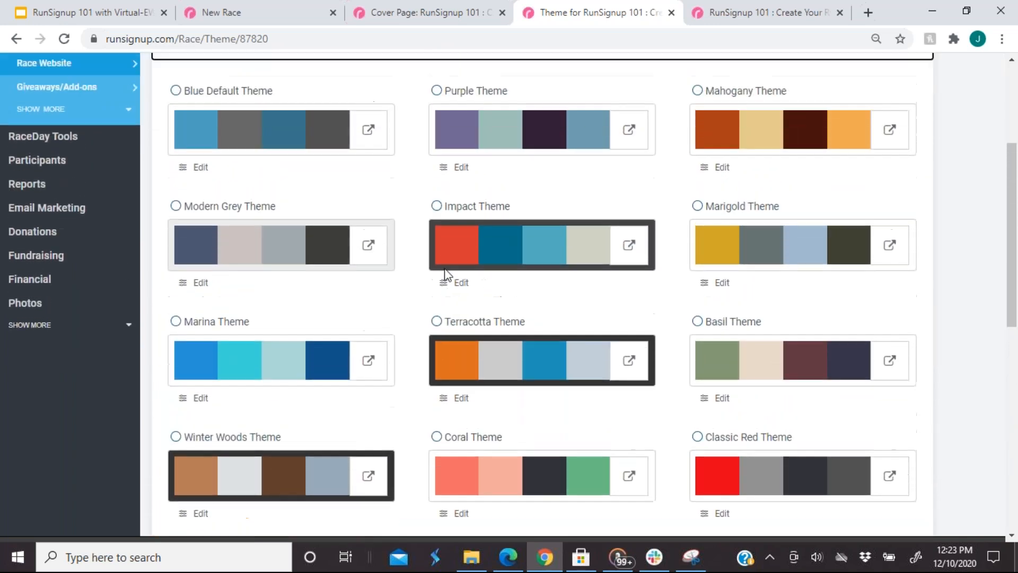
# - Open the custom Marina Theme color scheme for editing, examine its color assignments, and leave it without saving
pyautogui.scroll(-5, 446, 271)
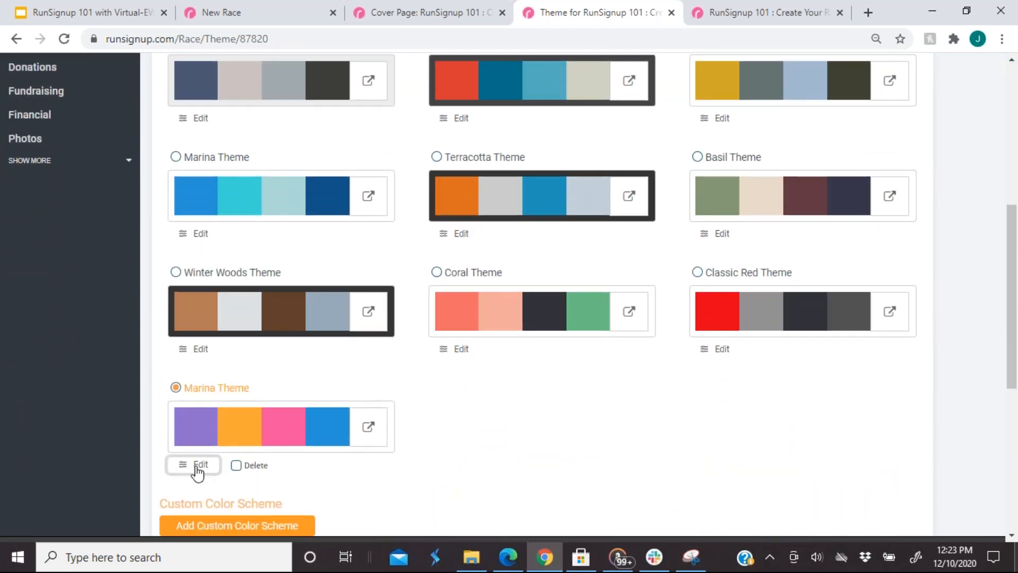
pyautogui.click(198, 466)
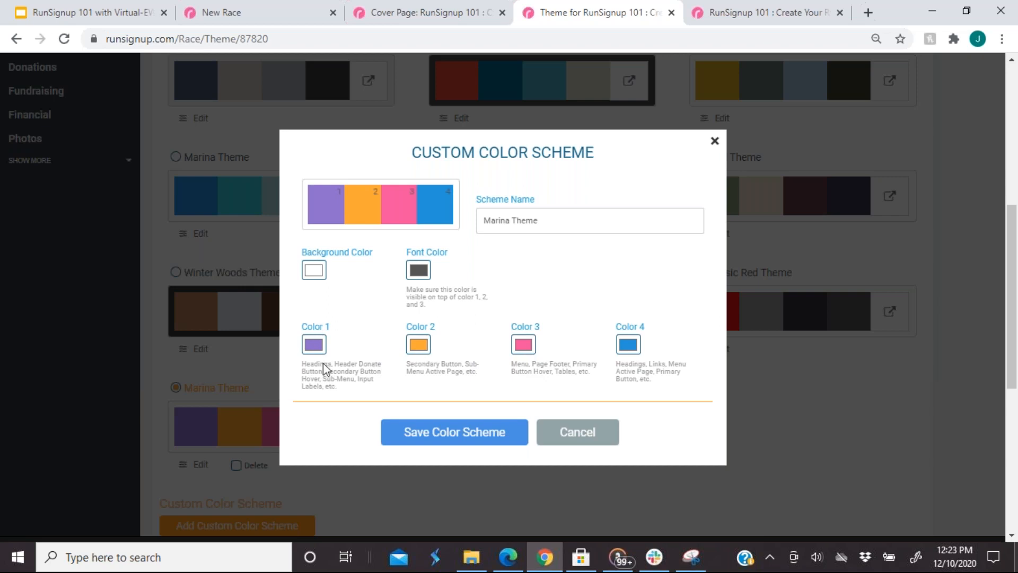
pyautogui.tripleClick(519, 223)
pyautogui.click(591, 439)
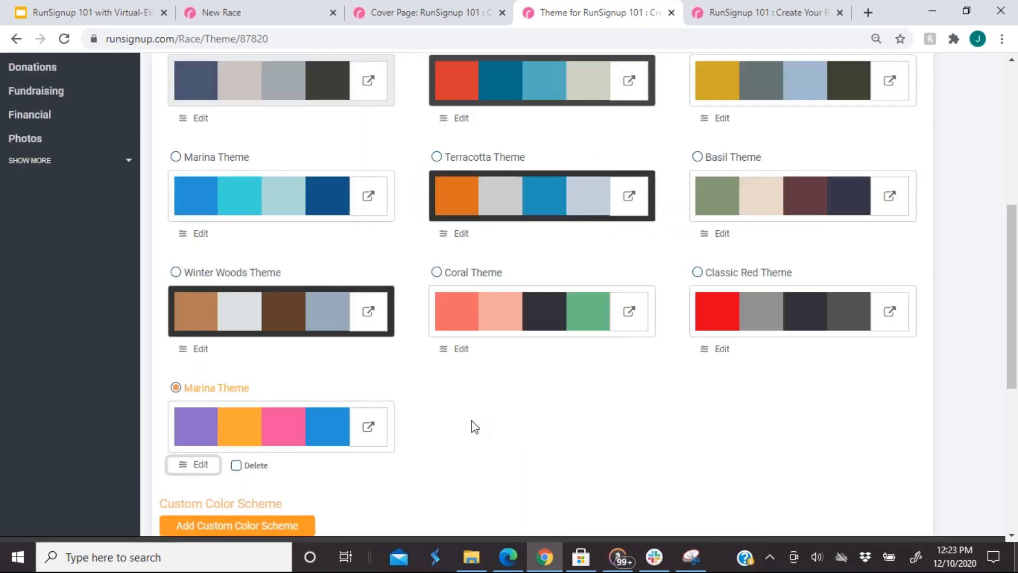
# - Open the Race Logo section of the theme and examine the ready-made race logos
pyautogui.scroll(-1, 488, 456)
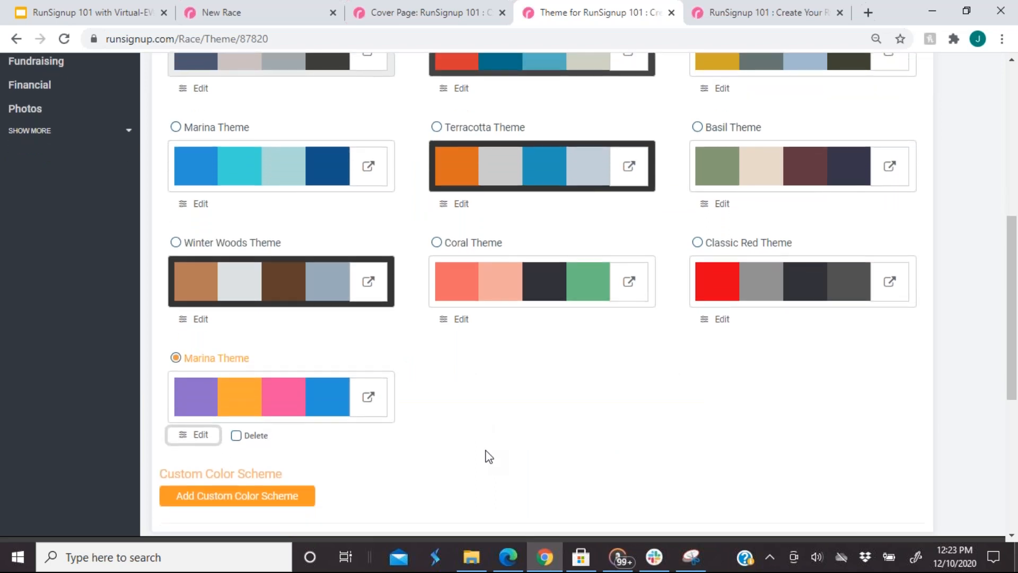
pyautogui.scroll(-6, 488, 456)
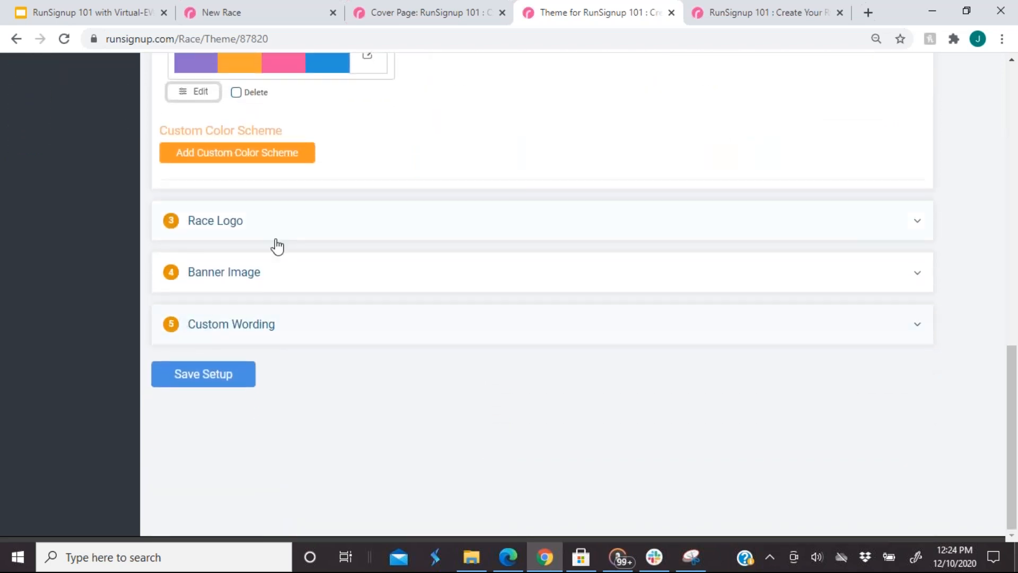
pyautogui.click(232, 225)
pyautogui.scroll(4, 347, 291)
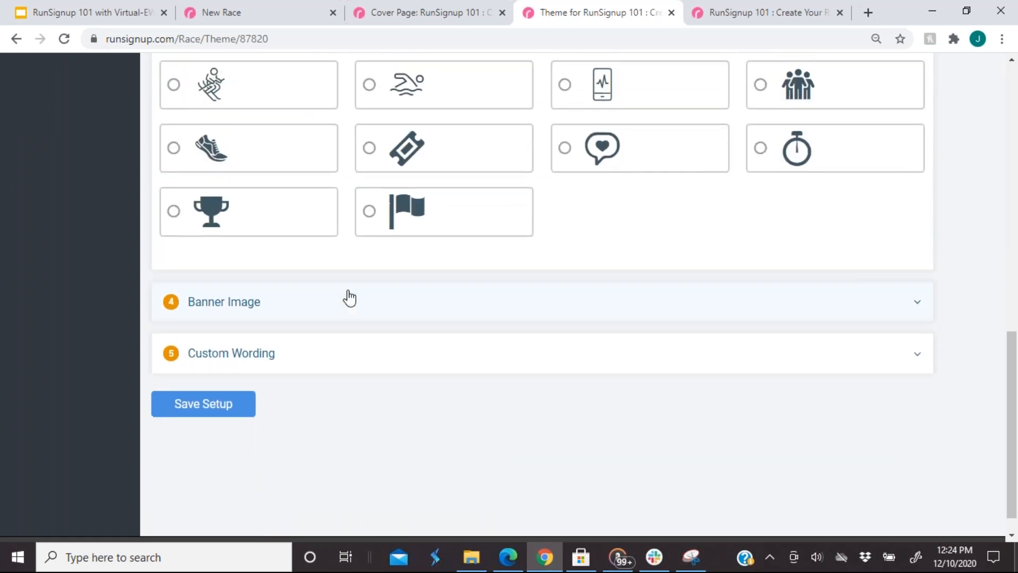
pyautogui.scroll(1, 543, 294)
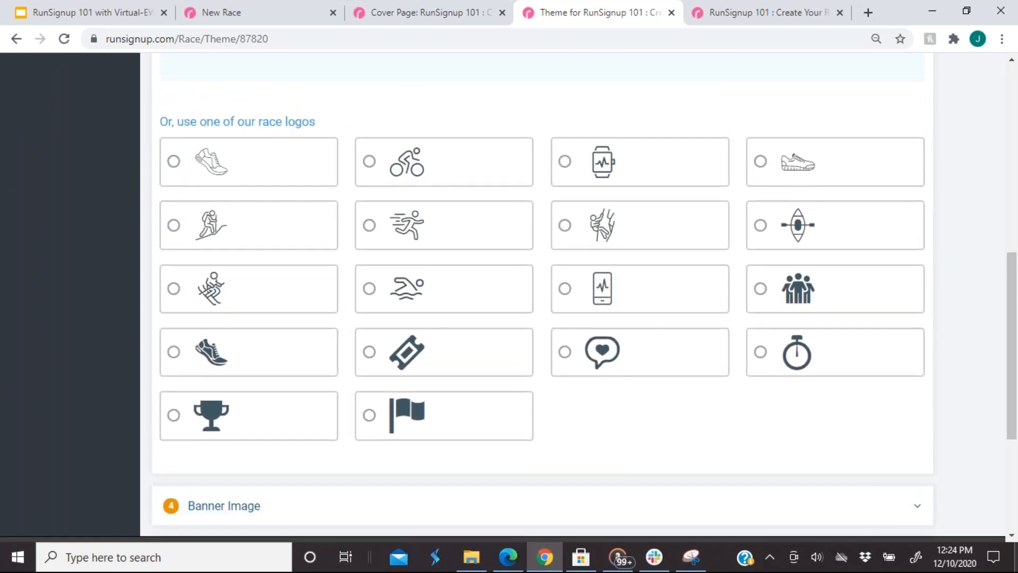
pyautogui.scroll(-4, 211, 357)
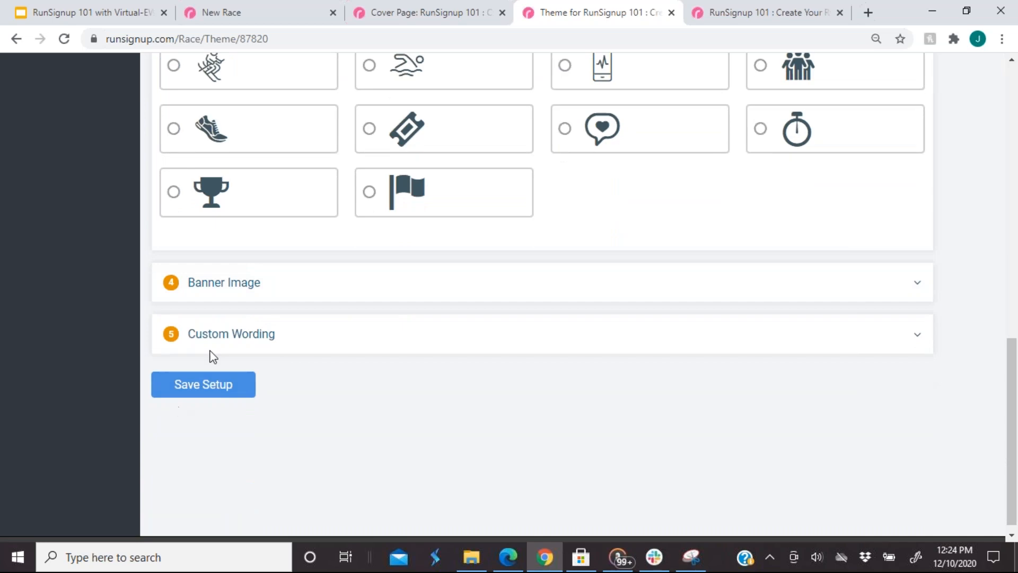
# - Open the Banner Image section and examine the upload option and the current, custom and default banner images
pyautogui.click(239, 299)
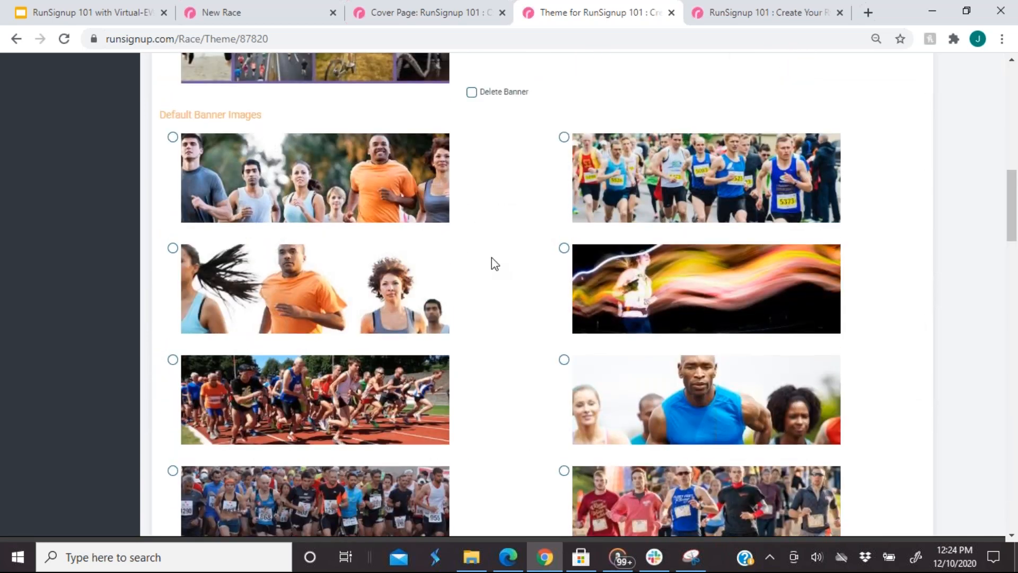
pyautogui.scroll(5, 494, 263)
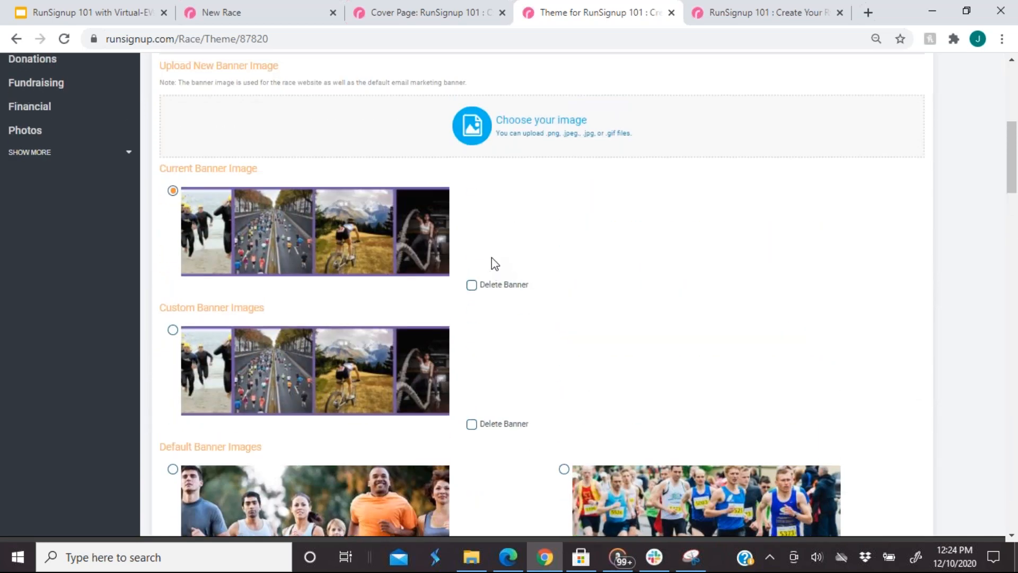
pyautogui.scroll(7, 494, 263)
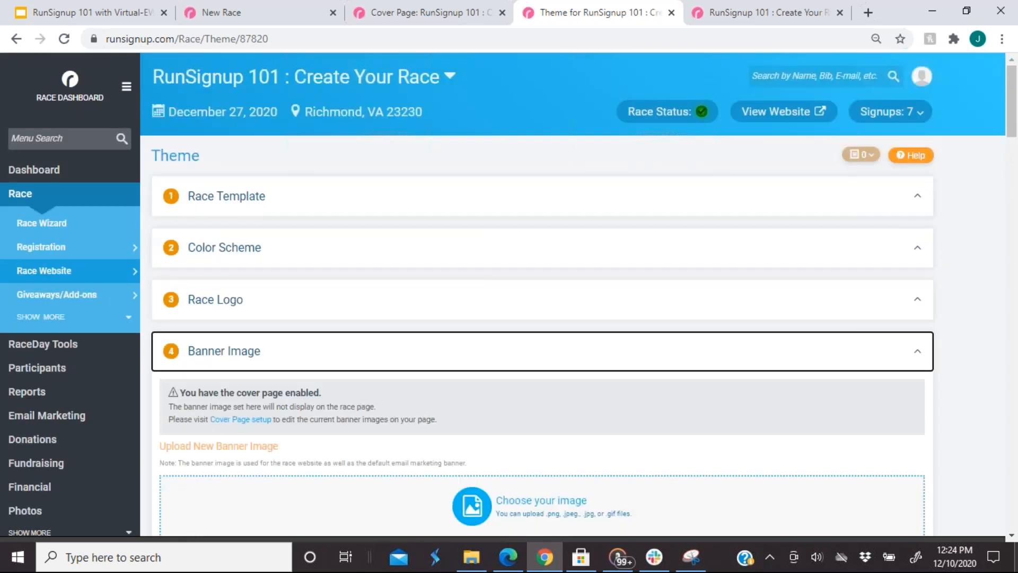
# - Open the Cover Page settings, and open the public race website in place of the separate dashboard tab
pyautogui.moveTo(64, 279)
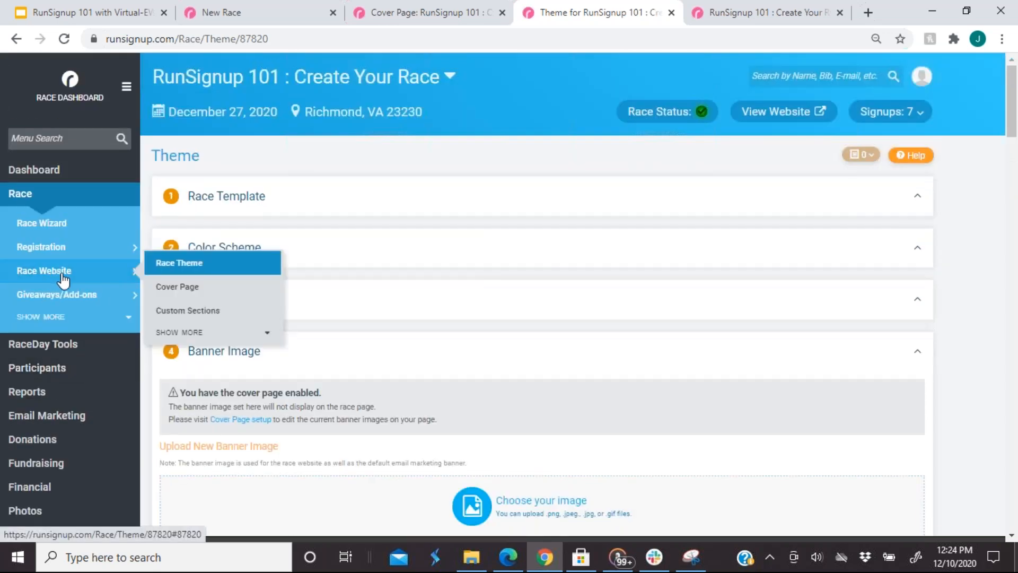
pyautogui.click(177, 301)
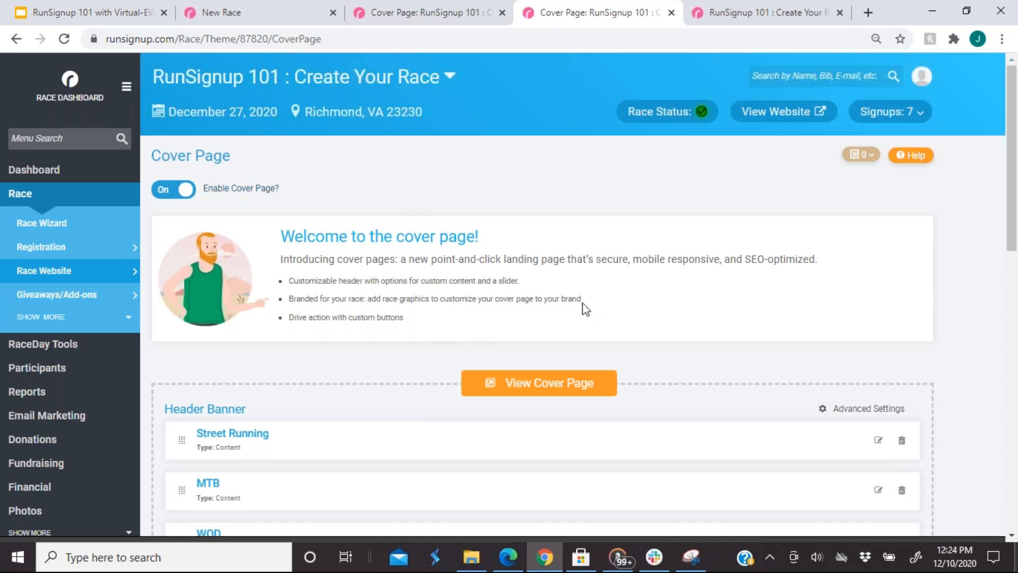
pyautogui.click(749, 14)
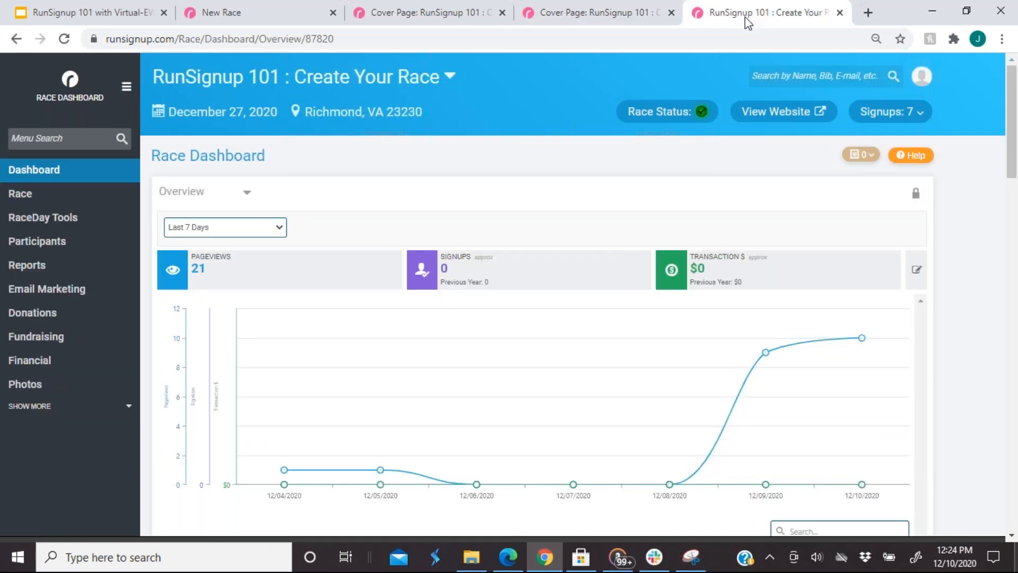
pyautogui.click(784, 111)
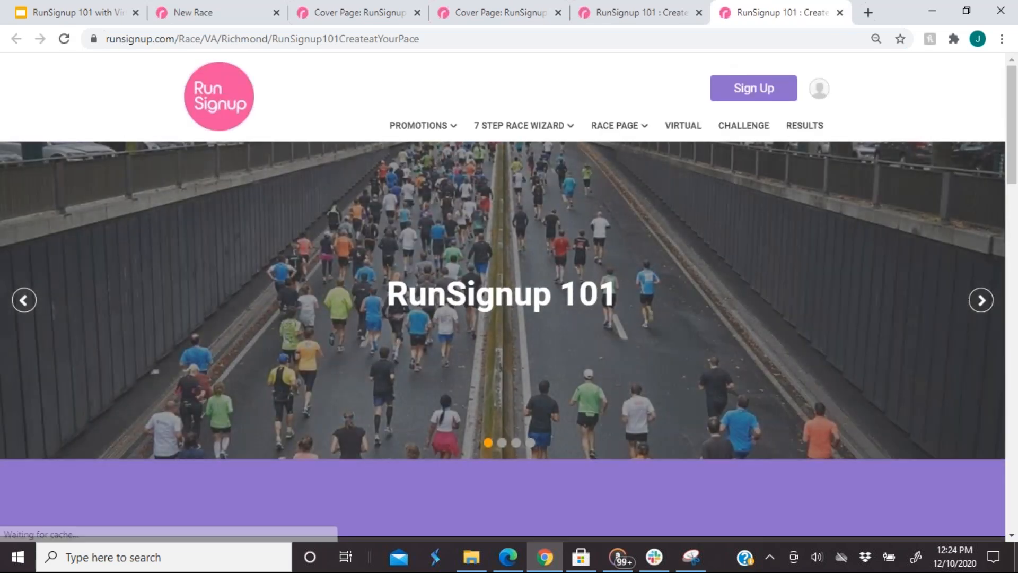
pyautogui.click(699, 13)
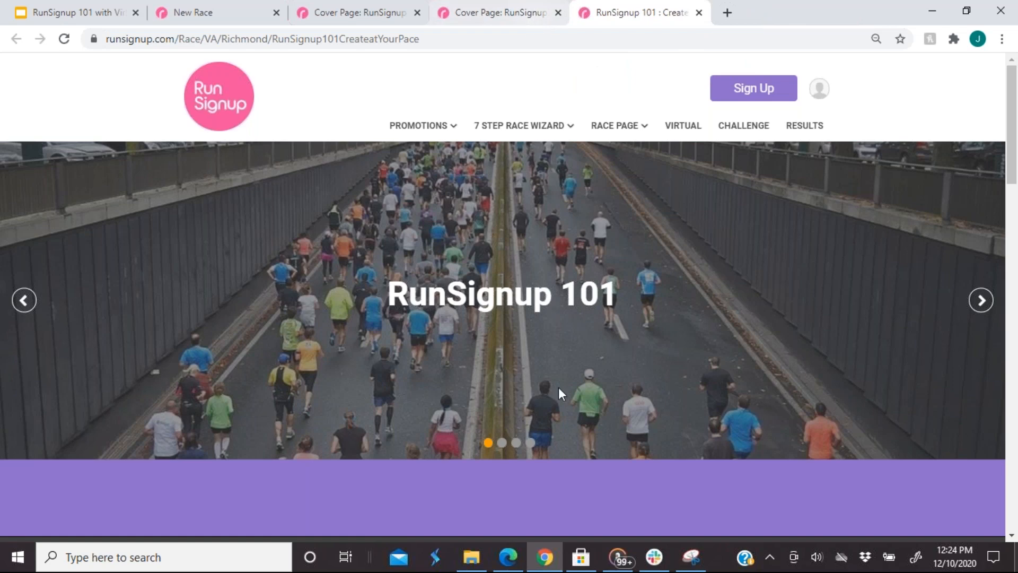
# - Advance through the header banner slides on the race website's cover page up to the fourth slide
pyautogui.scroll(-1, 558, 387)
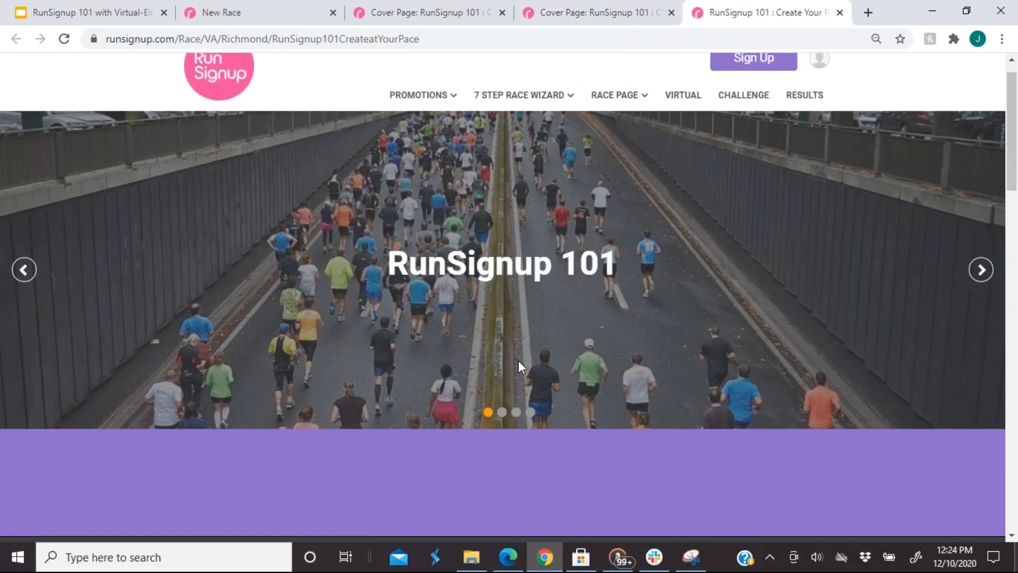
pyautogui.scroll(-1, 518, 361)
pyautogui.scroll(1, 927, 199)
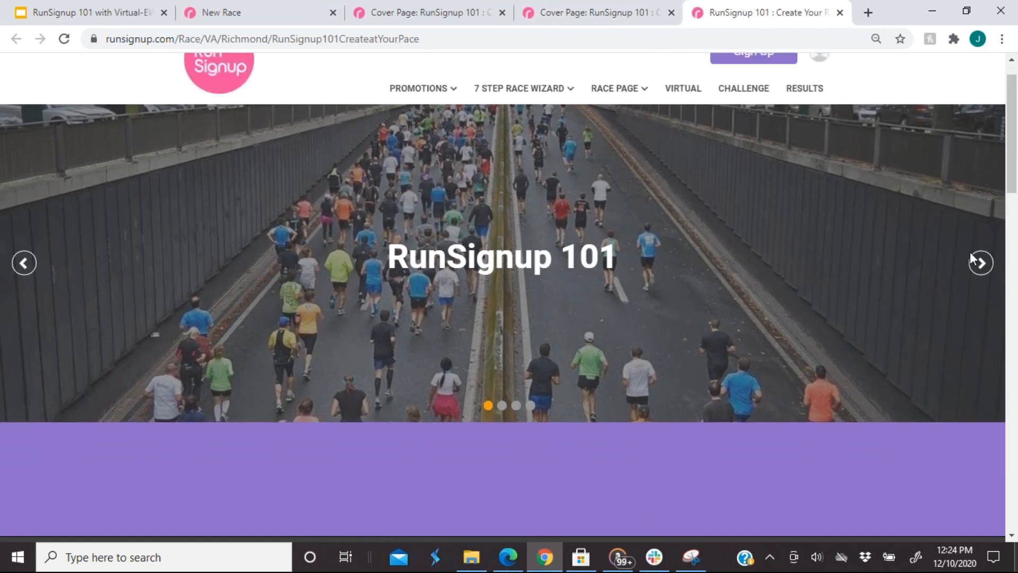
pyautogui.click(981, 267)
pyautogui.click(981, 268)
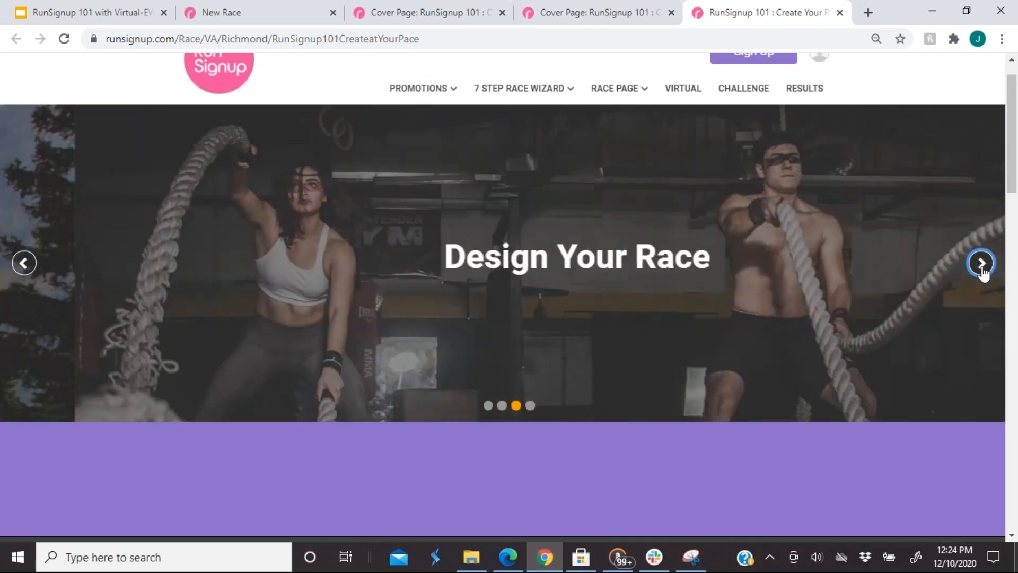
pyautogui.click(981, 265)
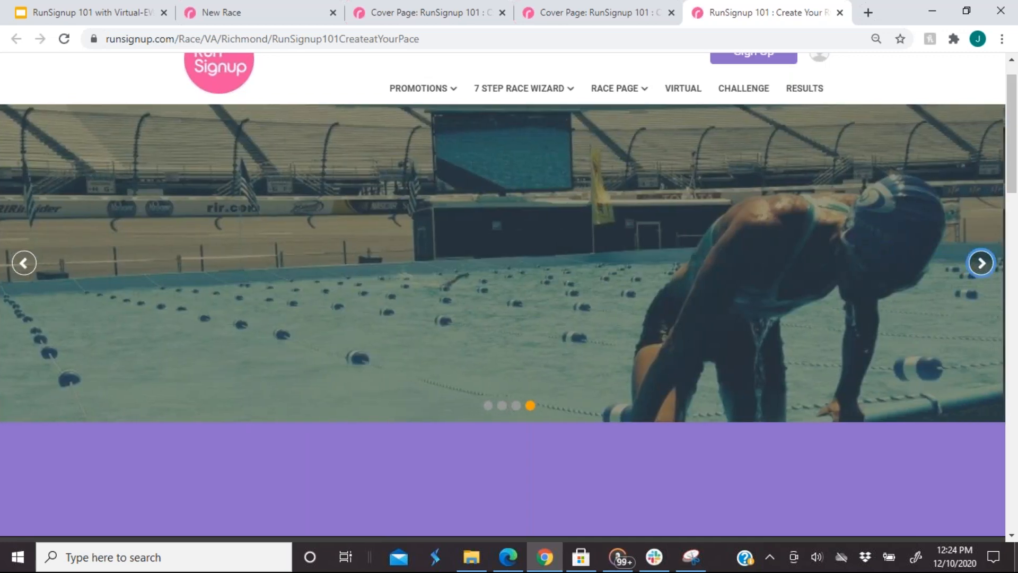
# - Examine the cover page's content sections below the banner, from the Watch Webinar block to the Race Wizard and Race Page blocks
pyautogui.scroll(-1, 879, 323)
pyautogui.scroll(-3, 879, 320)
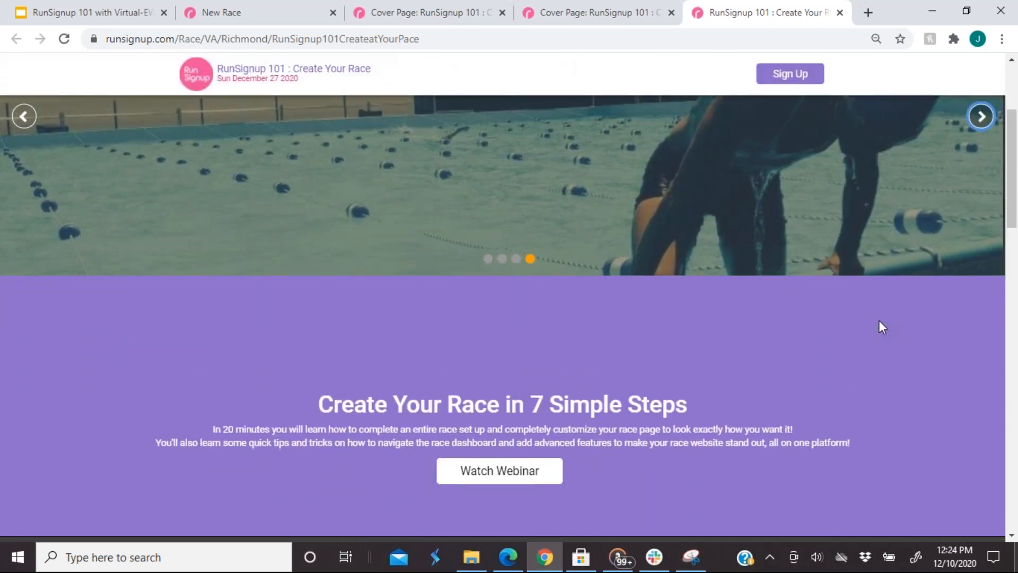
pyautogui.scroll(-2, 879, 321)
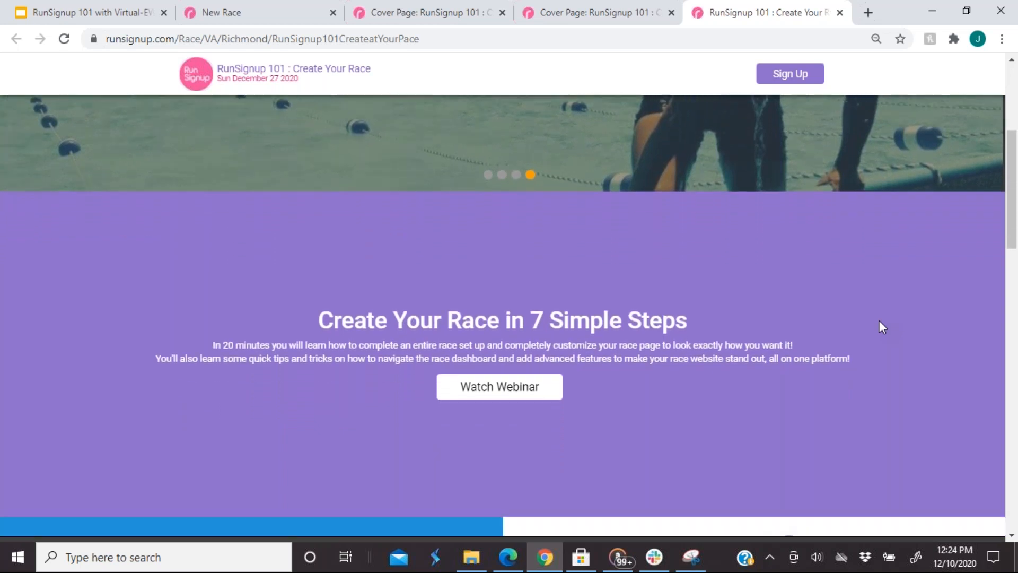
pyautogui.scroll(-3, 879, 321)
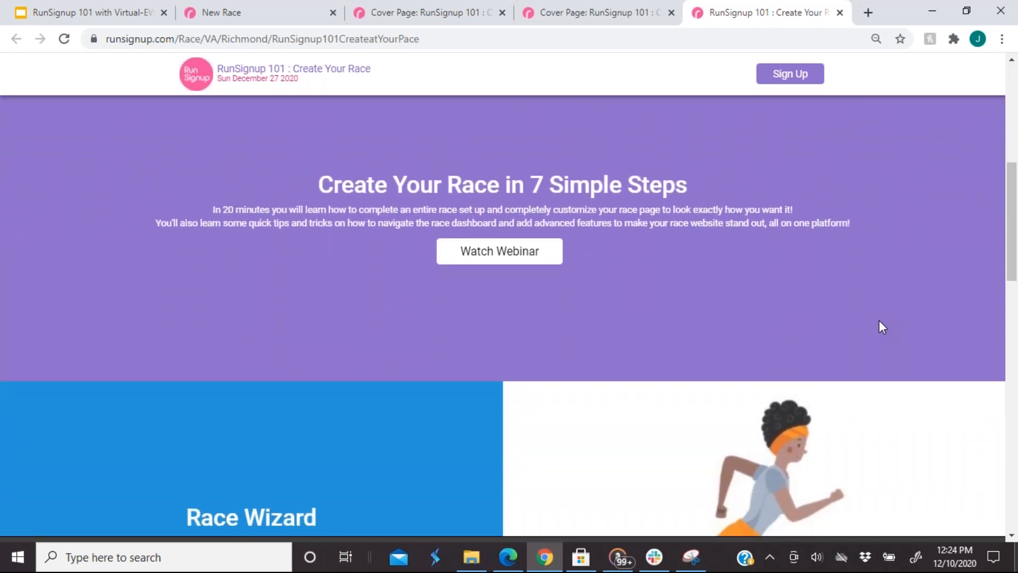
pyautogui.scroll(-3, 882, 327)
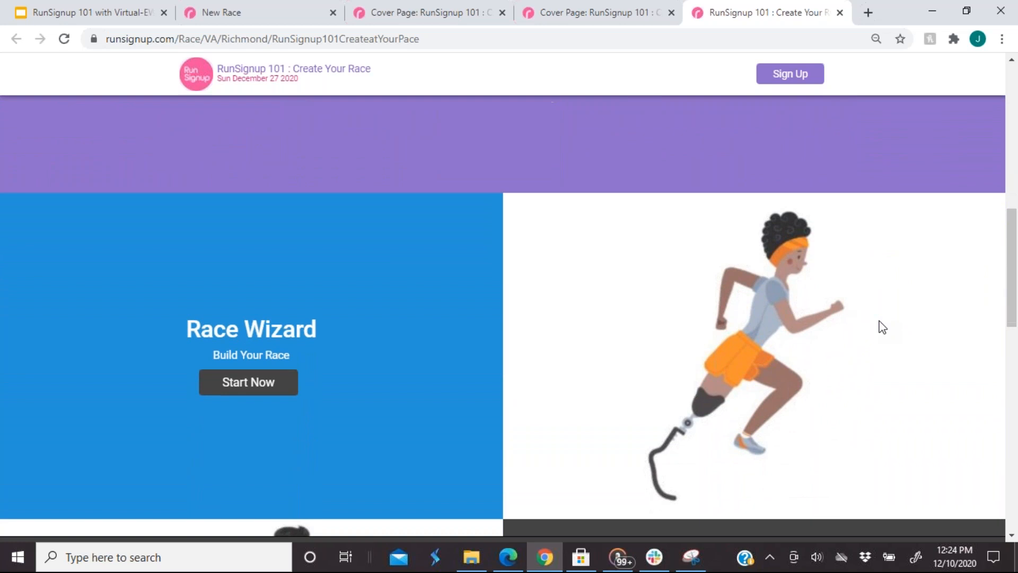
pyautogui.scroll(-2, 882, 327)
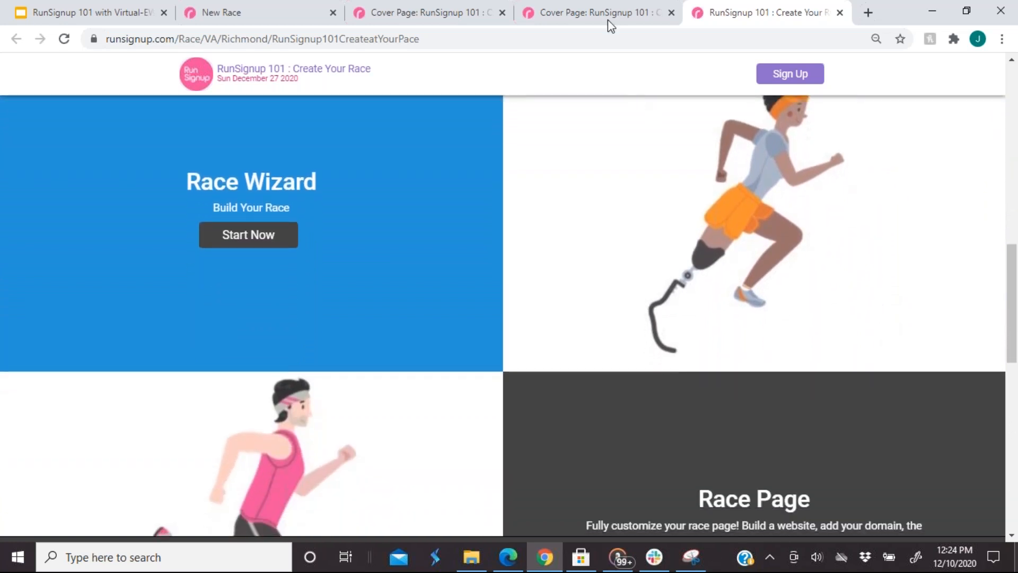
# - Compare the Cover Page settings with the live website, and examine the website's header menu including 7 Step Race Wizard and Race Page
pyautogui.click(596, 20)
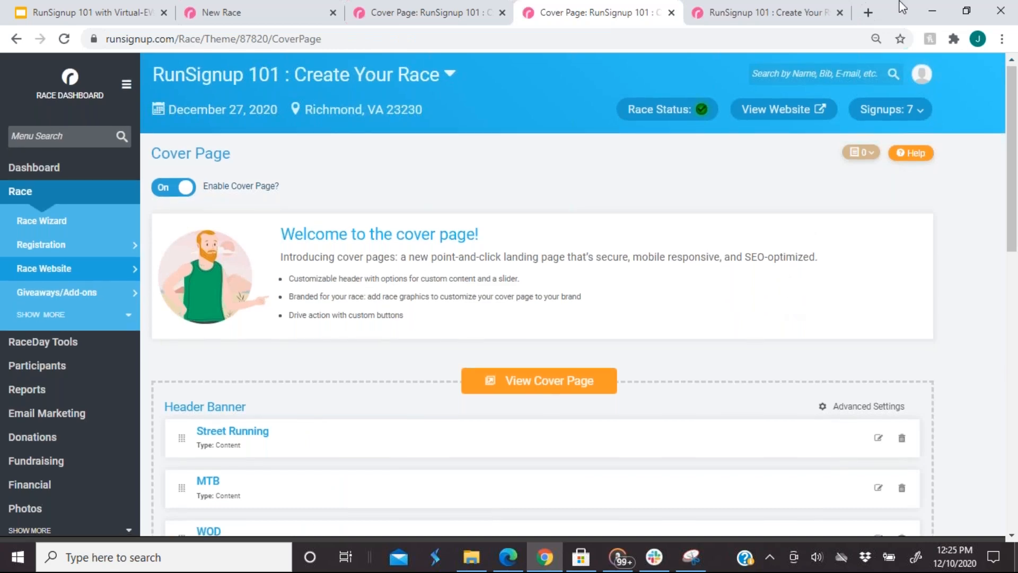
pyautogui.click(794, 15)
pyautogui.scroll(12, 677, 127)
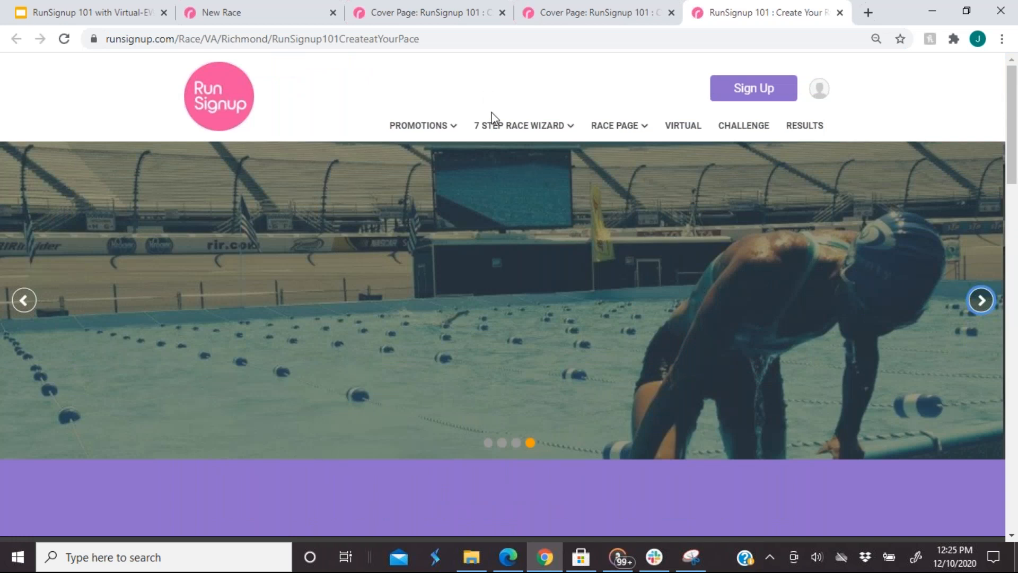
pyautogui.moveTo(504, 135)
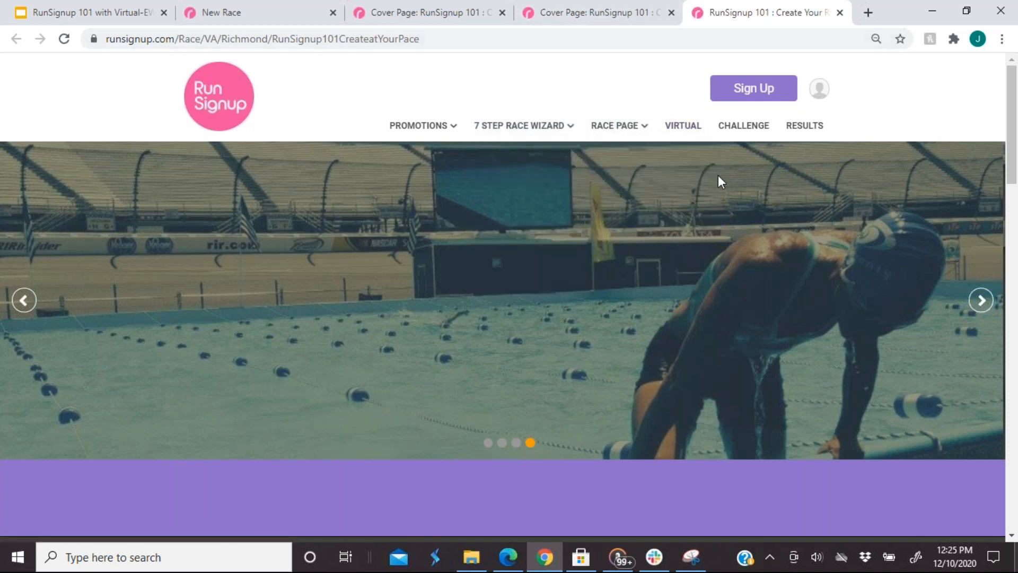
pyautogui.moveTo(610, 135)
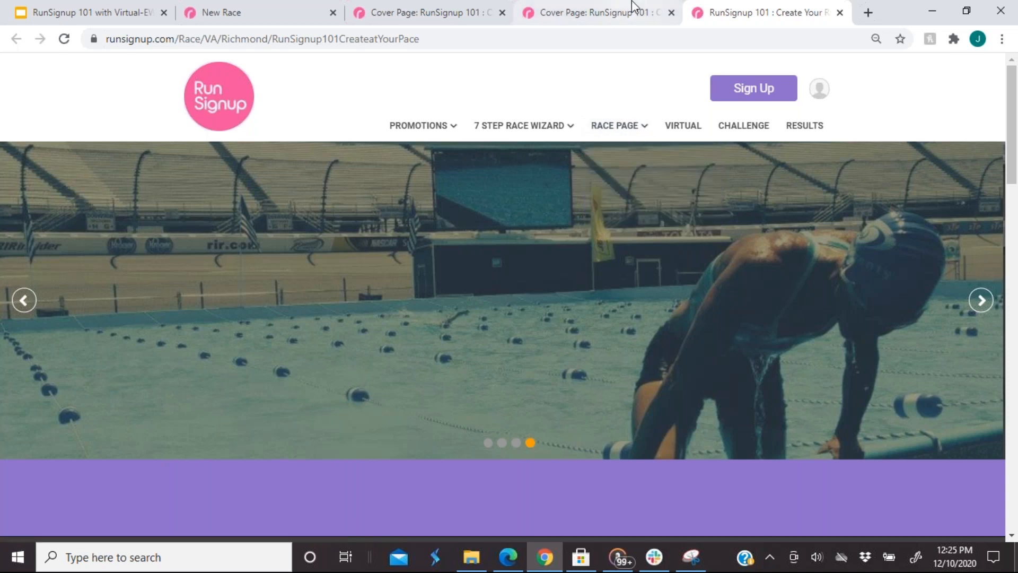
# - Switch to the race dashboard and review the race website's list of Custom Sections
pyautogui.click(619, 16)
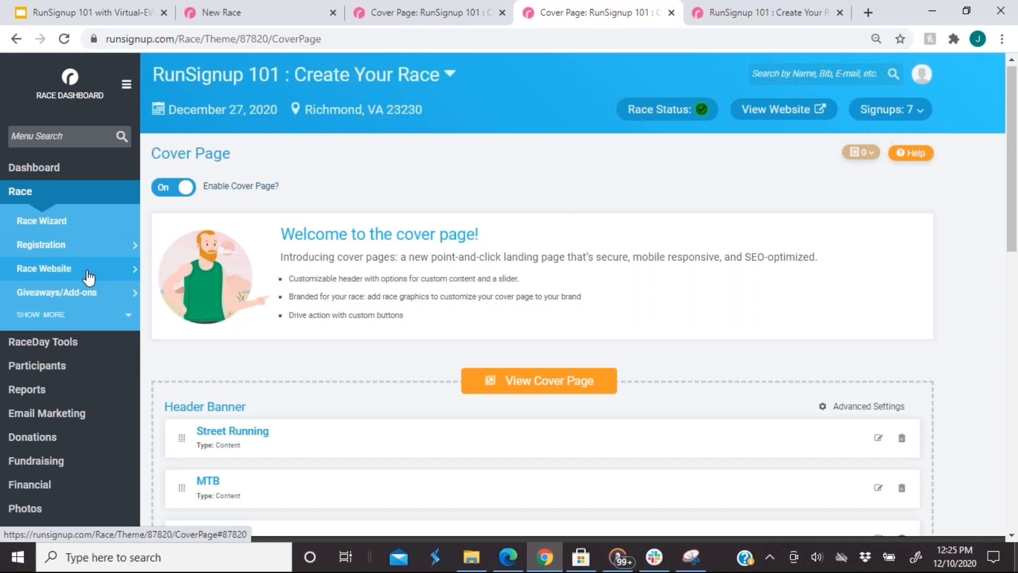
pyautogui.moveTo(88, 275)
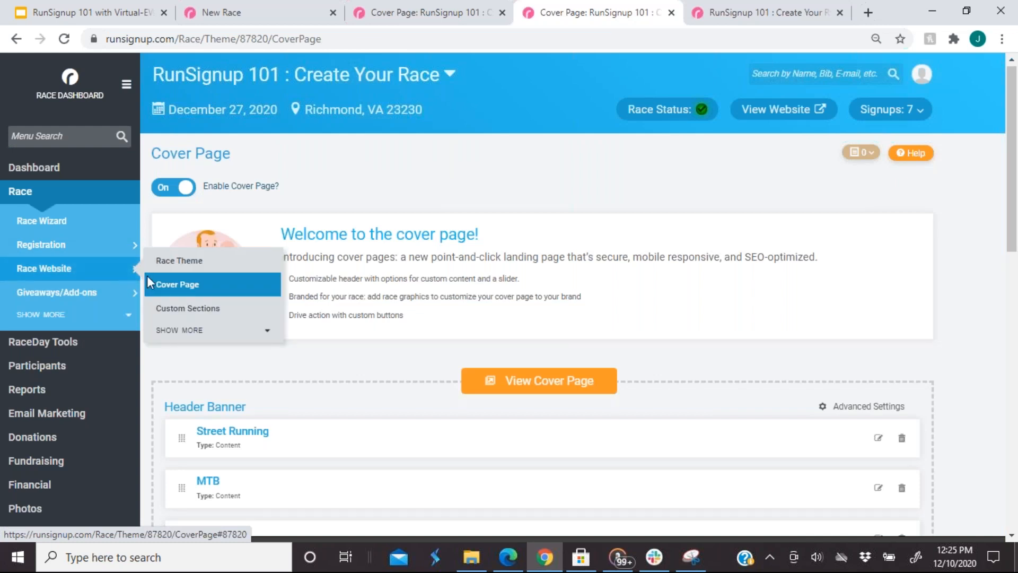
pyautogui.click(186, 311)
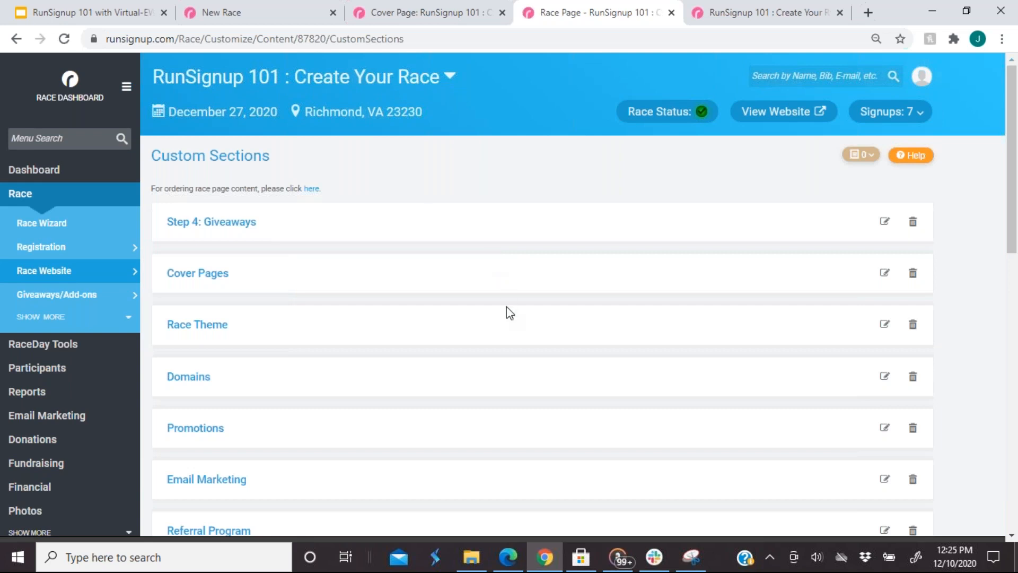
pyautogui.scroll(-3, 507, 308)
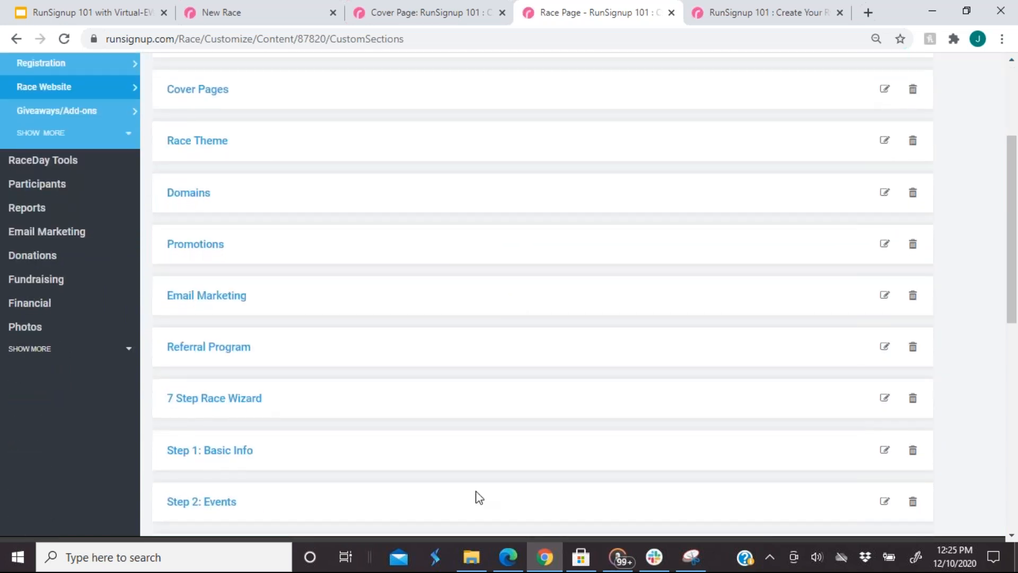
pyautogui.scroll(3, 455, 277)
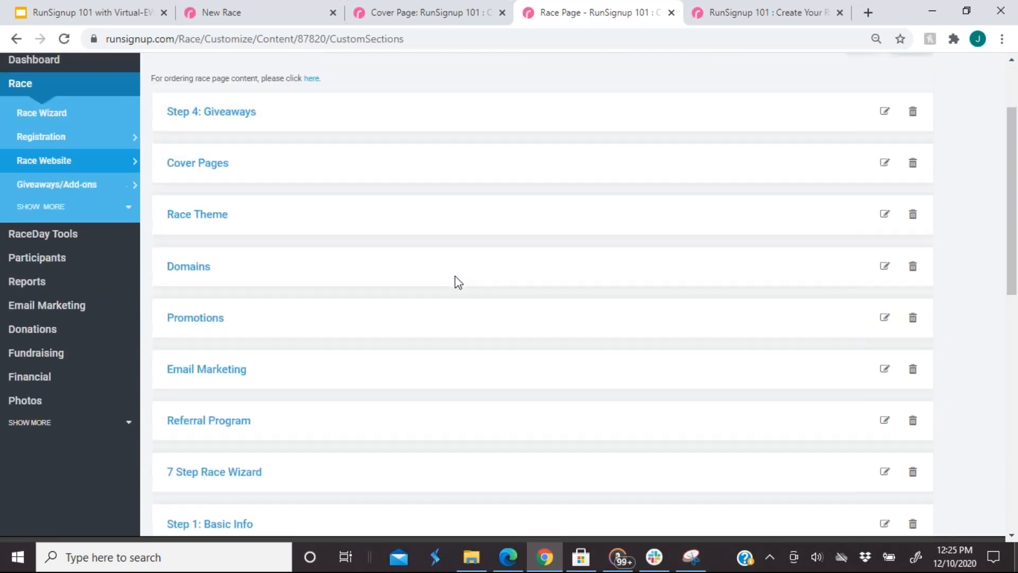
pyautogui.scroll(-15, 199, 196)
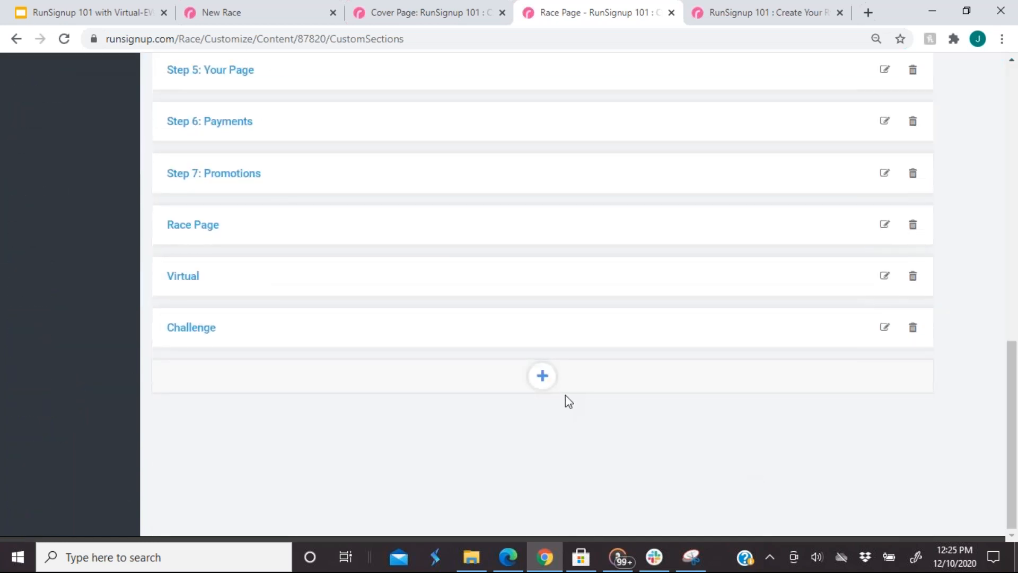
pyautogui.scroll(12, 565, 396)
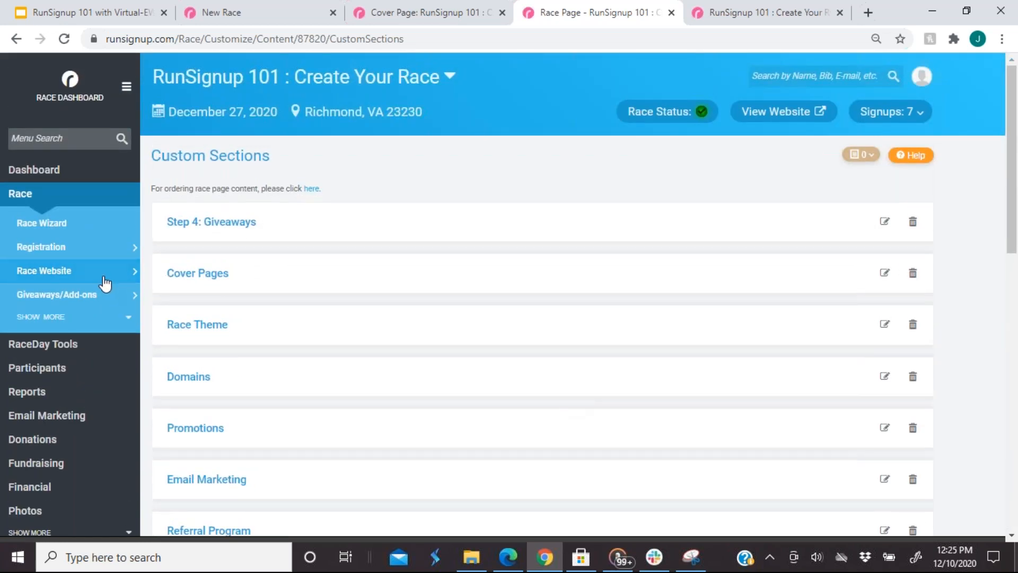
# - View the Custom Content Display settings for where each custom section appears on the race website
pyautogui.moveTo(106, 282)
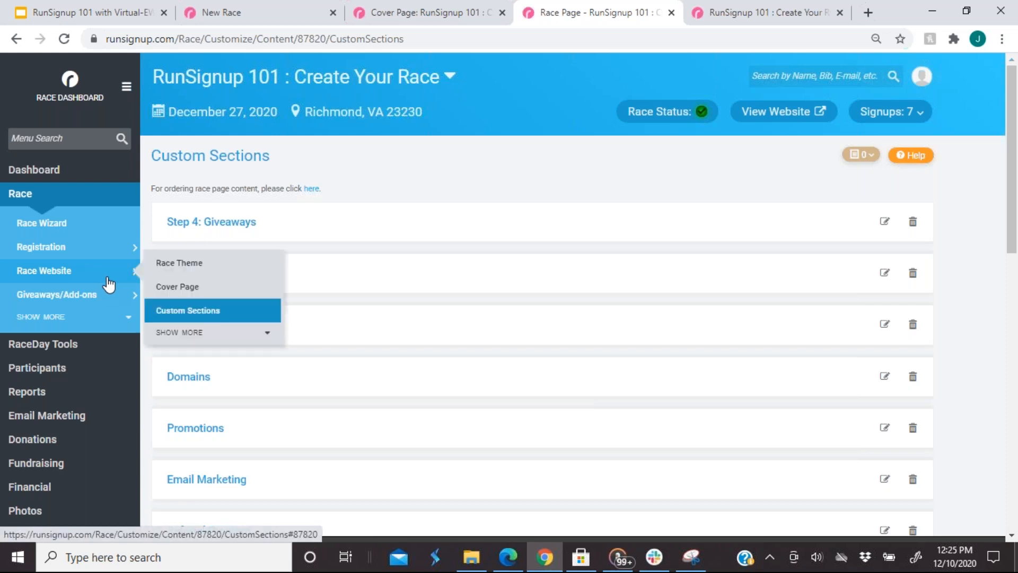
pyautogui.click(200, 333)
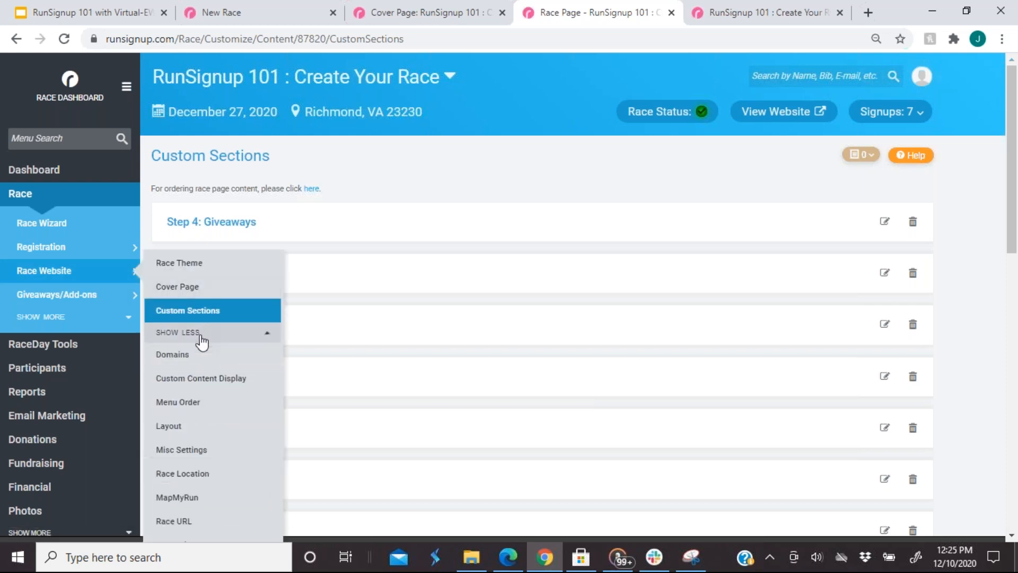
pyautogui.click(220, 389)
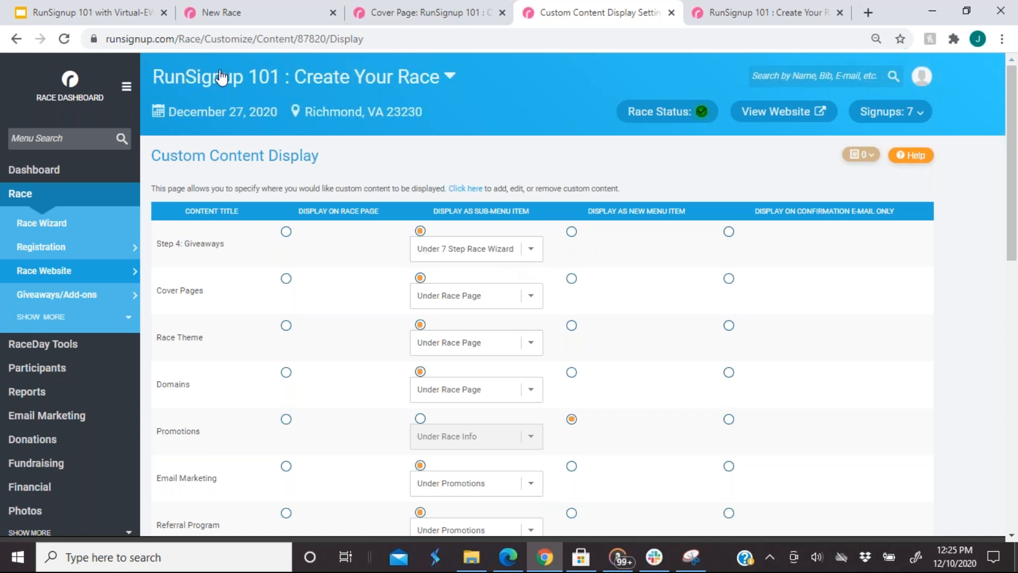
# - Find the Domains setup page by searching the dashboard for "domain" and open it
pyautogui.click(72, 137)
pyautogui.write('domain')
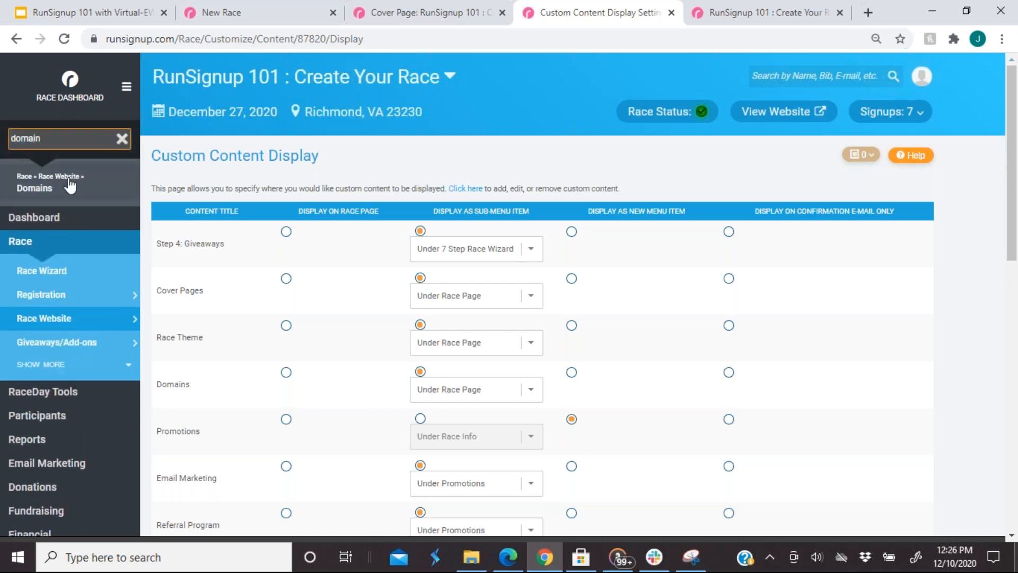
pyautogui.click(69, 186)
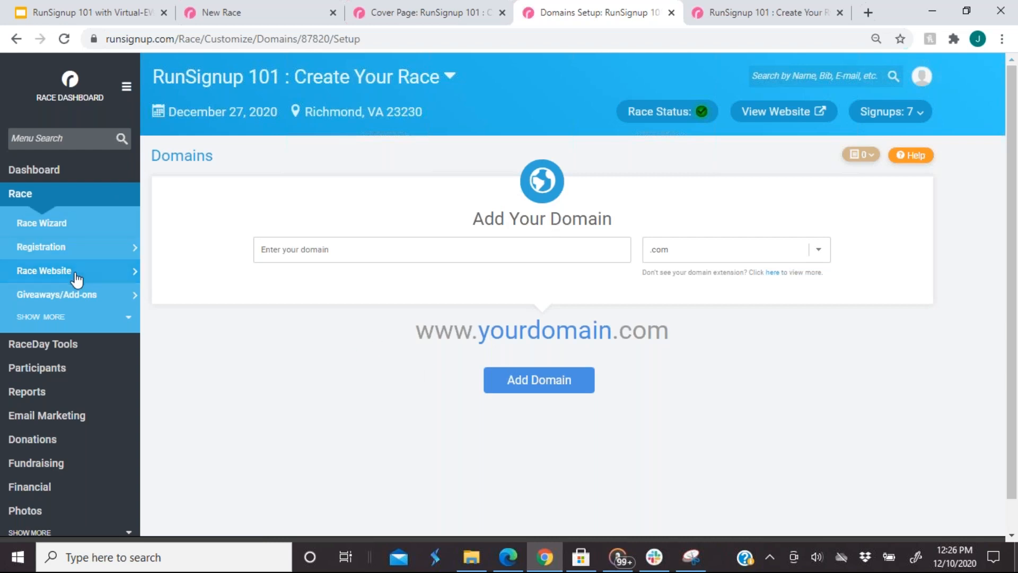
# - Move the Challenge item above Virtual in the race website's Menu Order
pyautogui.moveTo(75, 275)
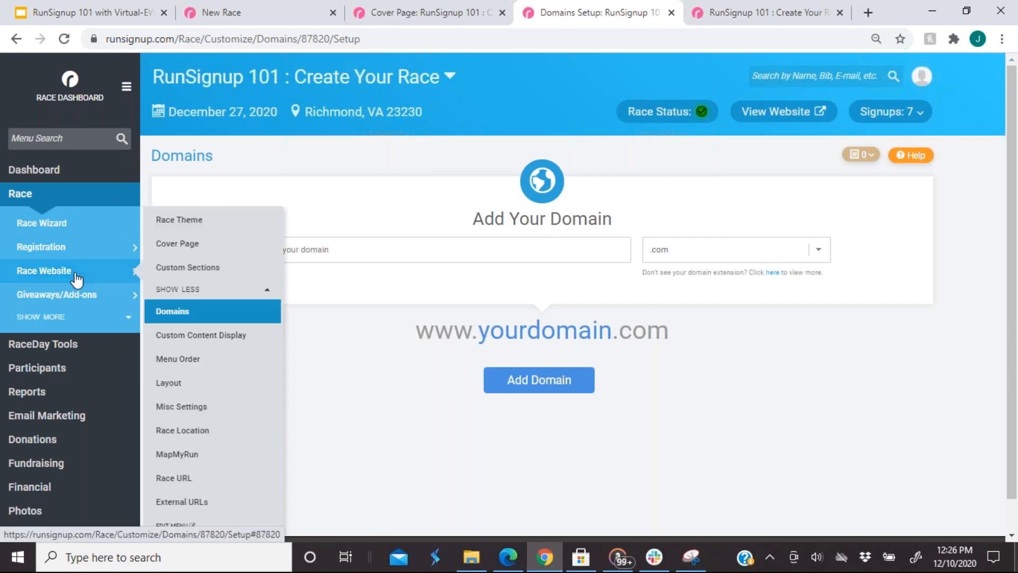
pyautogui.click(208, 359)
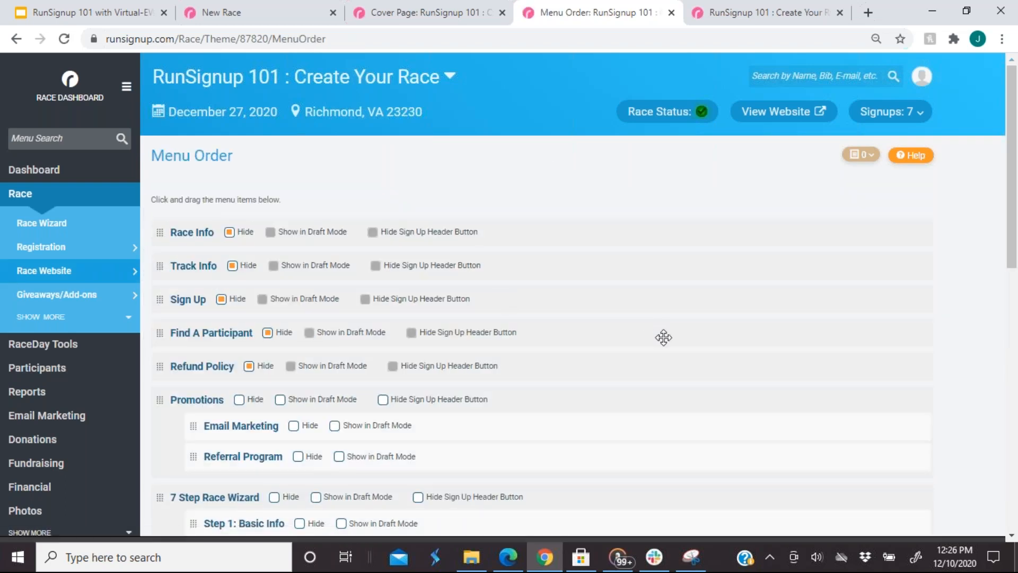
pyautogui.scroll(-1, 663, 337)
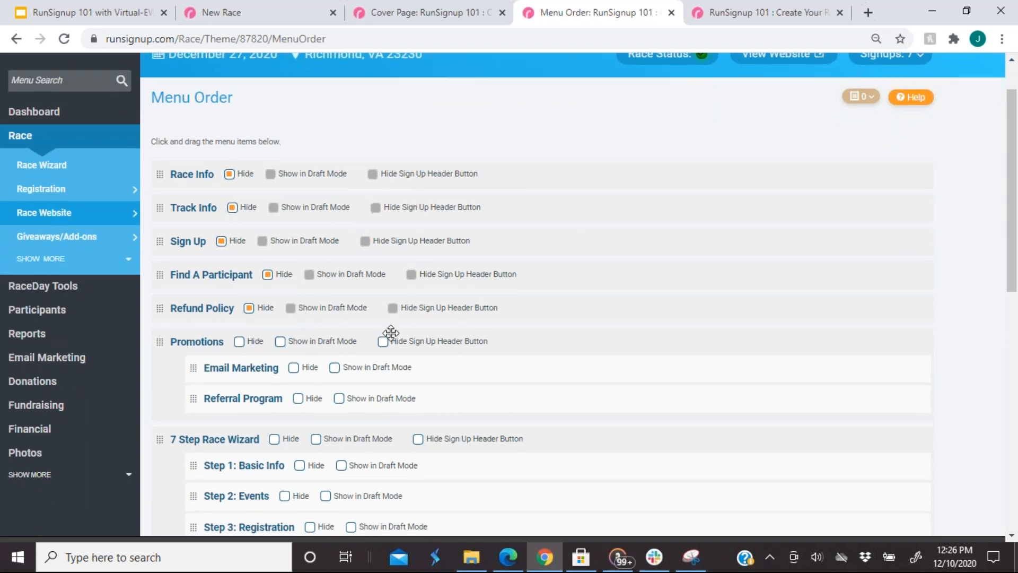
pyautogui.scroll(-1, 391, 333)
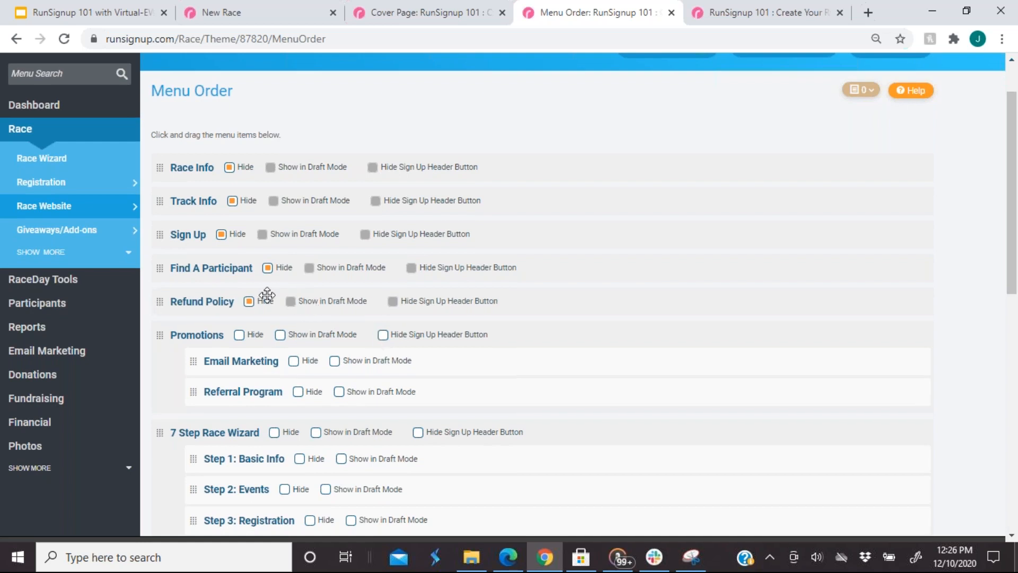
pyautogui.click(248, 301)
pyautogui.scroll(-3, 388, 405)
pyautogui.scroll(-7, 388, 405)
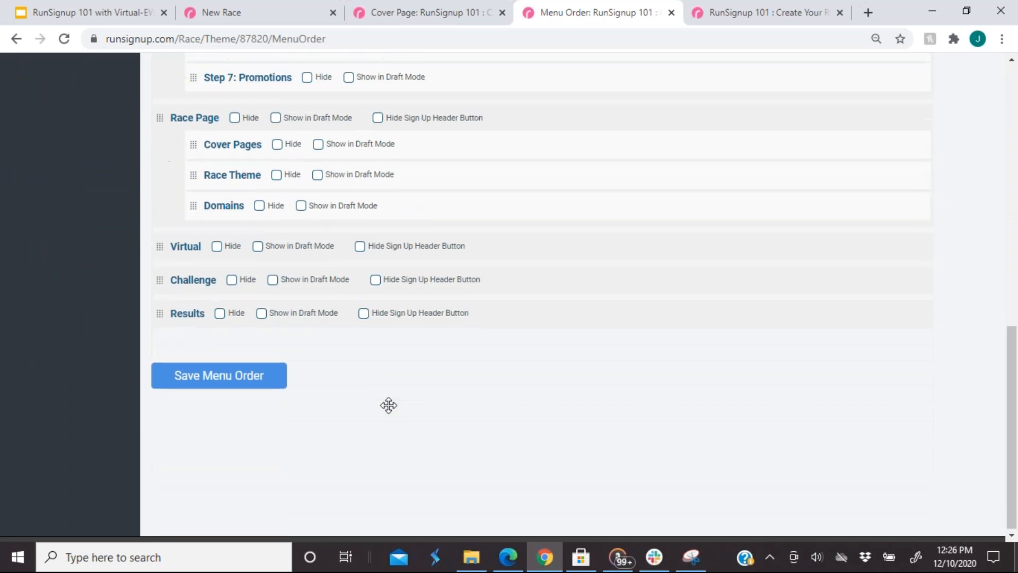
pyautogui.moveTo(197, 279); pyautogui.dragTo(197, 247)
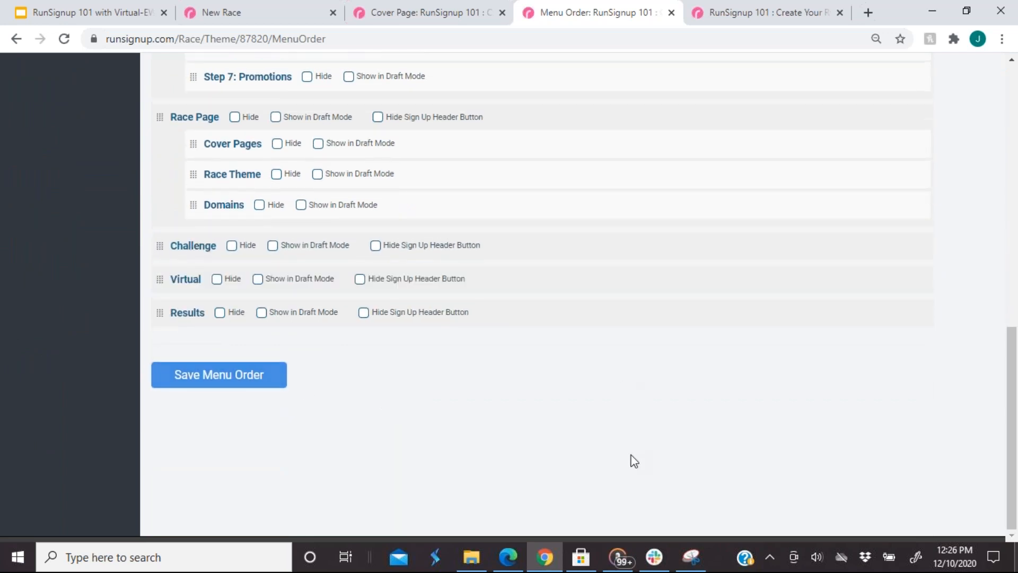
pyautogui.scroll(4, 615, 448)
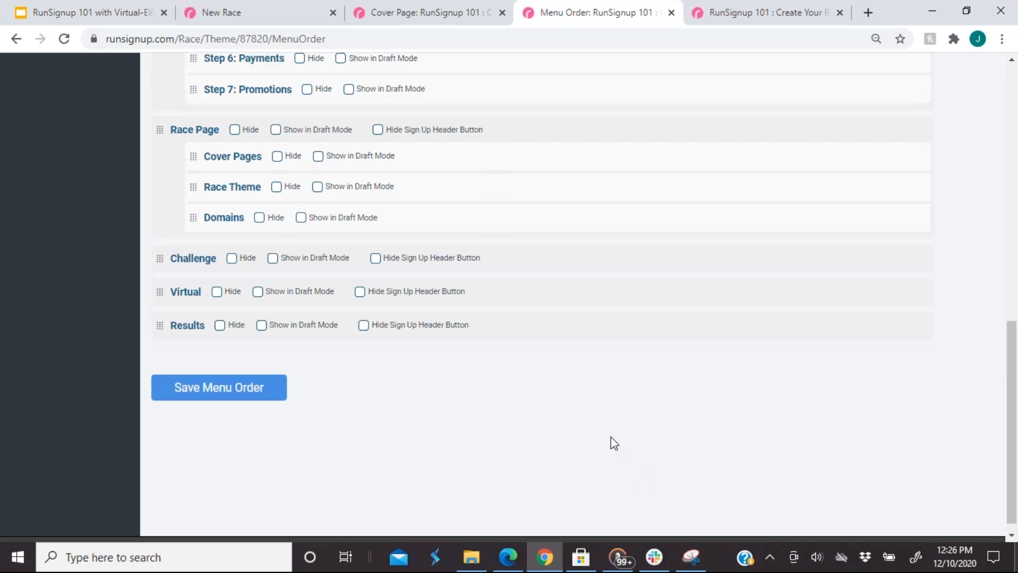
pyautogui.scroll(6, 116, 247)
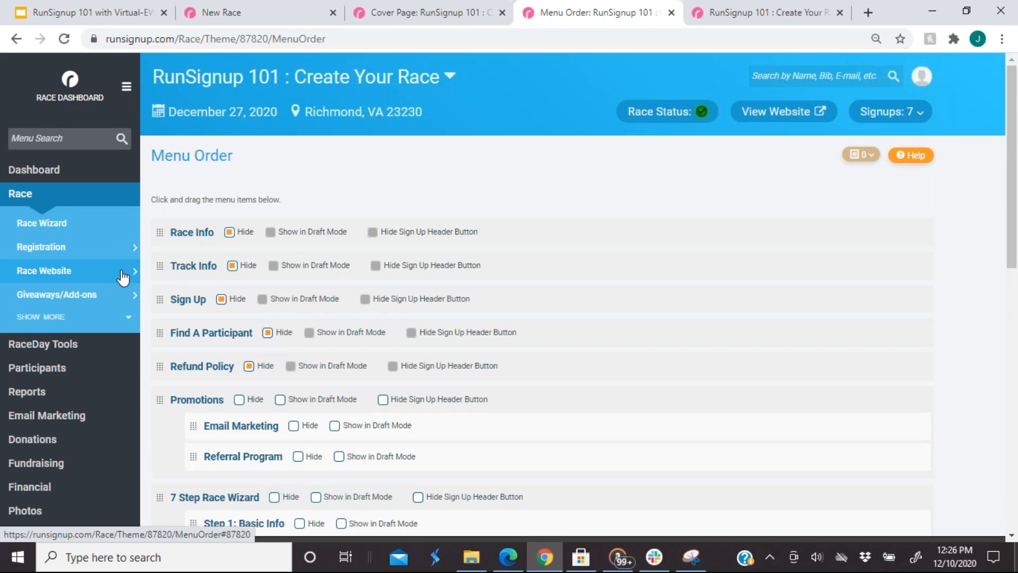
# - Open the race website's Layout ordering and examine the reorderable sections, such as Description and Race Website
pyautogui.click(122, 271)
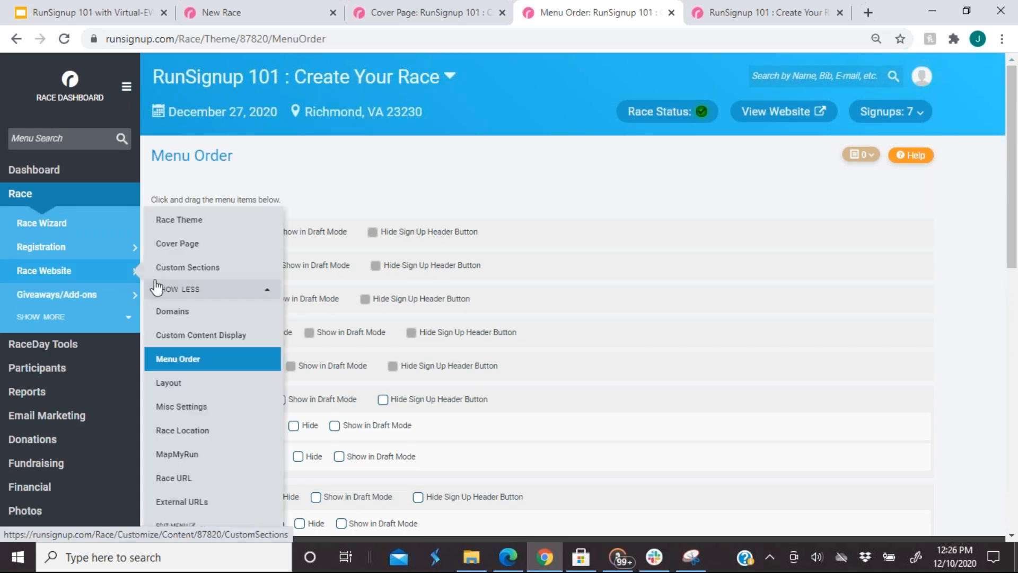
pyautogui.click(183, 385)
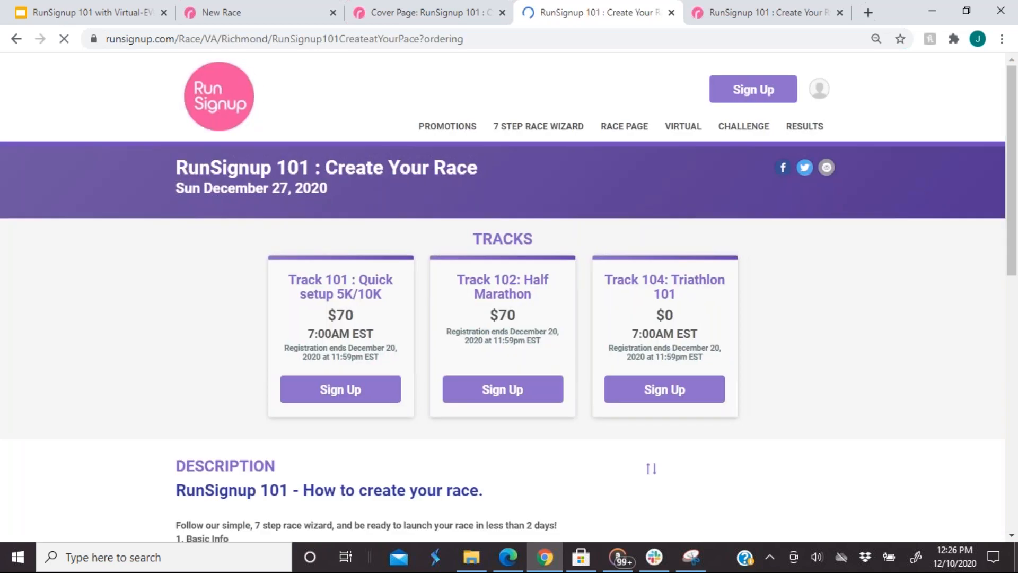
pyautogui.scroll(-3, 503, 297)
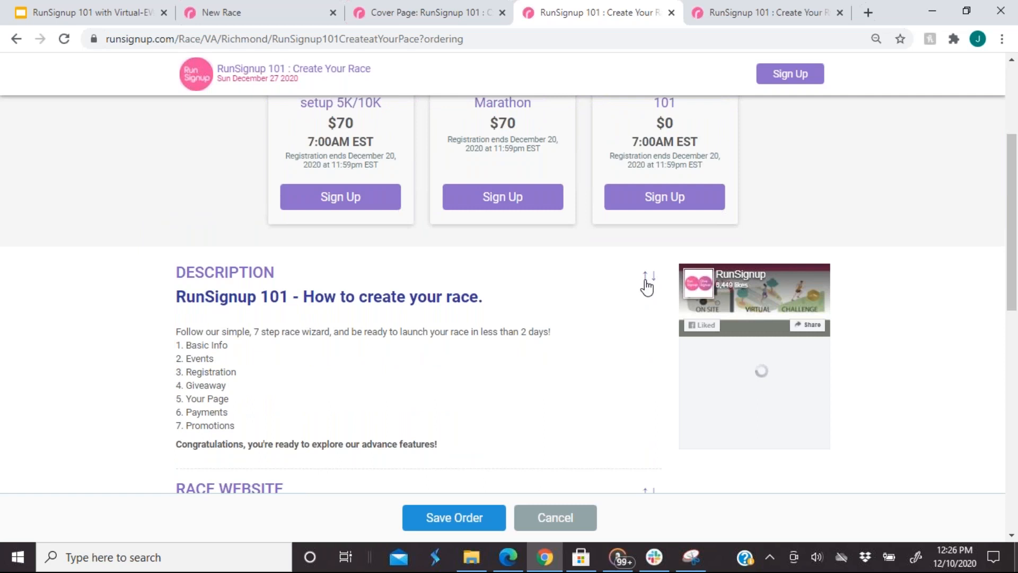
pyautogui.scroll(-1, 645, 283)
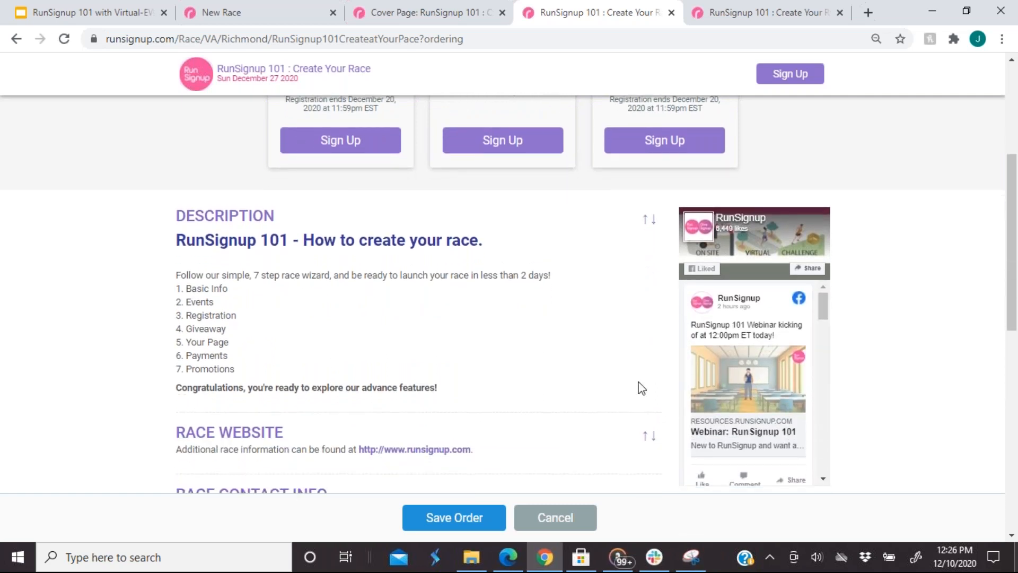
pyautogui.scroll(4, 639, 380)
pyautogui.scroll(1, 639, 381)
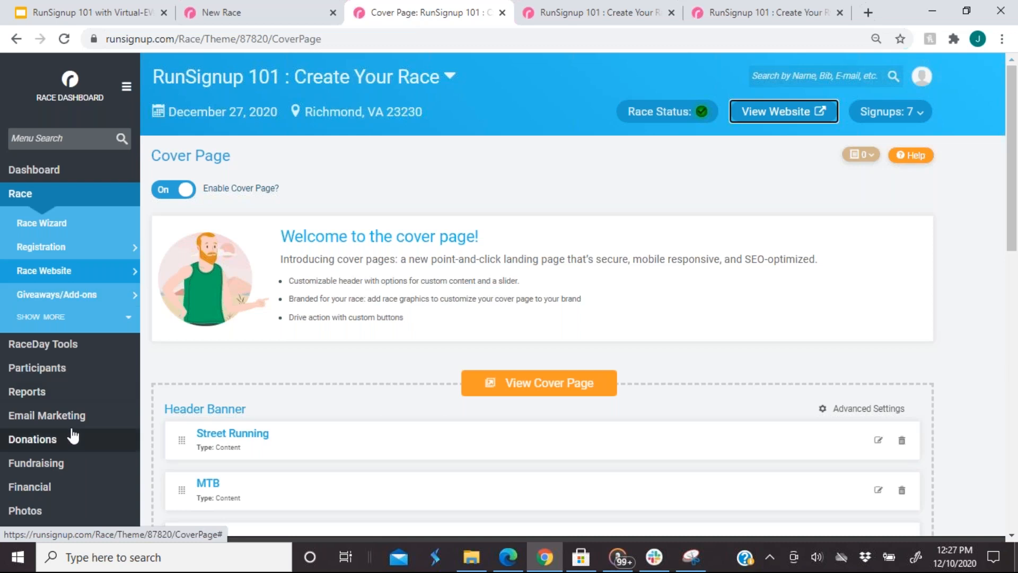
# - Return to the dashboard's Cover Page tab and open the View Participants report
pyautogui.click(52, 370)
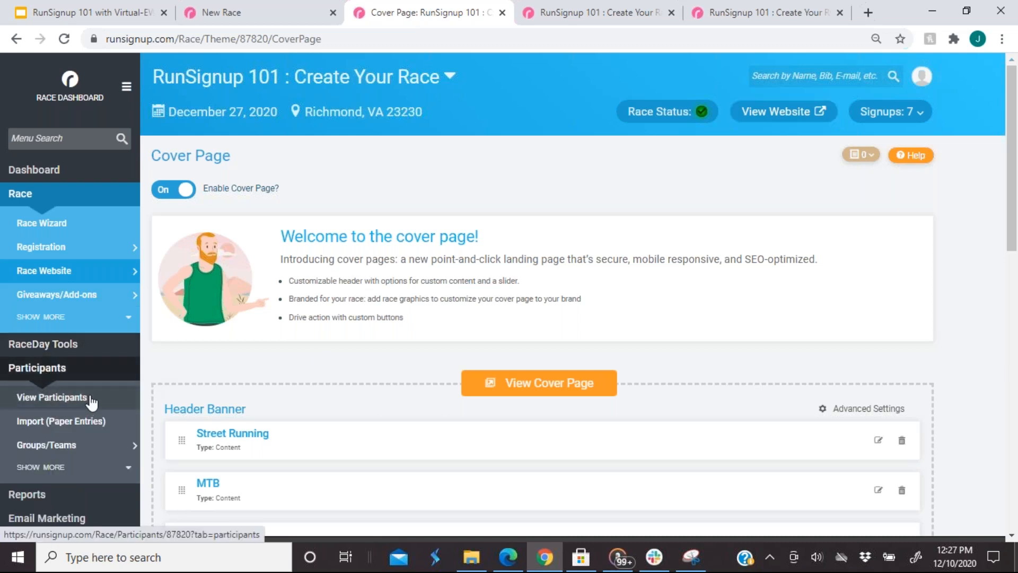
pyautogui.click(90, 398)
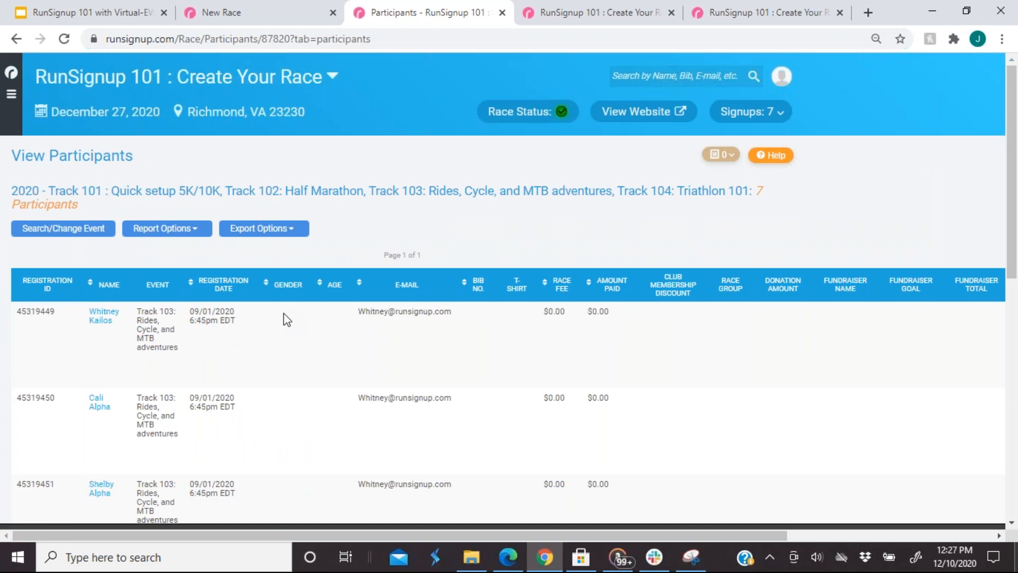
pyautogui.scroll(-1, 259, 305)
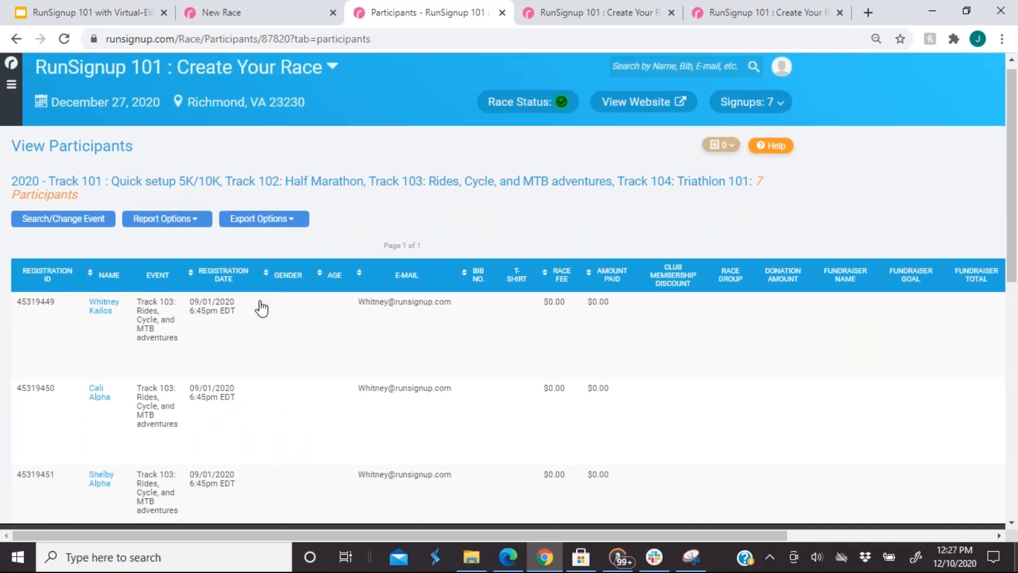
pyautogui.scroll(-1, 262, 308)
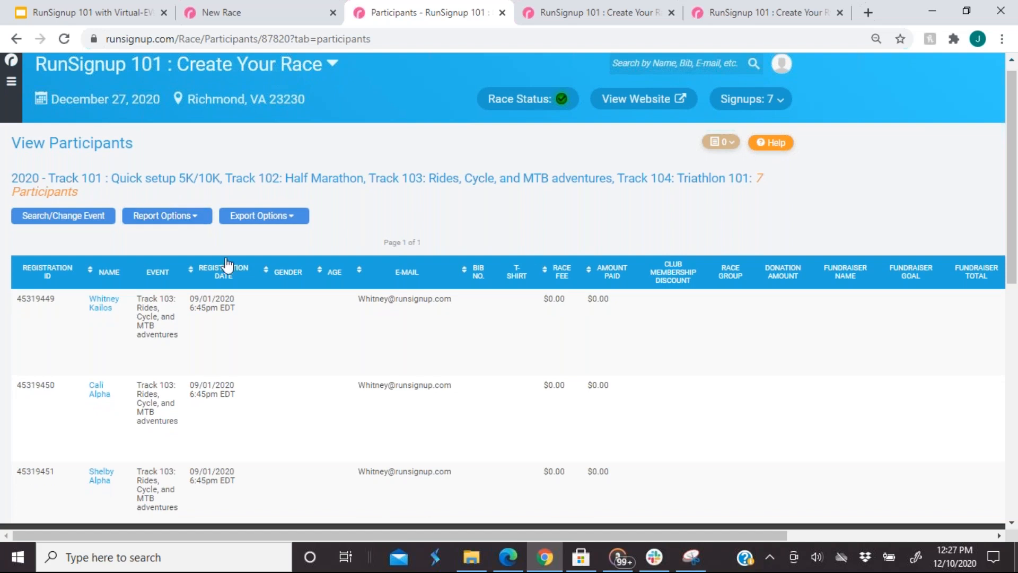
# - Customize the participant report view, adding the Date of Birth and Phone columns from the full column list
pyautogui.click(173, 219)
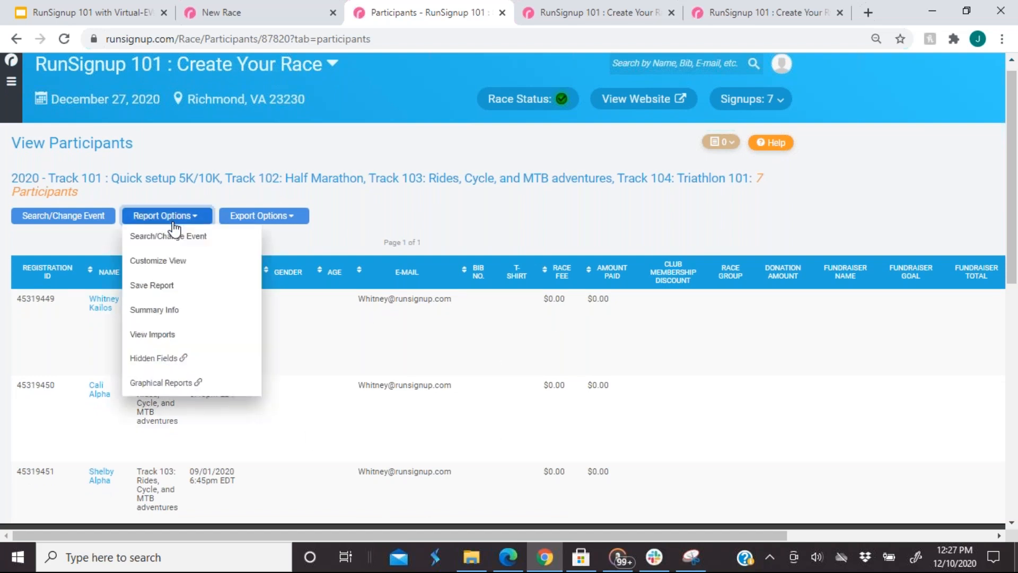
pyautogui.click(177, 264)
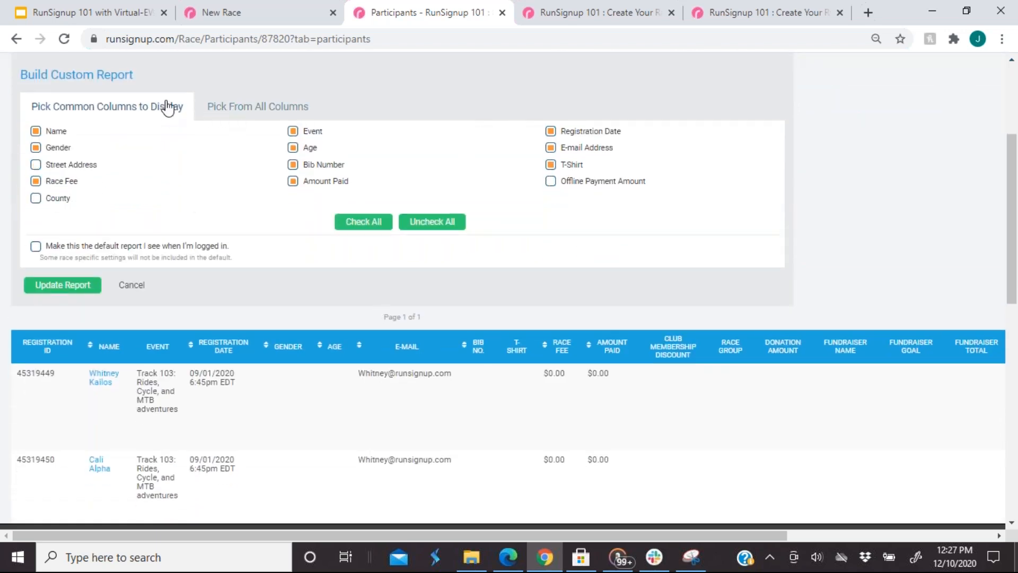
pyautogui.scroll(1, 175, 212)
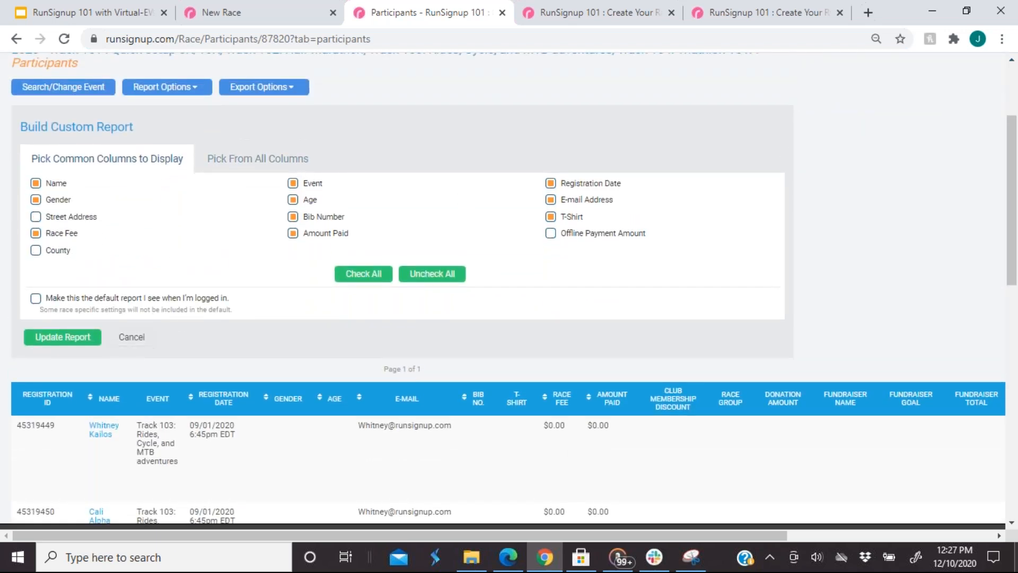
pyautogui.click(225, 162)
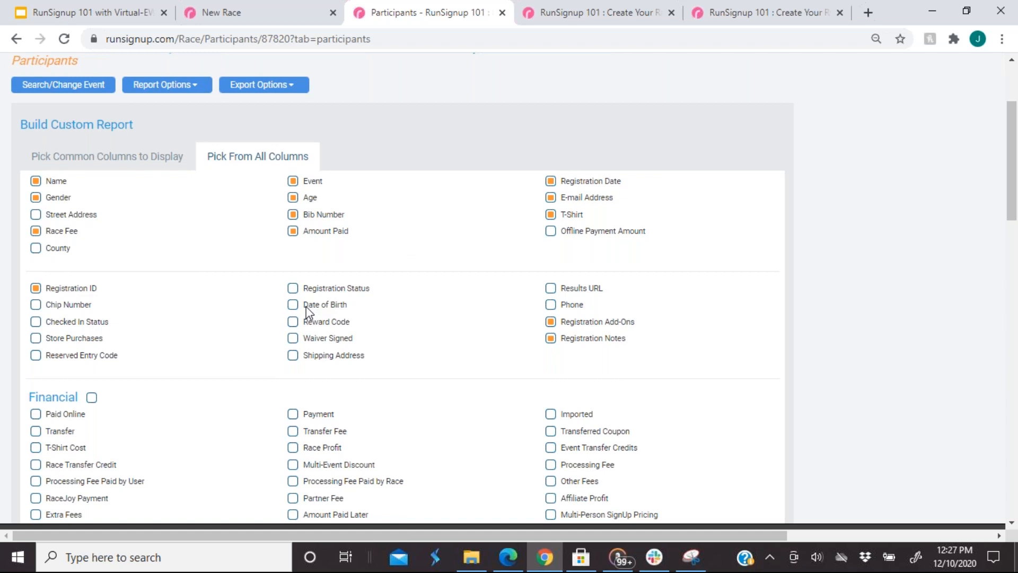
pyautogui.click(551, 306)
pyautogui.scroll(-1, 435, 401)
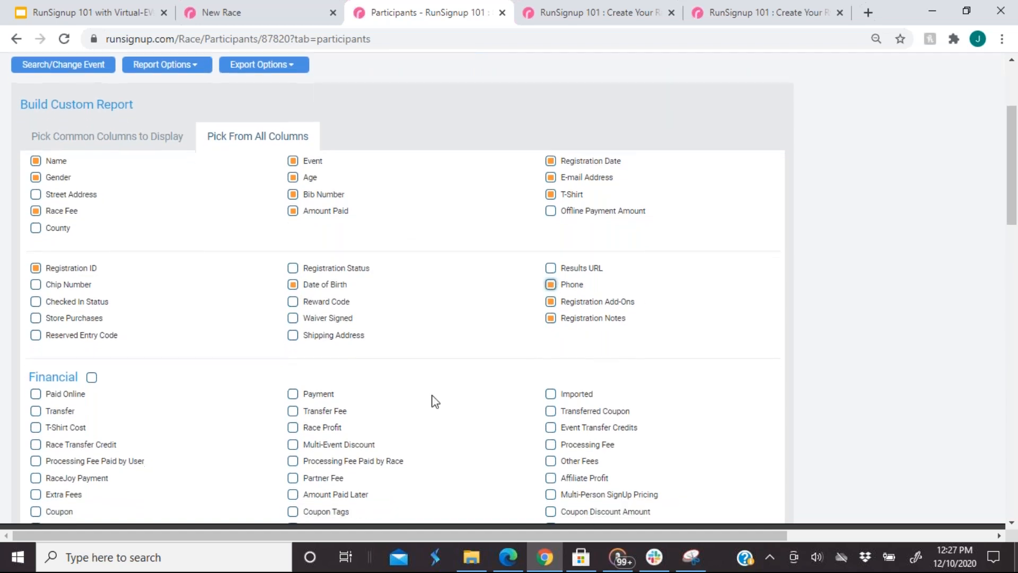
pyautogui.scroll(-2, 435, 401)
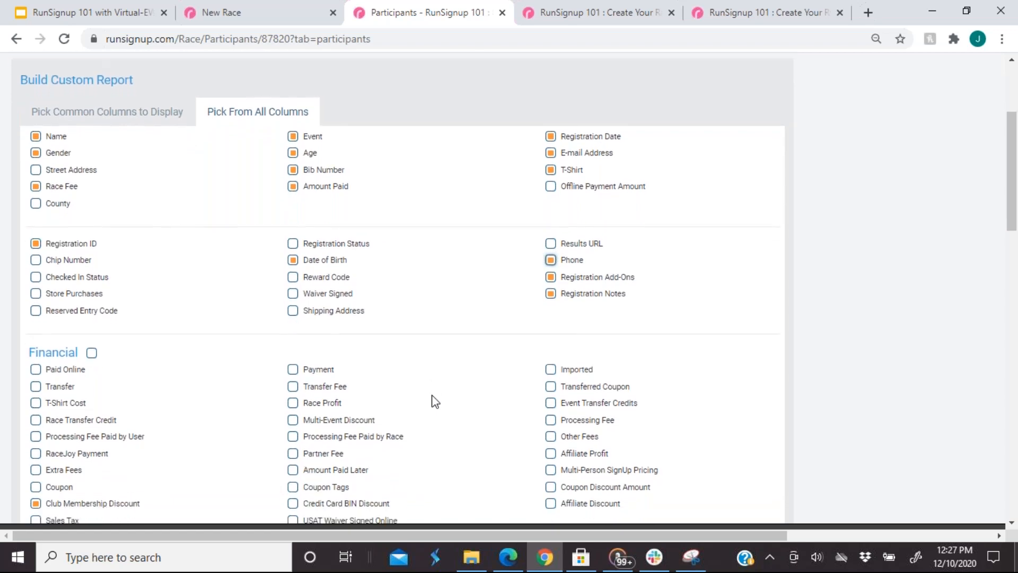
# - Examine the export options offered for the participant report, such as Download All As CSV
pyautogui.scroll(1, 369, 296)
pyautogui.scroll(4, 369, 297)
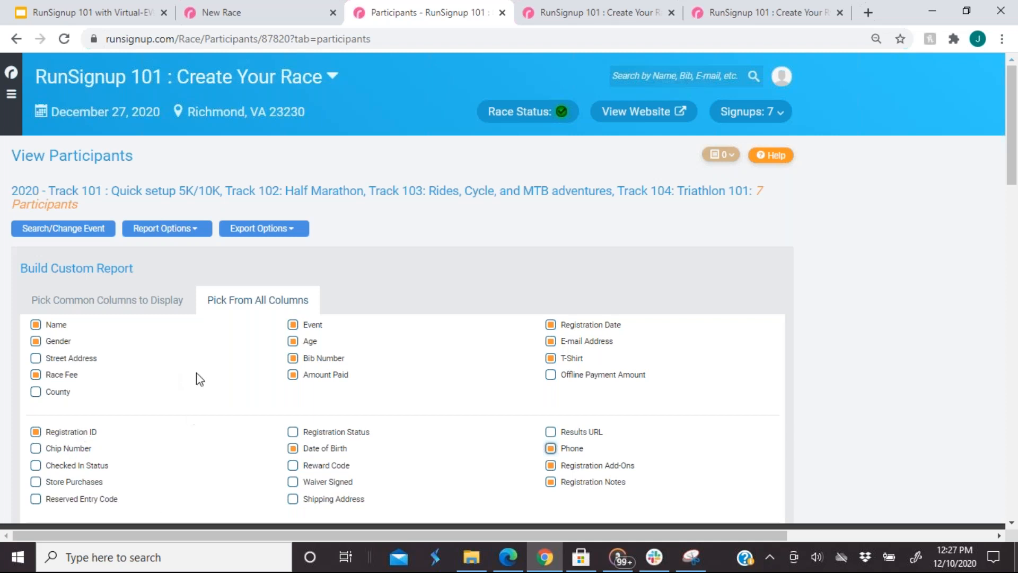
pyautogui.click(258, 236)
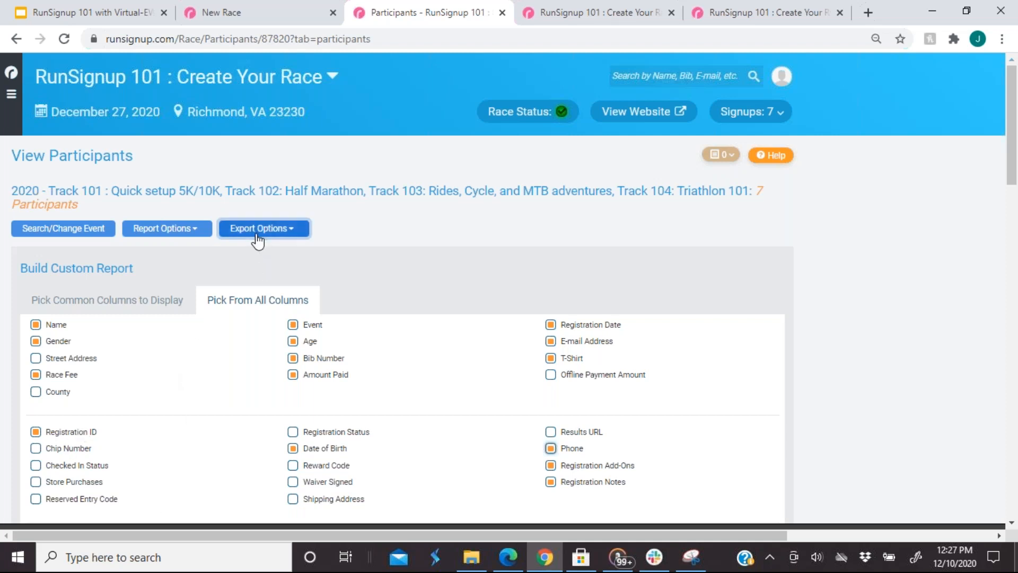
pyautogui.click(258, 241)
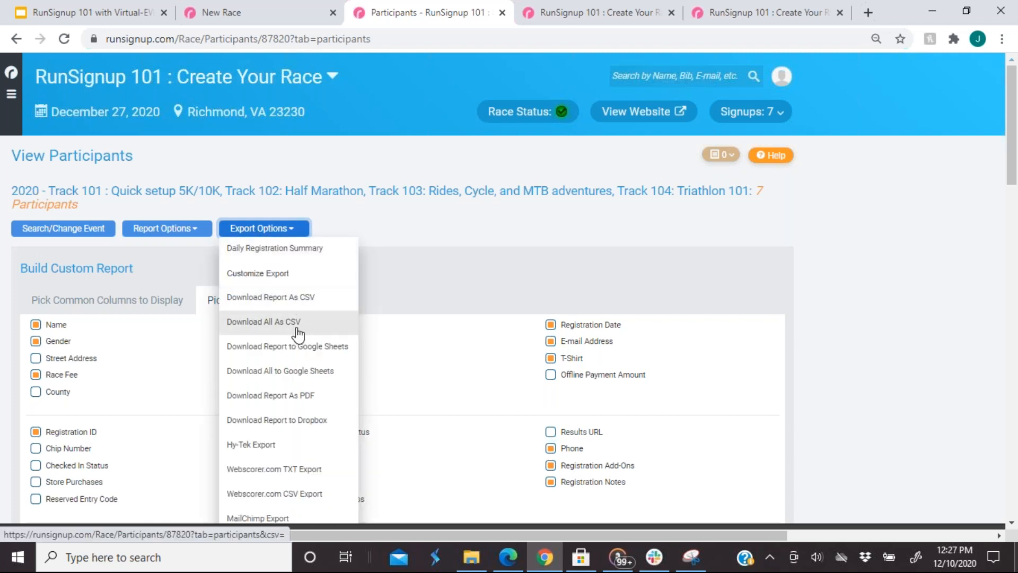
pyautogui.click(511, 268)
# - Update the custom participant report with the selected columns and review its export choices again
pyautogui.scroll(-4, 513, 268)
pyautogui.scroll(-3, 512, 269)
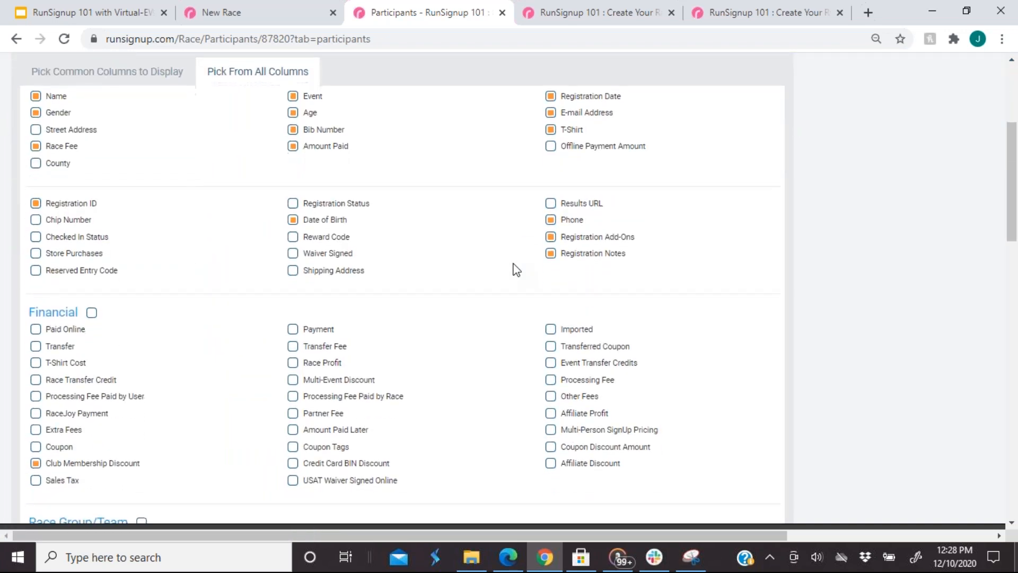
pyautogui.scroll(-4, 513, 270)
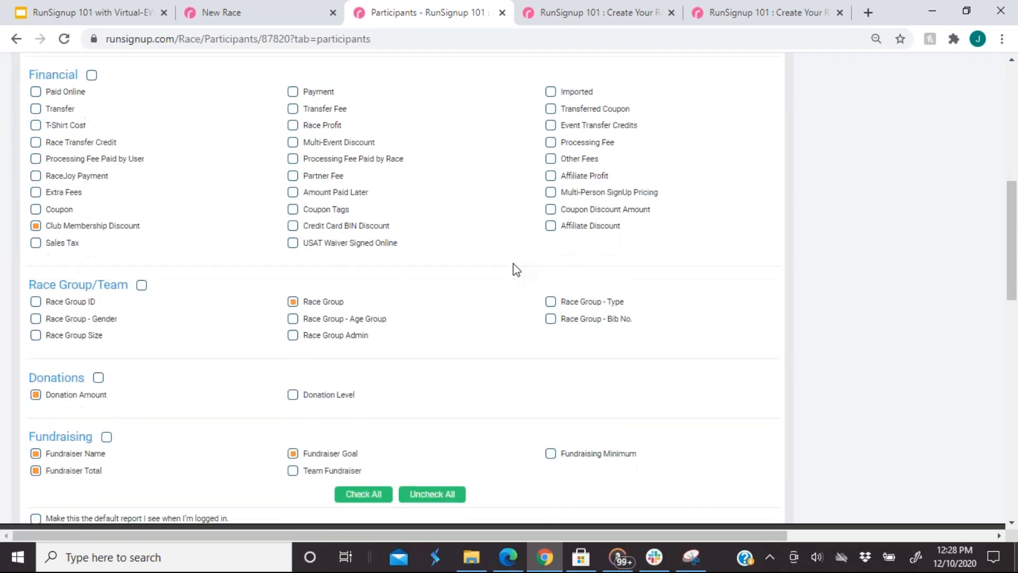
pyautogui.click(65, 404)
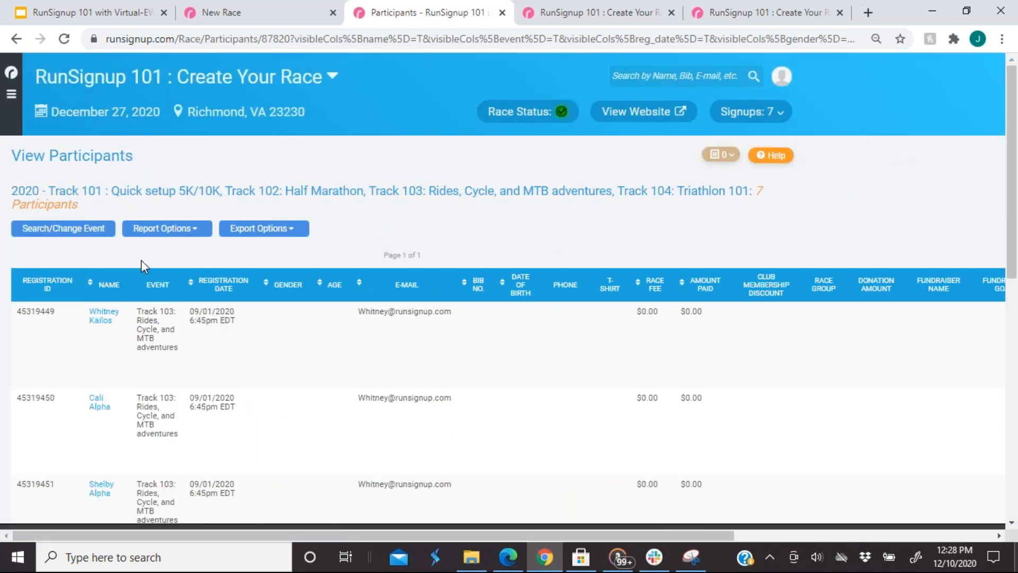
pyautogui.click(239, 233)
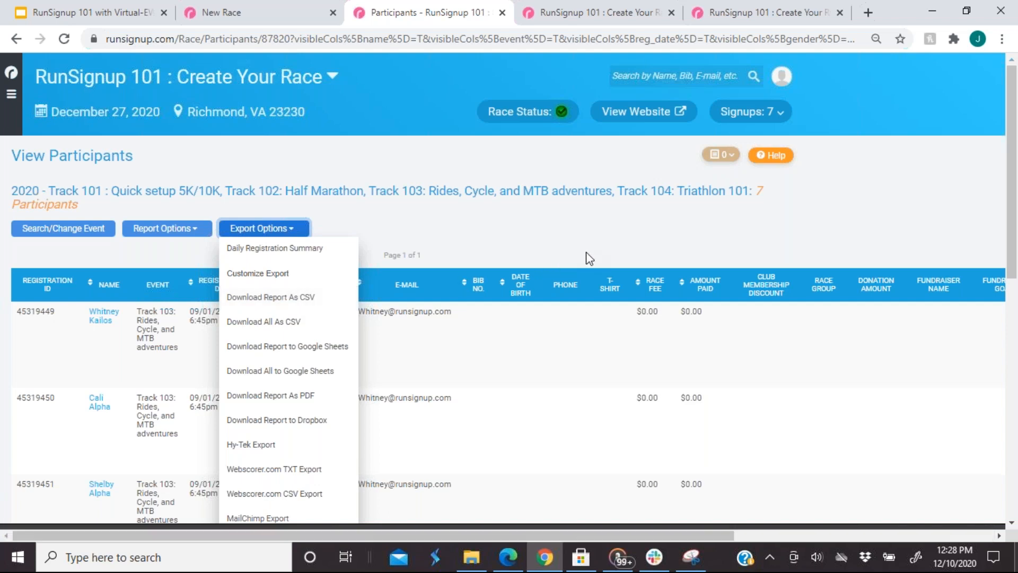
pyautogui.click(521, 255)
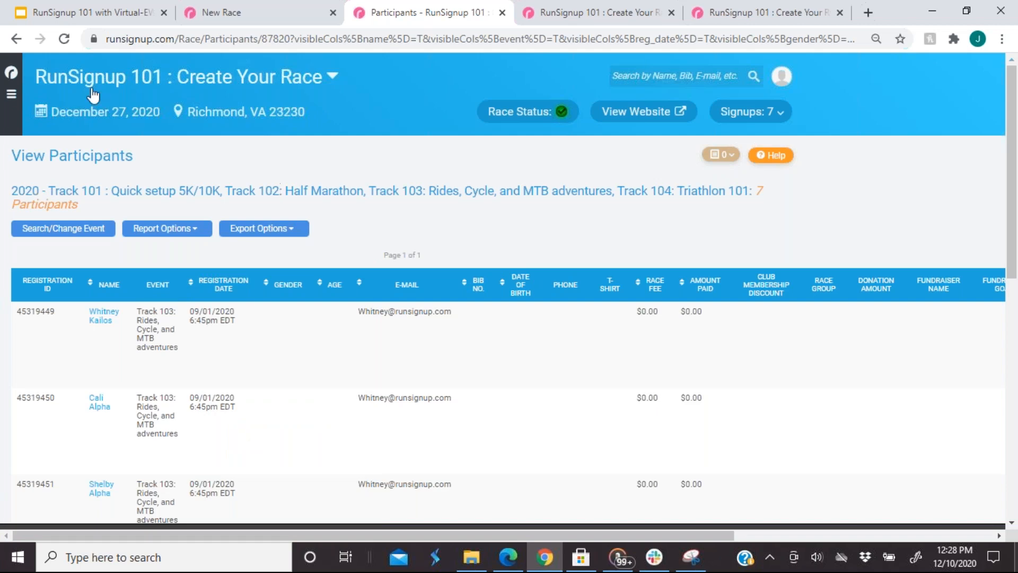
# - Open the race's Donations setup page and examine its start date and description fields
pyautogui.click(9, 97)
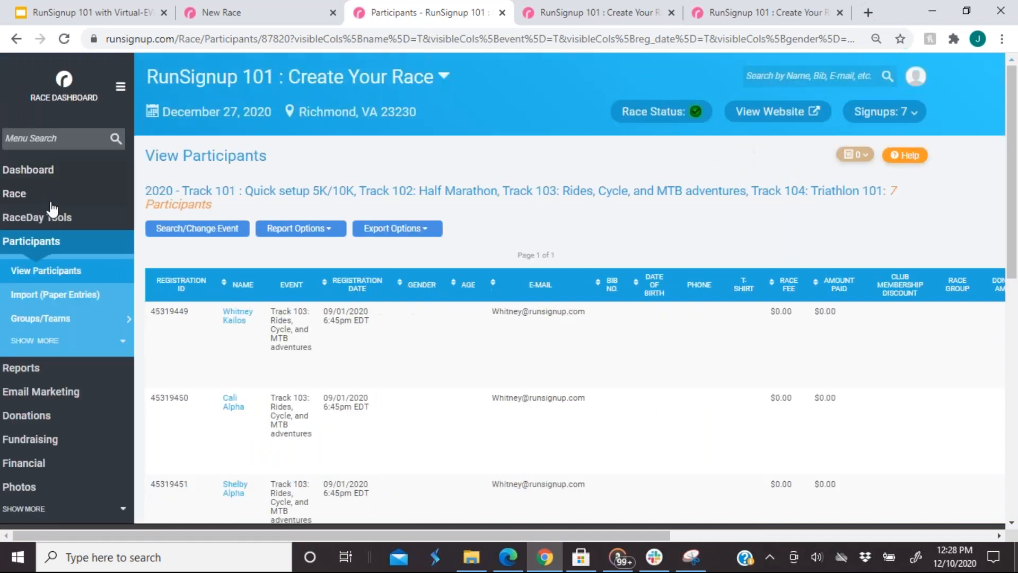
pyautogui.click(59, 422)
pyautogui.scroll(-1, 69, 447)
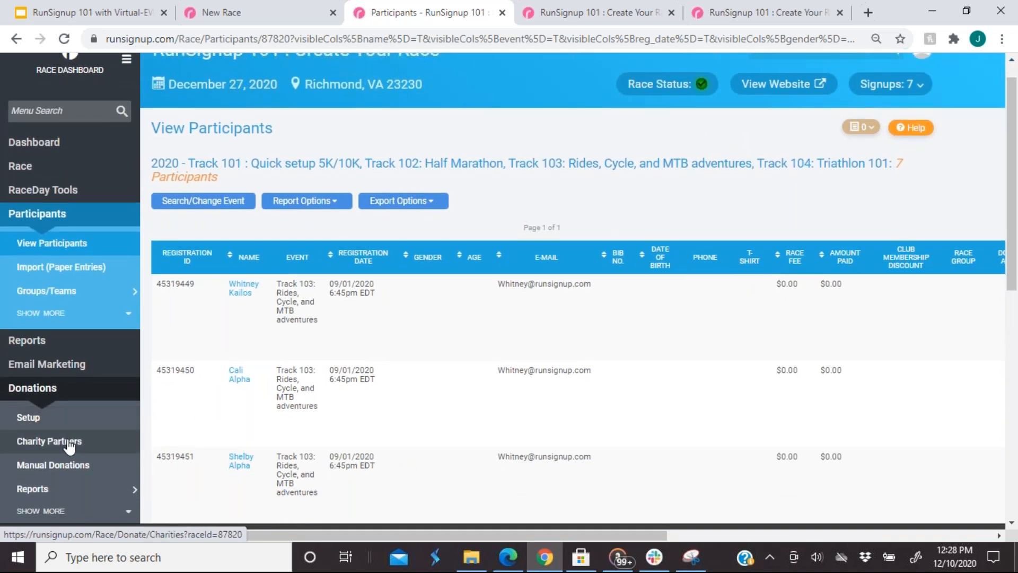
pyautogui.click(23, 418)
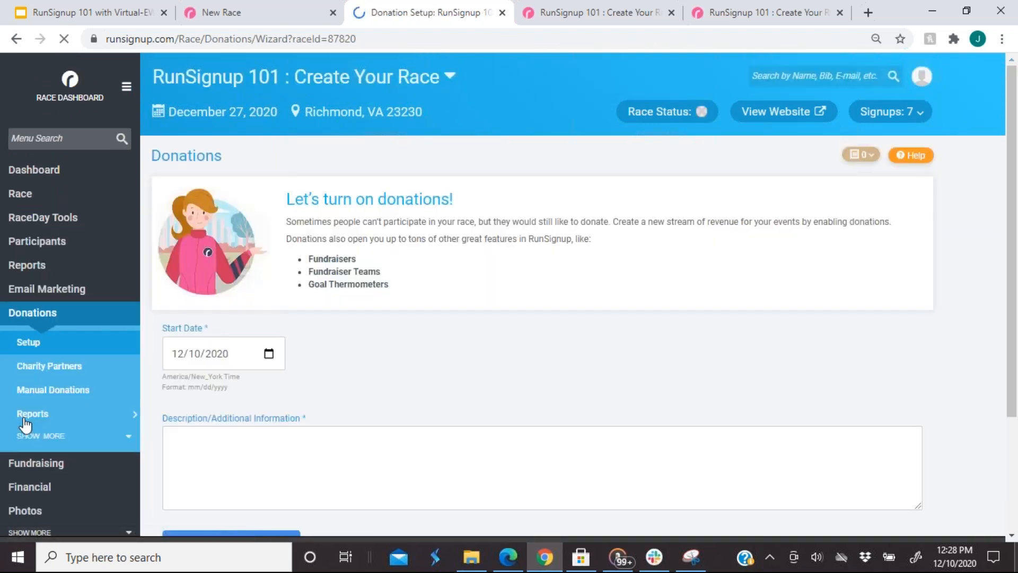
pyautogui.scroll(-1, 381, 414)
pyautogui.scroll(-1, 382, 414)
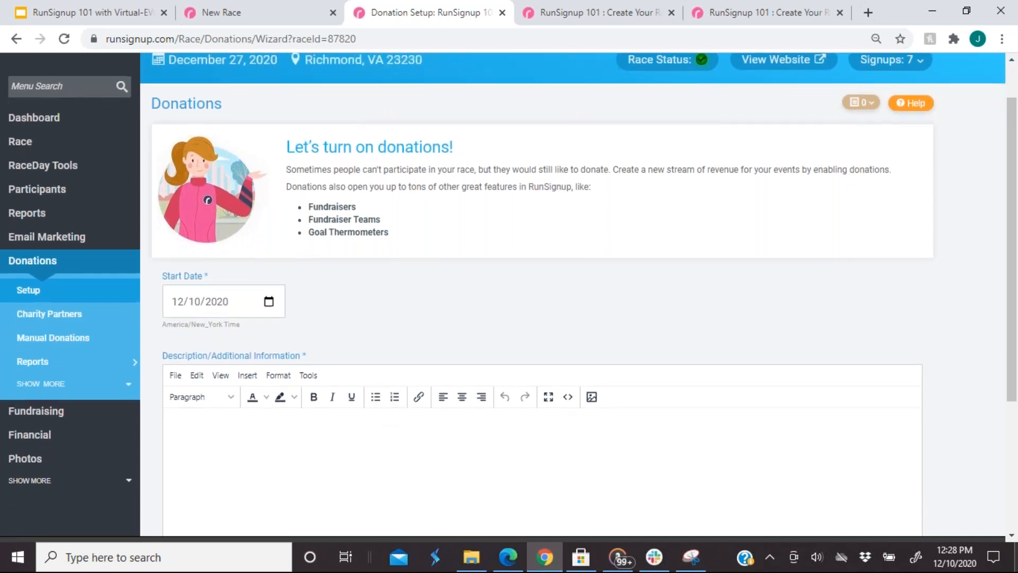
pyautogui.scroll(-1, 221, 467)
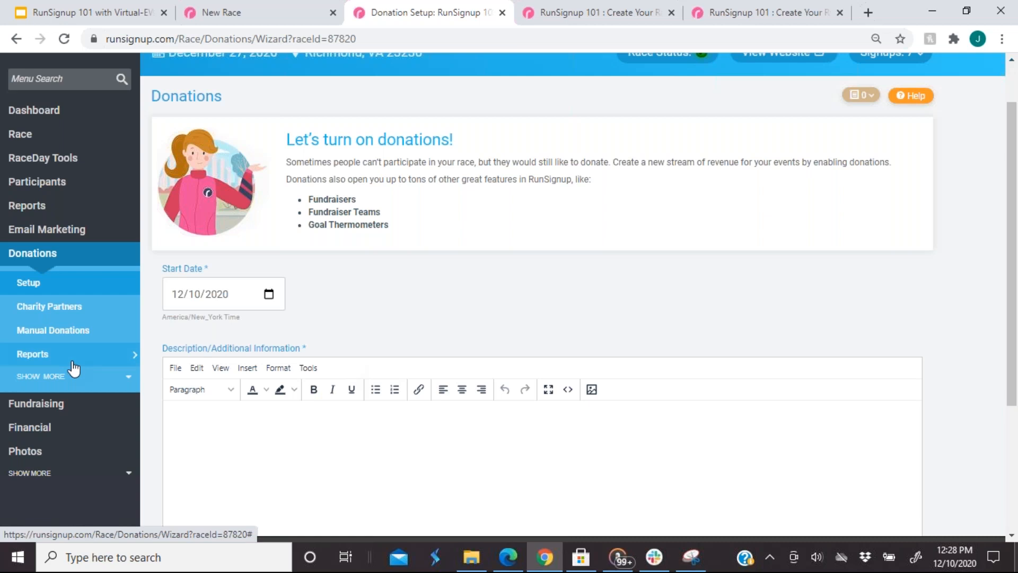
# - Look through the race dashboard's donation report, Fundraising and Reports options
pyautogui.moveTo(73, 363)
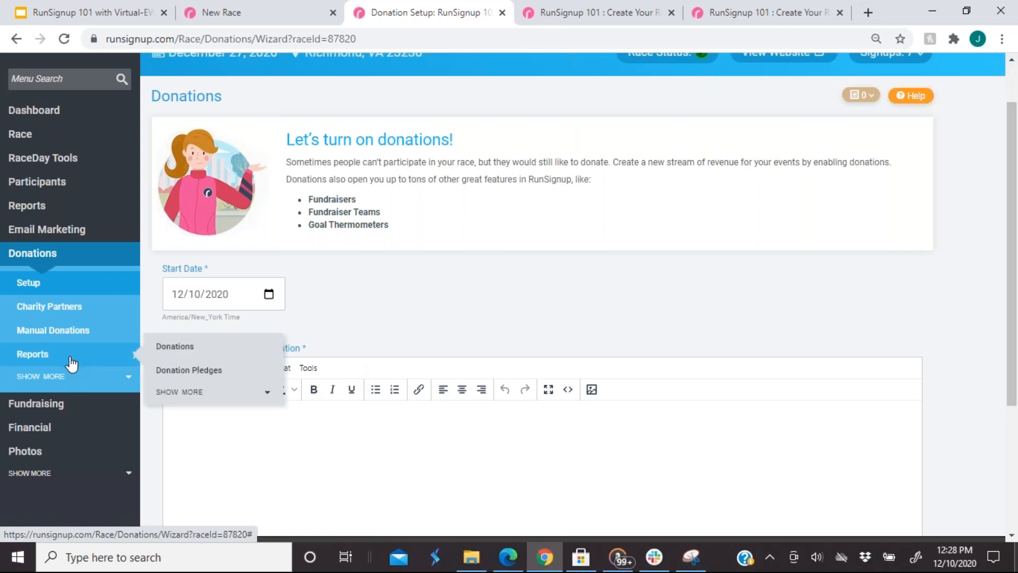
pyautogui.click(46, 255)
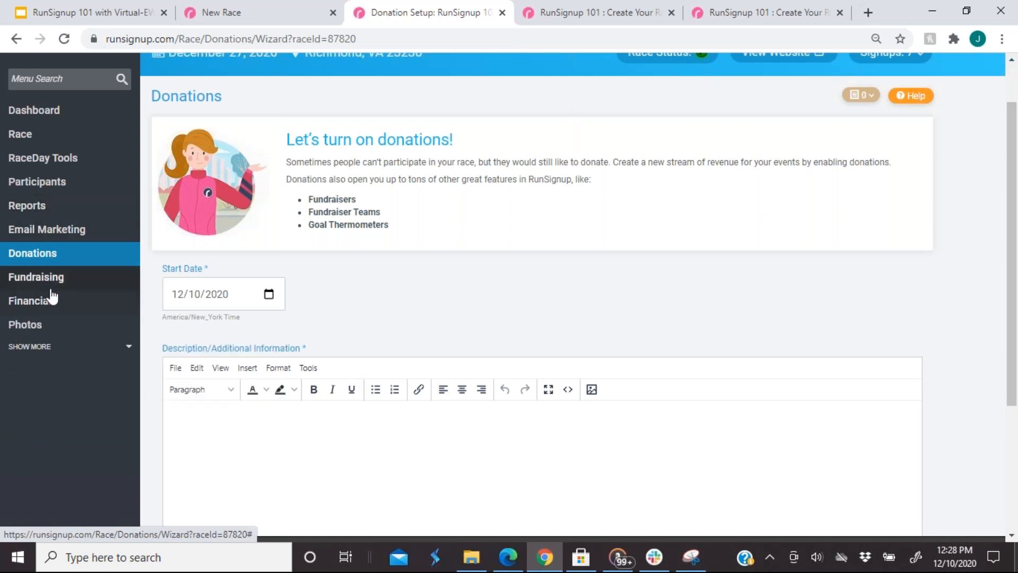
pyautogui.click(51, 283)
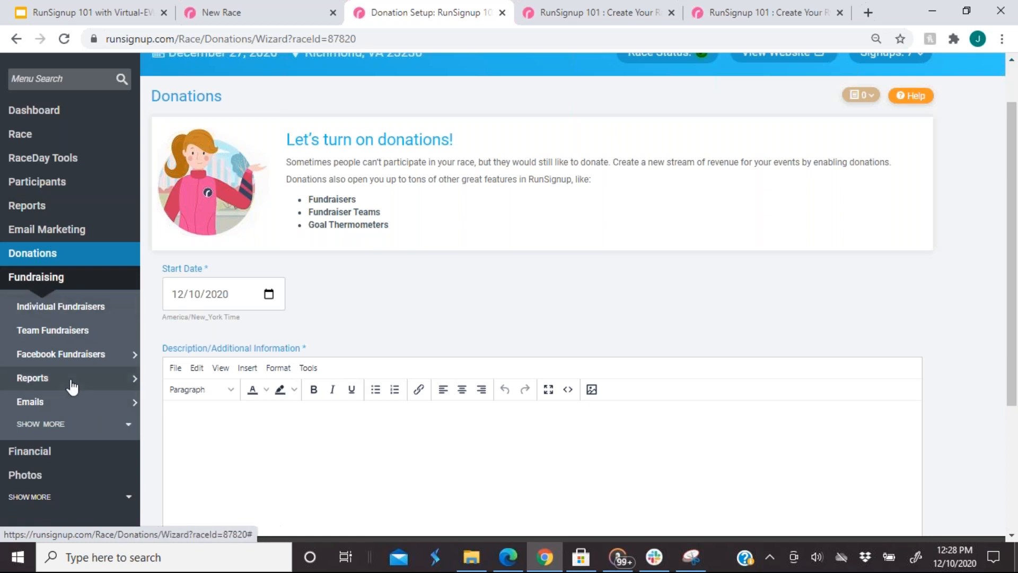
pyautogui.click(47, 283)
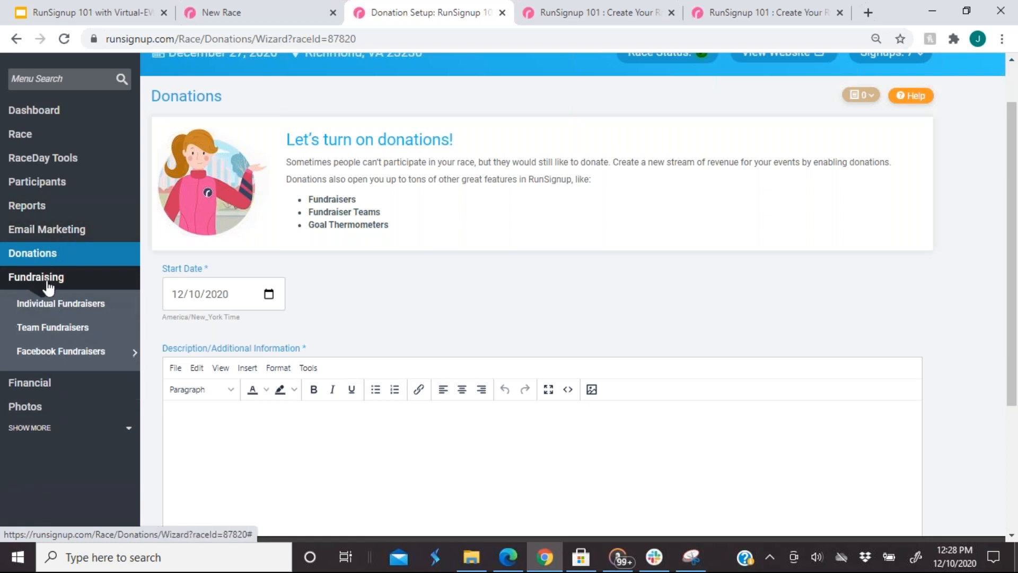
pyautogui.click(18, 210)
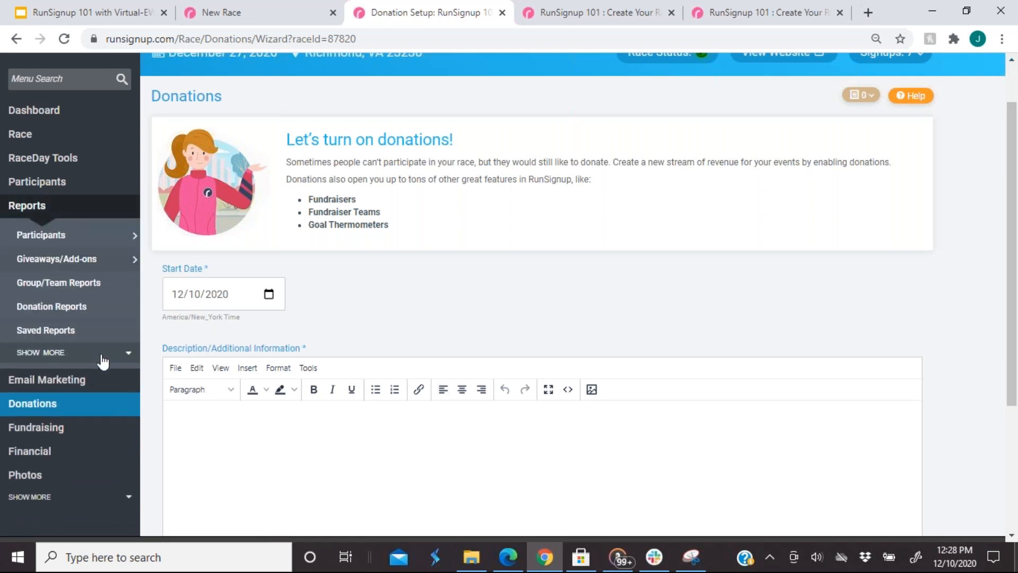
pyautogui.click(55, 212)
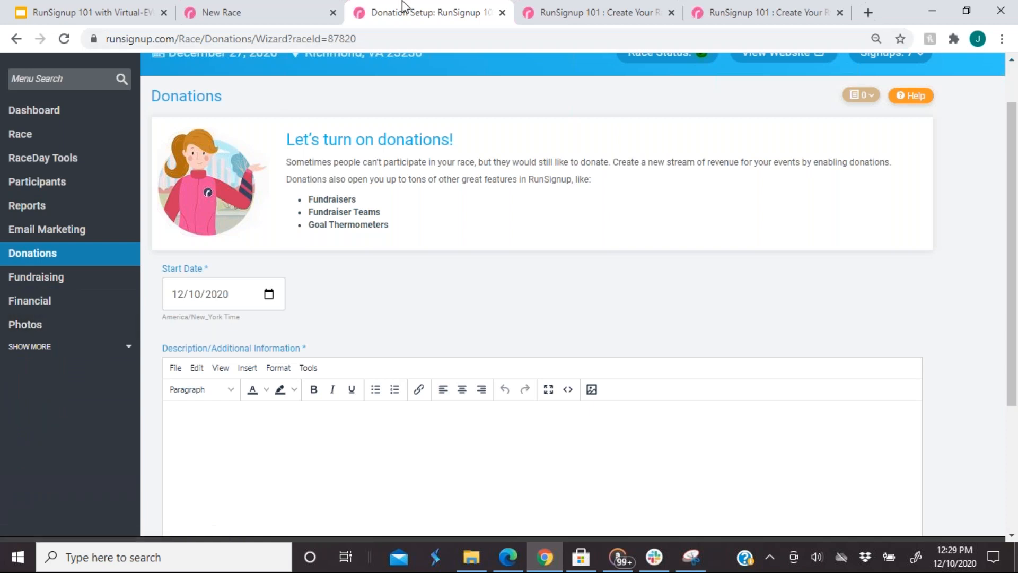
# - Switch to the "RunSignup 101 with Virtual-EW" Google Slides presentation and show slide 7, Dashboard Pro Tips
pyautogui.click(243, 20)
pyautogui.click(136, 13)
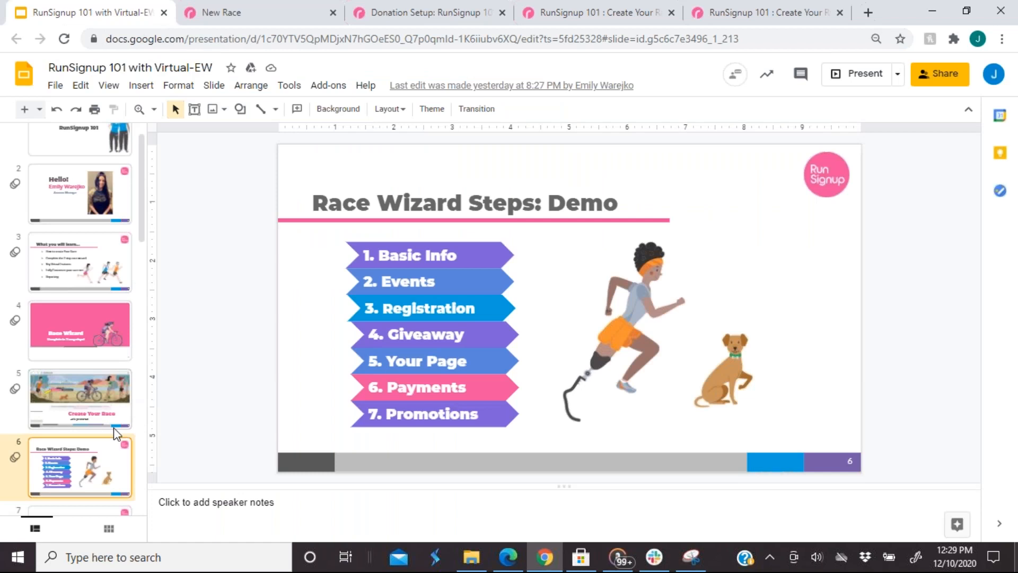
pyautogui.scroll(-3, 113, 428)
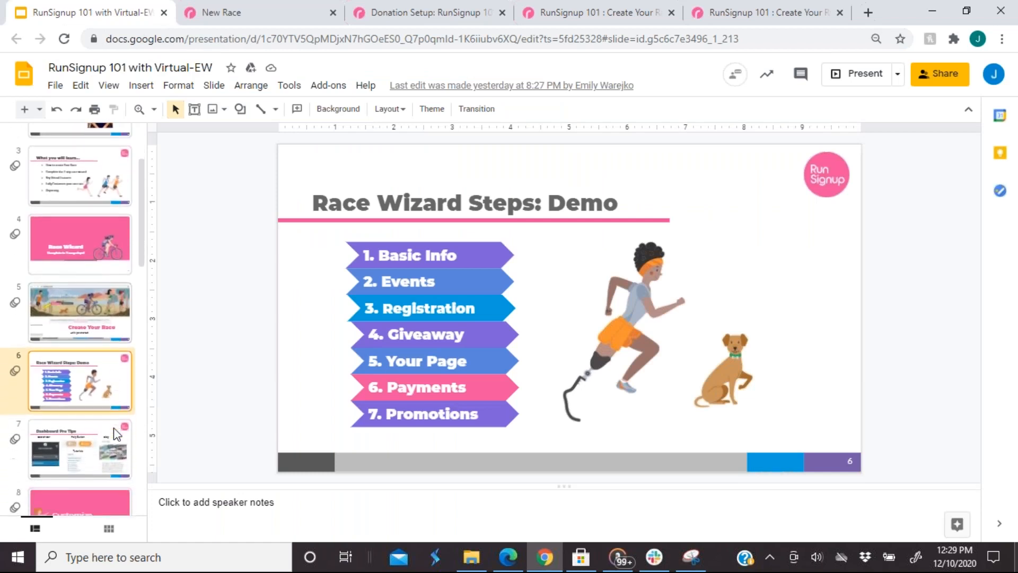
pyautogui.click(80, 428)
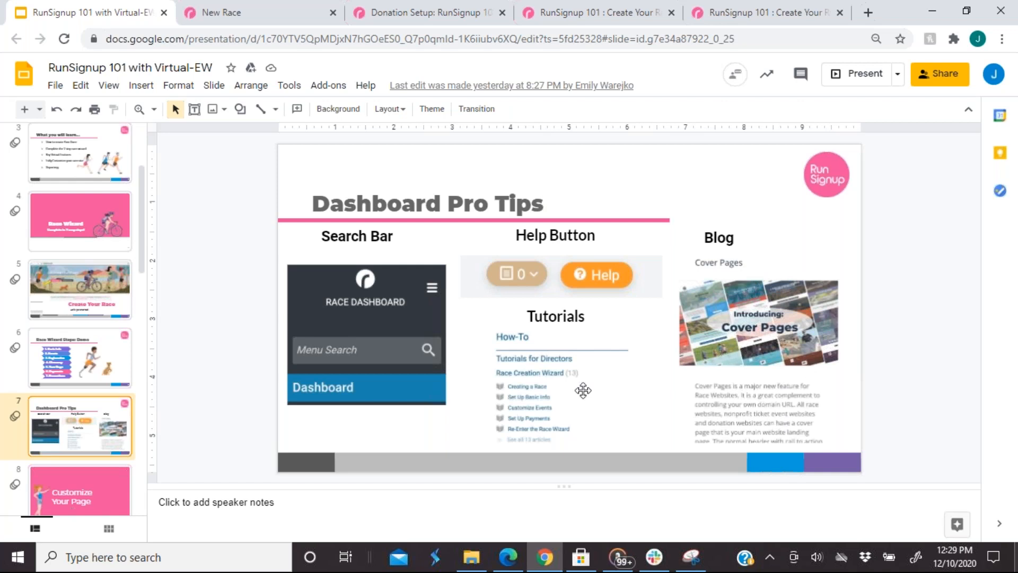
# - Show the Customize Your Page slide, followed by slide 9, Race Page Customization
pyautogui.scroll(-1, 71, 428)
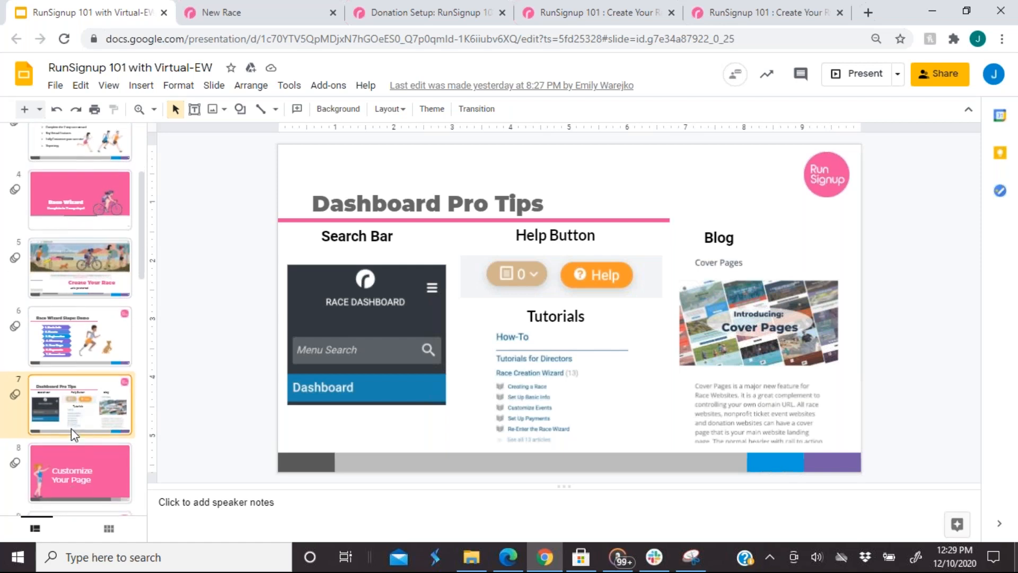
pyautogui.click(59, 463)
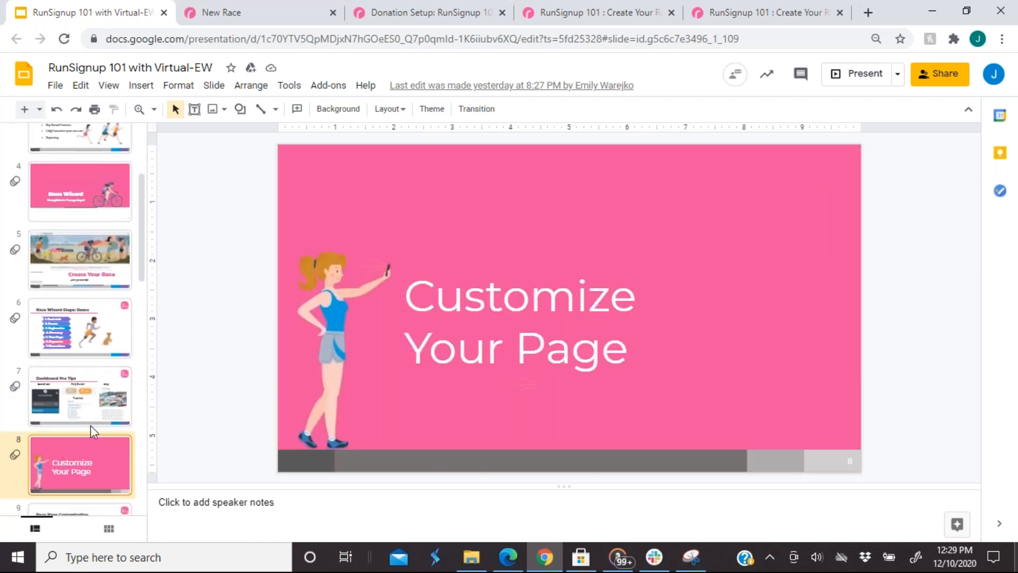
pyautogui.scroll(-2, 91, 431)
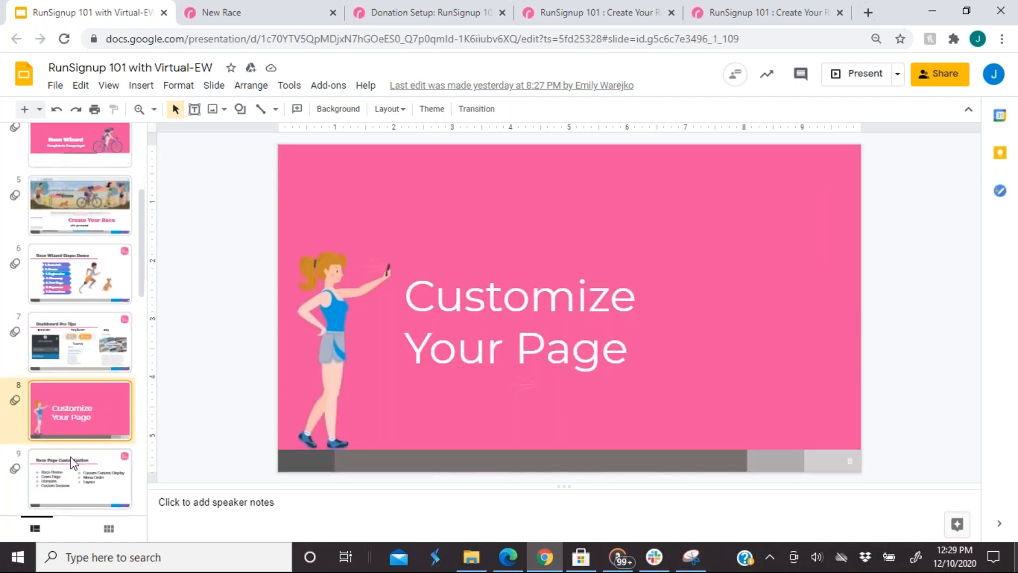
pyautogui.click(63, 462)
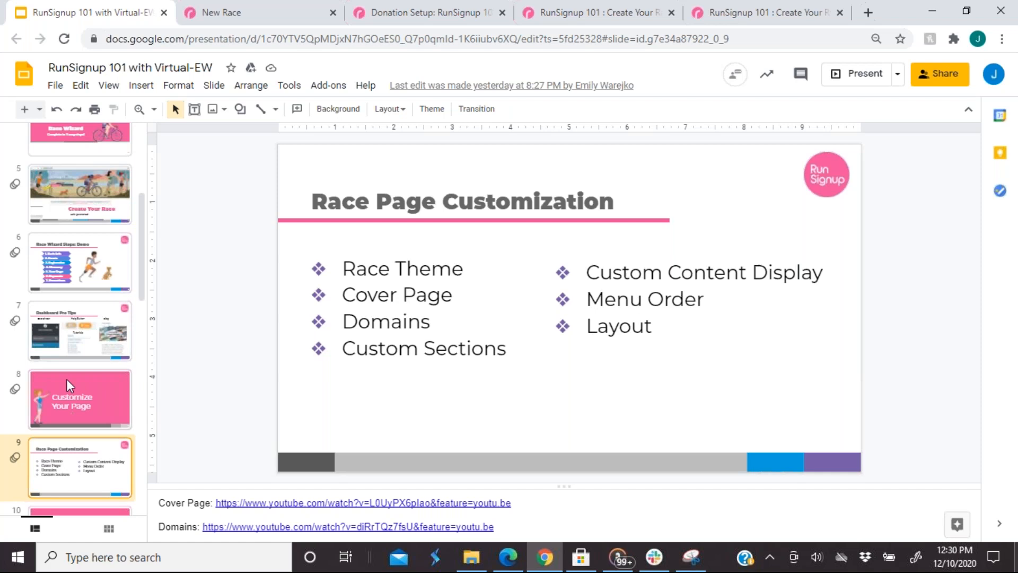
# - Show slide 10, Go Virtual!, in the presentation
pyautogui.scroll(-2, 65, 378)
pyautogui.scroll(-3, 68, 384)
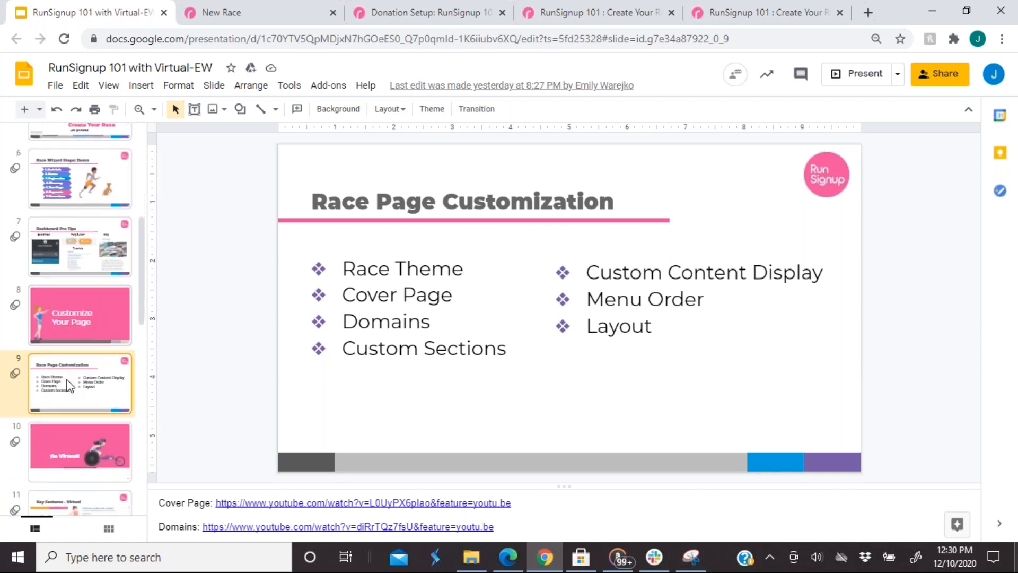
pyautogui.scroll(-2, 66, 378)
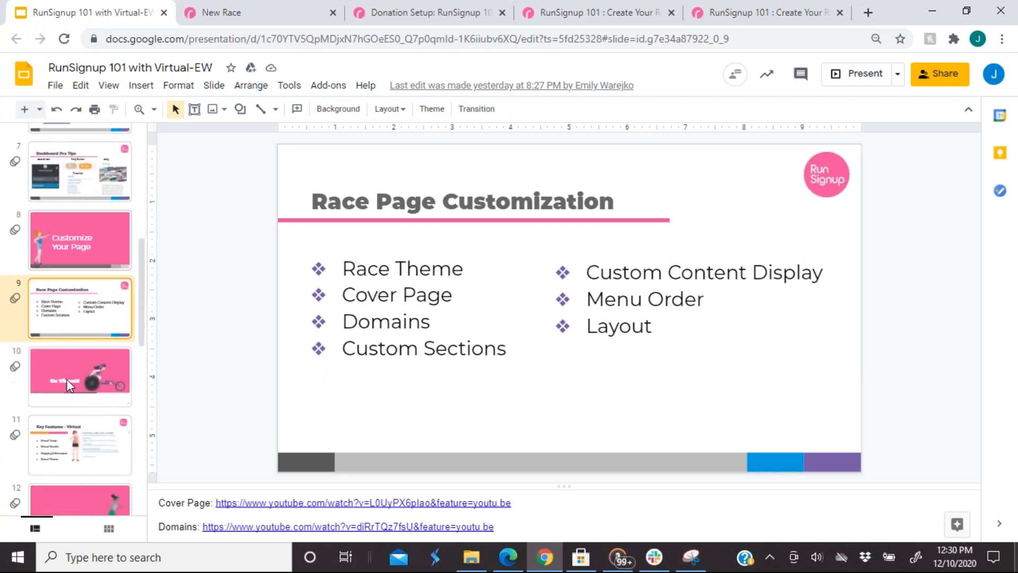
pyautogui.click(73, 360)
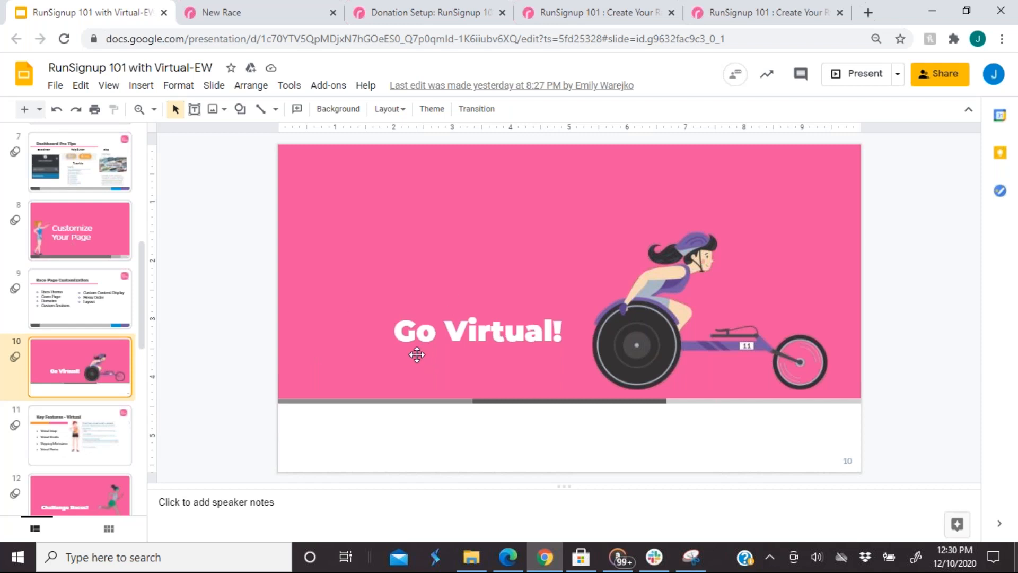
# - Show slide 11, Key Features - Virtual, in the presentation
pyautogui.click(63, 466)
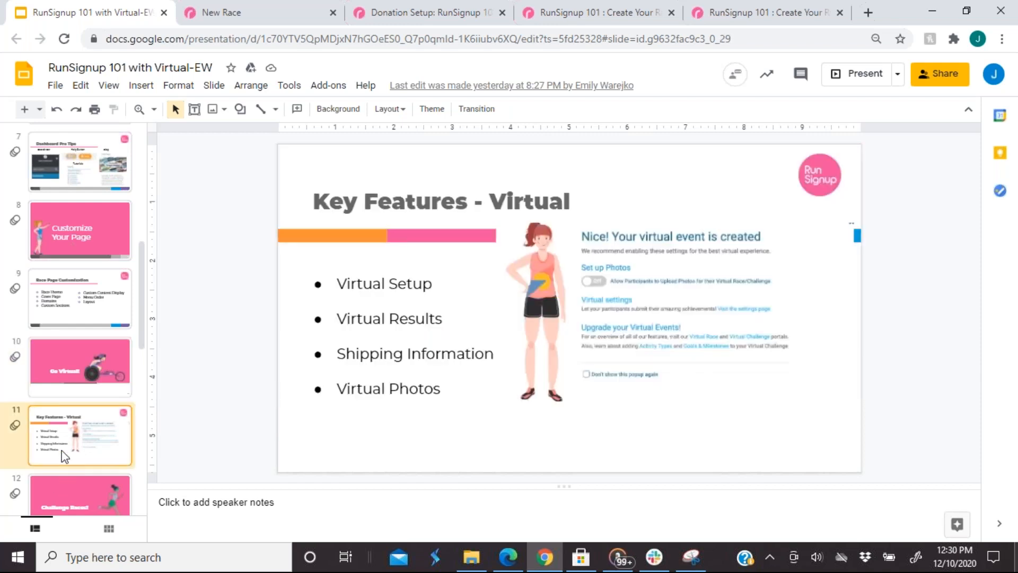
# - Close the race page tab left in section-ordering mode, and open Configure Virtual Results in the race dashboard
pyautogui.click(567, 13)
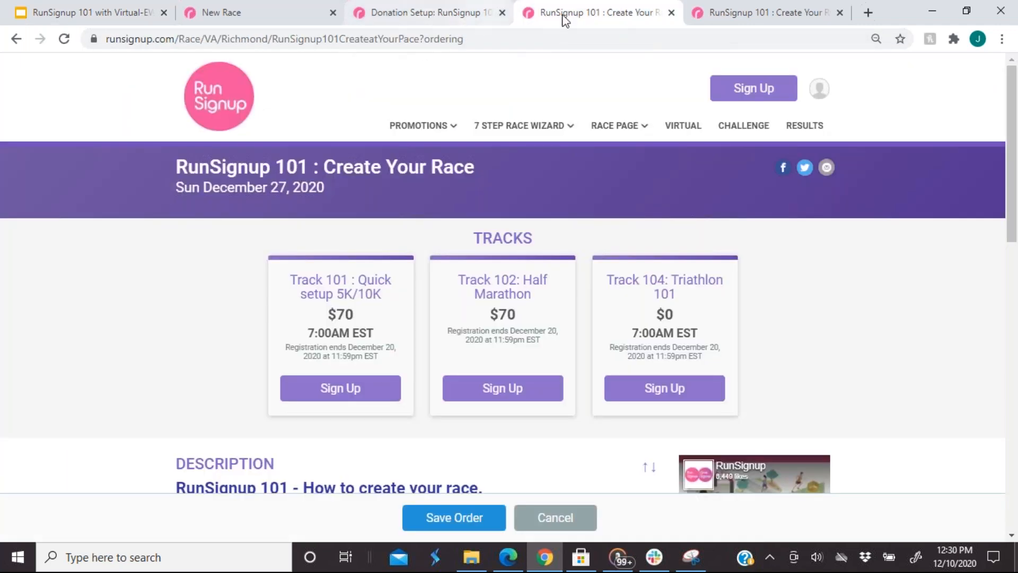
pyautogui.click(671, 13)
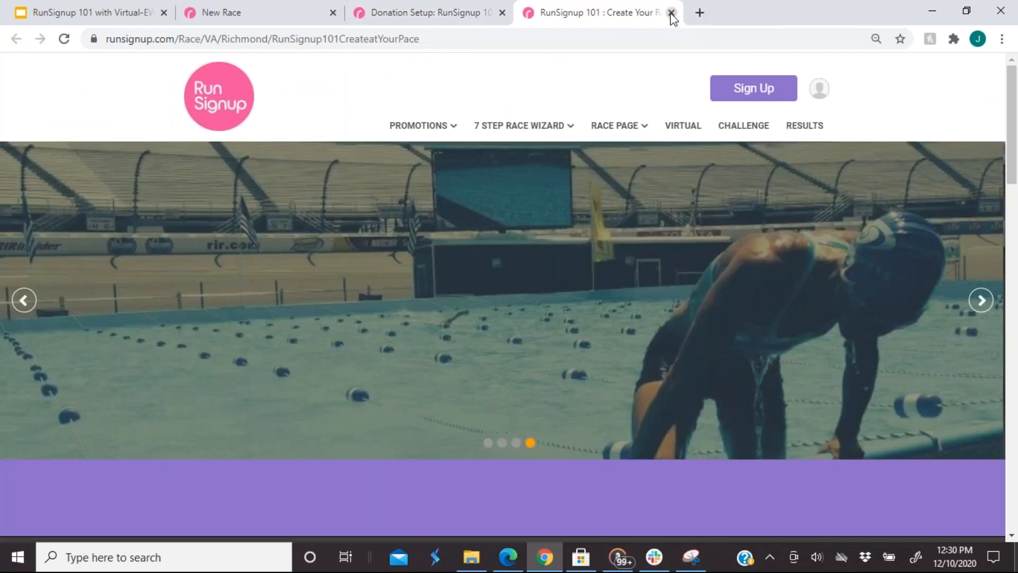
pyautogui.click(411, 16)
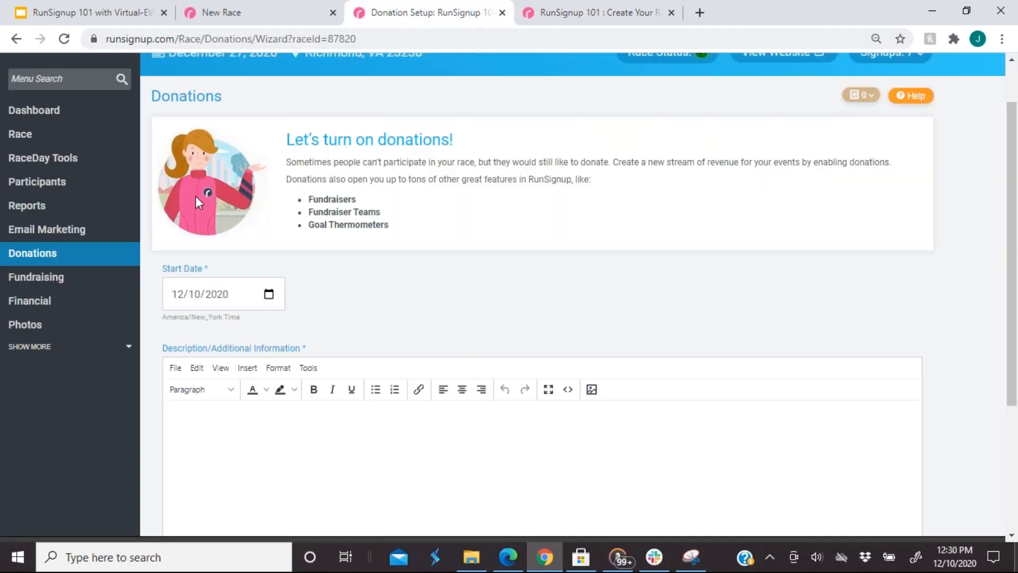
pyautogui.click(56, 162)
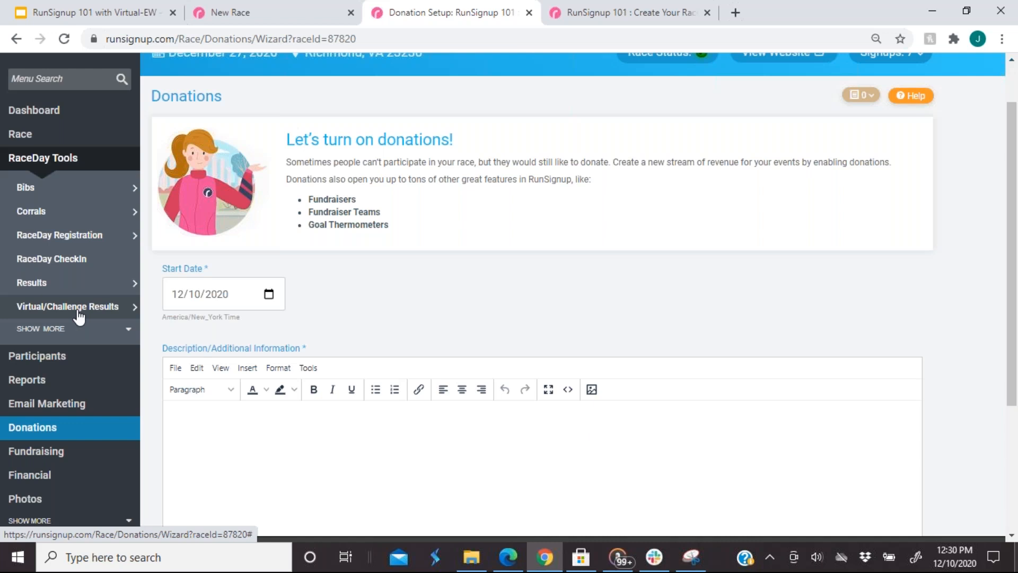
pyautogui.moveTo(79, 317)
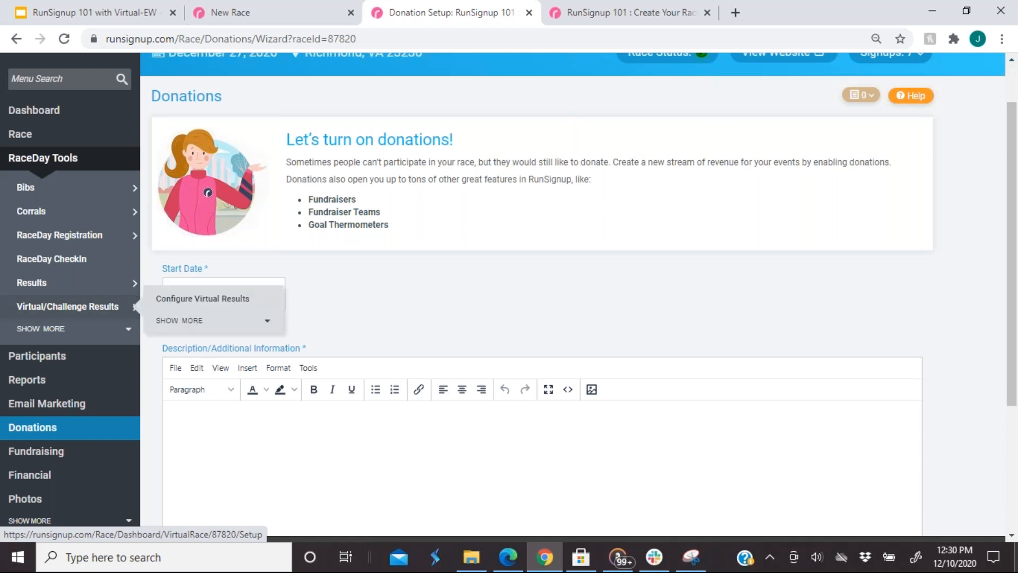
pyautogui.click(168, 301)
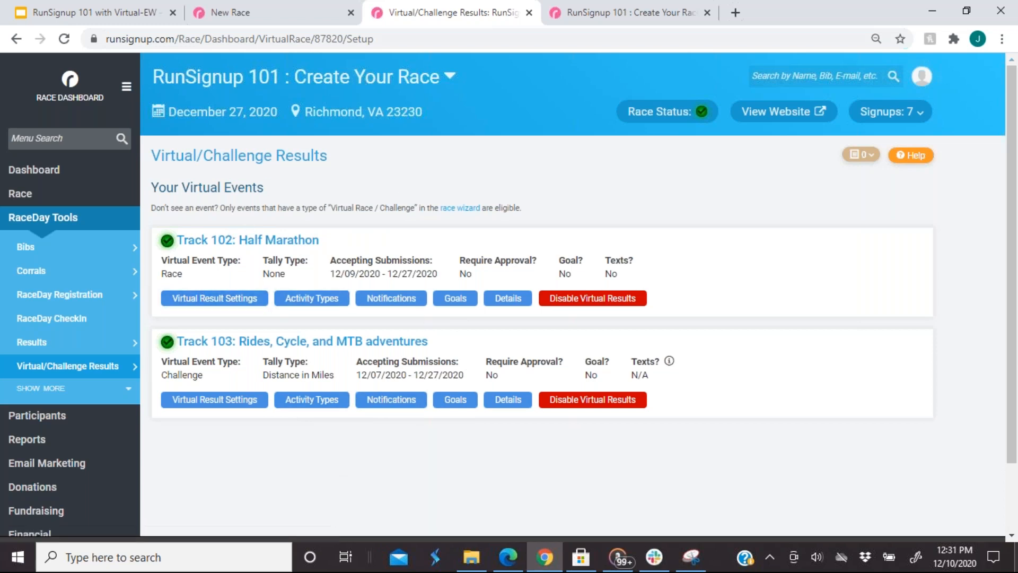
# - In the virtual result settings for Track 102: Half Marathon, choose to create a new result set named "13.1 results"
pyautogui.click(202, 300)
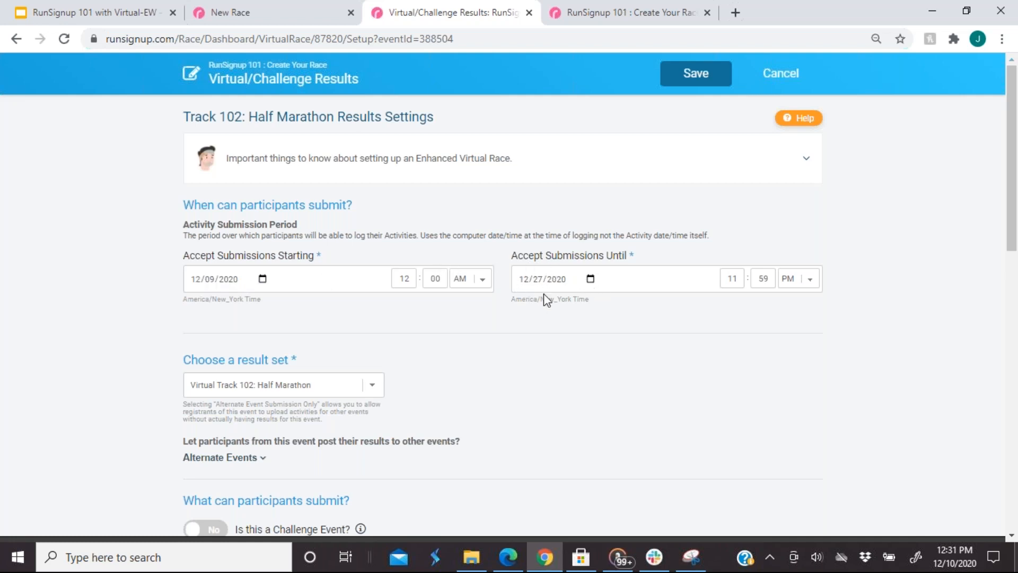
pyautogui.scroll(-1, 386, 375)
pyautogui.scroll(-1, 288, 349)
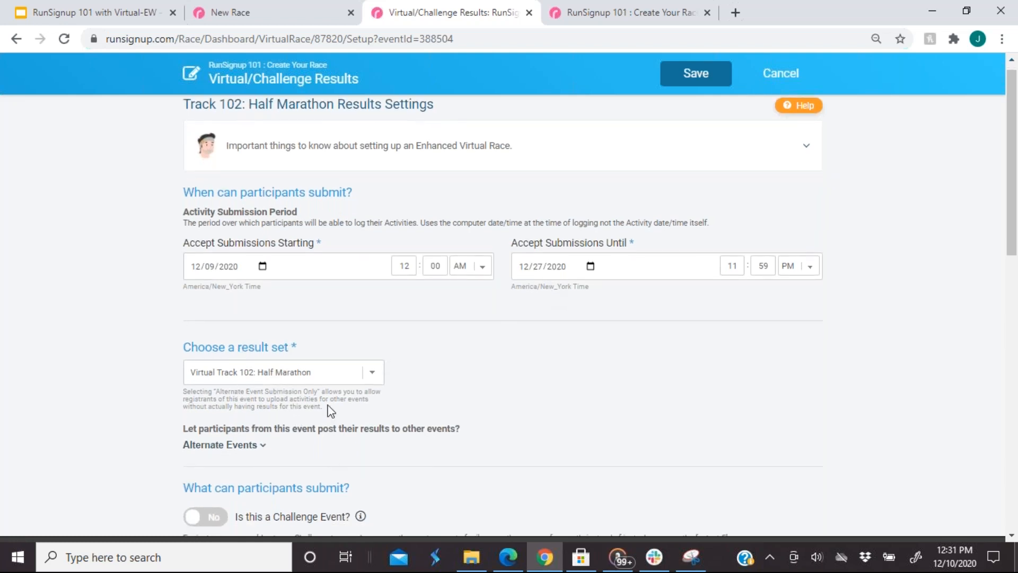
pyautogui.click(282, 375)
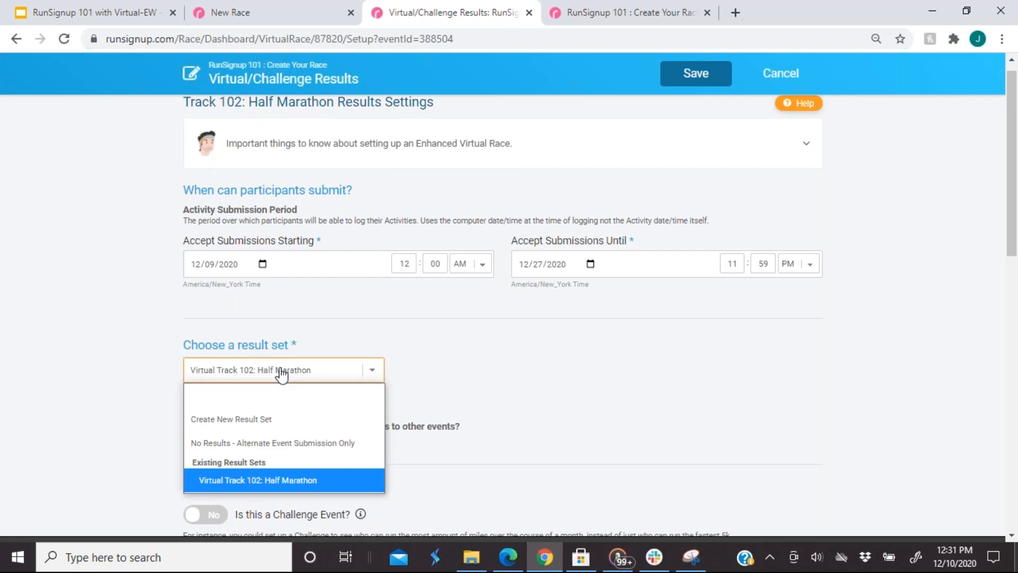
pyautogui.click(254, 420)
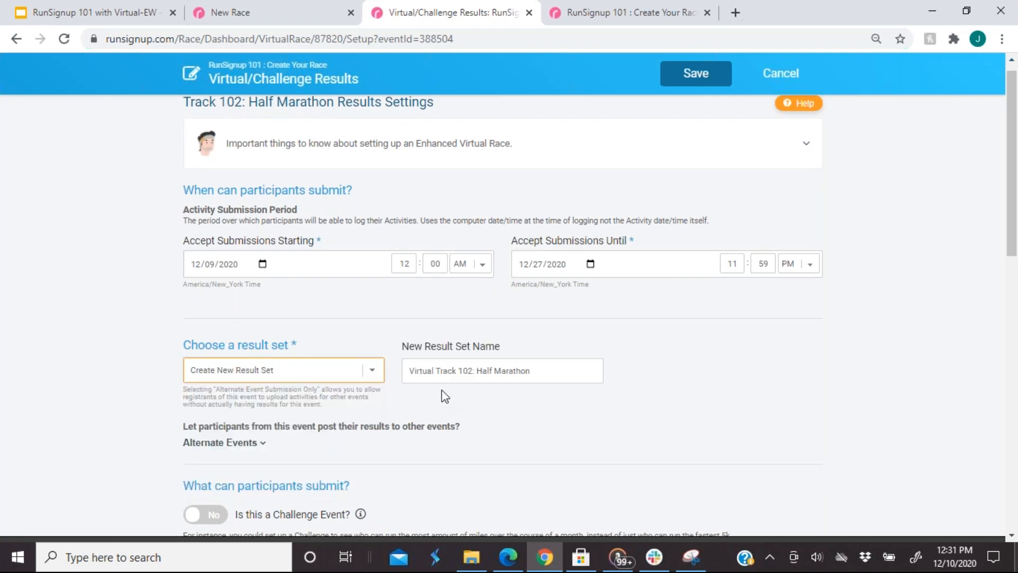
pyautogui.moveTo(536, 364); pyautogui.dragTo(407, 352)
pyautogui.write('13')
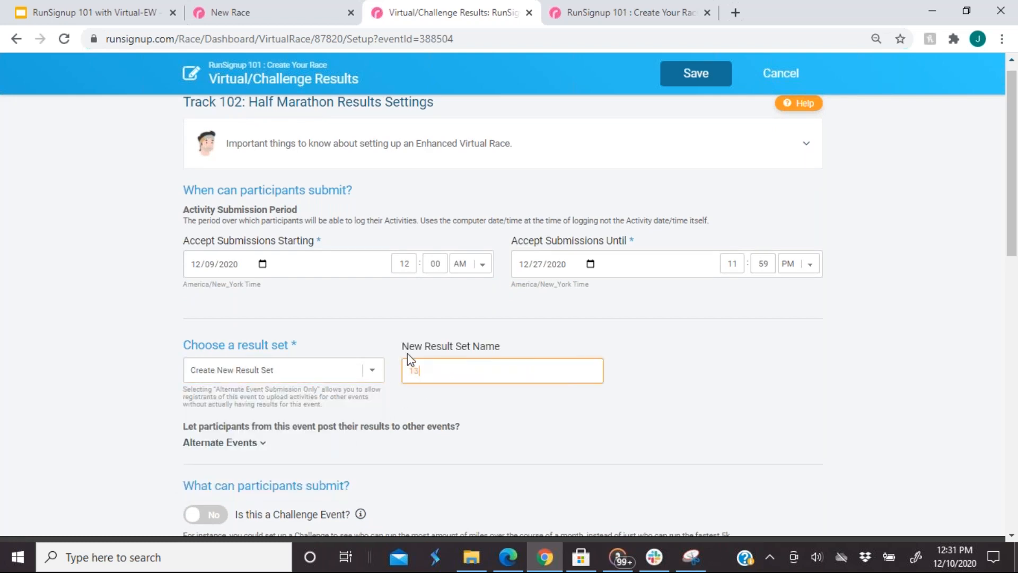
pyautogui.write('.1 results')
# - Review Track 102's submission fields, allowed times, result sorting and additional options, and leave without saving
pyautogui.scroll(-3, 434, 457)
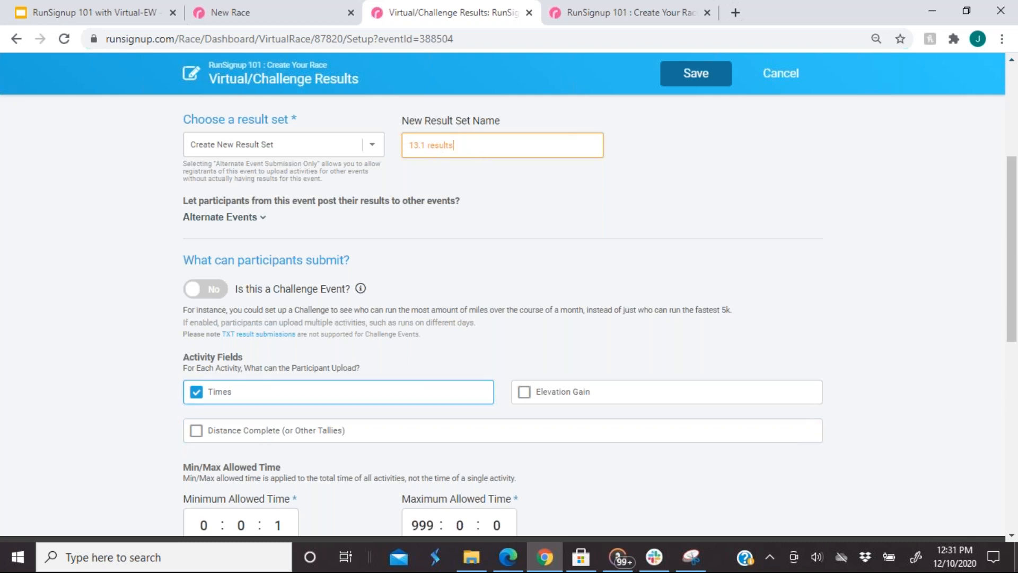
pyautogui.scroll(-1, 509, 318)
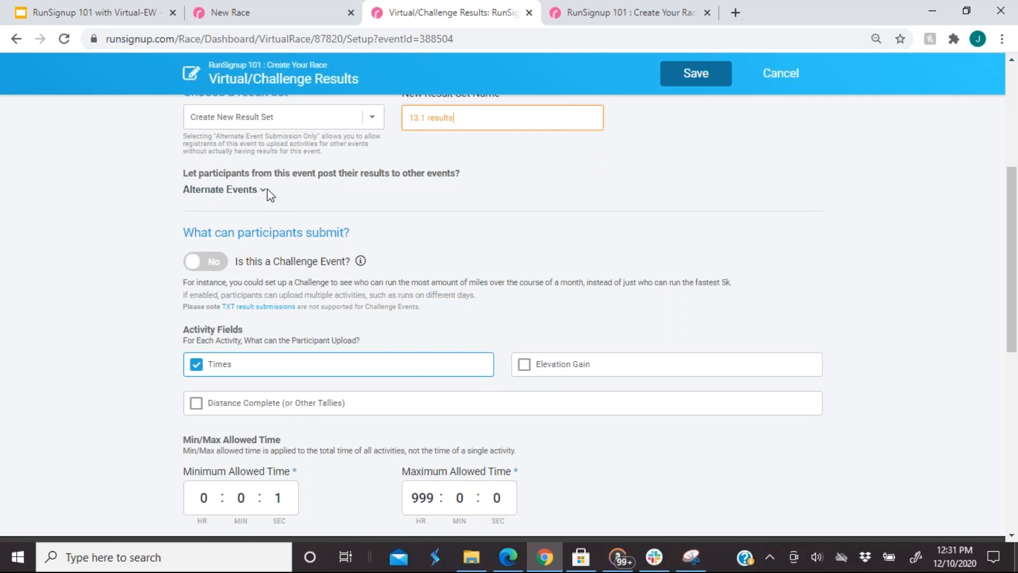
pyautogui.scroll(-3, 269, 194)
pyautogui.scroll(-3, 509, 318)
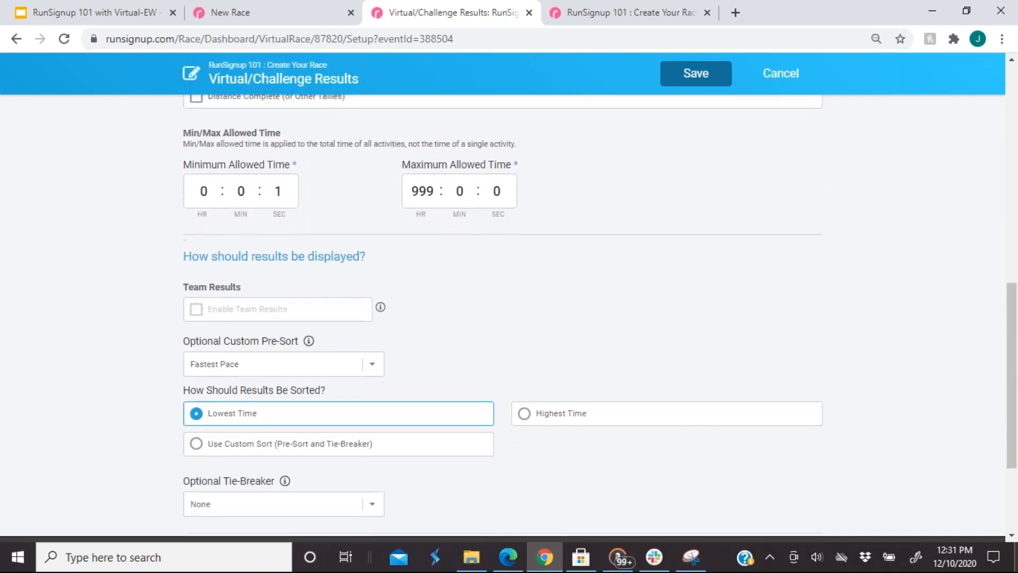
pyautogui.scroll(-1, 509, 318)
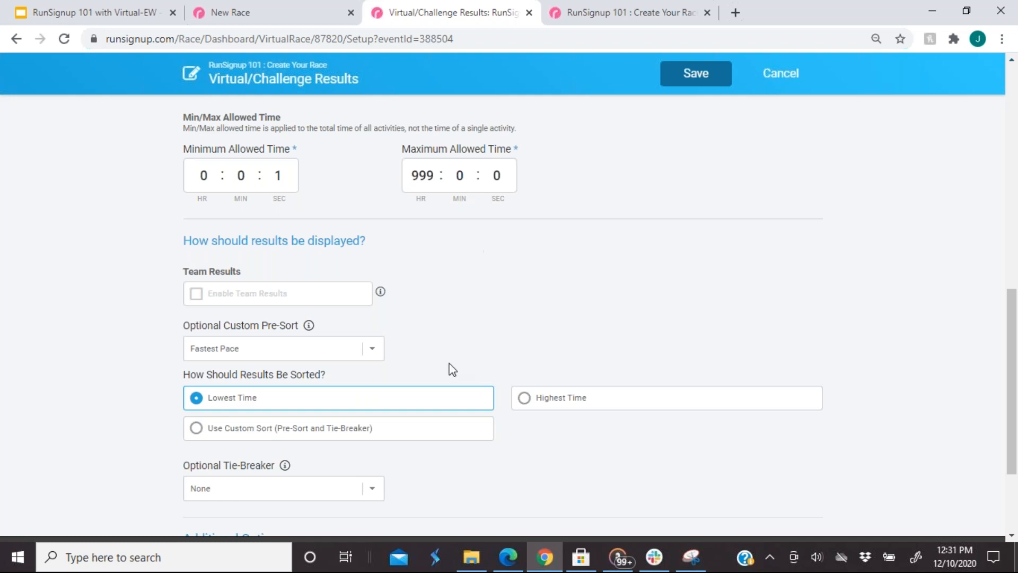
pyautogui.scroll(-4, 452, 369)
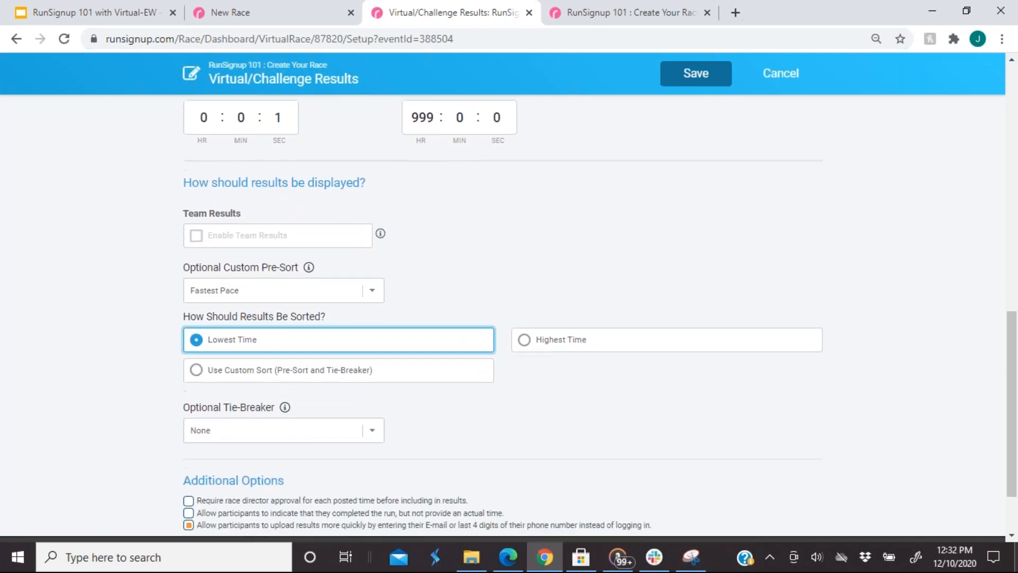
pyautogui.scroll(-1, 598, 316)
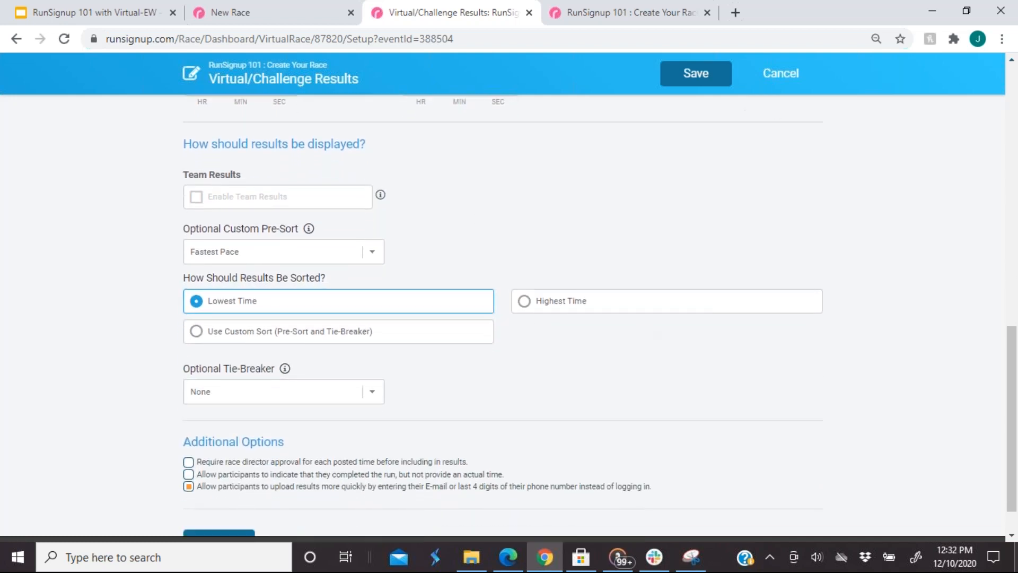
pyautogui.click(772, 83)
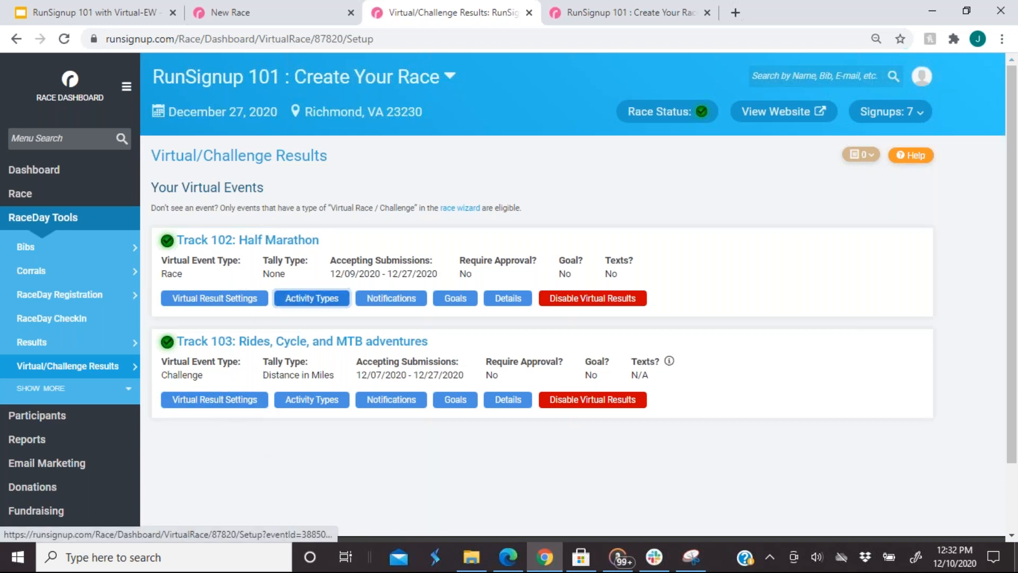
# - Open the virtual result settings for Track 103: Rides, Cycle, and MTB adventures and examine its submission period, result set and challenge event setting
pyautogui.click(207, 404)
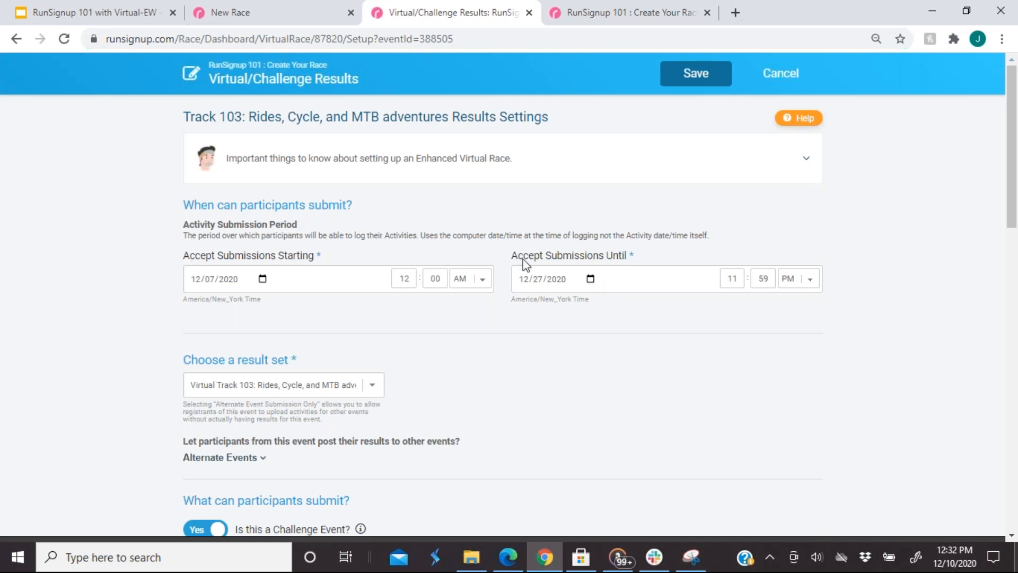
pyautogui.scroll(-1, 585, 304)
pyautogui.scroll(-1, 585, 303)
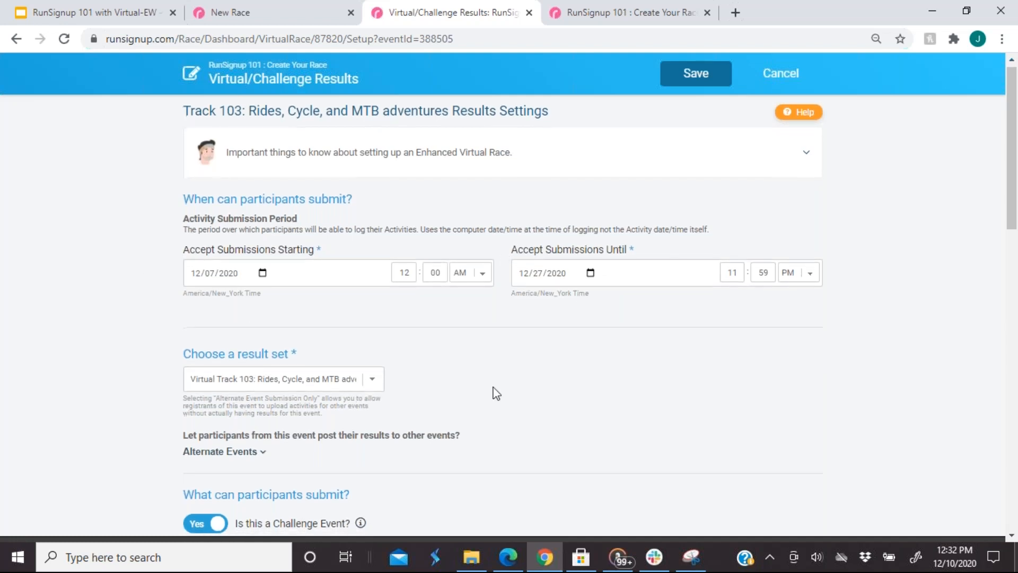
pyautogui.scroll(-2, 493, 391)
pyautogui.scroll(-3, 495, 393)
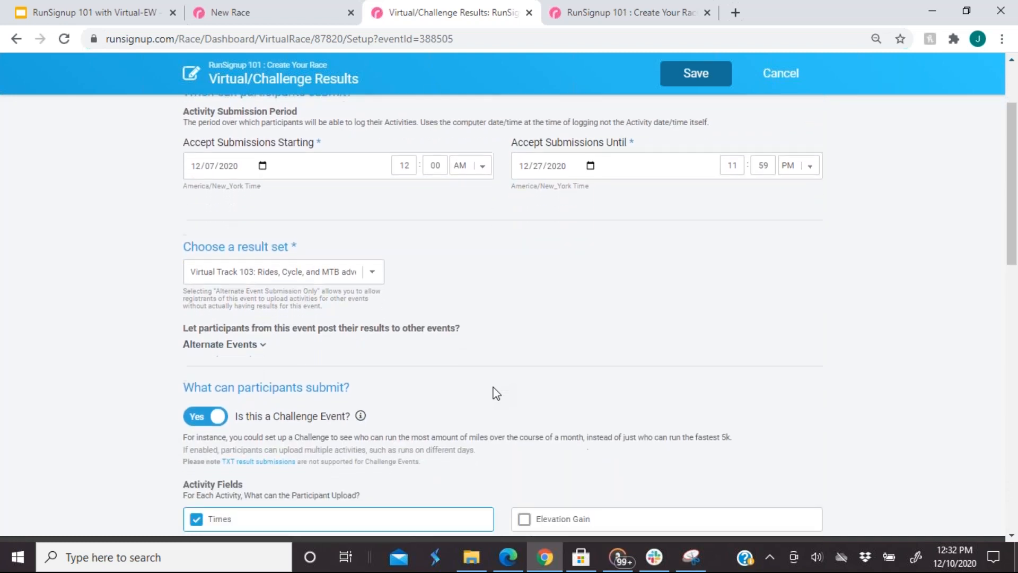
pyautogui.scroll(-1, 493, 387)
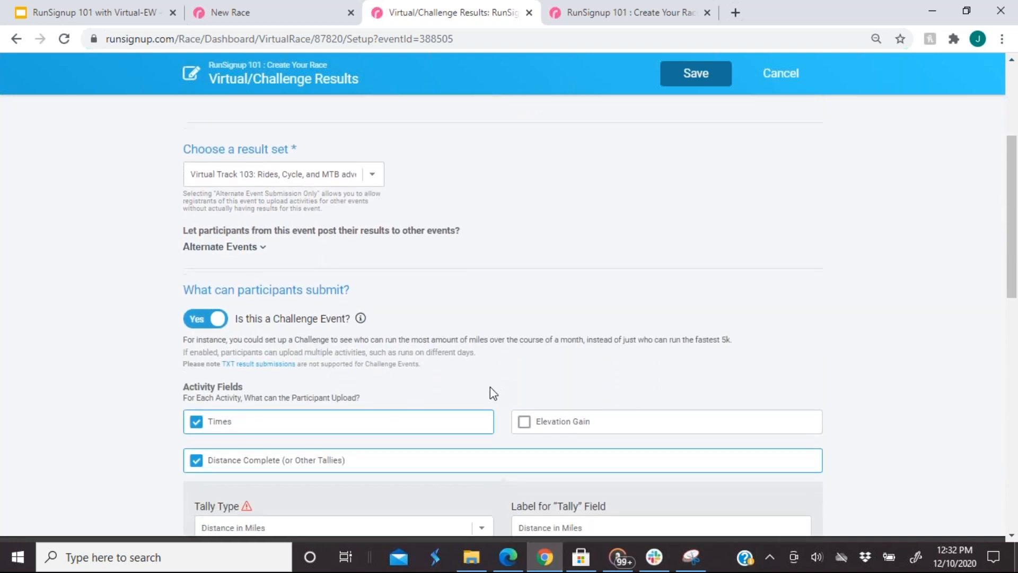
pyautogui.scroll(-1, 335, 335)
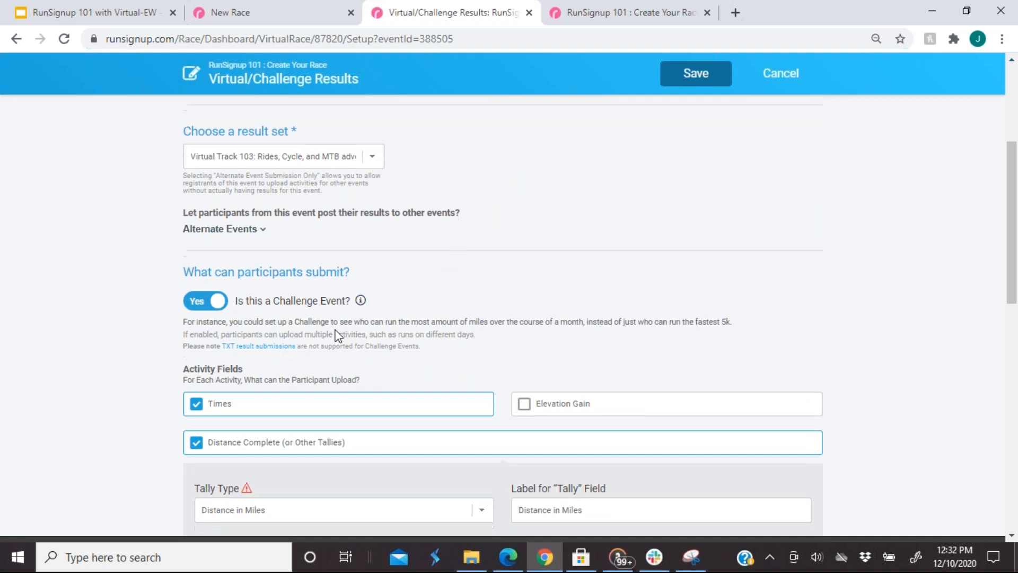
# - Review Track 103's activity fields, tally type, activity dates, allowed times and result display options, and leave without saving
pyautogui.scroll(-2, 338, 335)
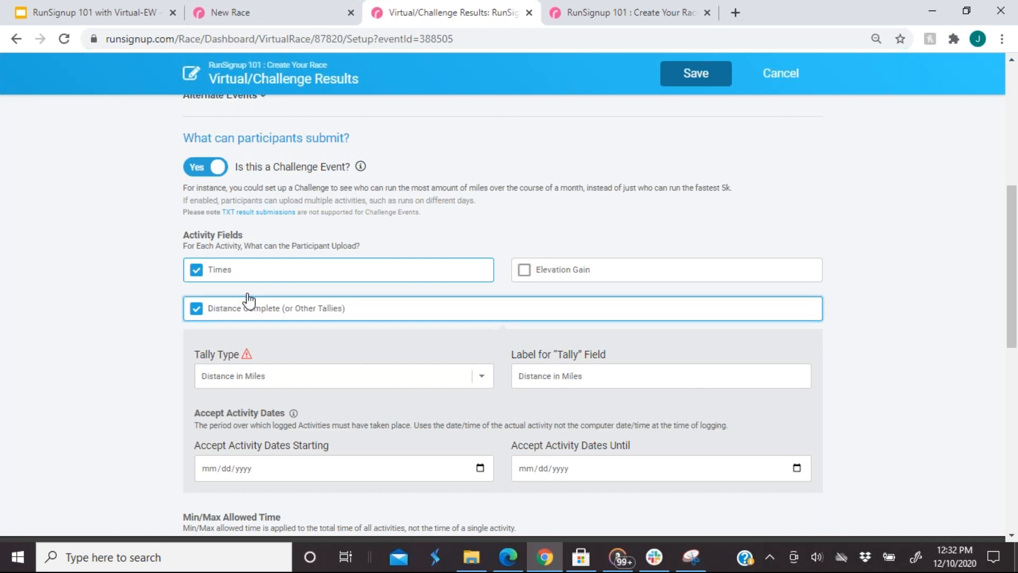
pyautogui.scroll(-3, 334, 351)
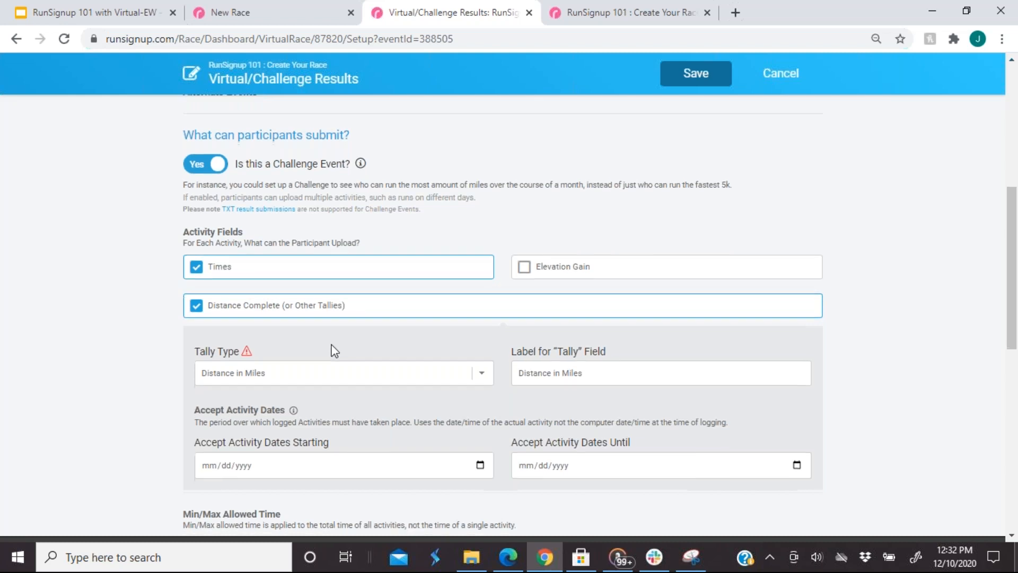
pyautogui.scroll(-3, 334, 351)
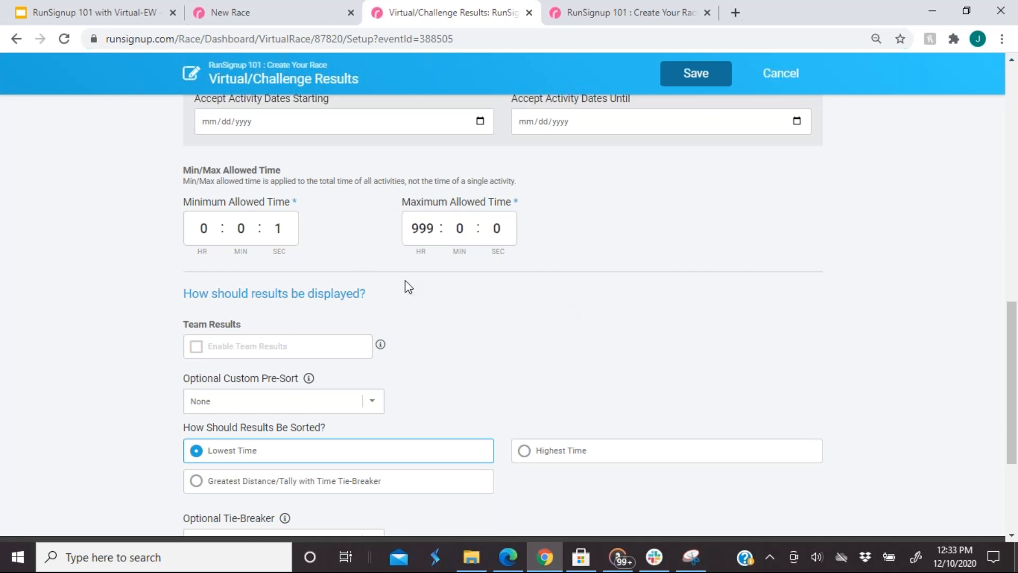
pyautogui.scroll(-1, 418, 295)
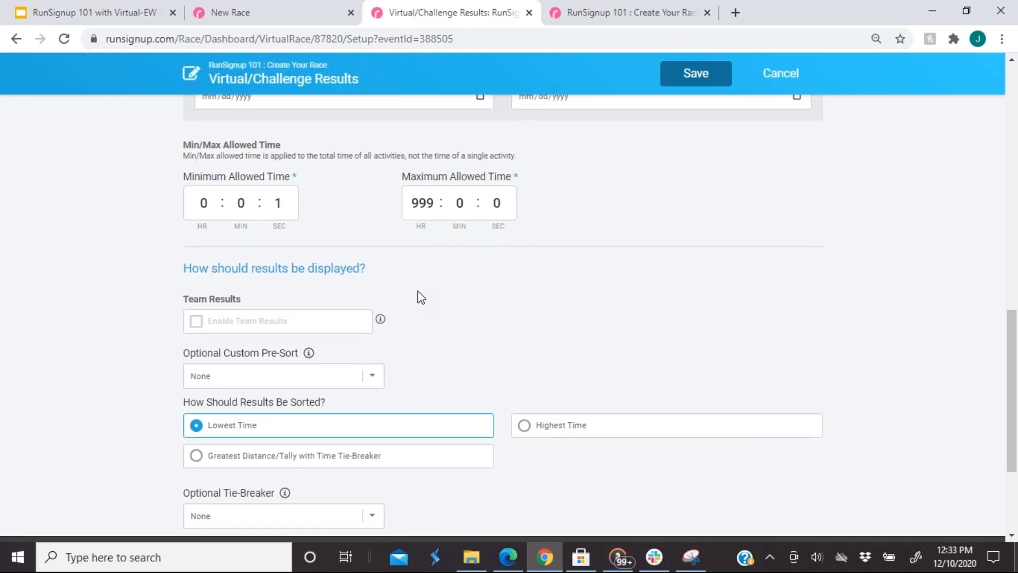
pyautogui.scroll(-2, 420, 297)
pyautogui.scroll(-3, 420, 296)
pyautogui.scroll(6, 420, 296)
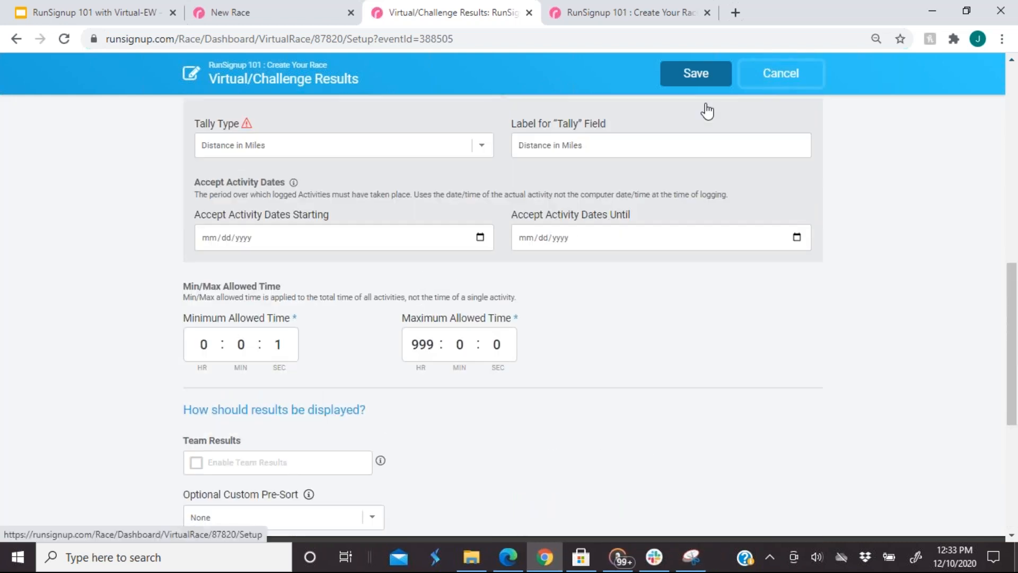
pyautogui.click(783, 75)
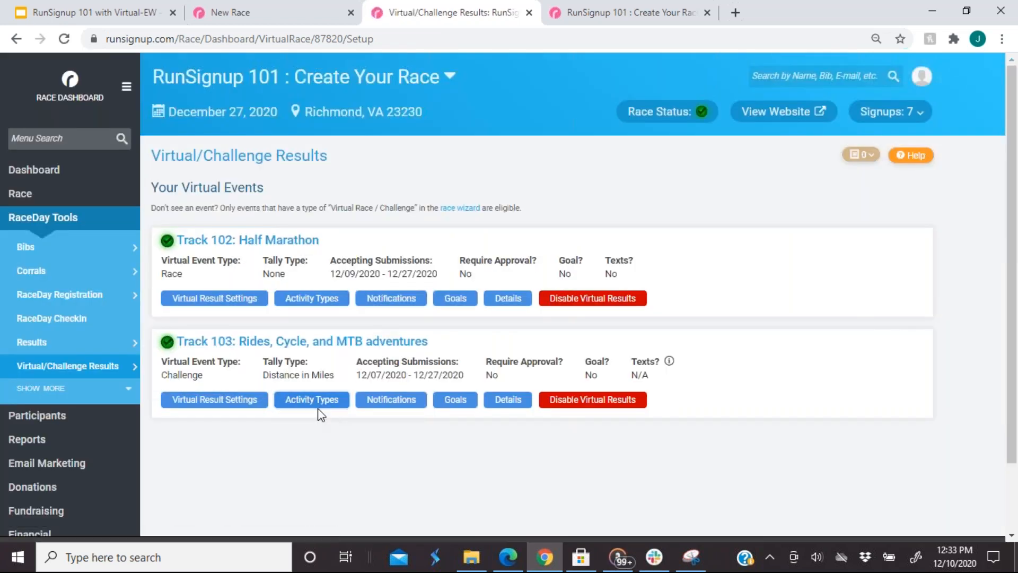
# - Look through the options for adding an activity type to Track 103, including the available activity types, and cancel the setup
pyautogui.click(316, 405)
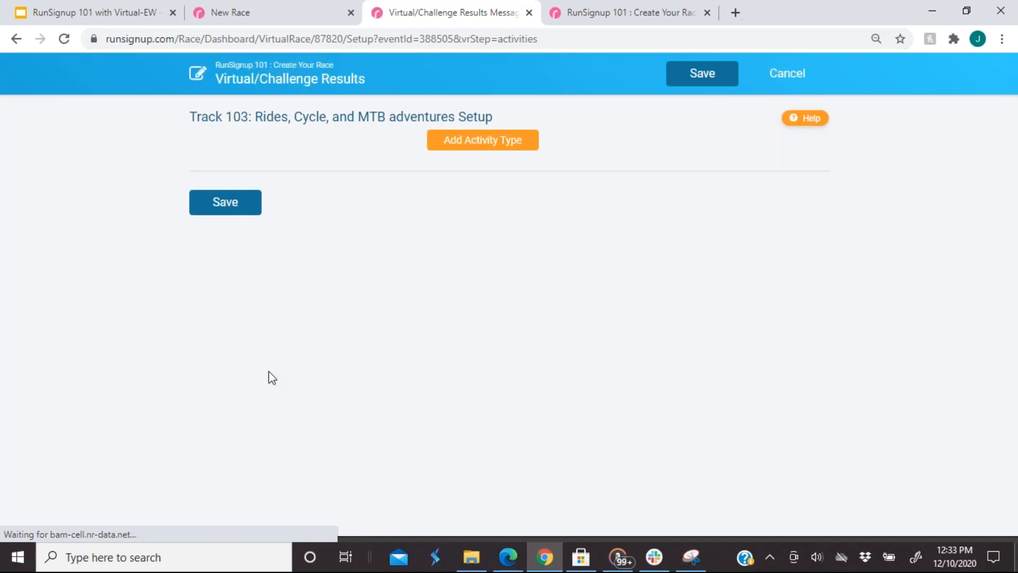
pyautogui.click(450, 142)
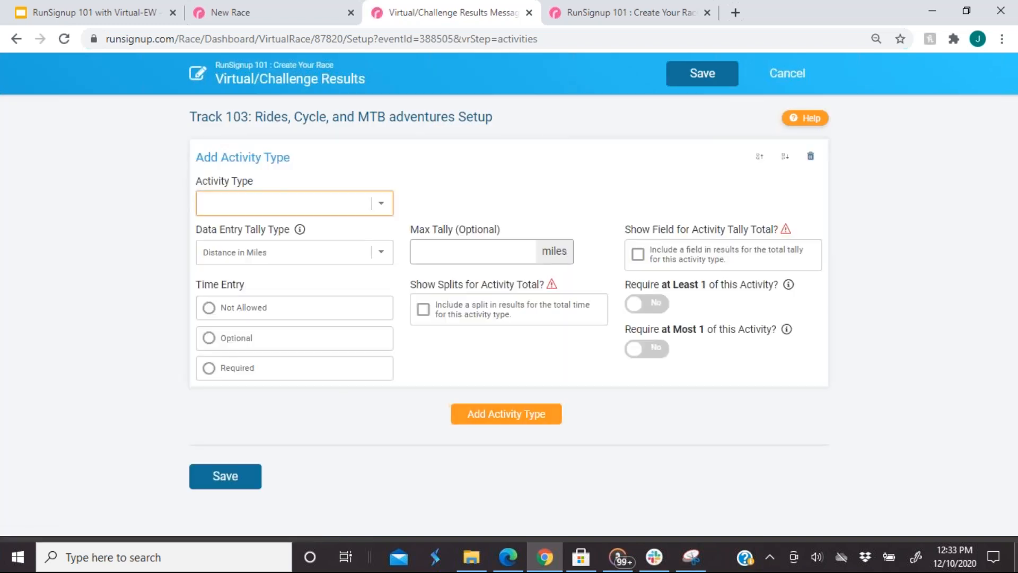
pyautogui.click(338, 206)
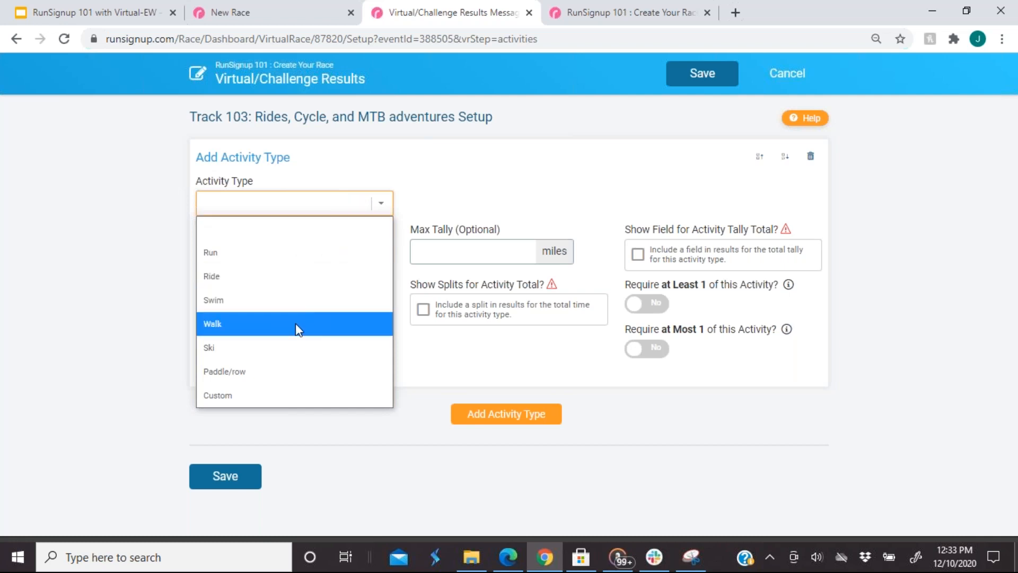
pyautogui.click(465, 193)
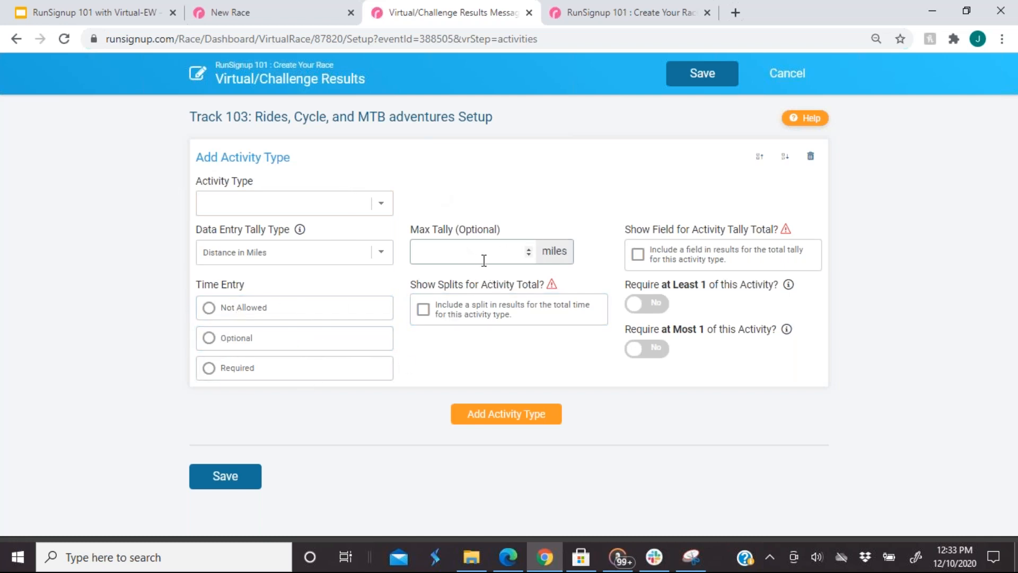
pyautogui.click(787, 75)
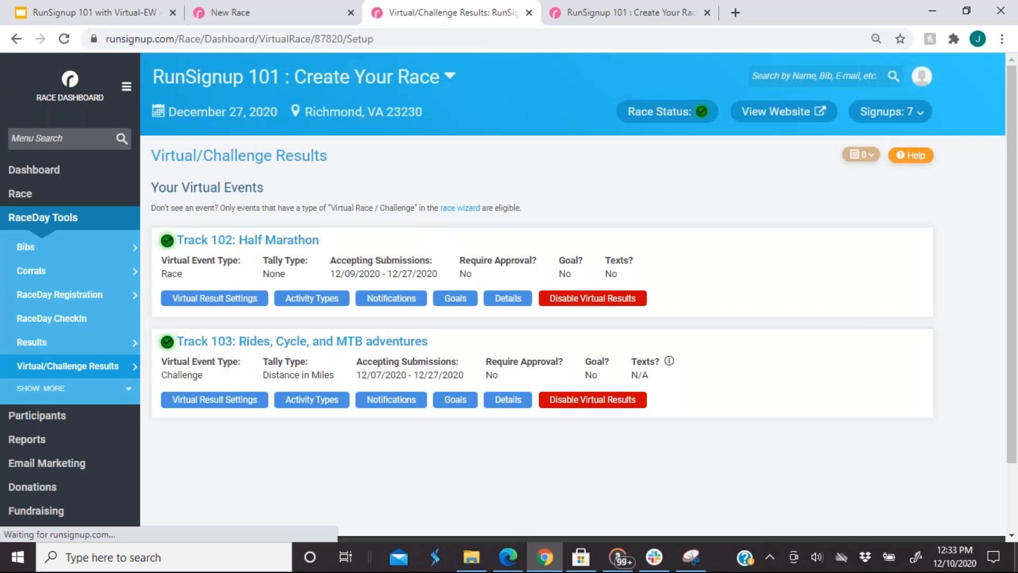
# - Review Track 103's notification settings, including the virtual race details page, message placeholders and welcome message, and leave without saving
pyautogui.click(397, 401)
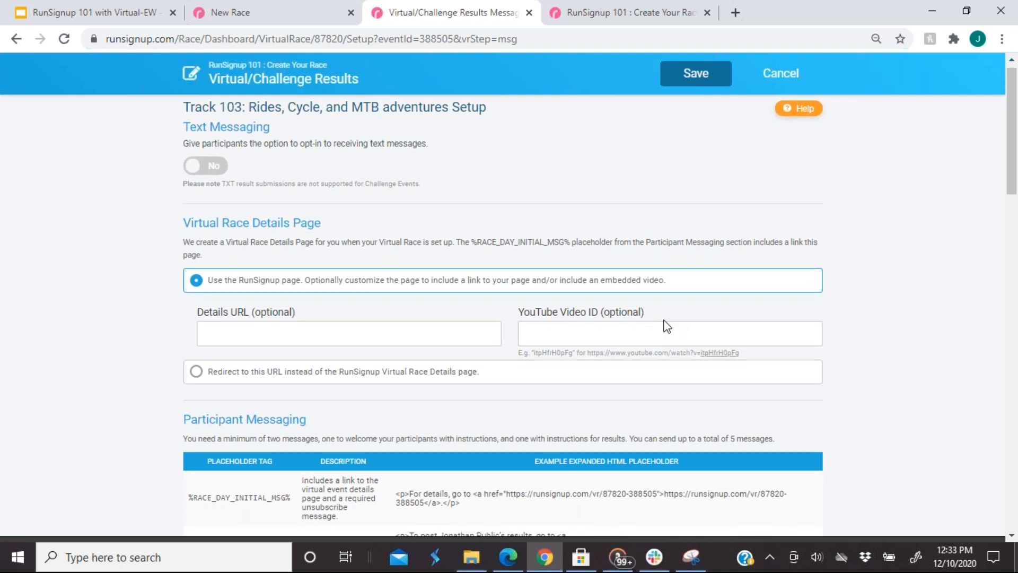
pyautogui.scroll(-1, 665, 326)
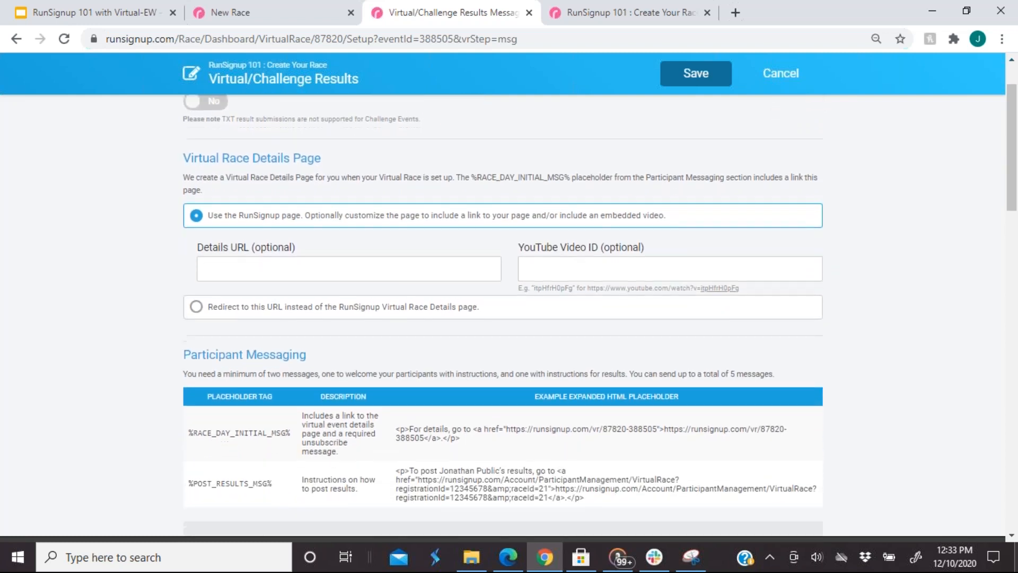
pyautogui.scroll(-5, 503, 318)
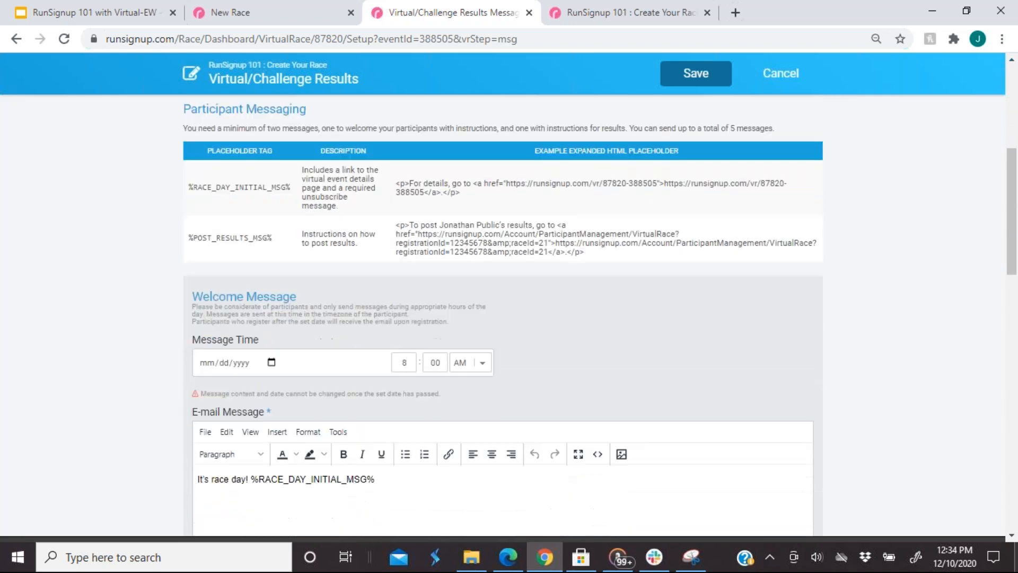
pyautogui.scroll(4, 695, 228)
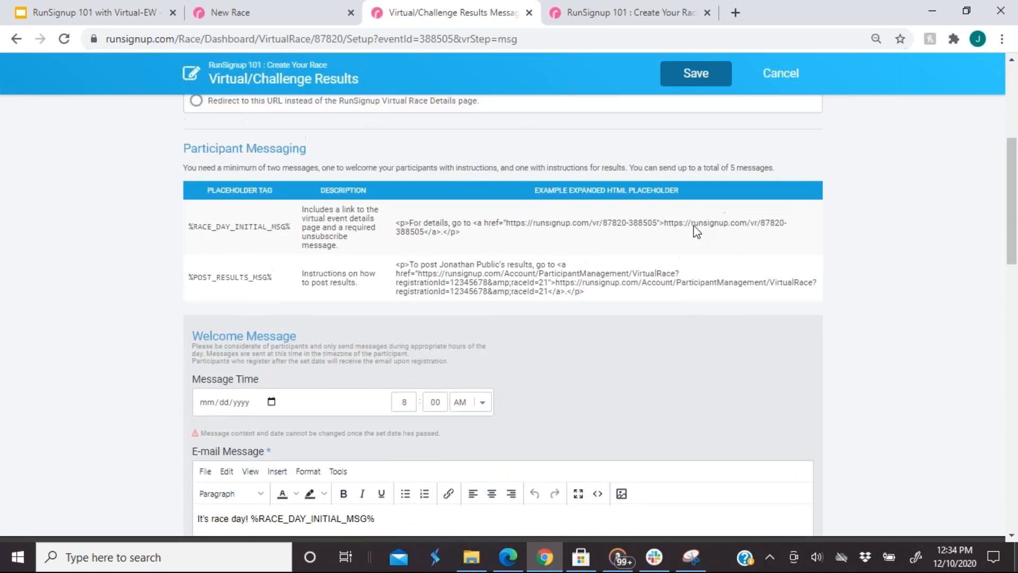
pyautogui.scroll(2, 695, 232)
pyautogui.scroll(-4, 695, 232)
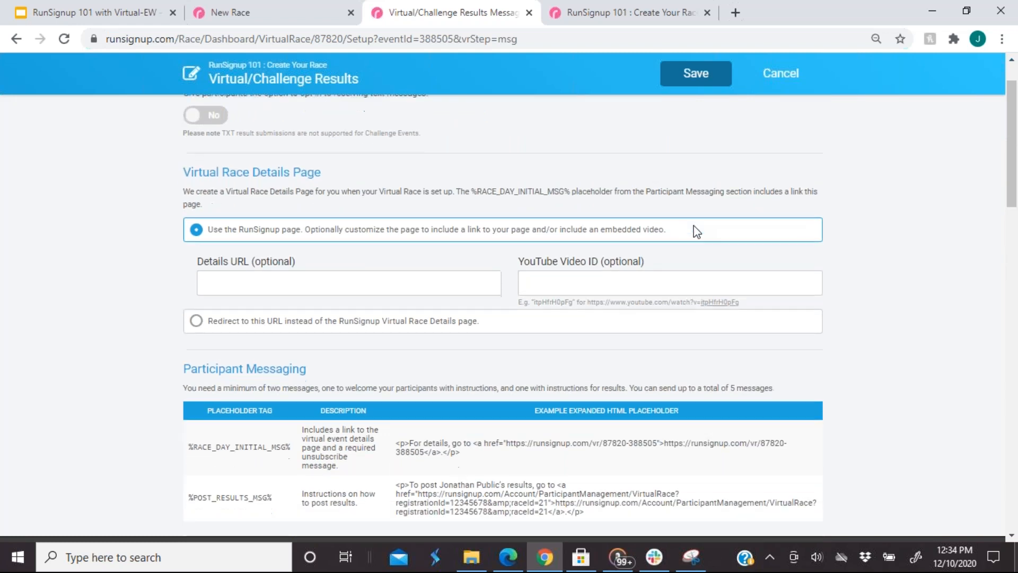
pyautogui.scroll(-3, 695, 232)
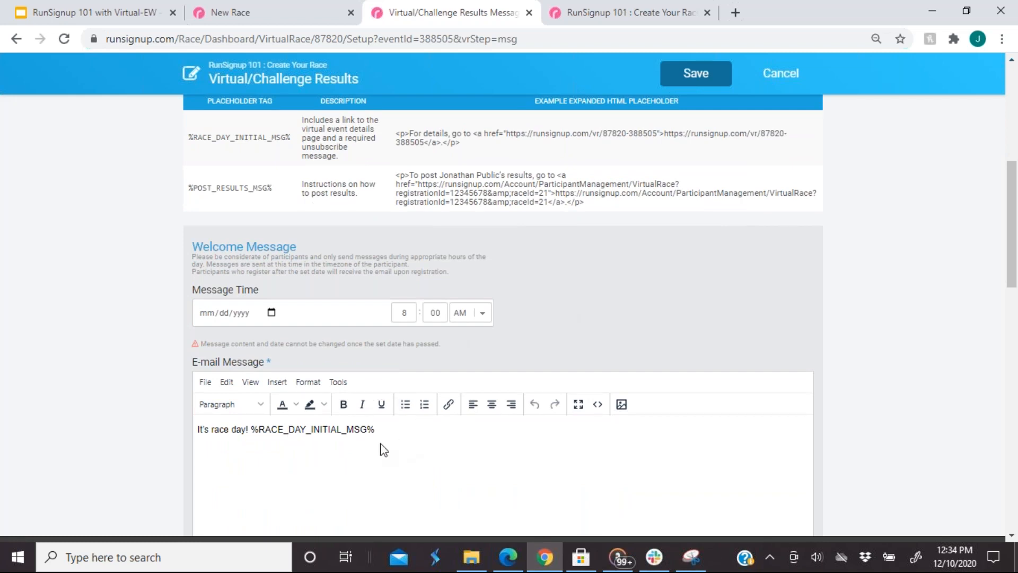
pyautogui.doubleClick(414, 132)
pyautogui.moveTo(411, 132); pyautogui.dragTo(434, 142)
pyautogui.click(524, 159)
pyautogui.scroll(-3, 727, 249)
pyautogui.click(780, 84)
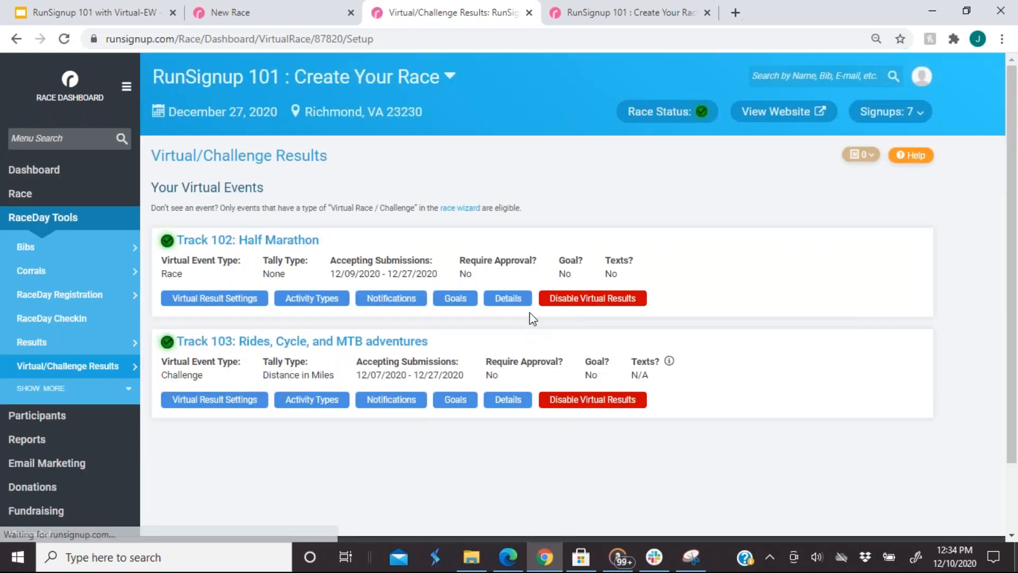
# - In Track 103's goals, enable a goal distance with the same goal for all participants and display the route and progress map
pyautogui.click(466, 409)
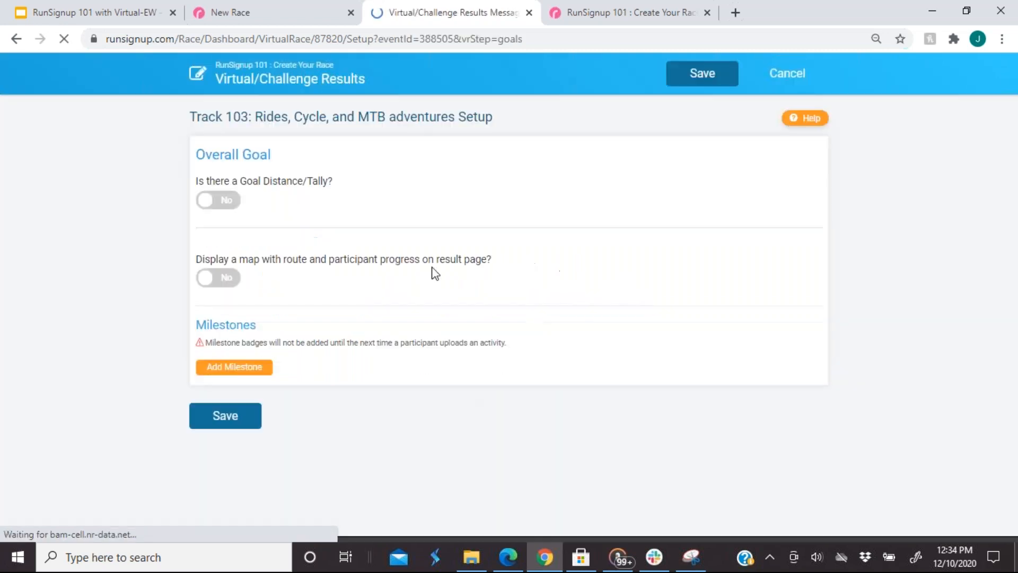
pyautogui.click(217, 206)
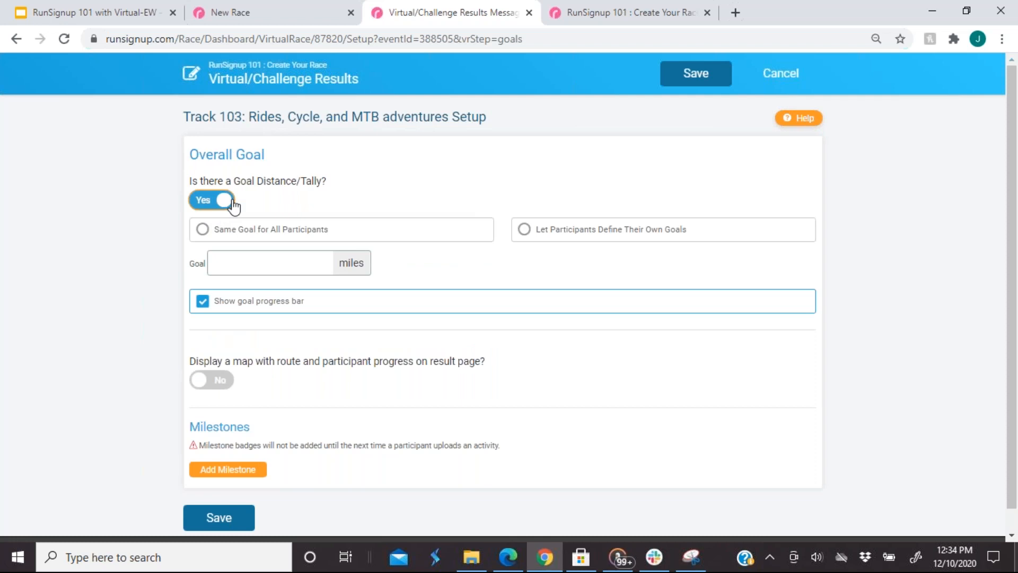
pyautogui.click(238, 237)
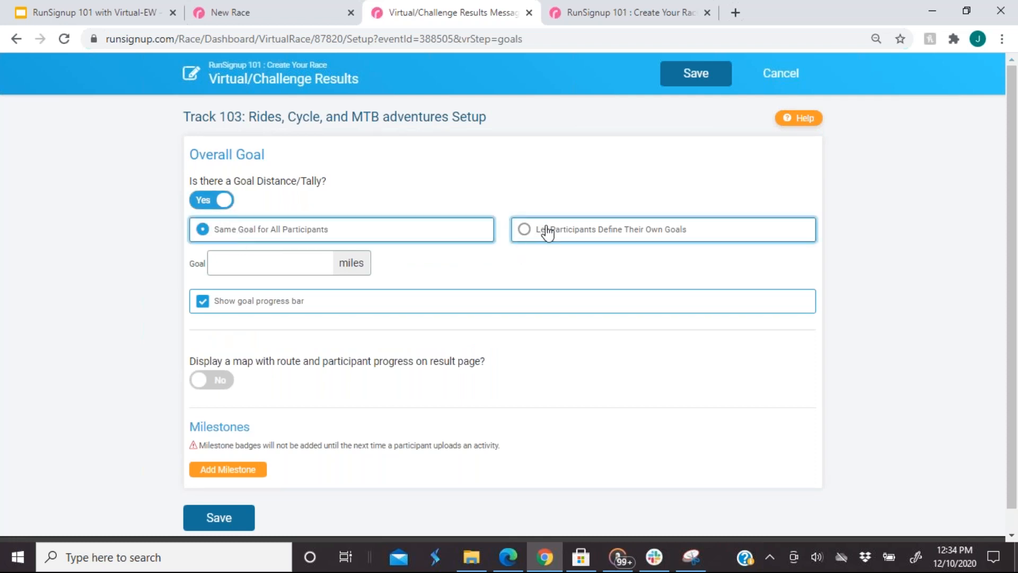
pyautogui.click(525, 229)
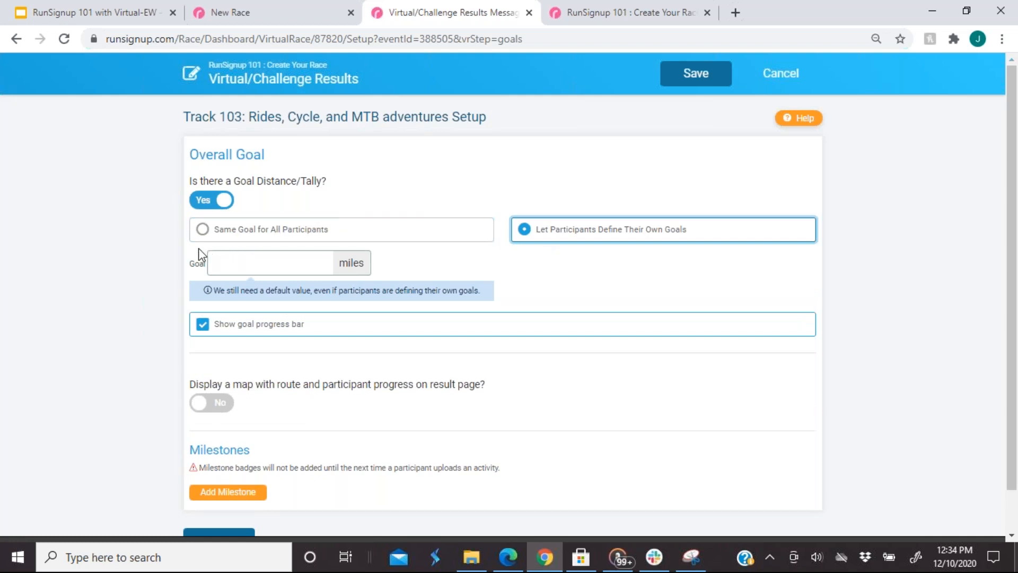
pyautogui.click(231, 235)
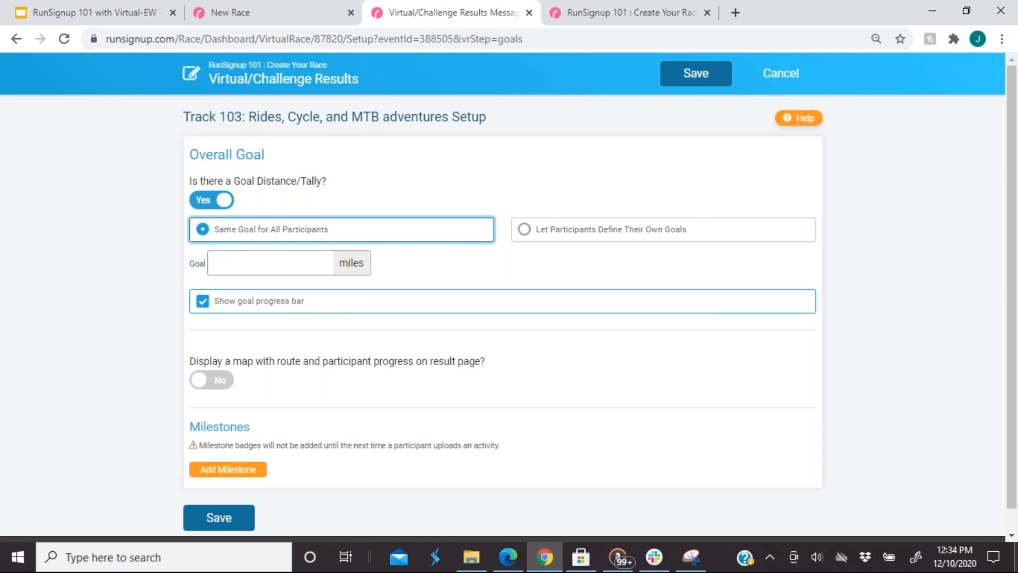
pyautogui.click(205, 385)
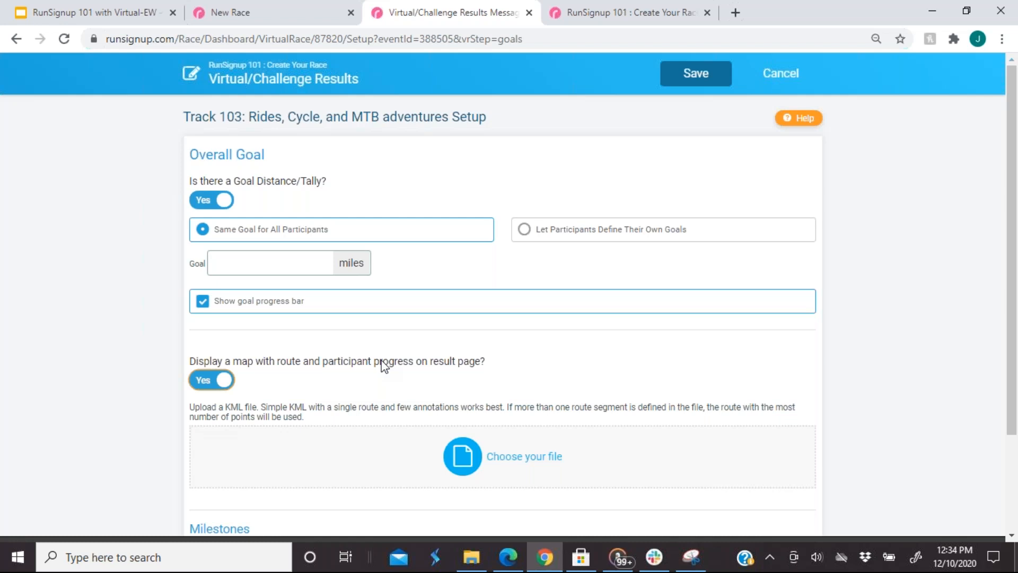
# - Add a milestone to Track 103 and examine the available milestone types without choosing one
pyautogui.scroll(-2, 384, 365)
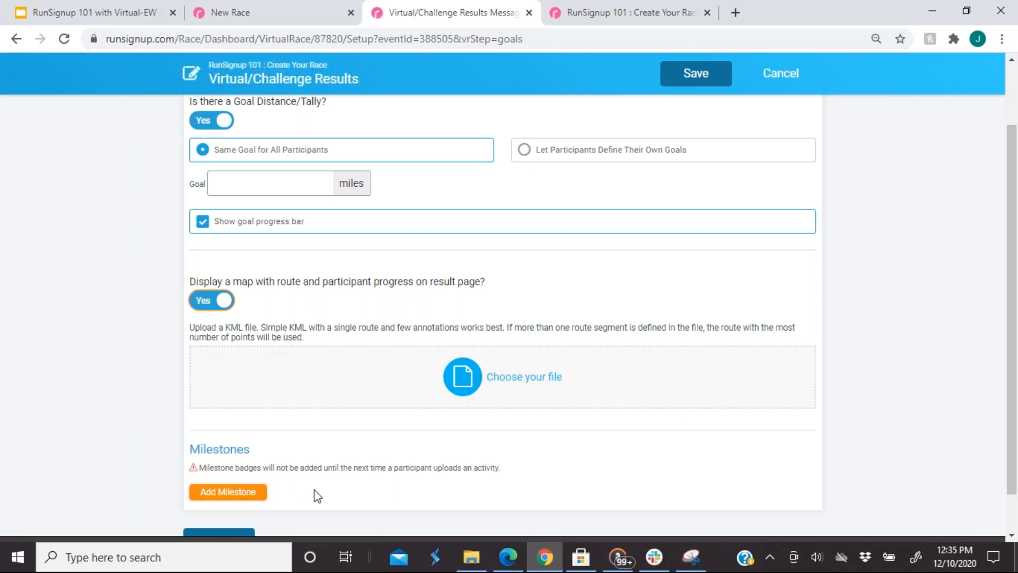
pyautogui.click(229, 491)
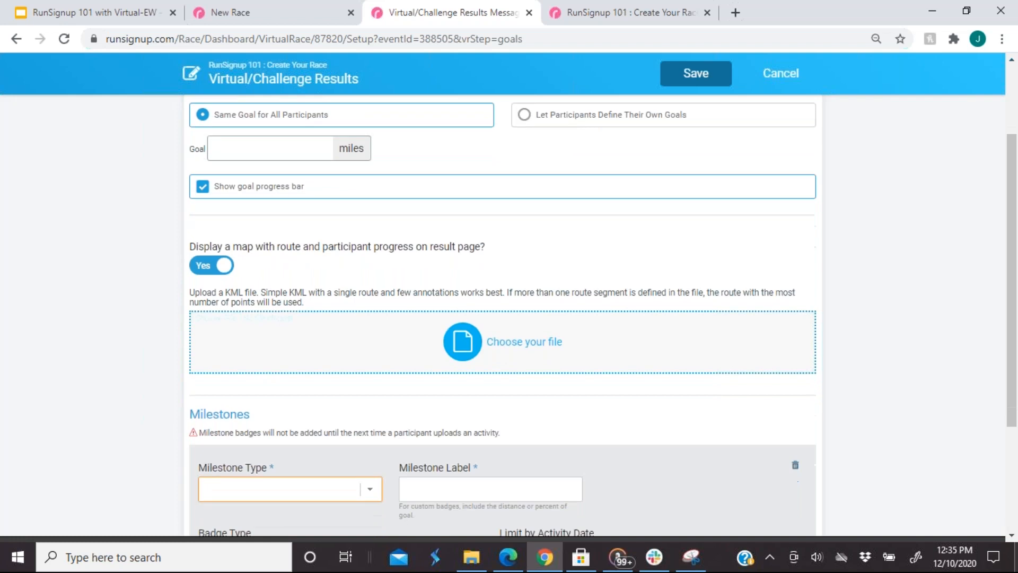
pyautogui.scroll(-2, 296, 389)
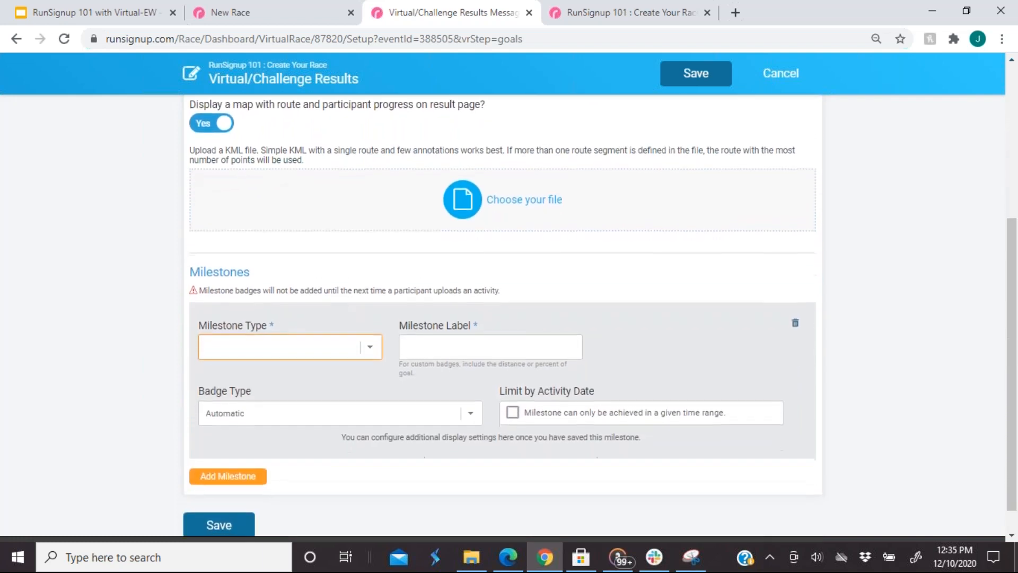
pyautogui.click(358, 348)
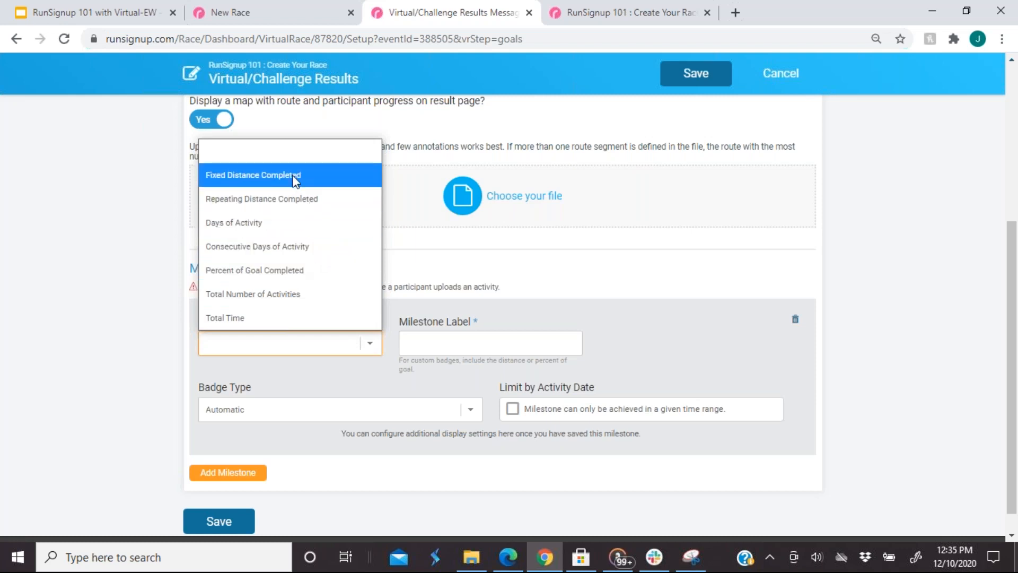
pyautogui.click(467, 347)
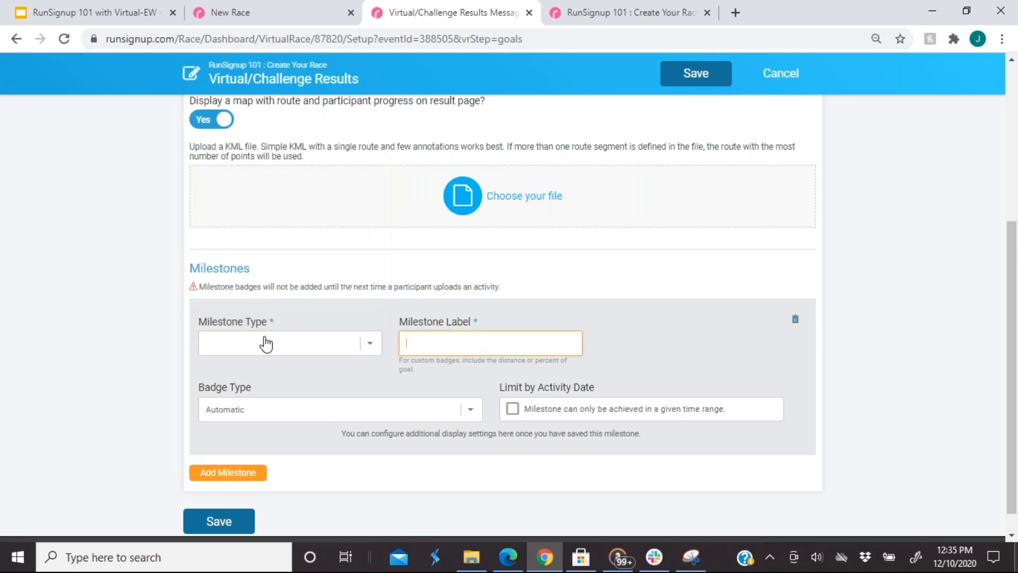
# - Try the Custom badge type for the milestone, set it back to Automatic, and leave Track 103's goals without saving
pyautogui.click(302, 419)
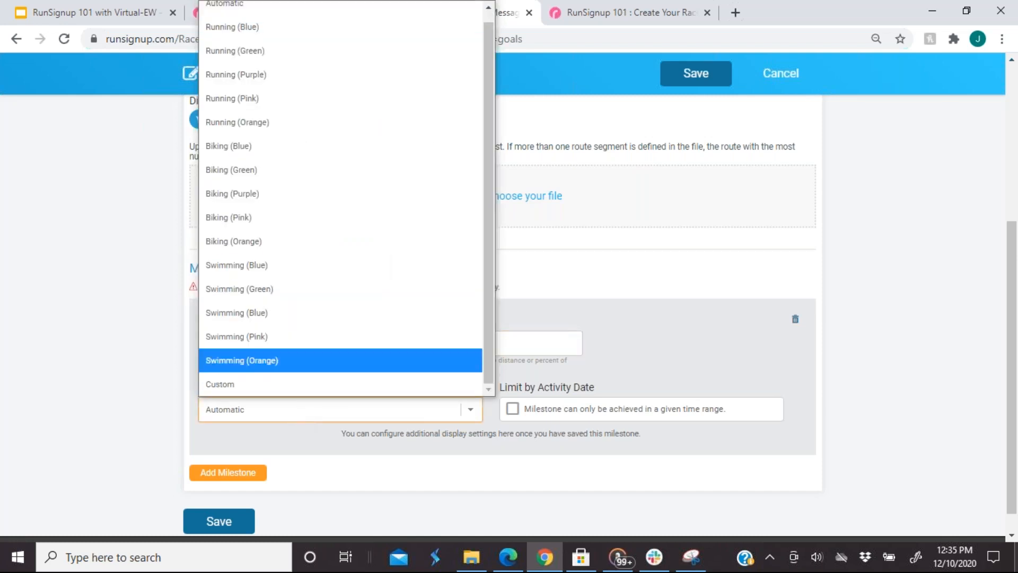
pyautogui.click(243, 385)
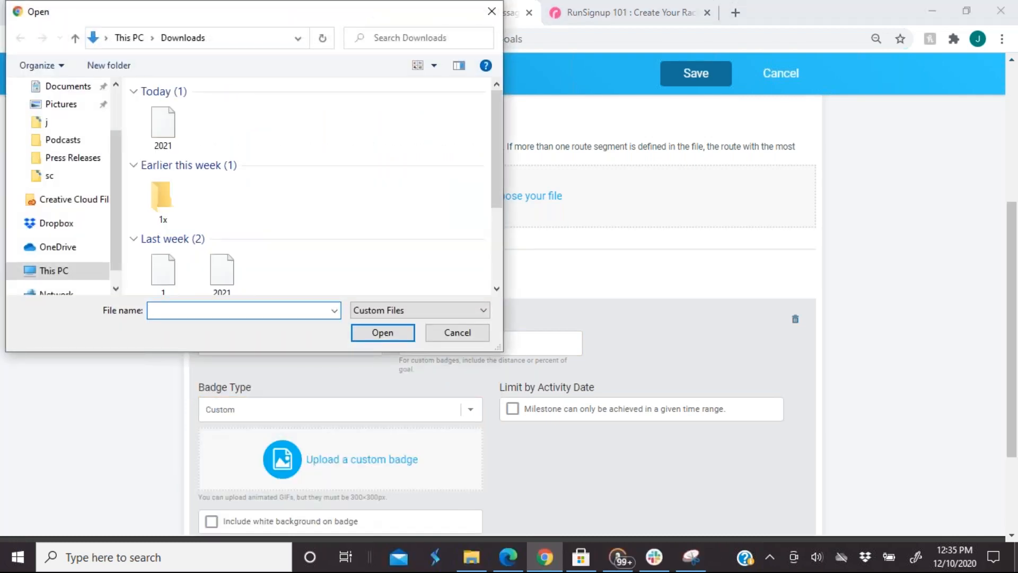
pyautogui.click(457, 332)
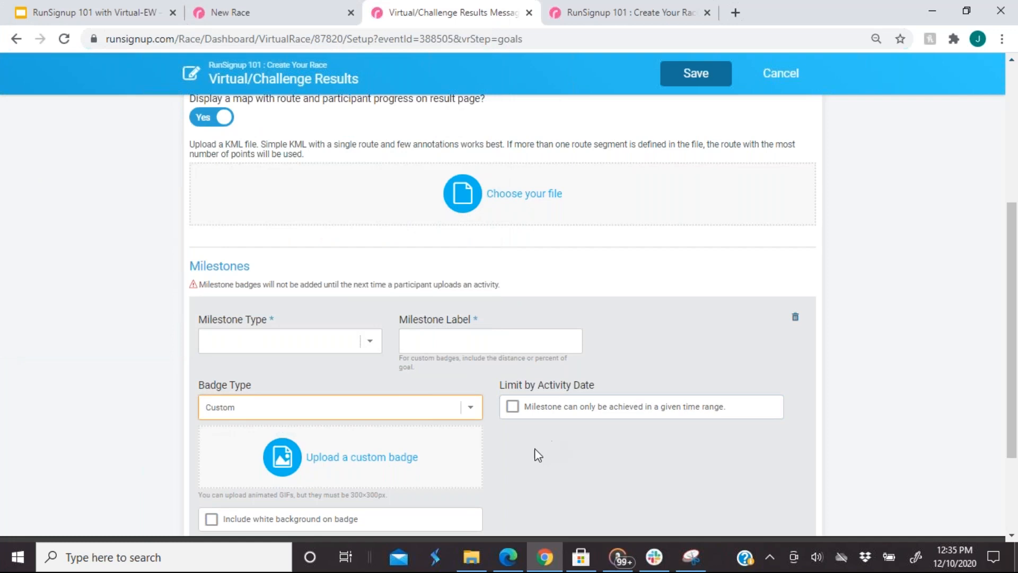
pyautogui.click(419, 409)
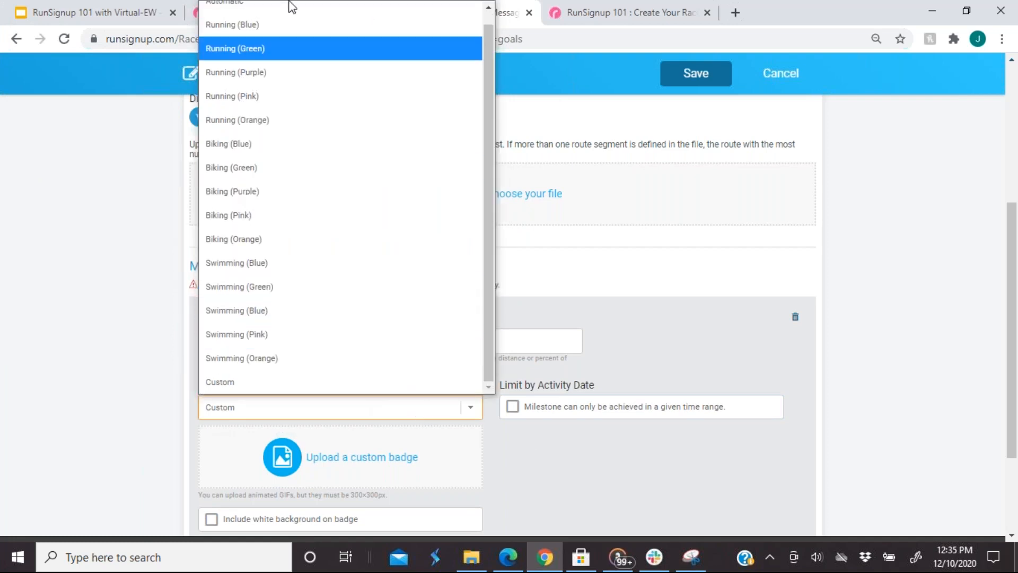
pyautogui.click(260, 19)
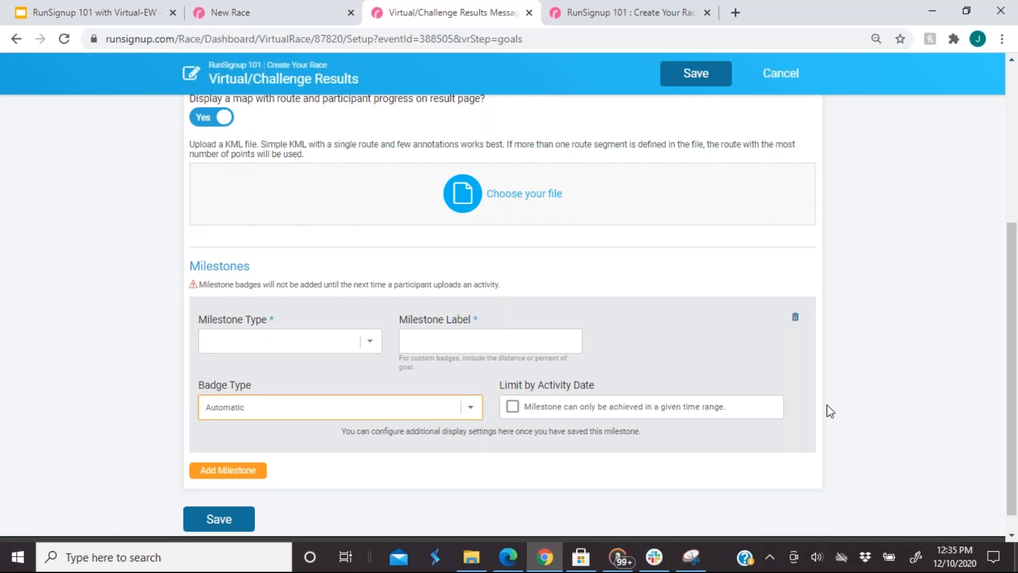
pyautogui.scroll(3, 813, 393)
pyautogui.scroll(1, 536, 147)
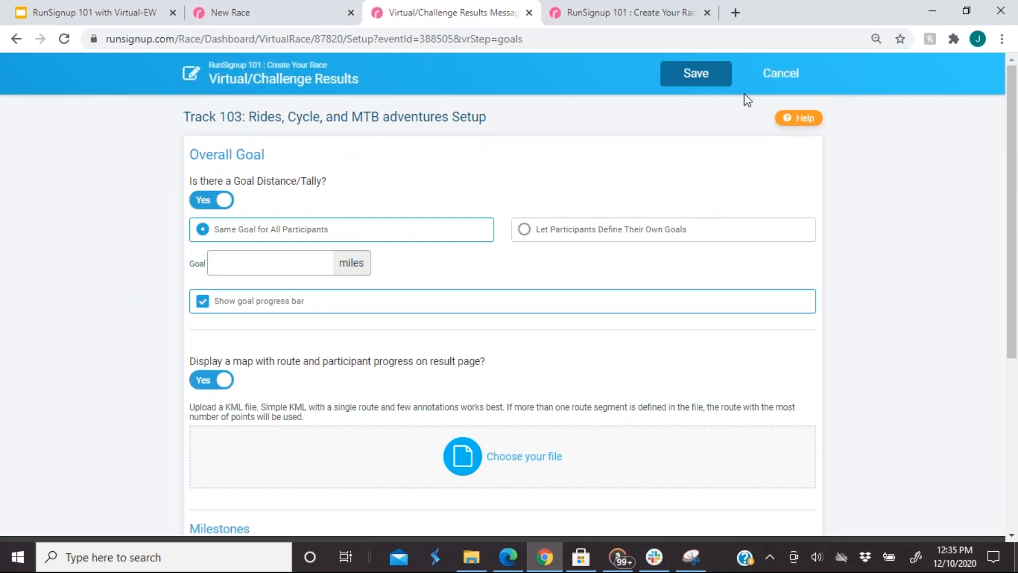
pyautogui.click(764, 90)
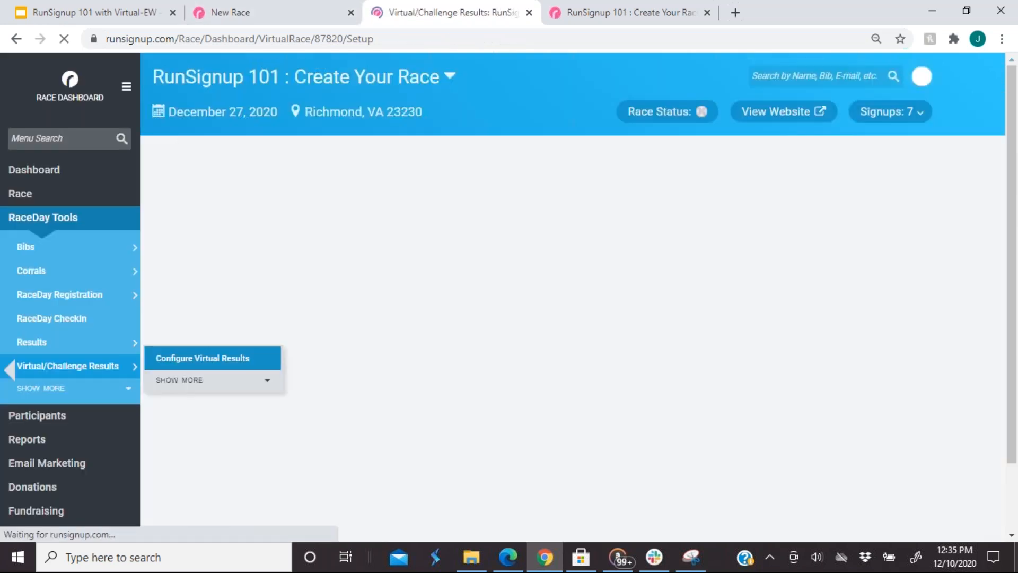
# - Search the dashboard for "shipping", open the registration shipping setup, and request addresses only for Track 101: Quick setup 5K/10K and Track 102: Half Marathon
pyautogui.click(66, 140)
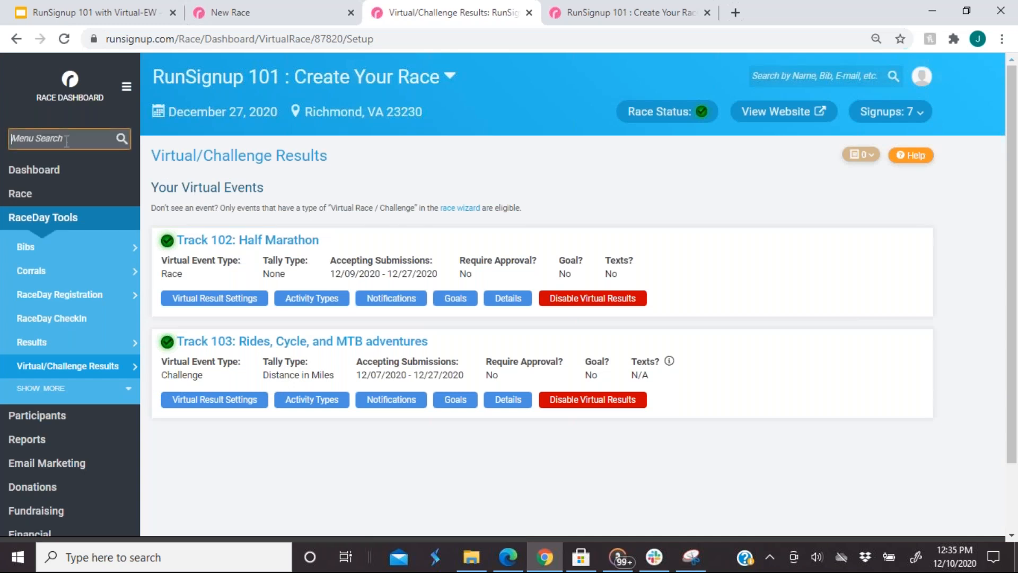
pyautogui.write('shipping')
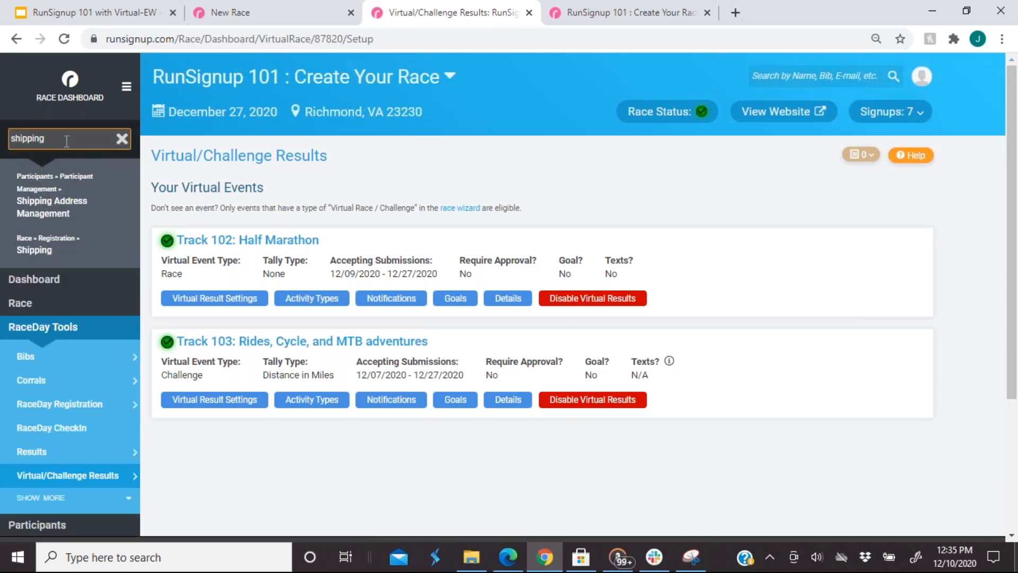
pyautogui.click(34, 250)
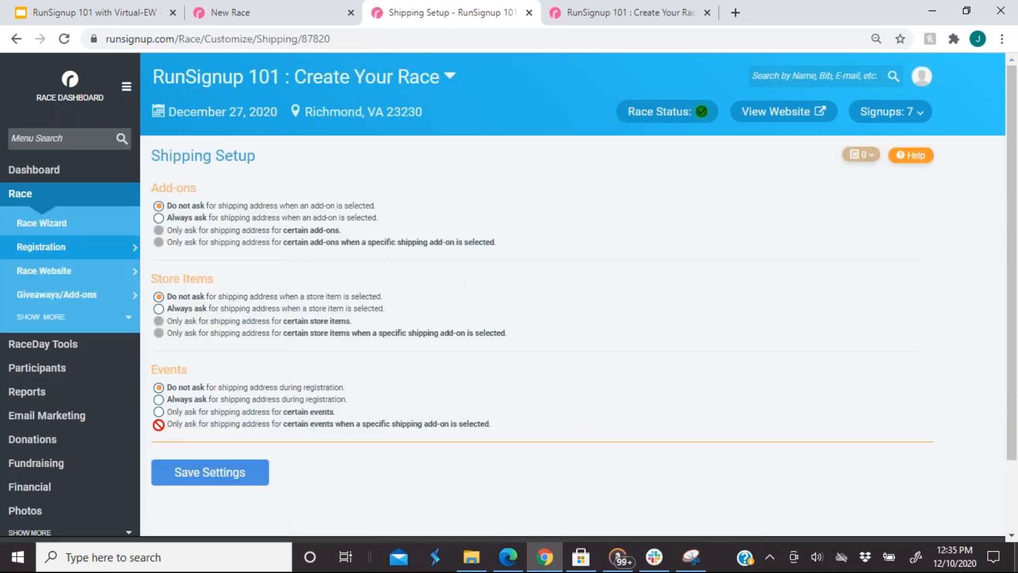
pyautogui.click(159, 412)
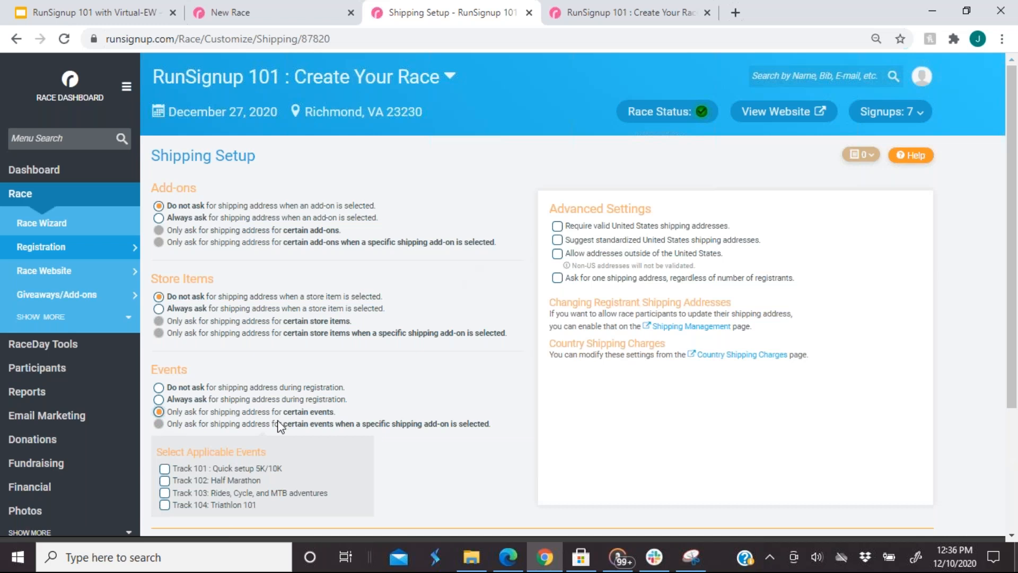
pyautogui.scroll(-3, 279, 427)
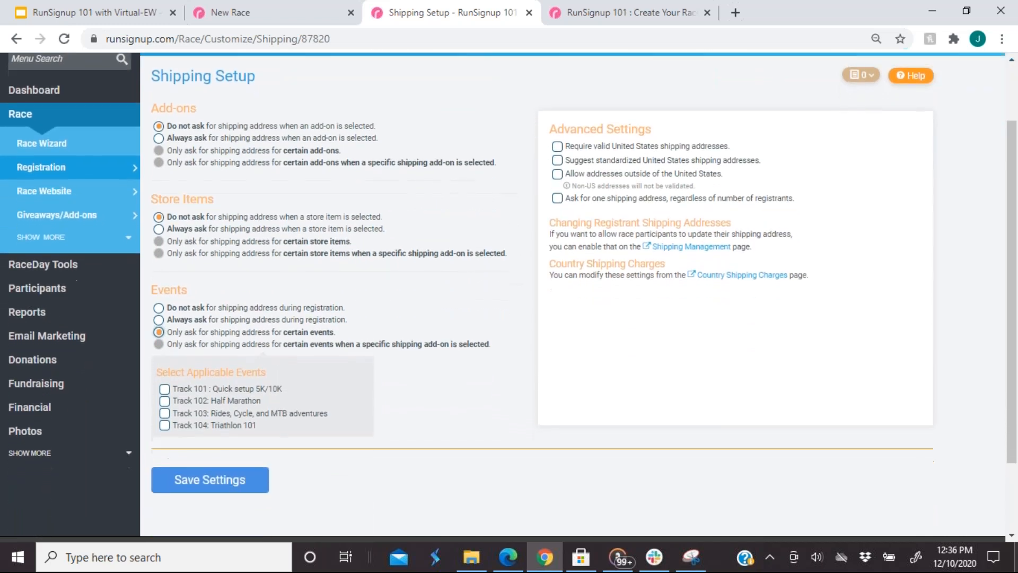
pyautogui.click(164, 389)
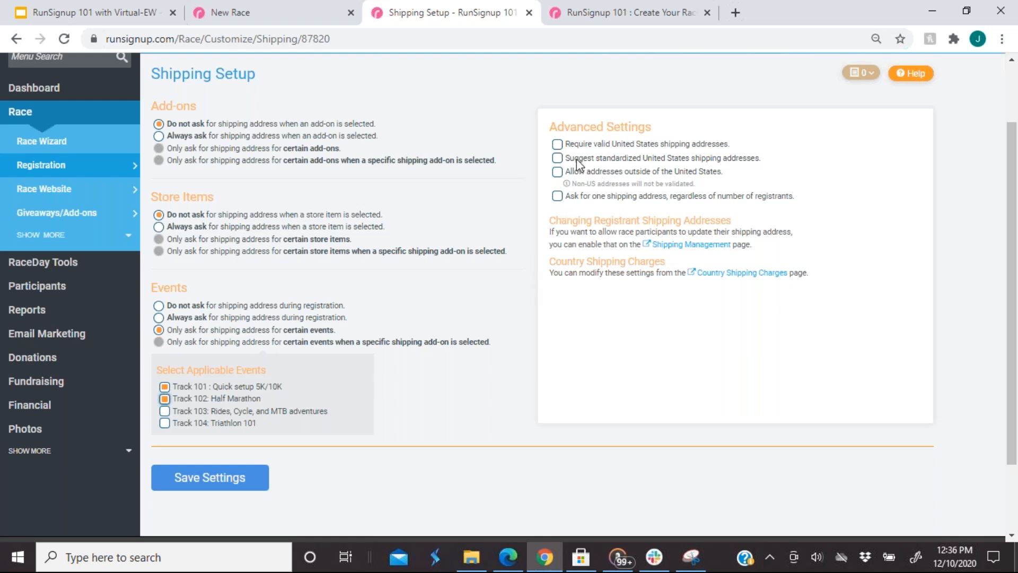
# - Require valid United States shipping addresses in the advanced settings, leaving the suggested-address and non-US options off
pyautogui.click(557, 172)
pyautogui.click(557, 158)
pyautogui.click(557, 157)
pyautogui.click(557, 144)
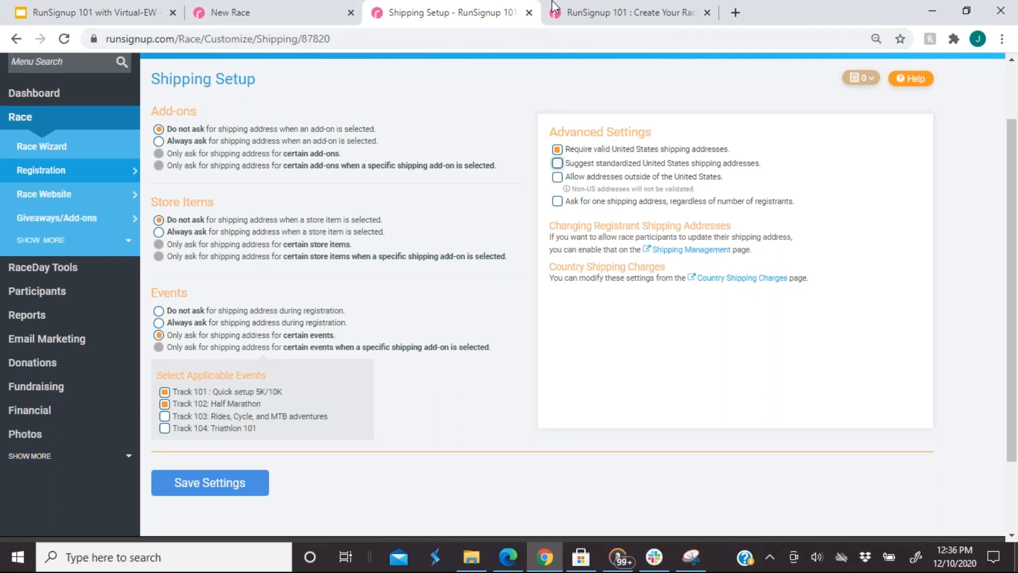
# - Check the Key Features - Virtual slide in the RunSignup 101 presentation and return to the shipping setup
pyautogui.click(282, 7)
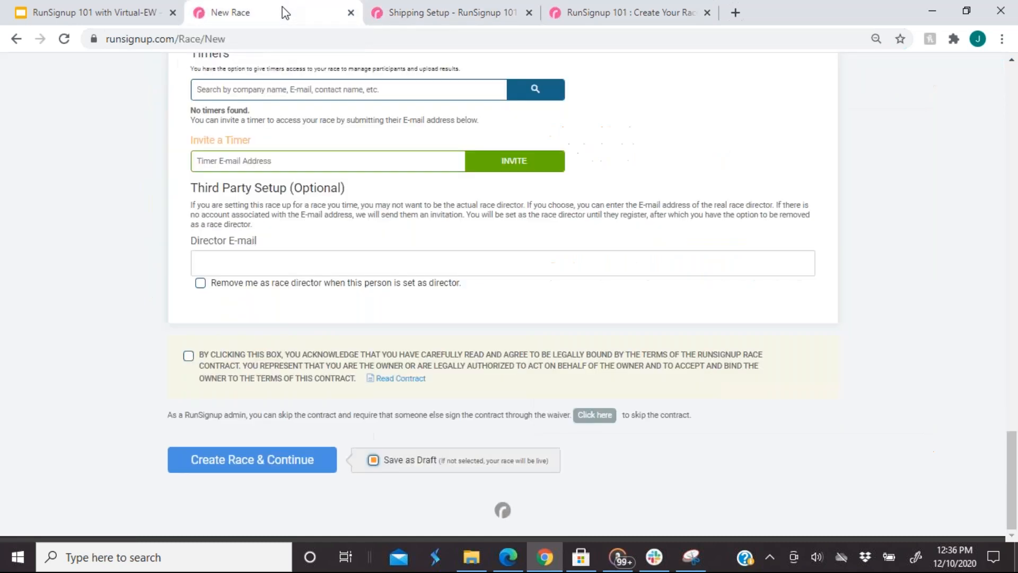
pyautogui.click(108, 16)
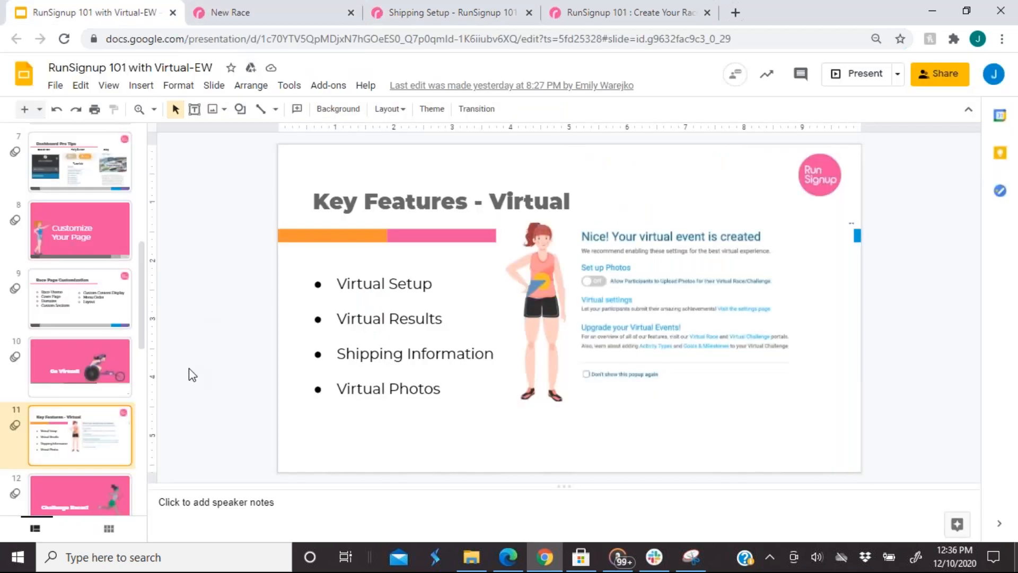
pyautogui.click(454, 14)
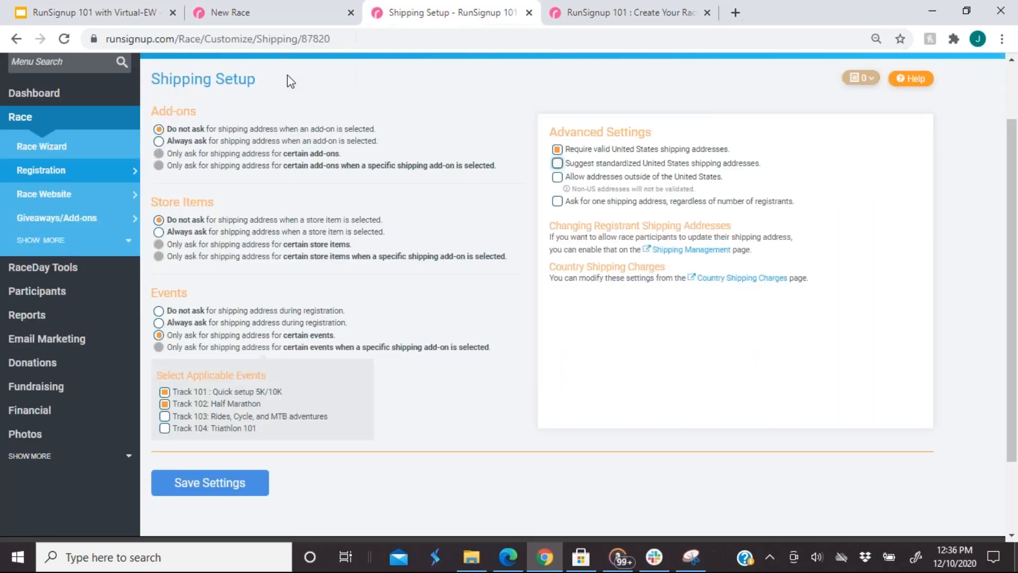
# - Find Photos Setup by searching the dashboard menu for "photo", try allowing participants to upload photos, and leave without saving
pyautogui.click(76, 65)
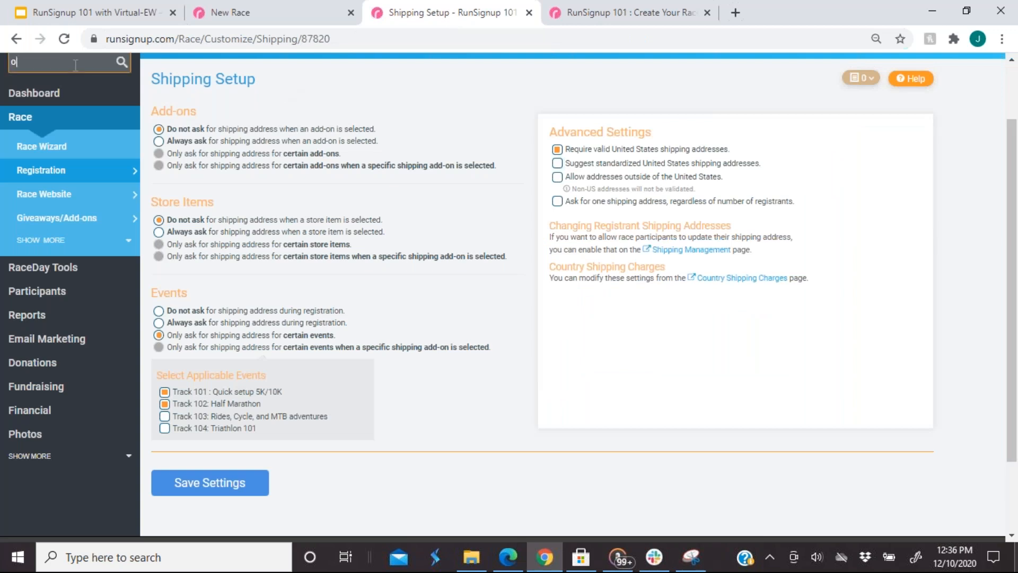
pyautogui.write('photo')
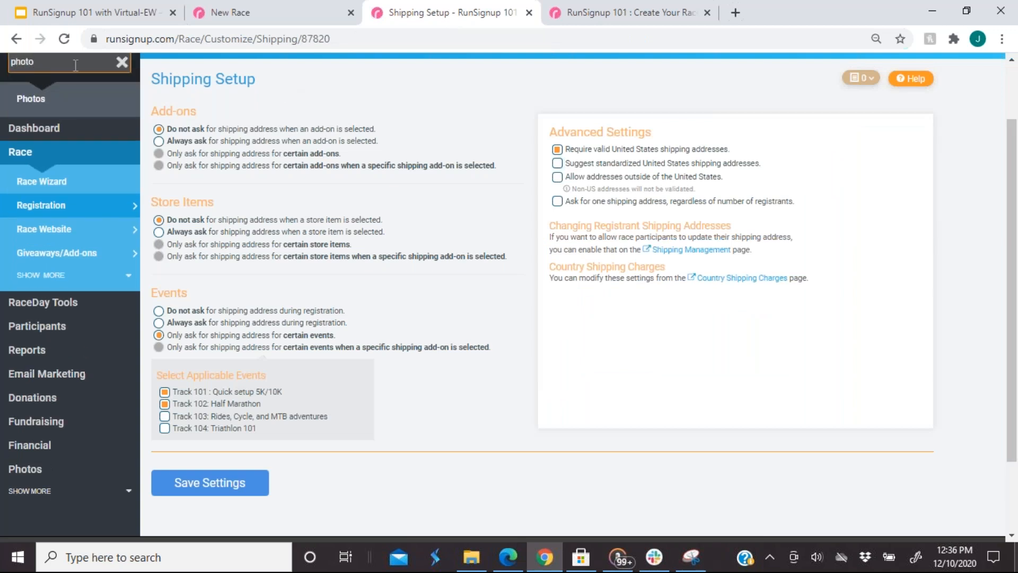
pyautogui.click(52, 105)
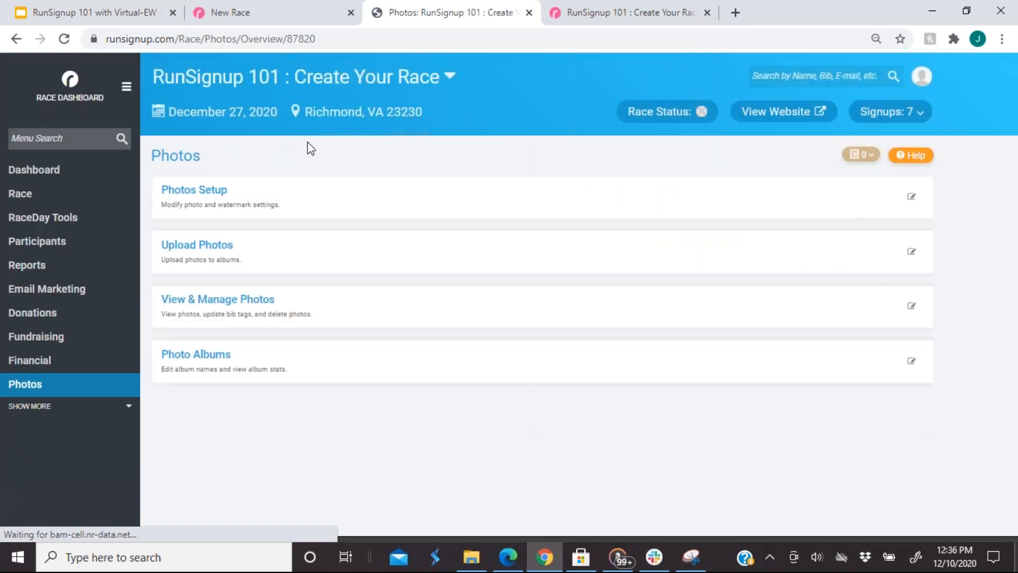
pyautogui.click(231, 203)
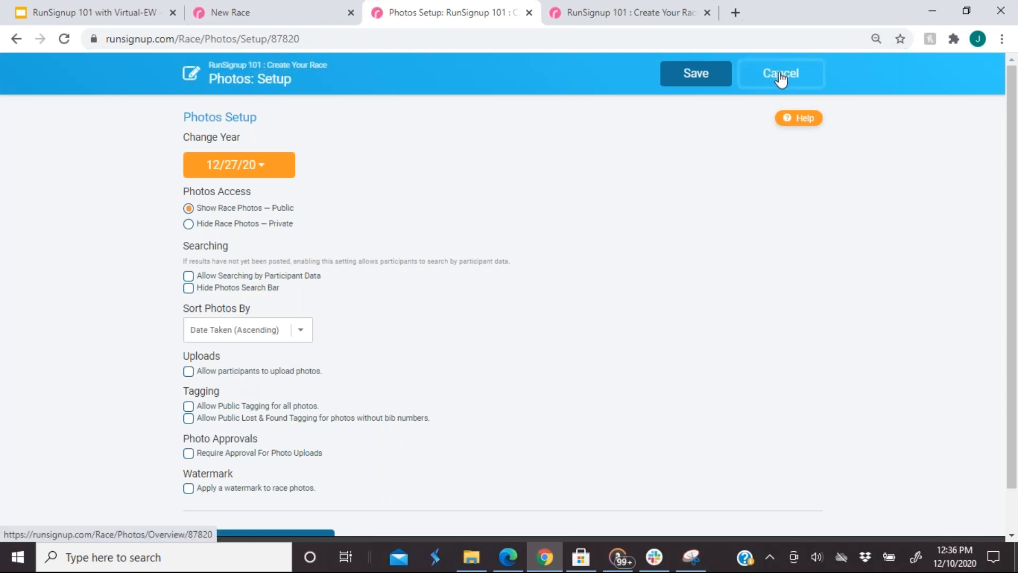
pyautogui.click(194, 371)
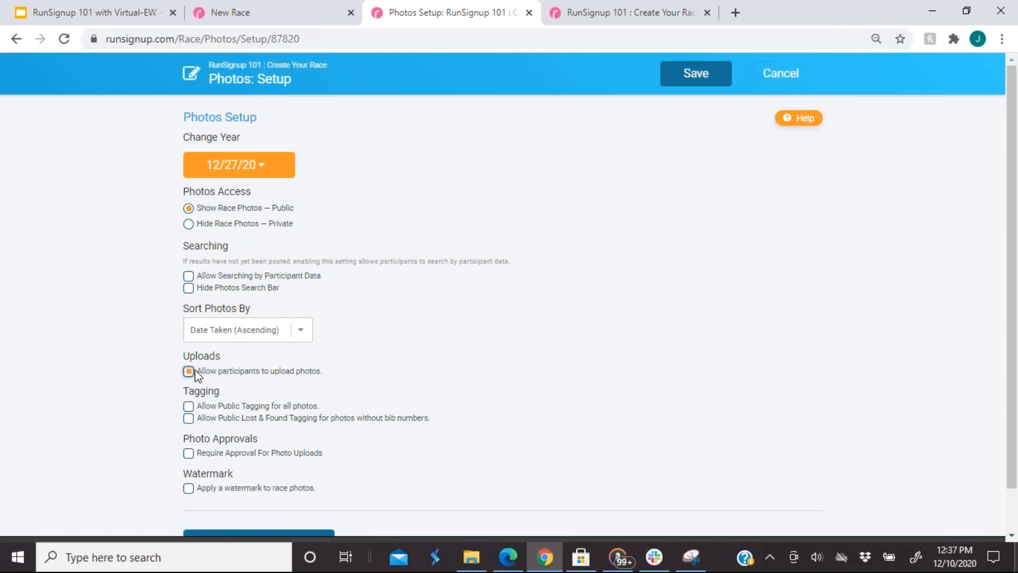
pyautogui.click(781, 79)
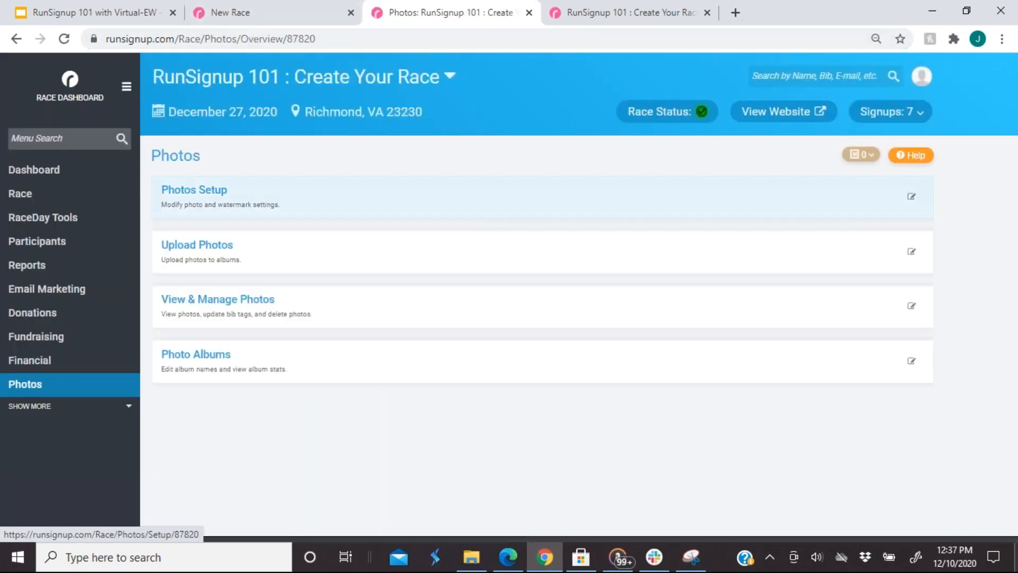
# - Switch to the RunSignup 101 presentation and review the Challenge Races! and Key Features - Virtual Challenges slides
pyautogui.click(153, 20)
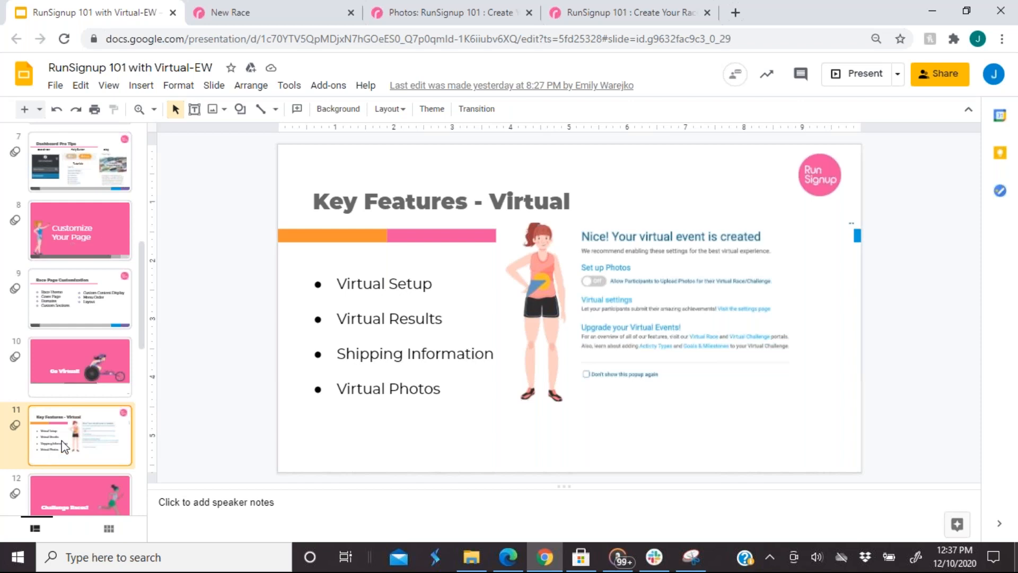
pyautogui.scroll(-3, 62, 443)
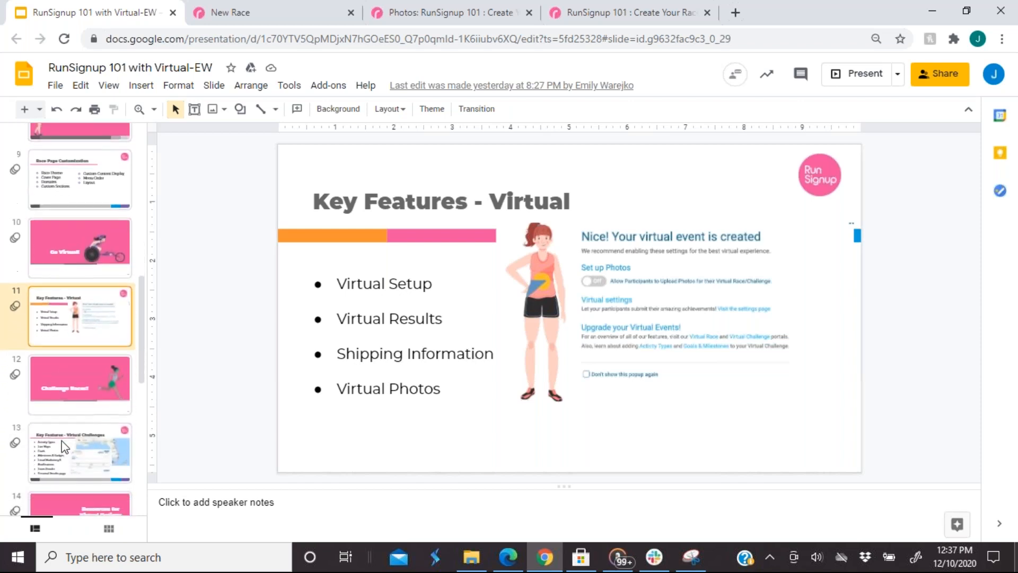
pyautogui.click(59, 379)
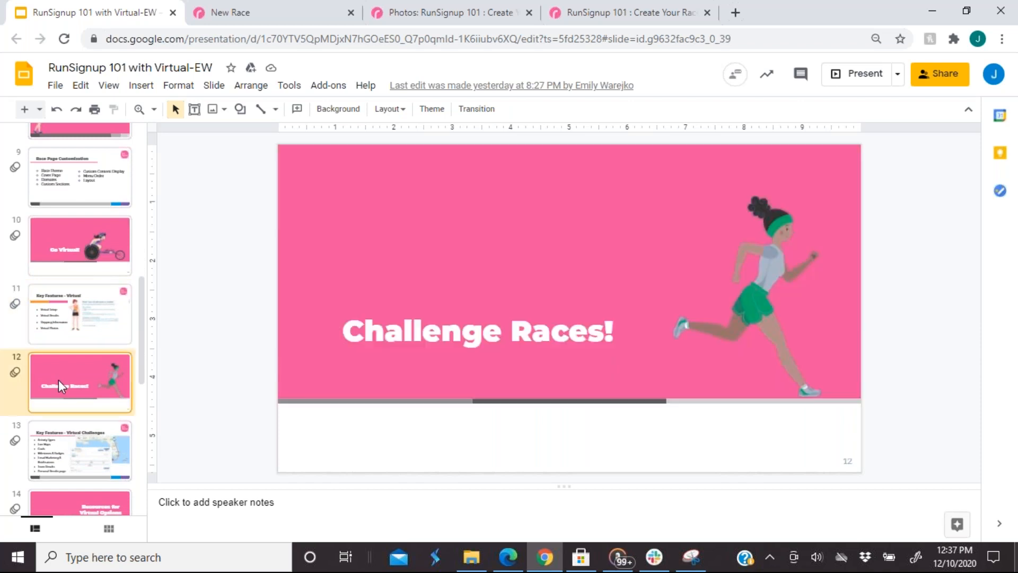
pyautogui.click(67, 456)
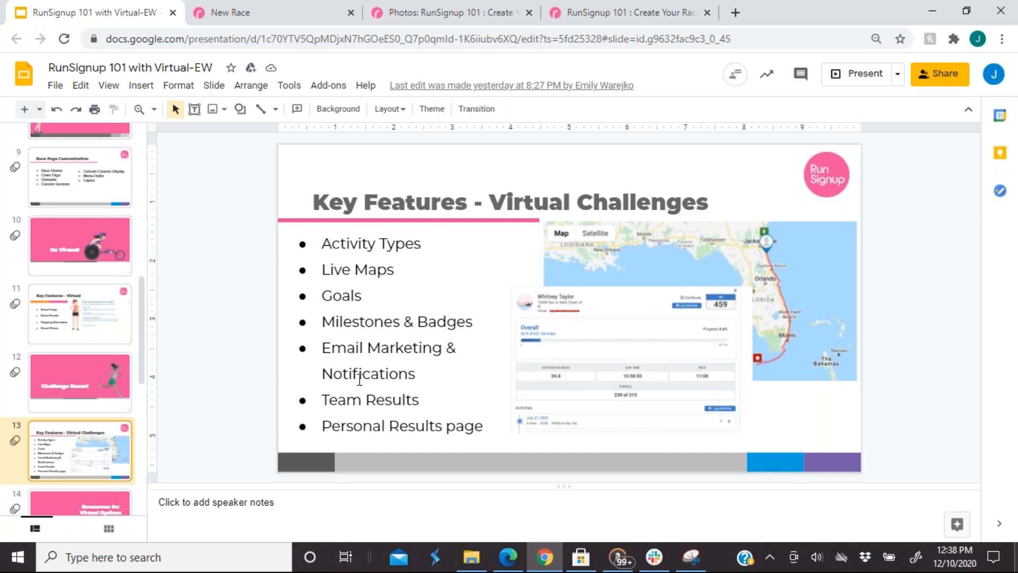
# - Go through the Resources for Virtual Options slides, covering the Virtual Hub, Challenge Platform and Hybrid Race Hub
pyautogui.scroll(-3, 85, 435)
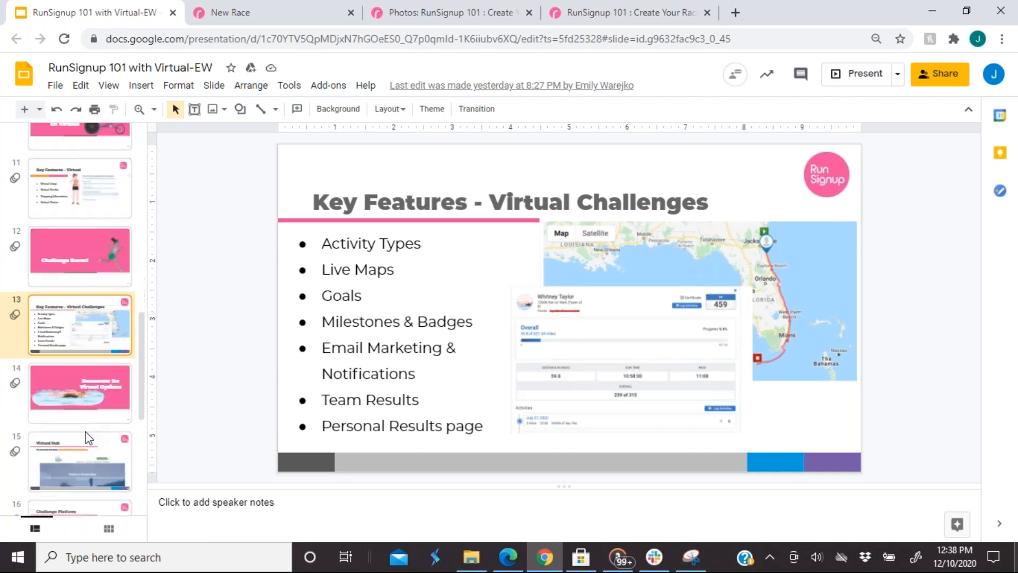
pyautogui.click(85, 348)
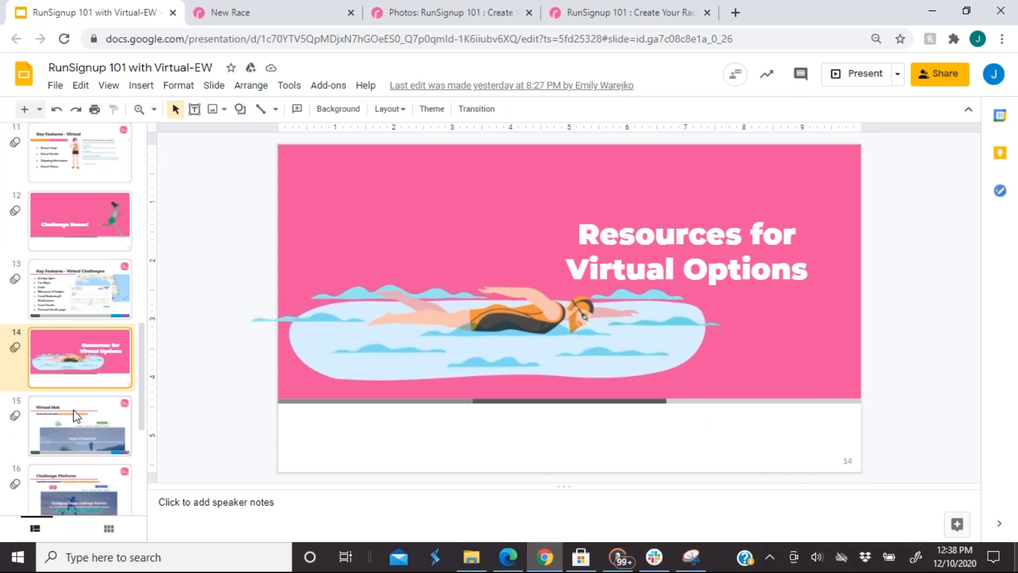
pyautogui.scroll(-1, 75, 416)
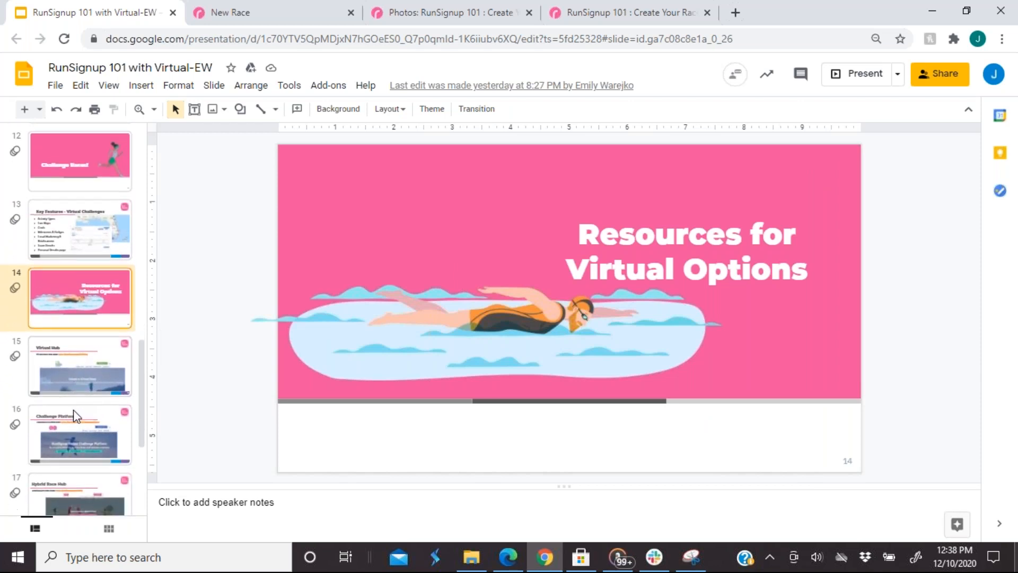
pyautogui.click(62, 360)
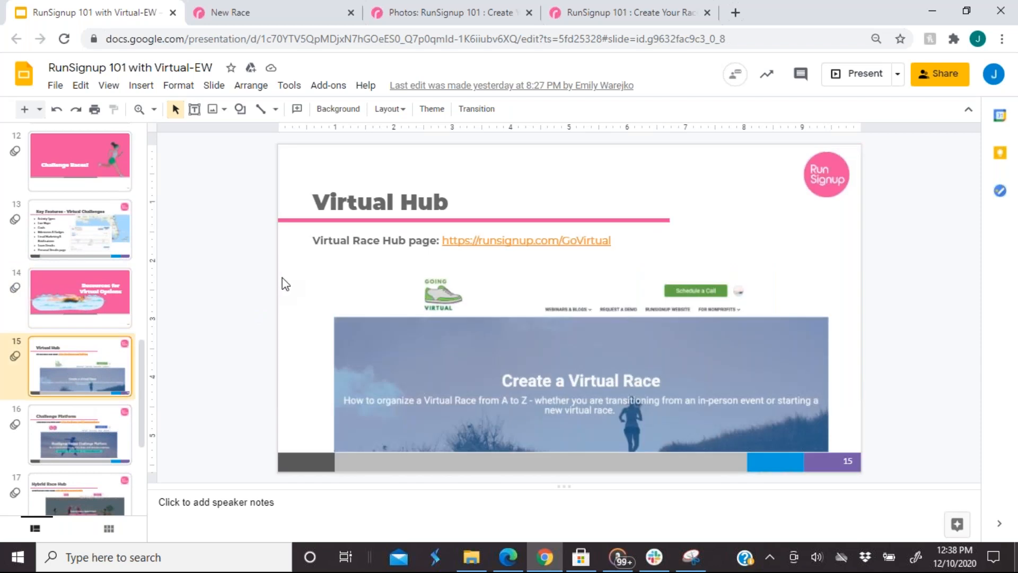
pyautogui.click(100, 428)
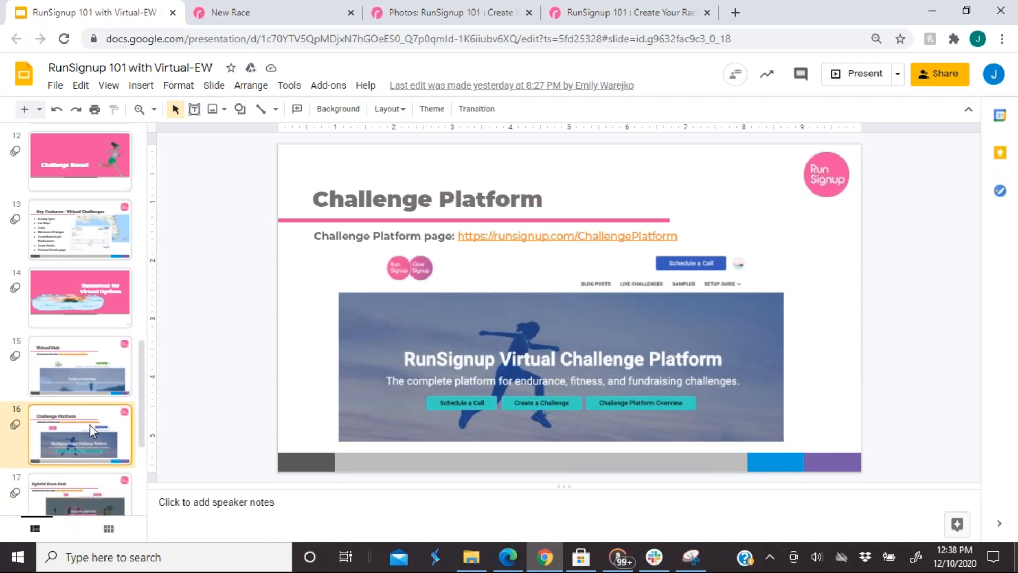
pyautogui.scroll(-1, 88, 451)
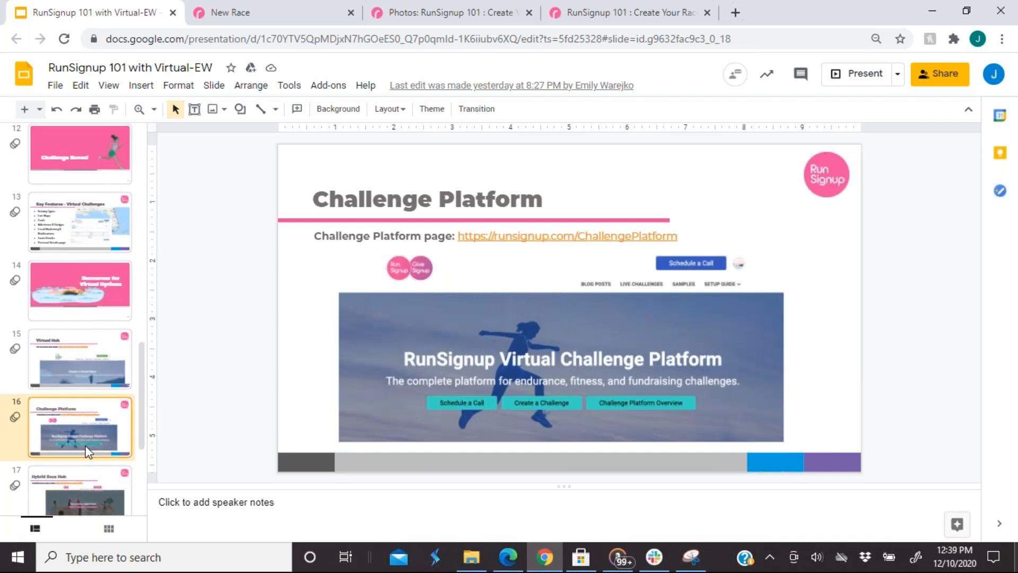
pyautogui.scroll(-1, 68, 466)
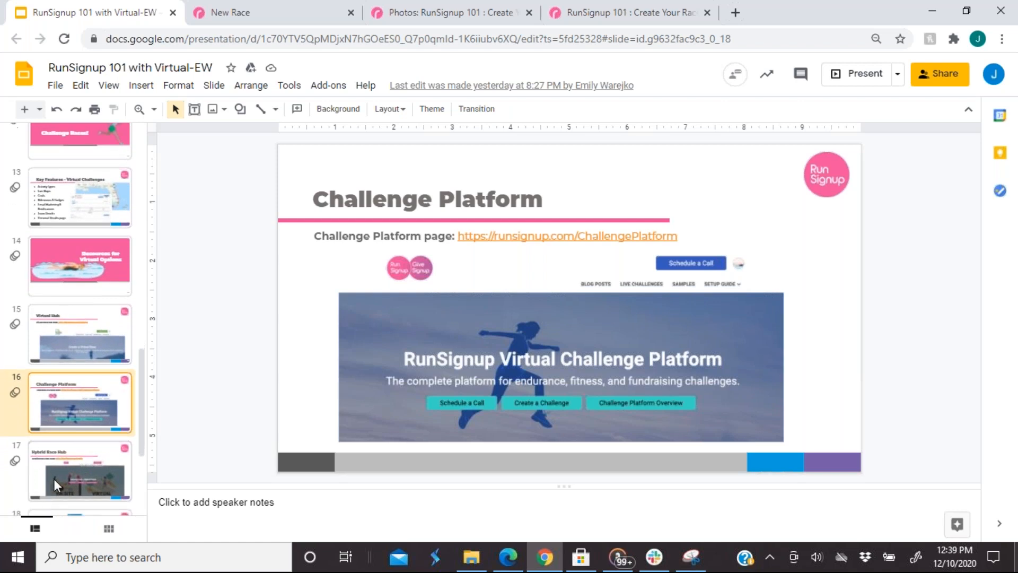
pyautogui.click(58, 466)
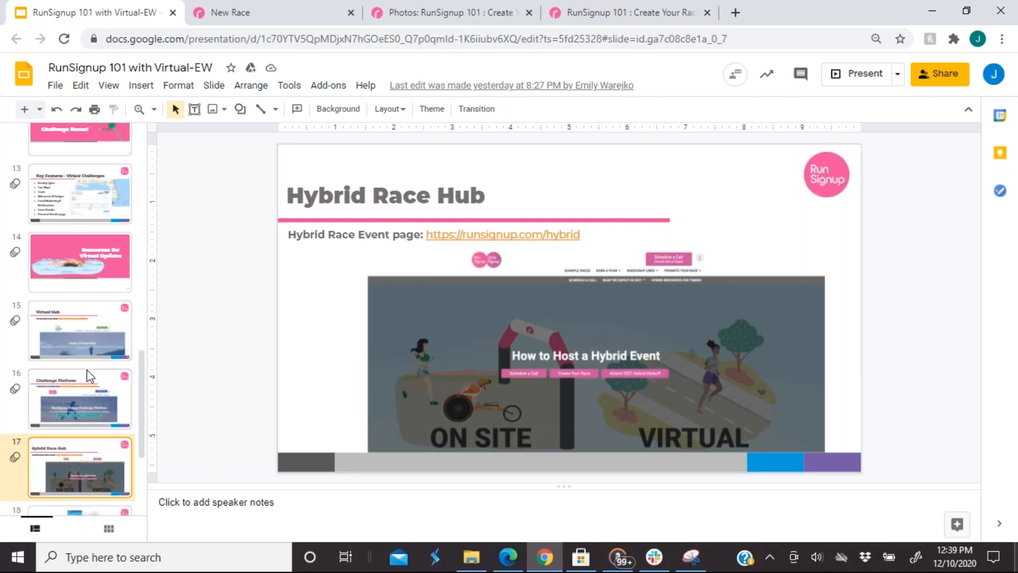
# - Review the Reporting and Final Notes slides and finish on the closing Thanks for Joining! slide
pyautogui.scroll(-1, 89, 376)
pyautogui.scroll(-3, 88, 375)
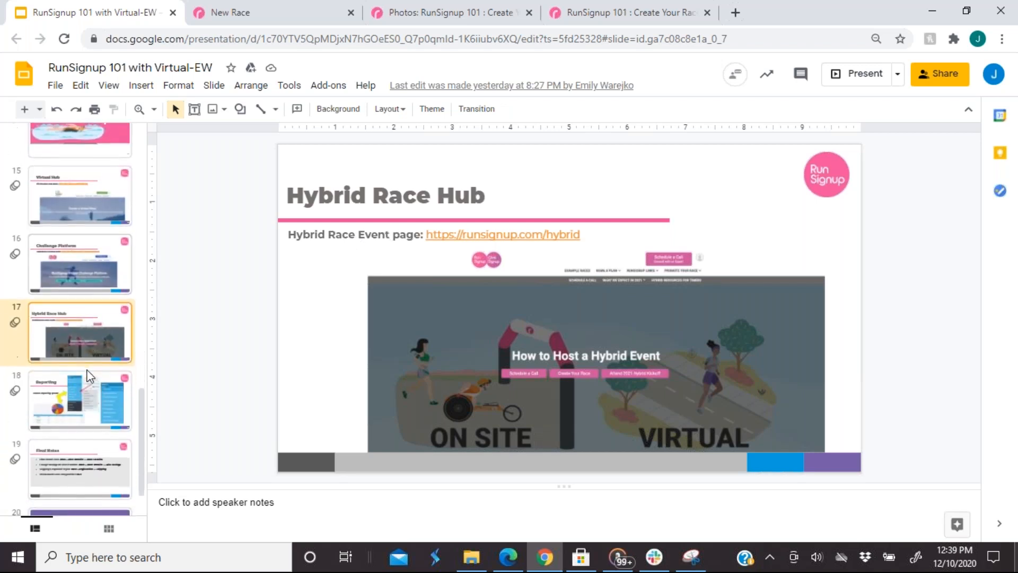
pyautogui.click(87, 369)
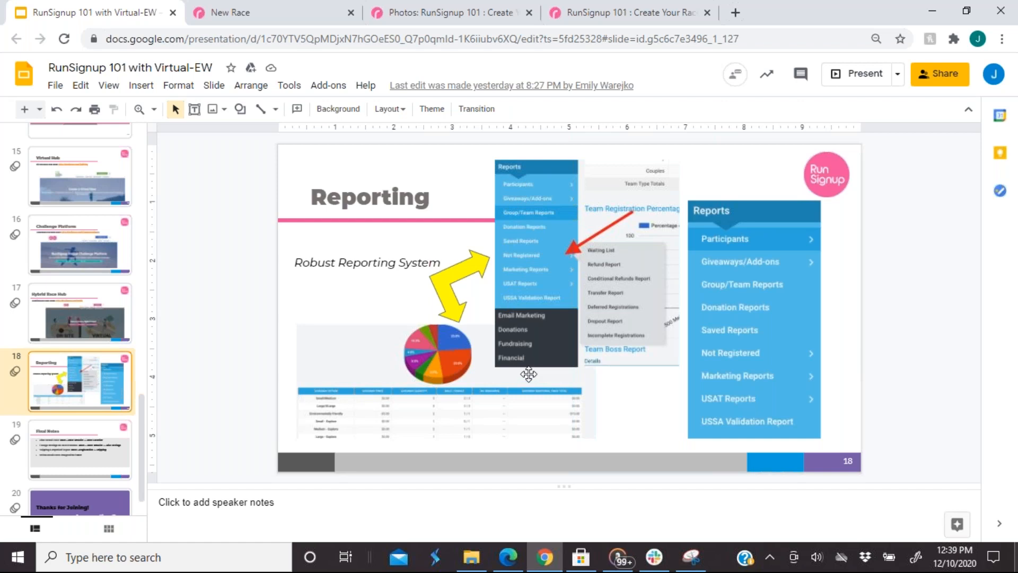
pyautogui.scroll(-1, 75, 406)
pyautogui.scroll(-2, 75, 410)
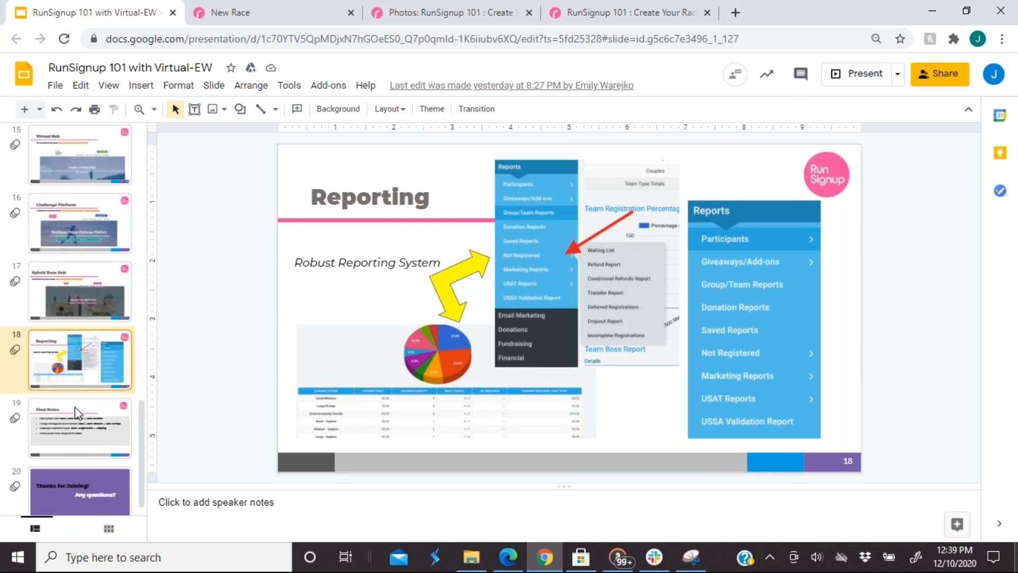
pyautogui.click(53, 412)
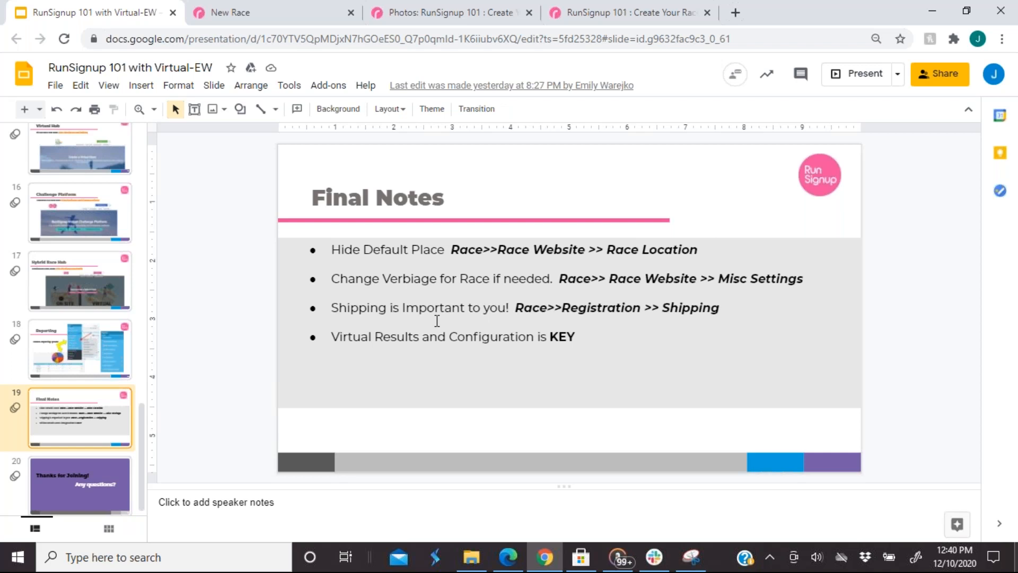
pyautogui.click(63, 475)
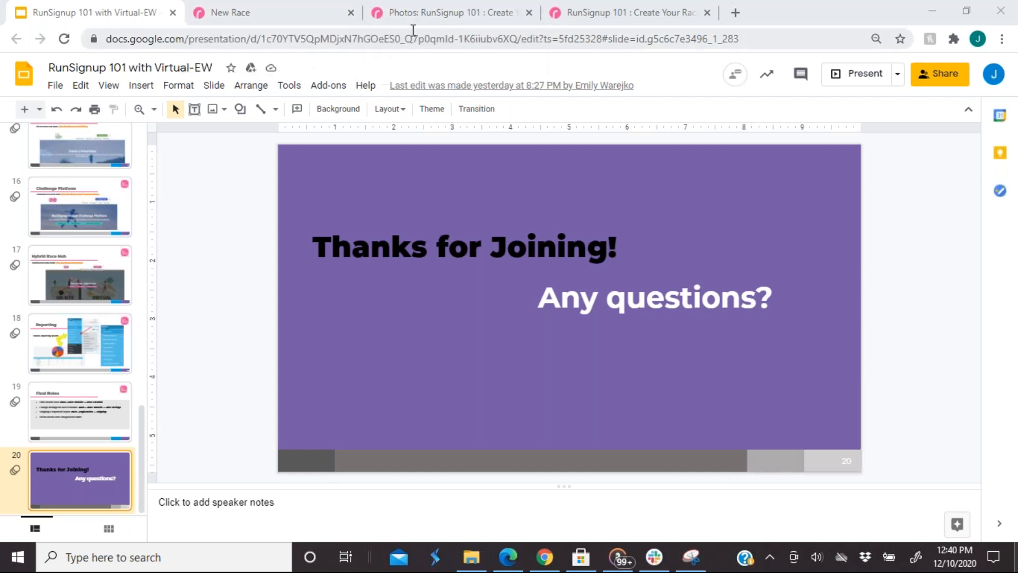
# - Return to the RunSignup race dashboard and open the race's Secure Access/Info Sharing page
pyautogui.click(419, 13)
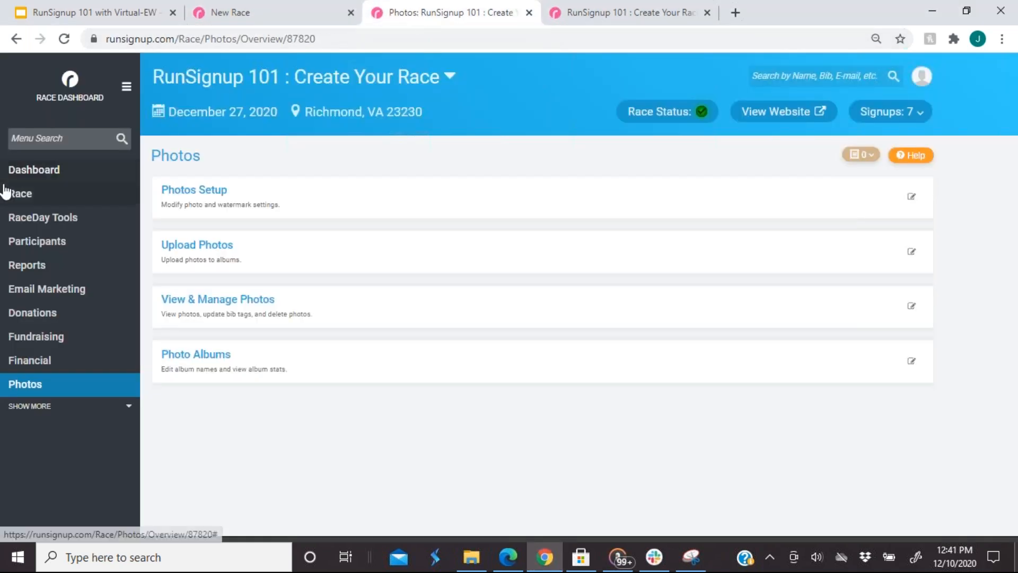
pyautogui.click(23, 193)
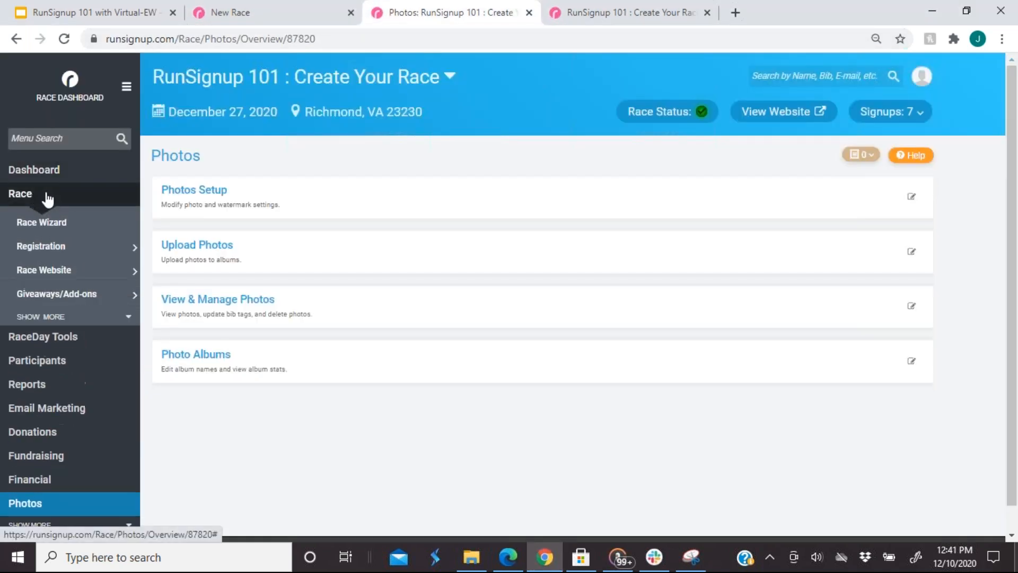
pyautogui.click(51, 318)
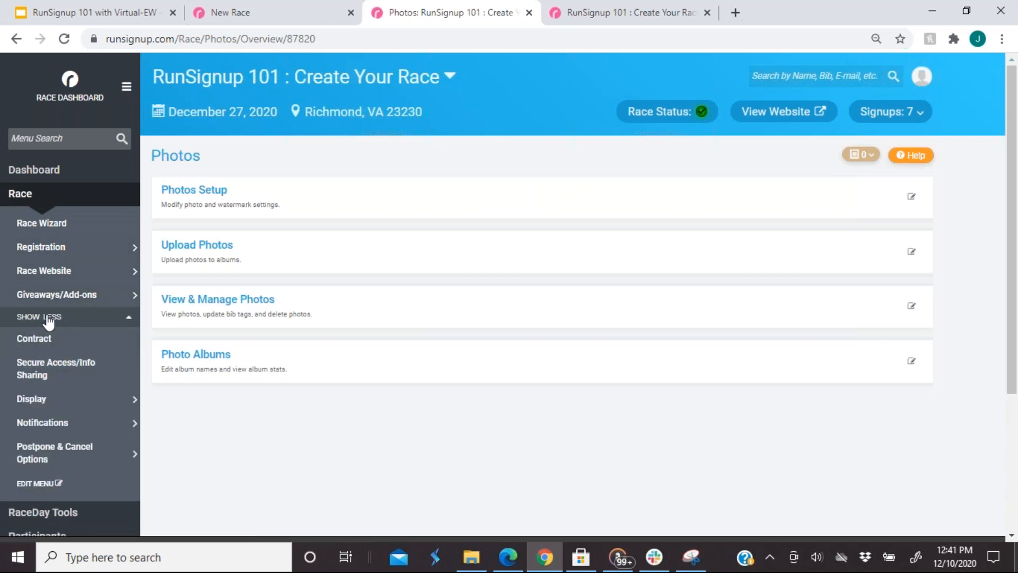
pyautogui.click(50, 318)
pyautogui.click(51, 318)
pyautogui.click(58, 369)
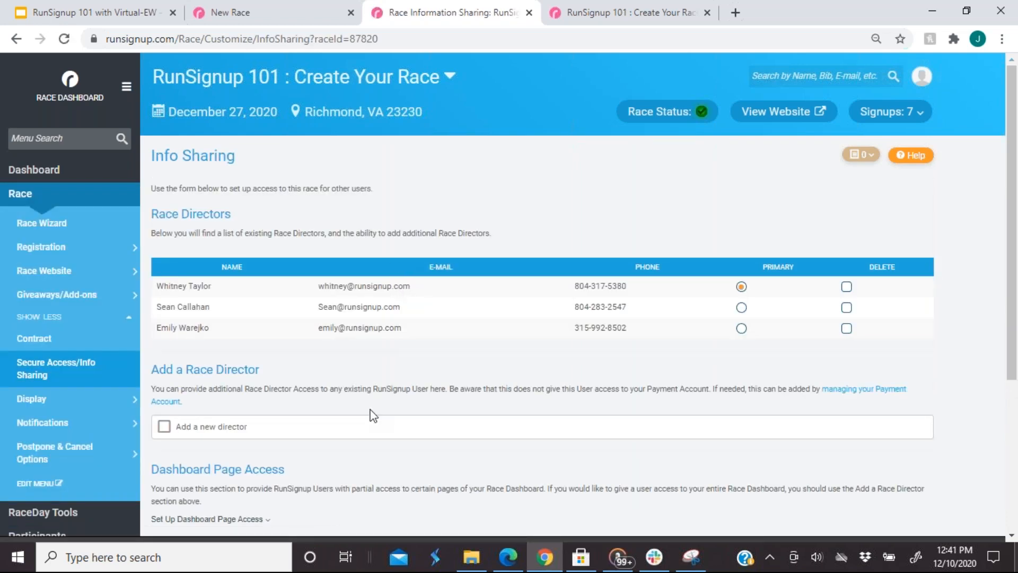
# - Enable adding a new race director to show the e-mail and name fields, leaving them blank
pyautogui.scroll(-1, 253, 383)
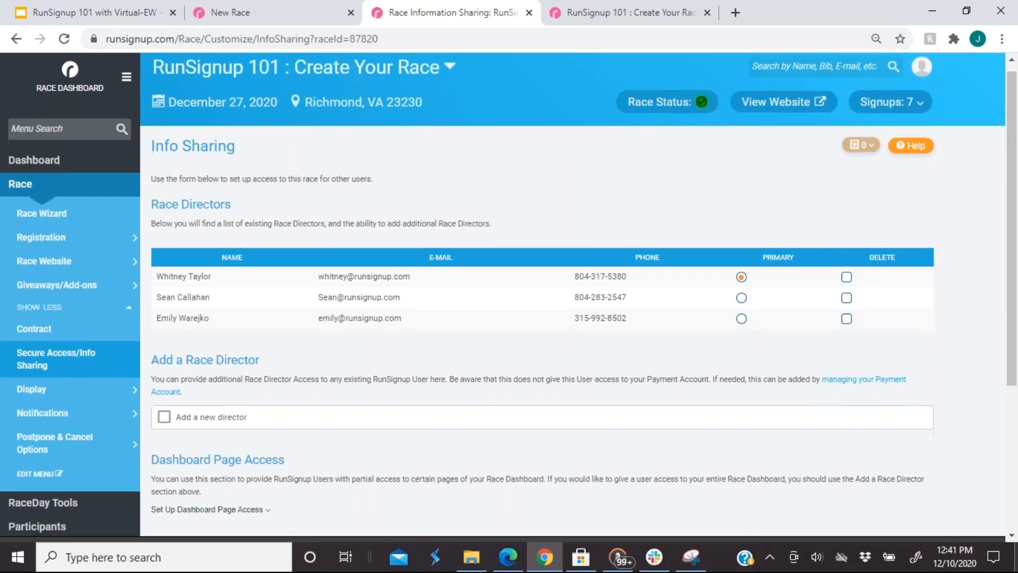
pyautogui.scroll(-1, 162, 375)
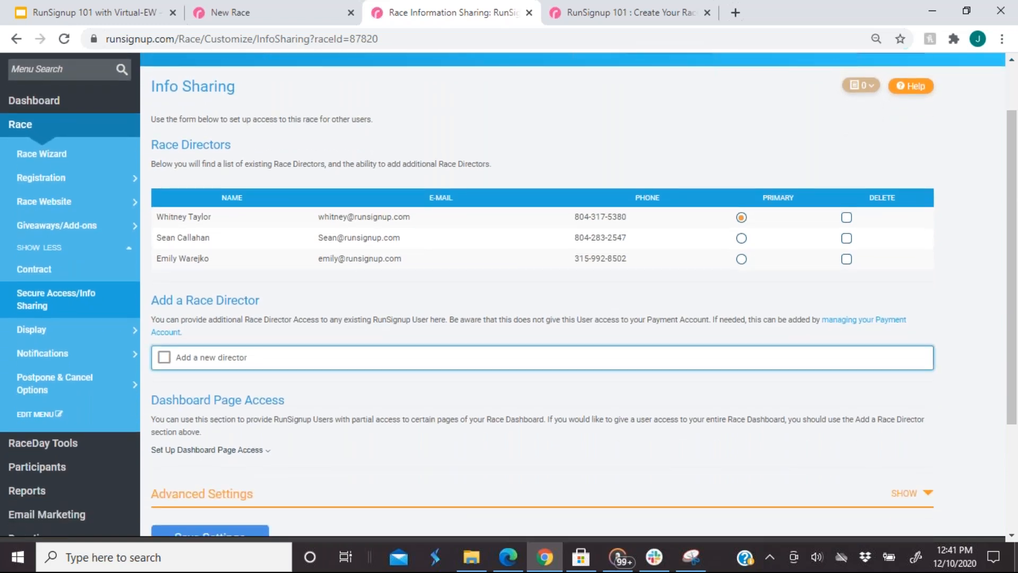
pyautogui.click(164, 359)
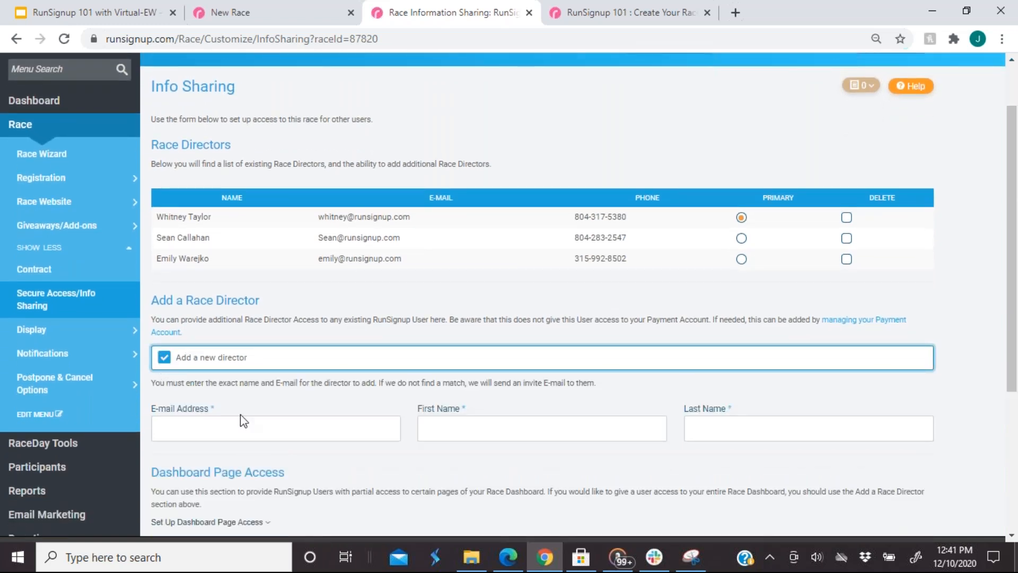
pyautogui.scroll(-1, 520, 366)
pyautogui.scroll(-2, 508, 294)
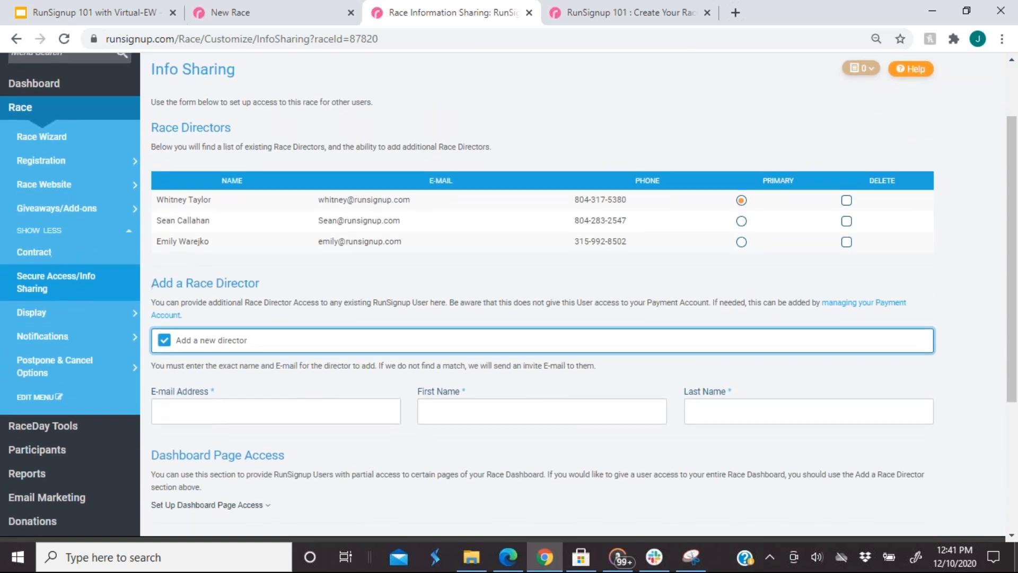
# - Expand the Dashboard Page Access setup, try the Add Access option for partial access, and collapse the section again
pyautogui.scroll(-4, 526, 332)
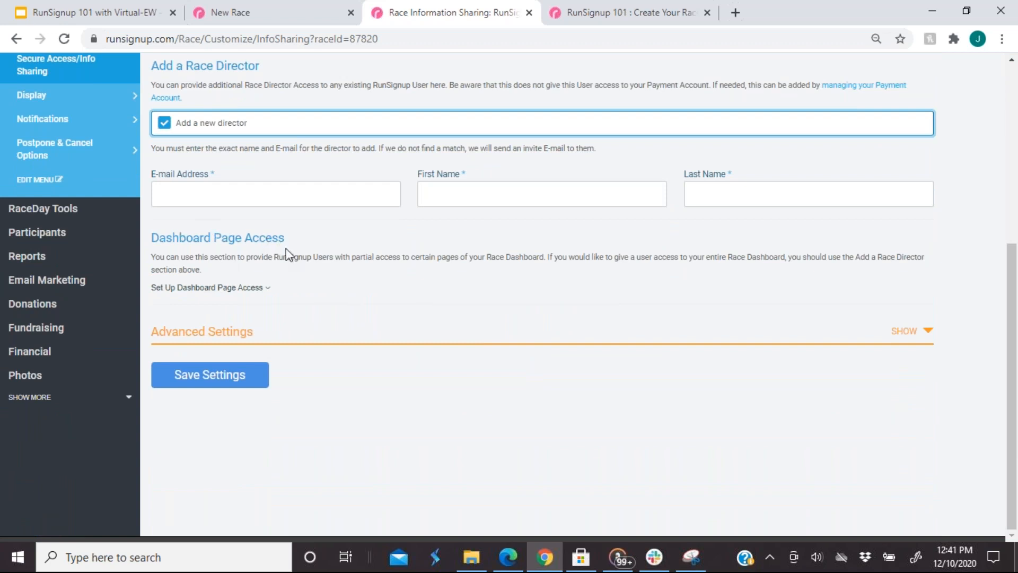
pyautogui.click(267, 290)
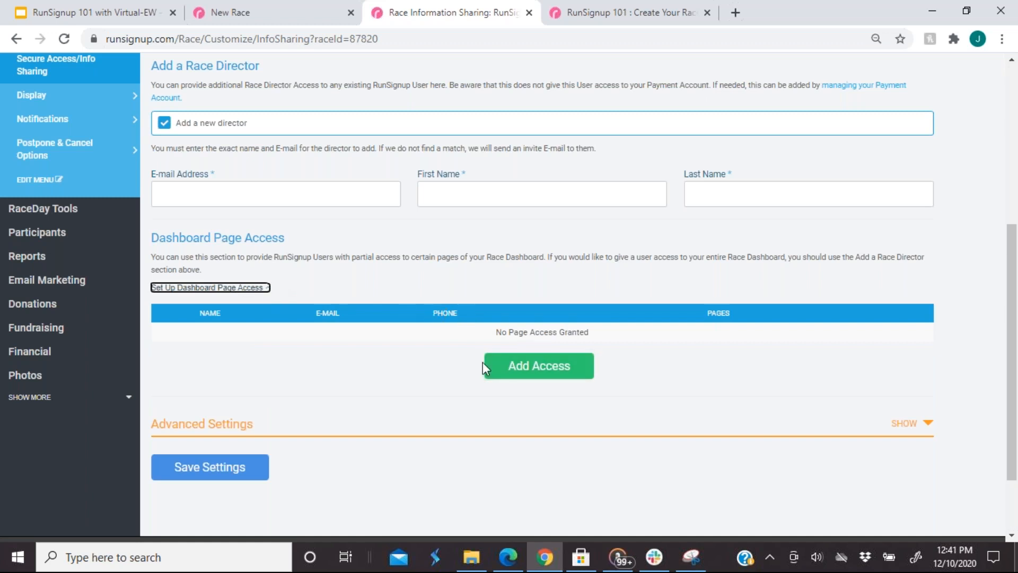
pyautogui.click(508, 372)
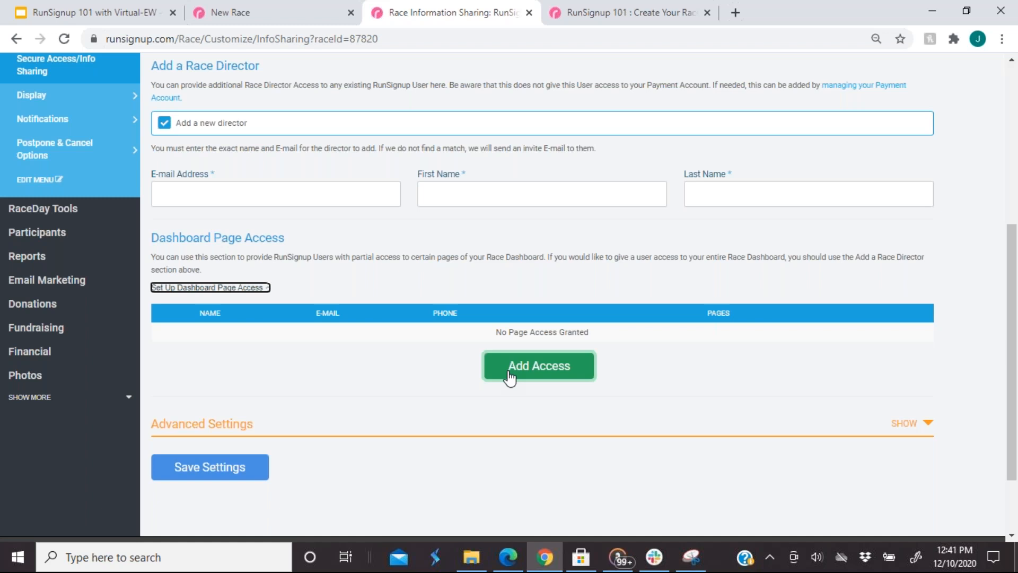
pyautogui.click(265, 293)
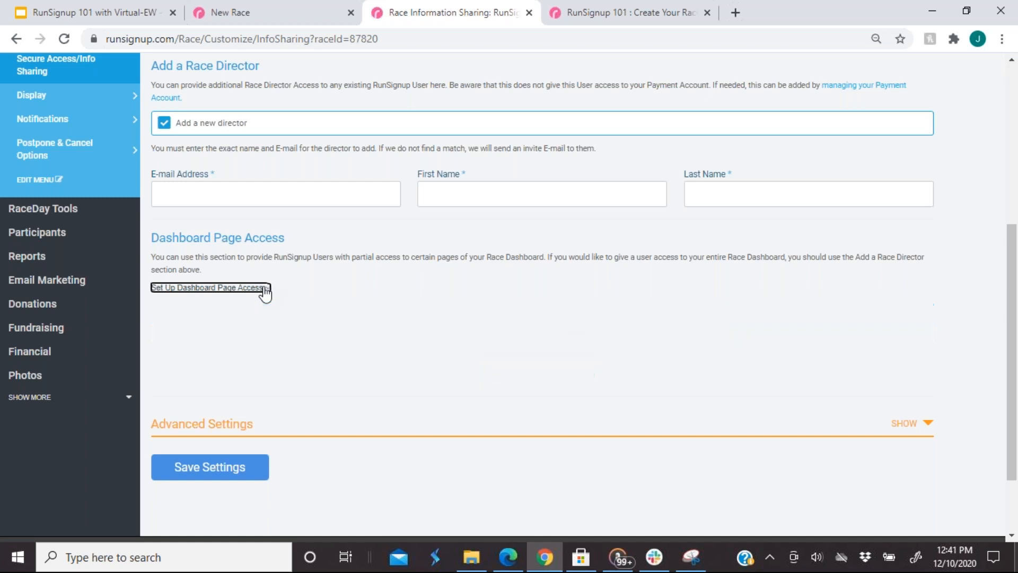
# - Discard the unsaved Info Sharing changes and open the race's Giveaway setup to examine the T-shirt size options for Track 101
pyautogui.scroll(5, 288, 258)
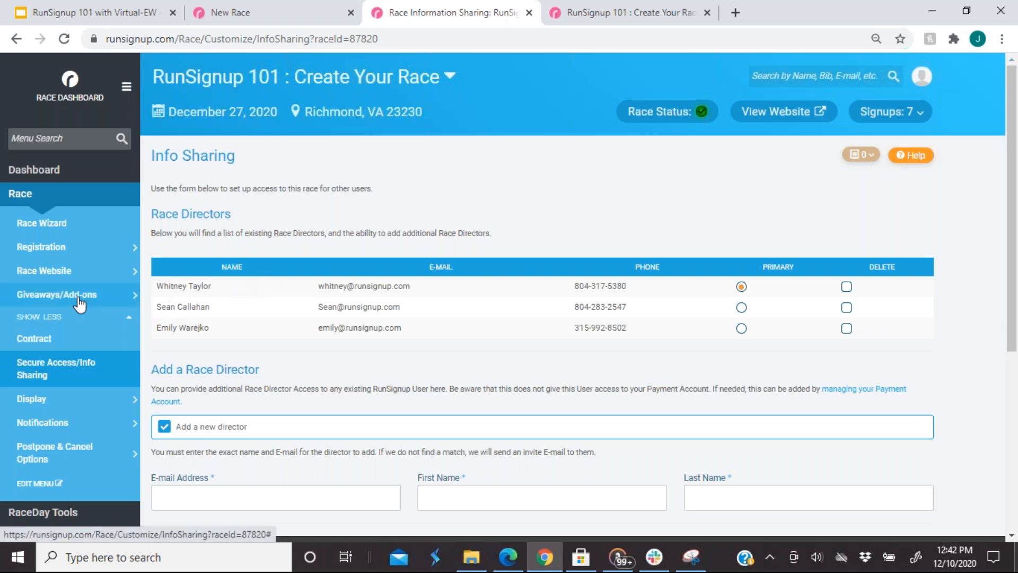
pyautogui.click(106, 294)
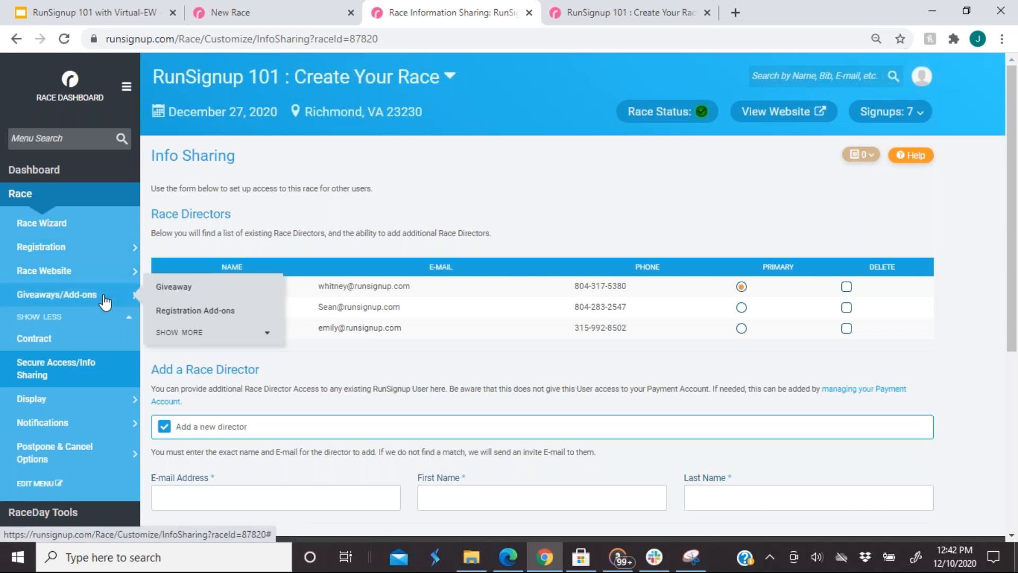
pyautogui.click(181, 289)
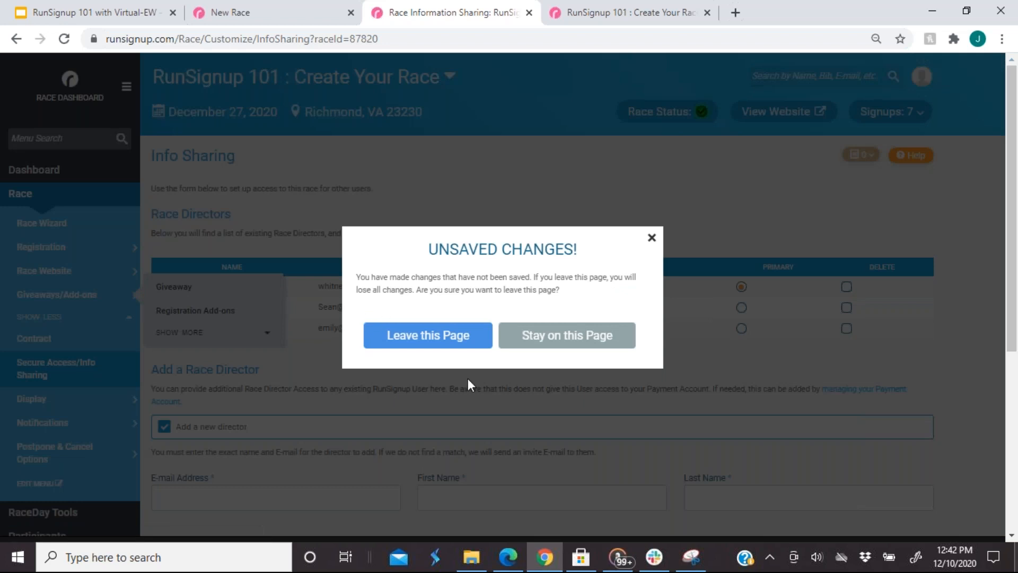
pyautogui.click(429, 339)
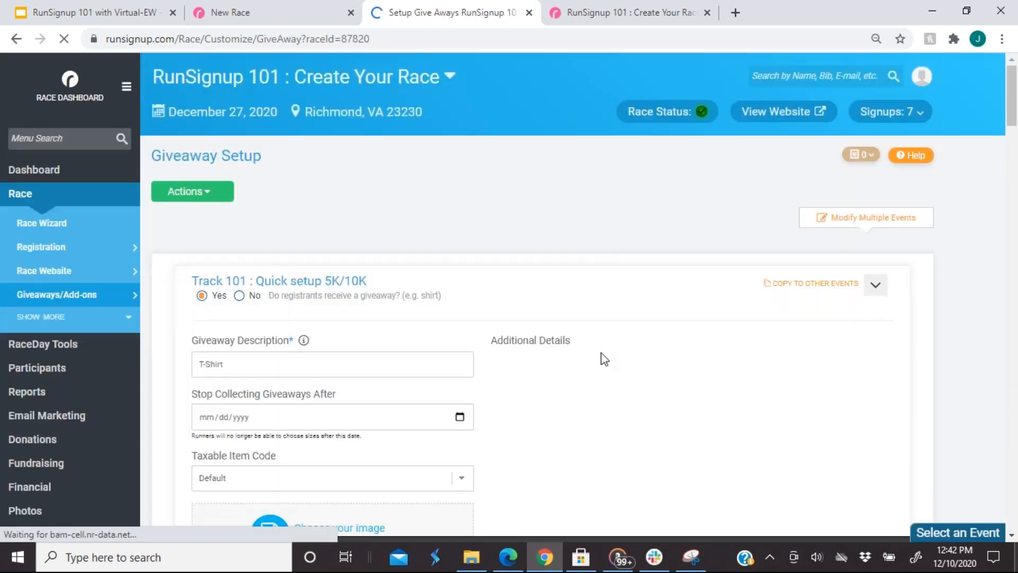
pyautogui.scroll(-5, 603, 359)
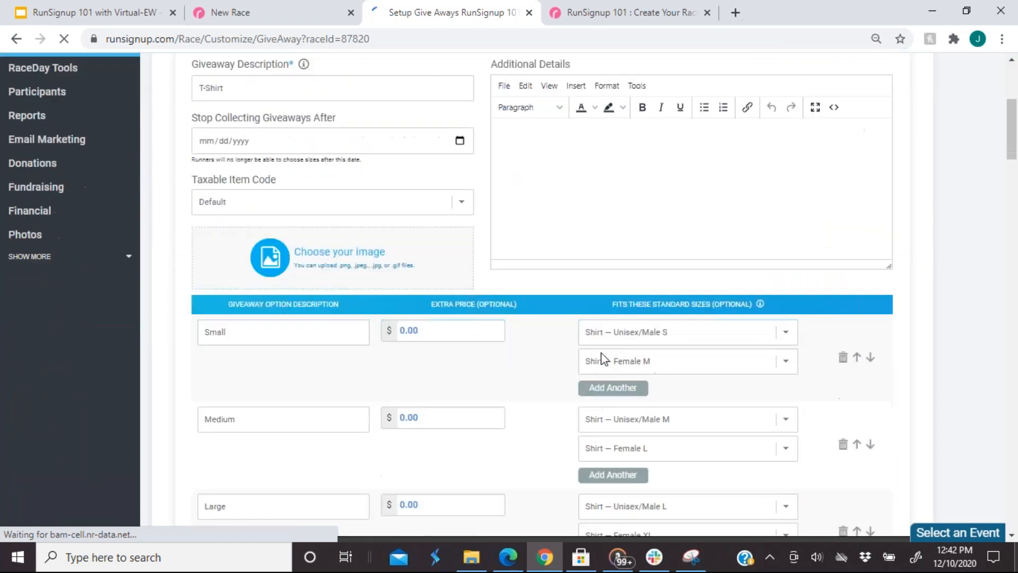
pyautogui.scroll(-3, 603, 359)
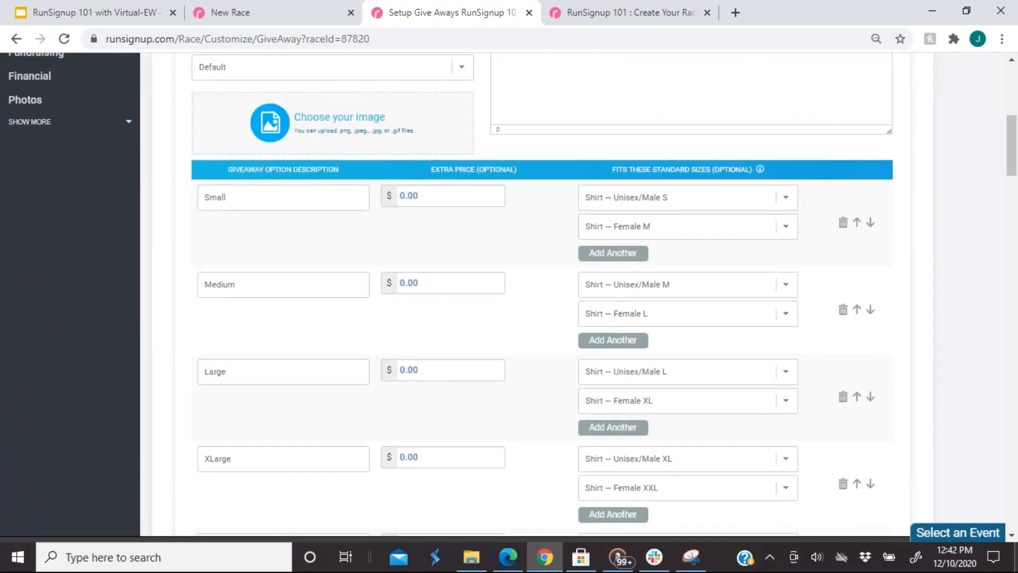
pyautogui.scroll(-4, 603, 360)
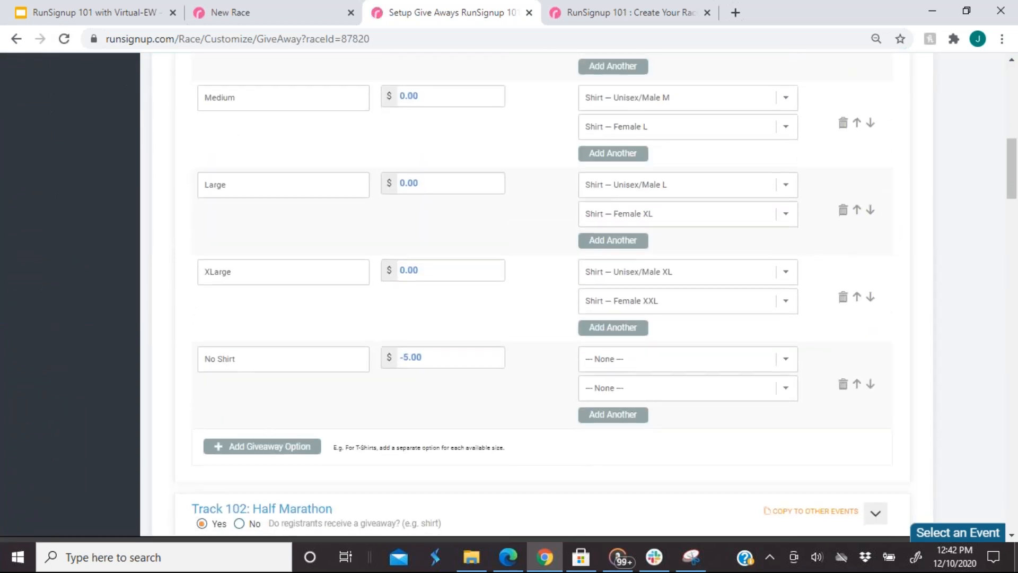
pyautogui.scroll(3, 509, 291)
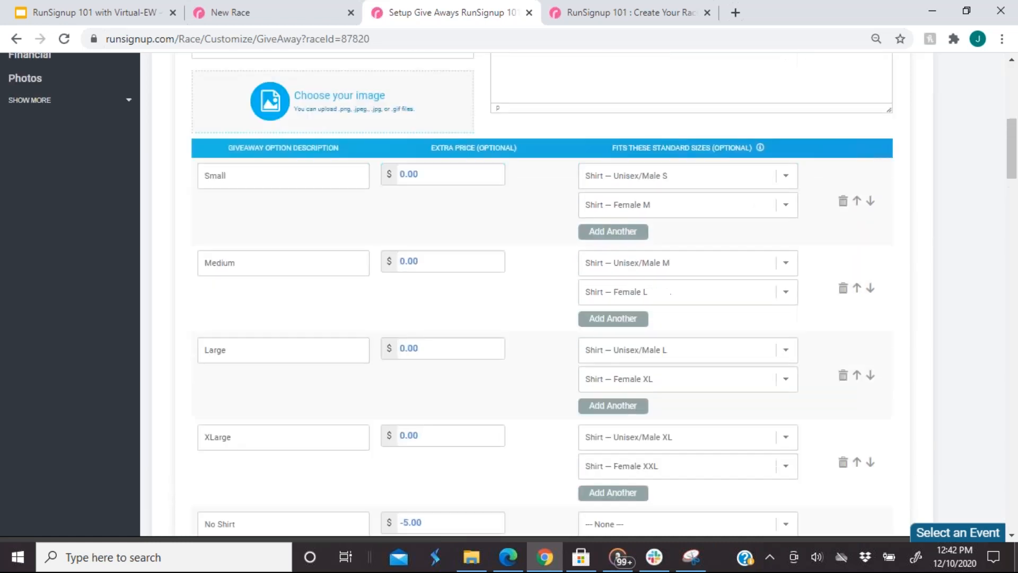
pyautogui.scroll(2, 509, 291)
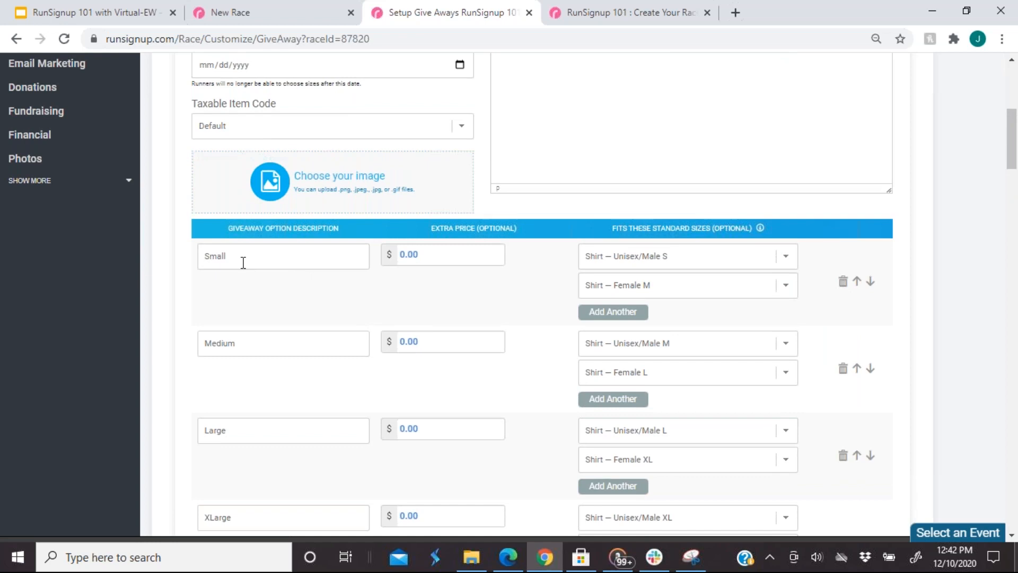
# - Rename the Small T-shirt giveaway option of Track 101 as Youth Small and acknowledge the warning about changing existing giveaways
pyautogui.scroll(-1, 244, 263)
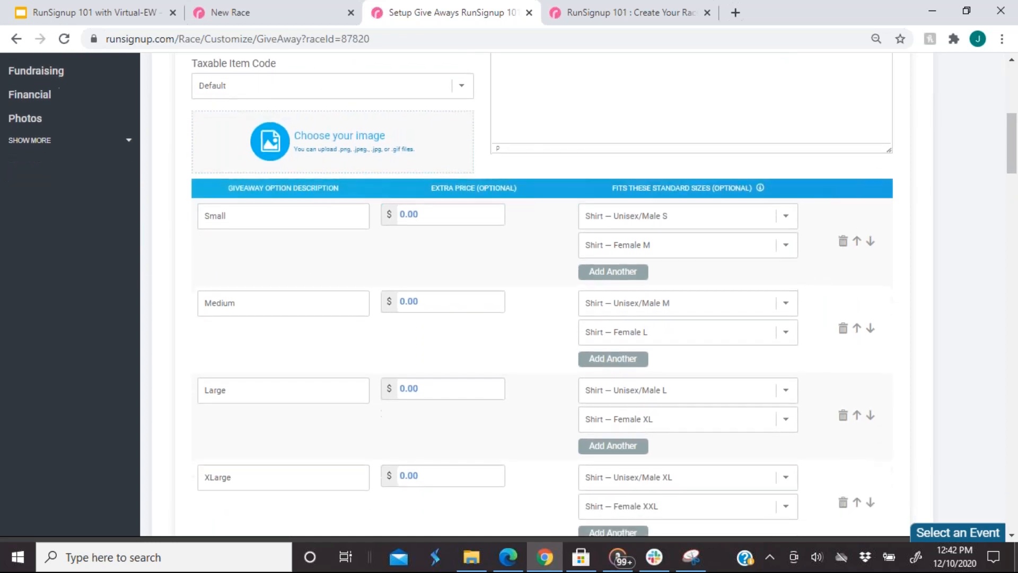
pyautogui.doubleClick(207, 214)
pyautogui.write('Y')
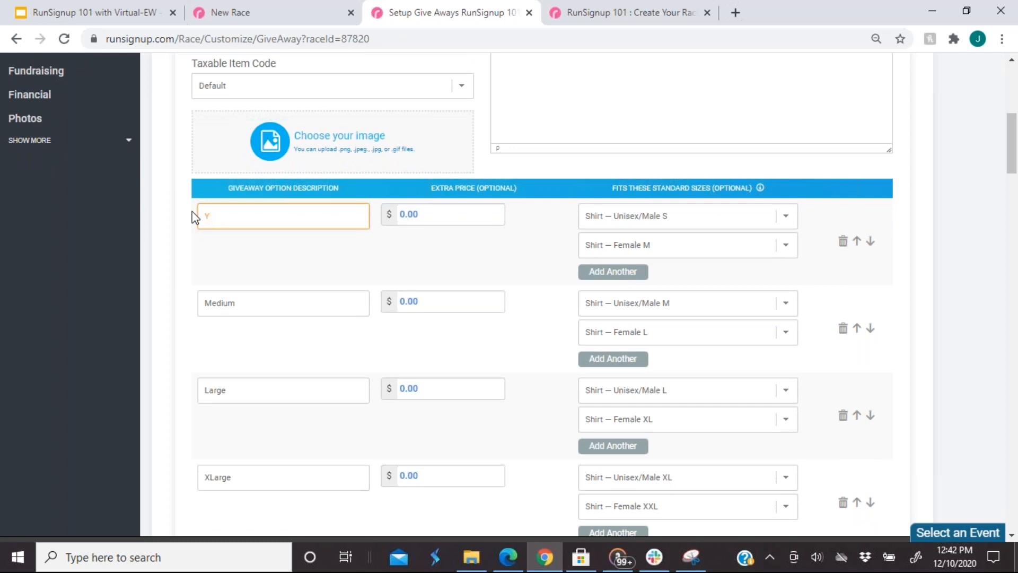
pyautogui.write('outh Small')
pyautogui.scroll(1, 193, 216)
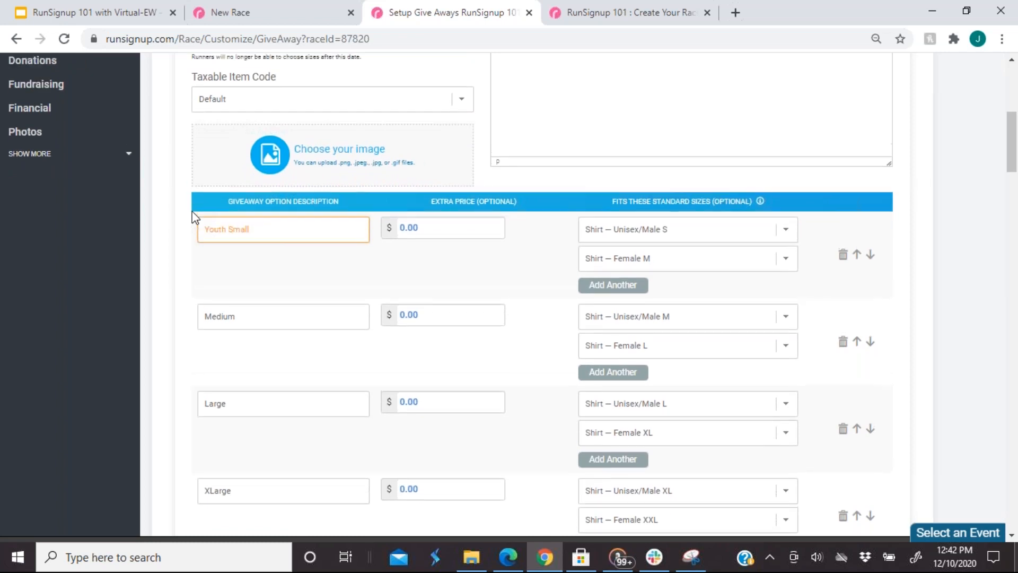
pyautogui.scroll(7, 193, 217)
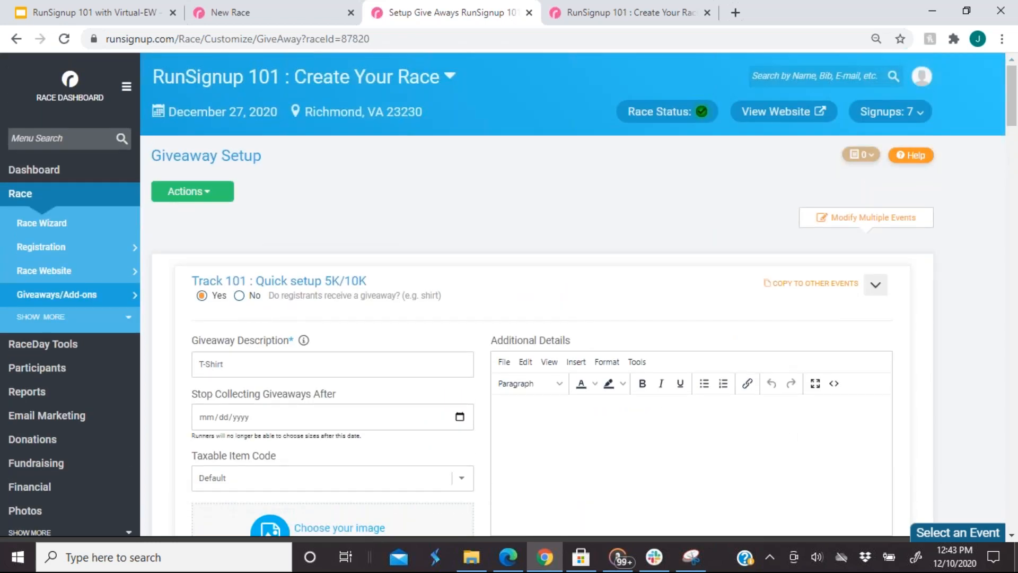
pyautogui.click(33, 144)
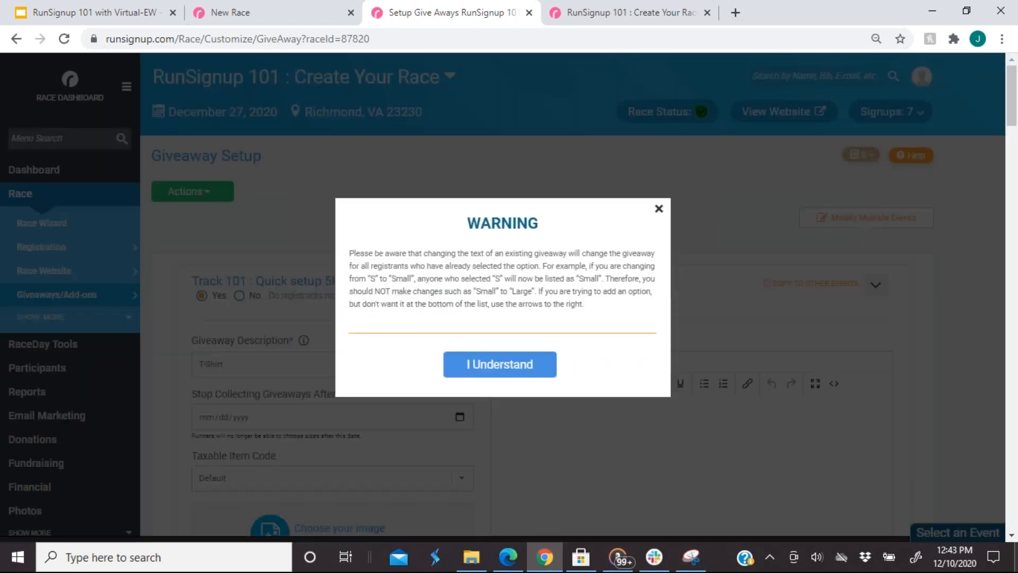
pyautogui.click(495, 370)
# - Search the race dashboard menu for "digital" and open the Customize Digital Bib page
pyautogui.click(45, 142)
pyautogui.write('di')
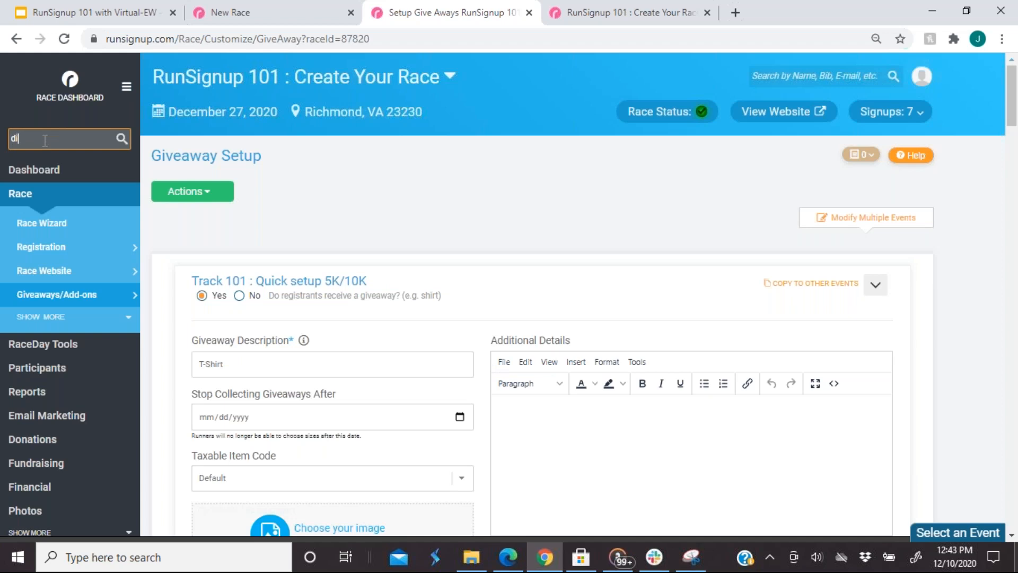
pyautogui.write('gital')
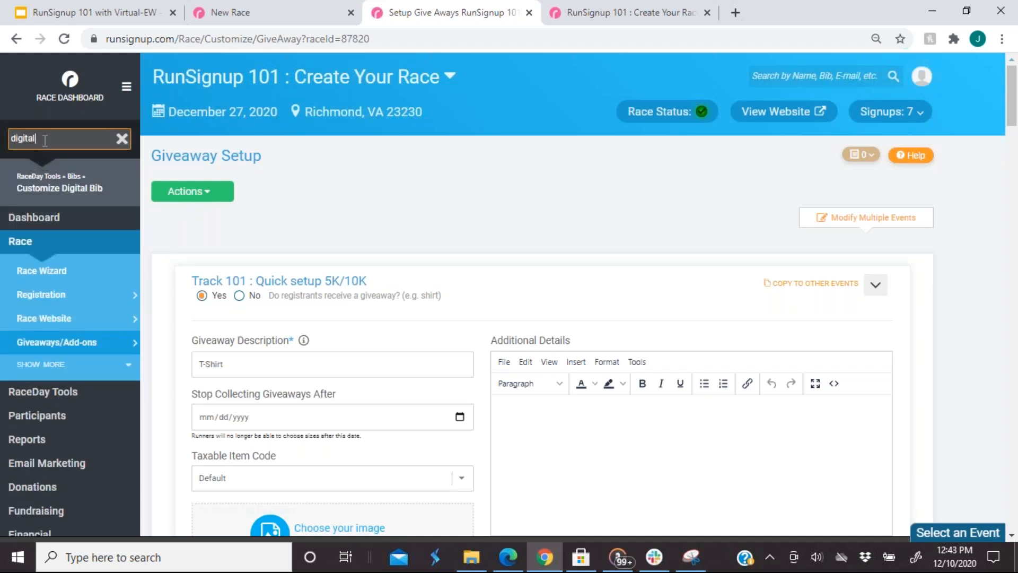
pyautogui.click(55, 190)
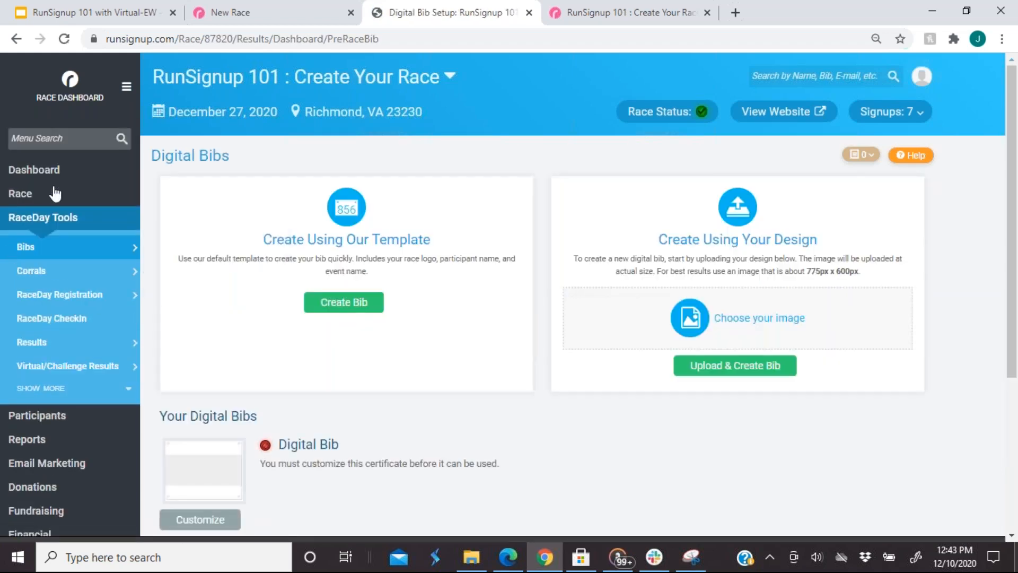
# - Create a new digital bib from the default RunSignup template
pyautogui.scroll(-1, 324, 389)
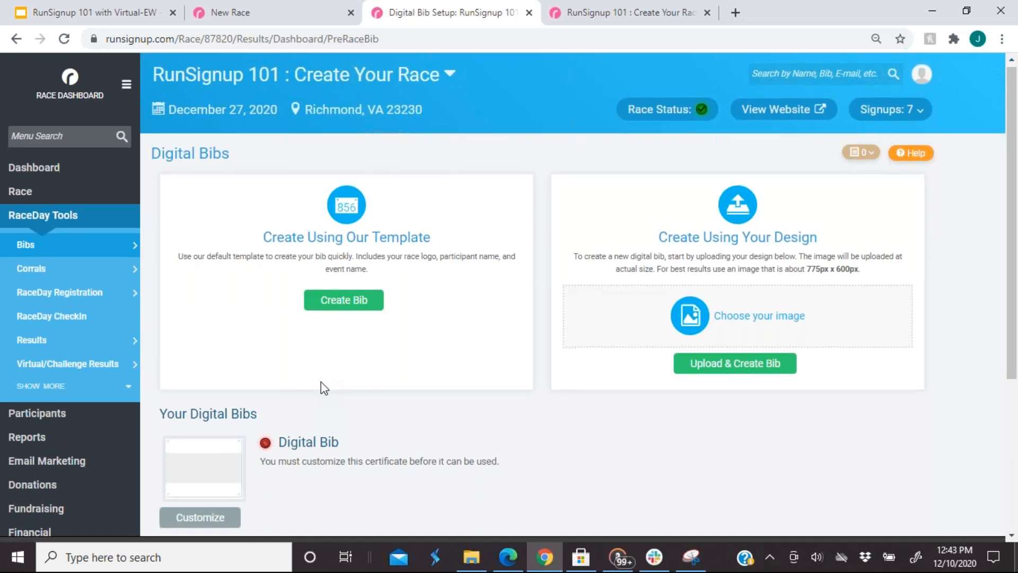
pyautogui.scroll(-1, 324, 389)
pyautogui.click(339, 290)
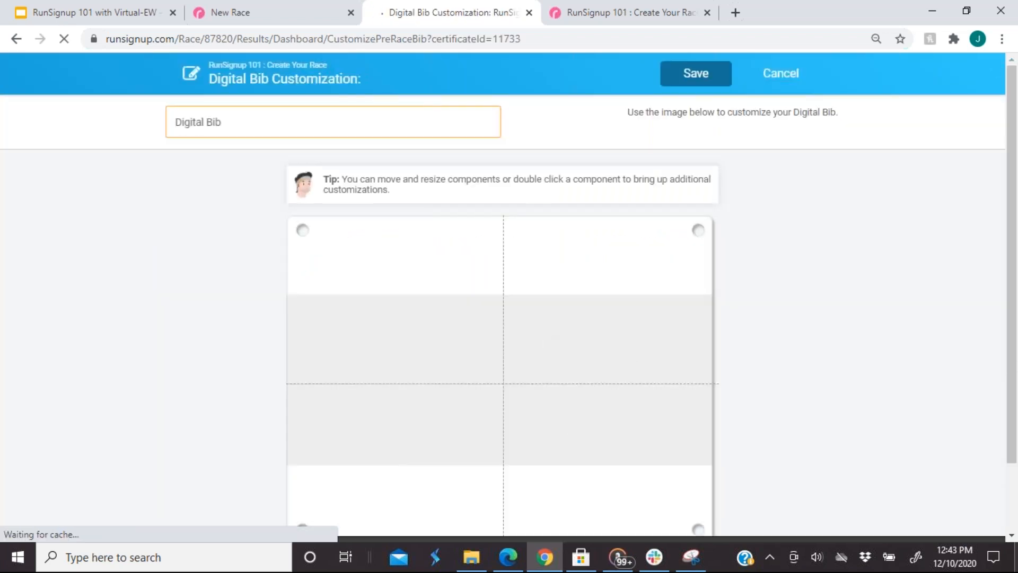
# - Examine the template bib's layout and the components that can be added, and return to the Digital Bibs page
pyautogui.scroll(-1, 818, 368)
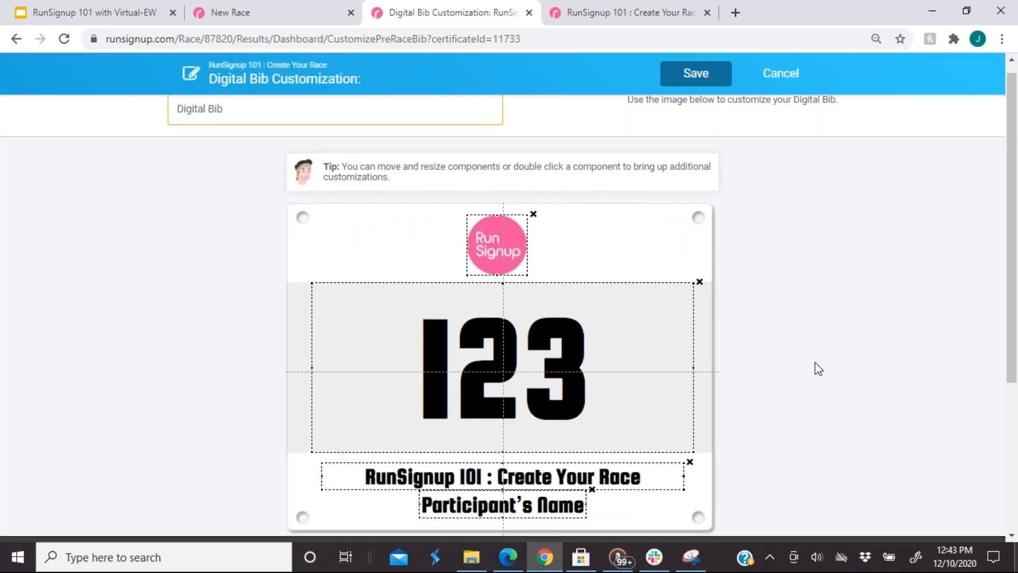
pyautogui.scroll(-5, 815, 363)
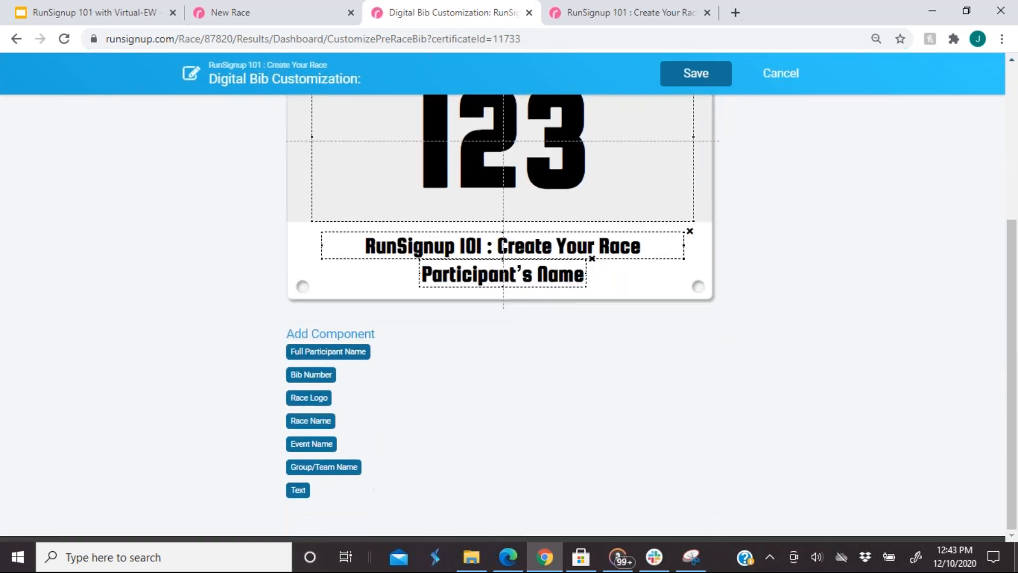
pyautogui.scroll(1, 486, 389)
pyautogui.scroll(2, 489, 395)
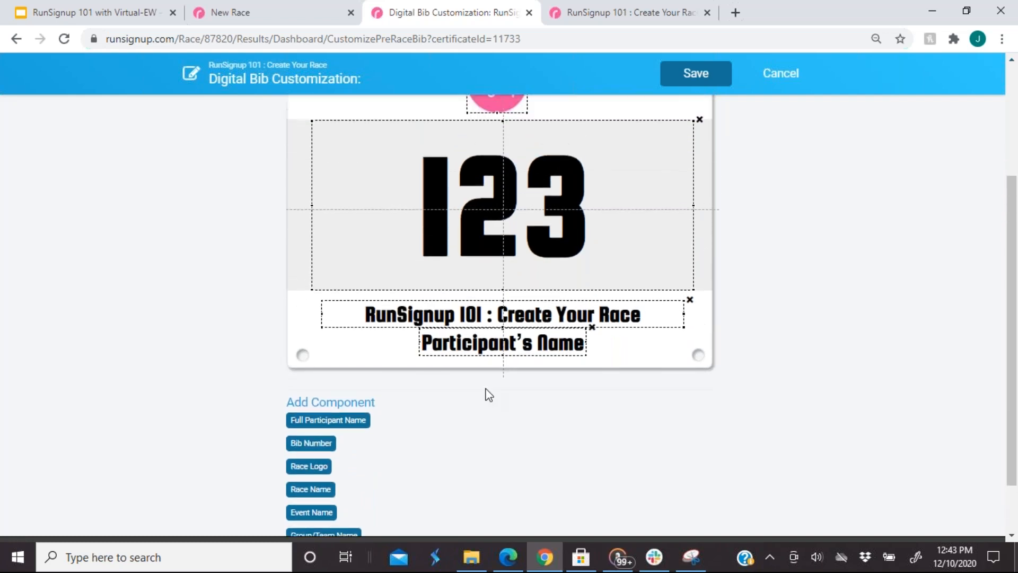
pyautogui.scroll(1, 488, 395)
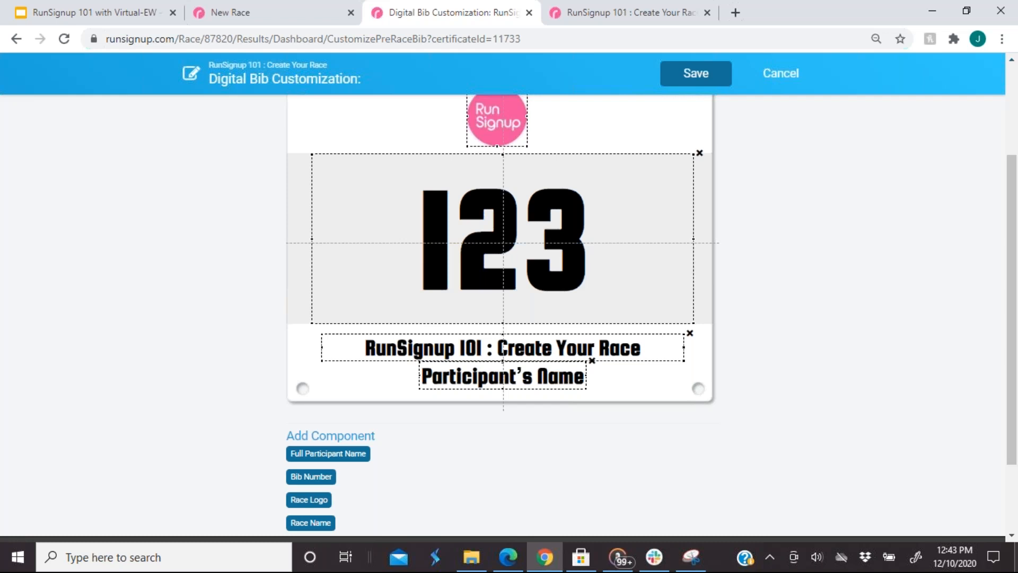
pyautogui.scroll(4, 638, 297)
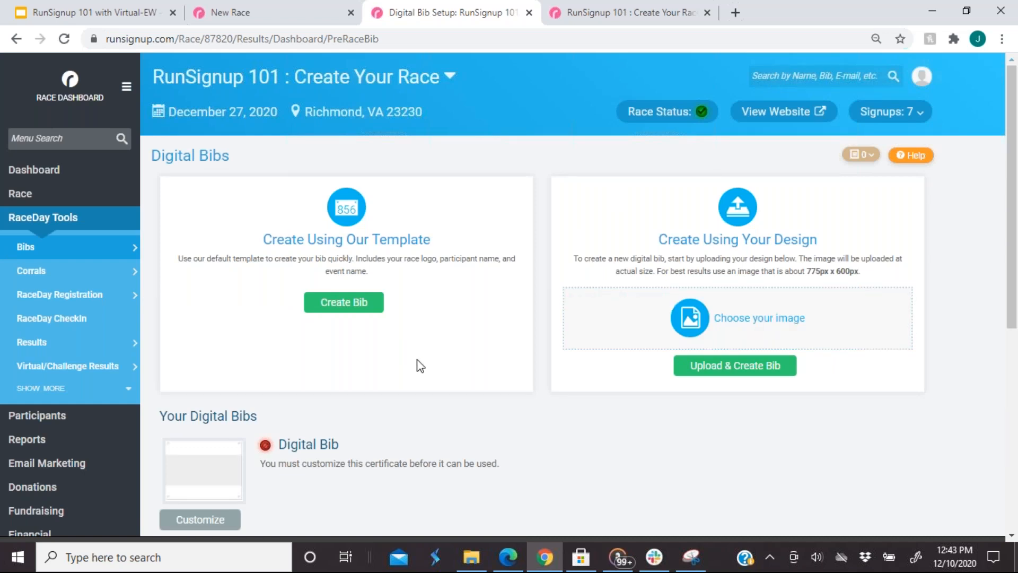
pyautogui.click(71, 142)
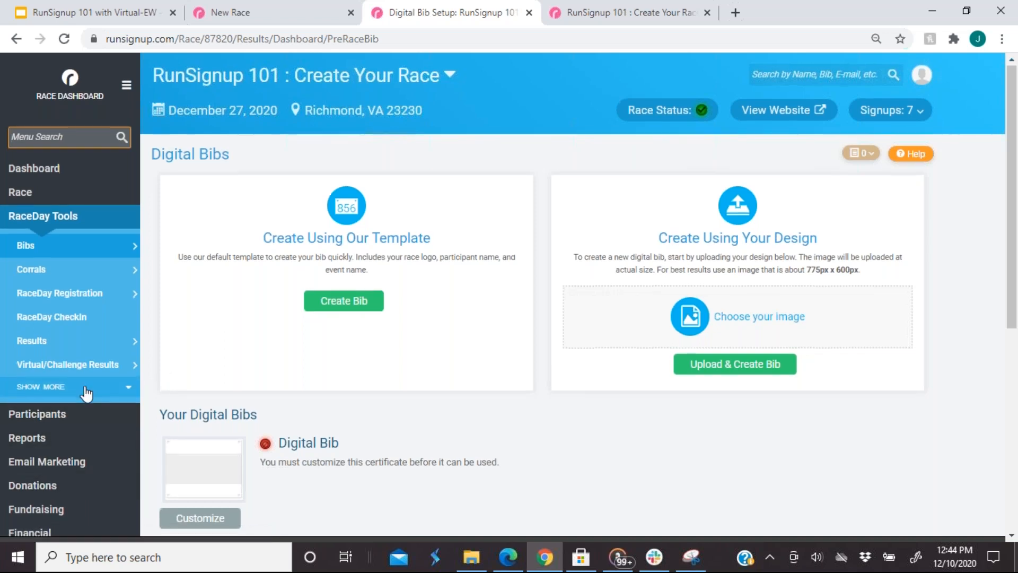
pyautogui.scroll(-2, 86, 388)
pyautogui.scroll(-3, 87, 394)
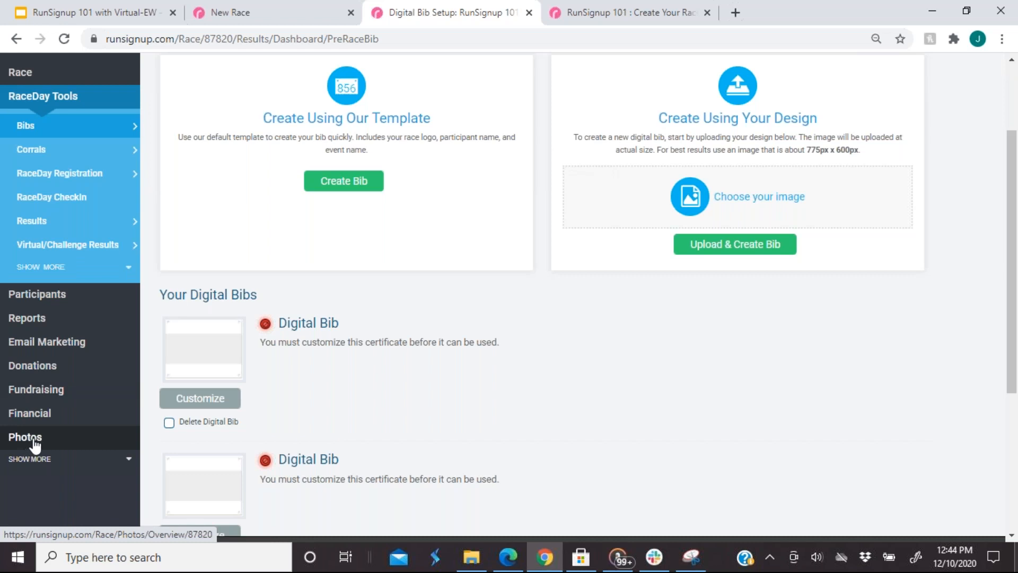
pyautogui.scroll(1, 111, 298)
pyautogui.scroll(2, 112, 297)
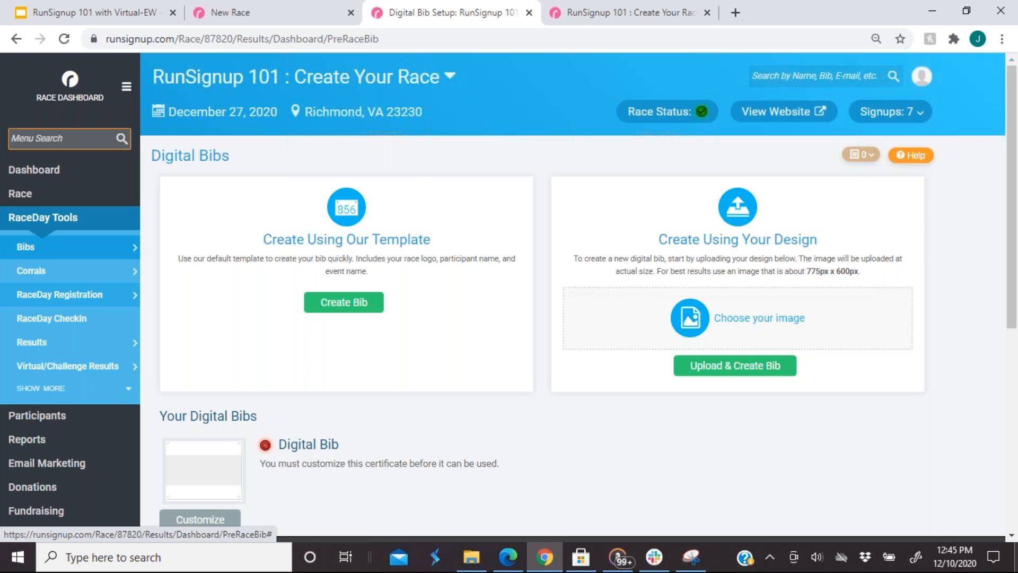
# - Open the virtual result settings for Track 102: Half Marathon and examine the result display and additional submission options
pyautogui.click(71, 367)
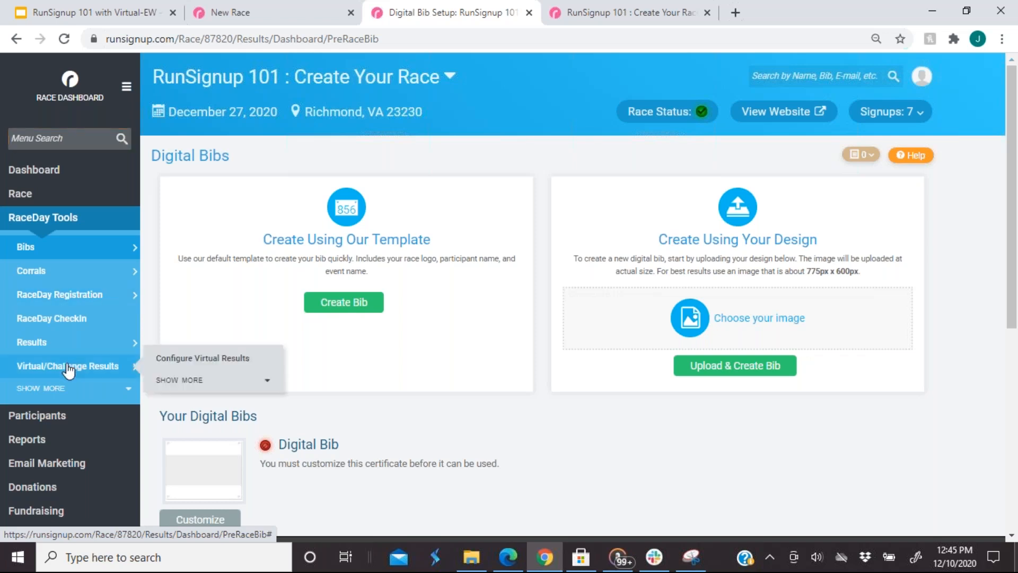
pyautogui.click(193, 361)
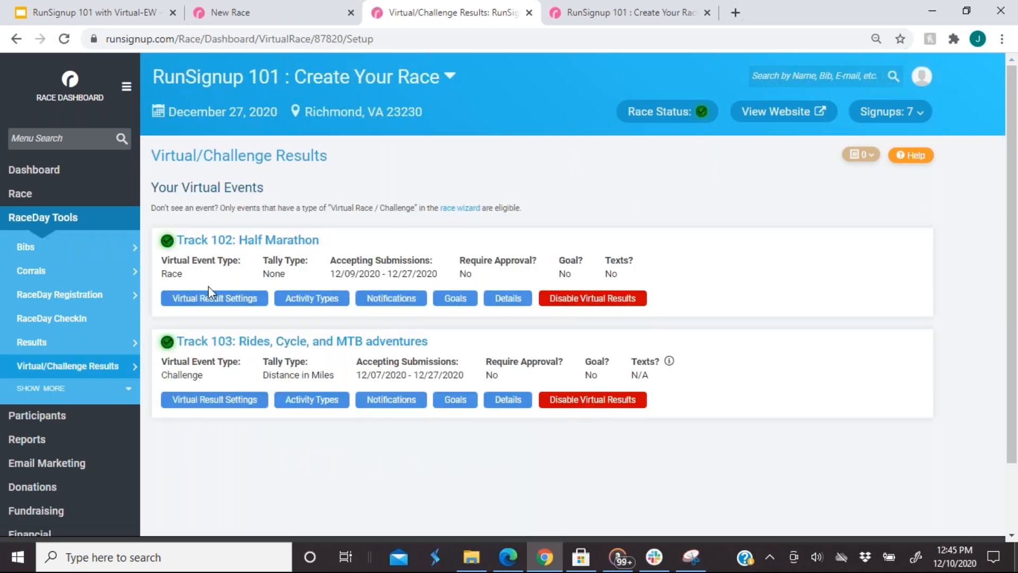
pyautogui.click(214, 305)
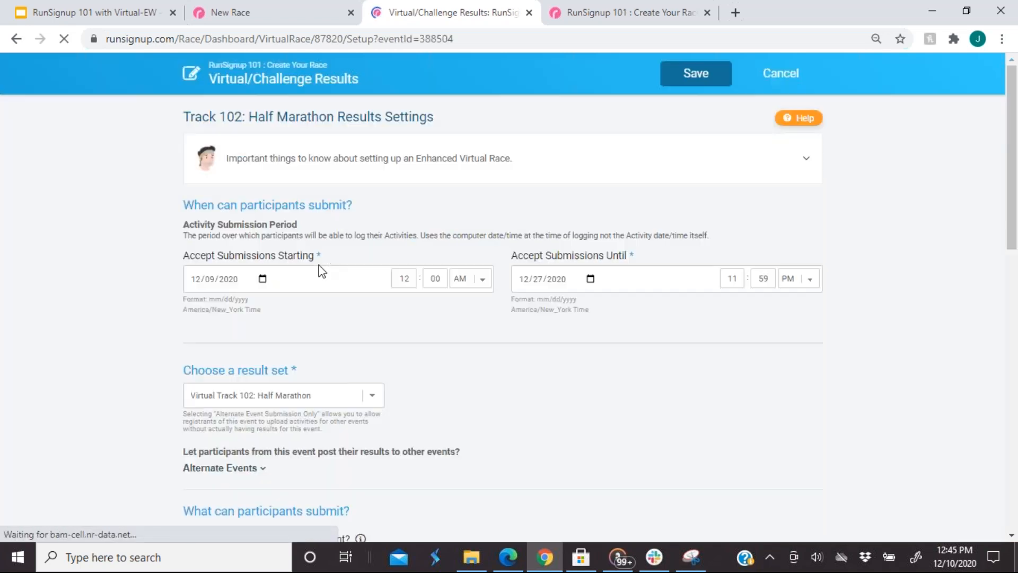
pyautogui.scroll(-10, 509, 318)
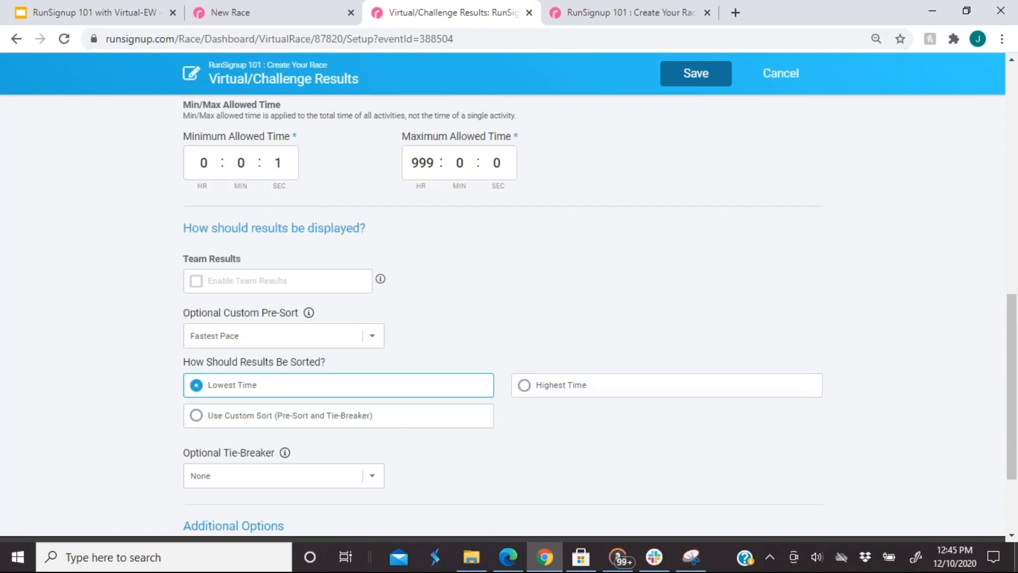
pyautogui.scroll(-3, 318, 276)
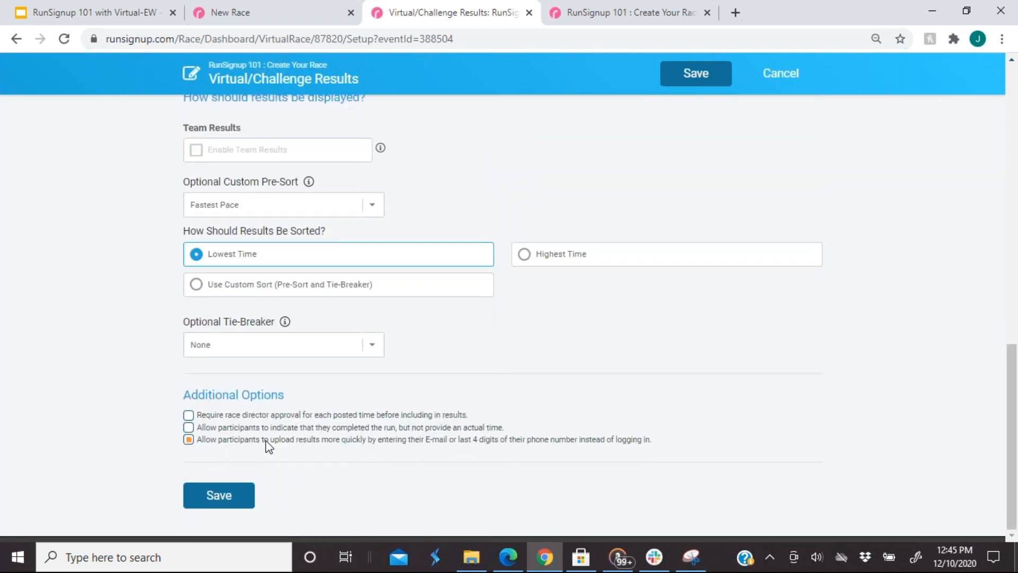